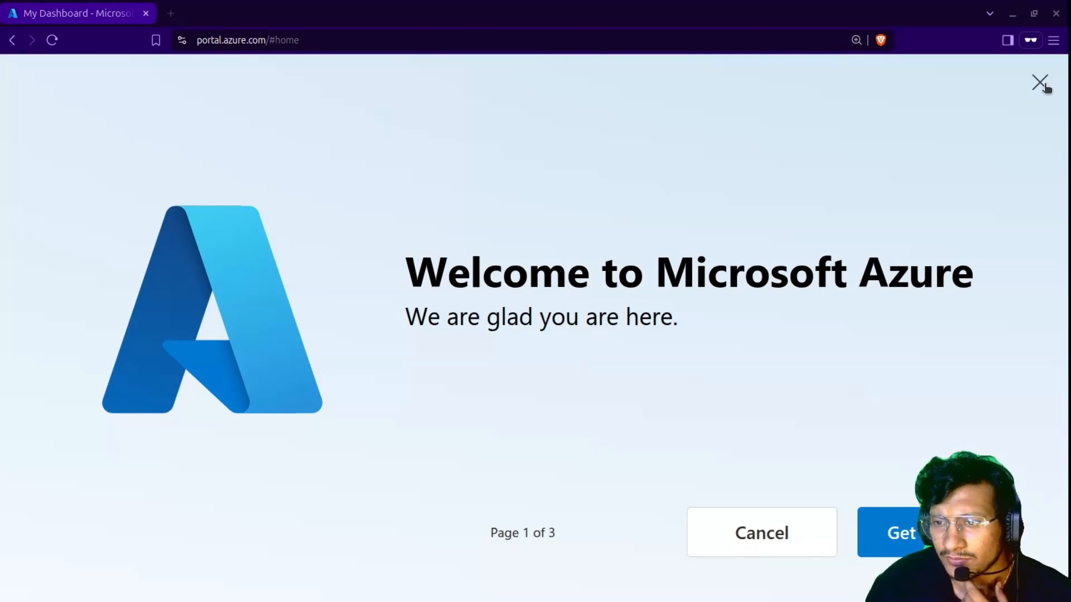
Dismiss the welcome screen and the plan tip pop-up, and set the page zoom to 125%.
click(1046, 87)
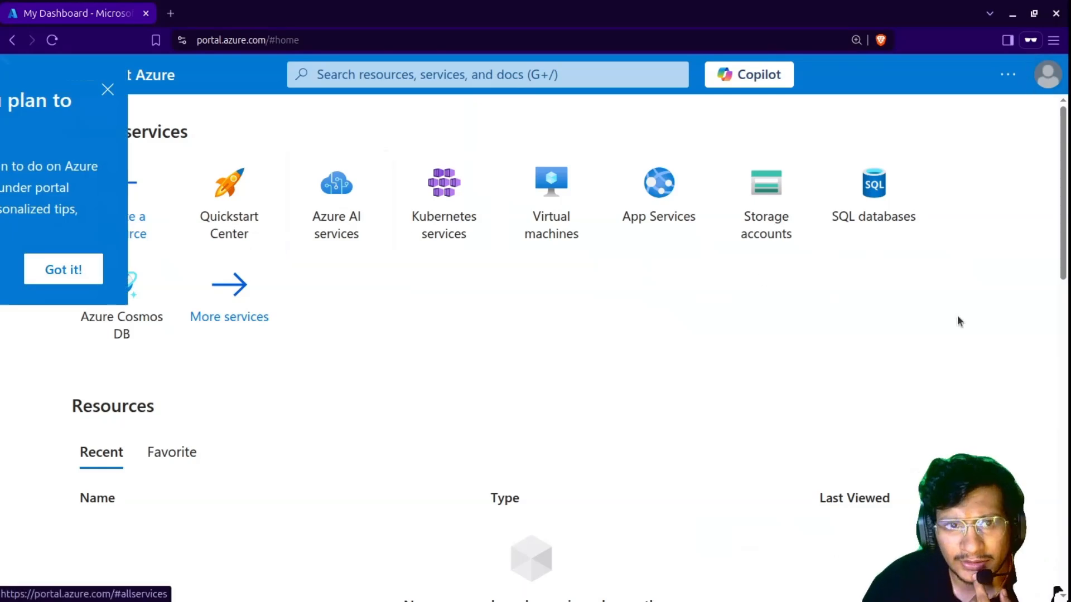
key(ctrl+minus)
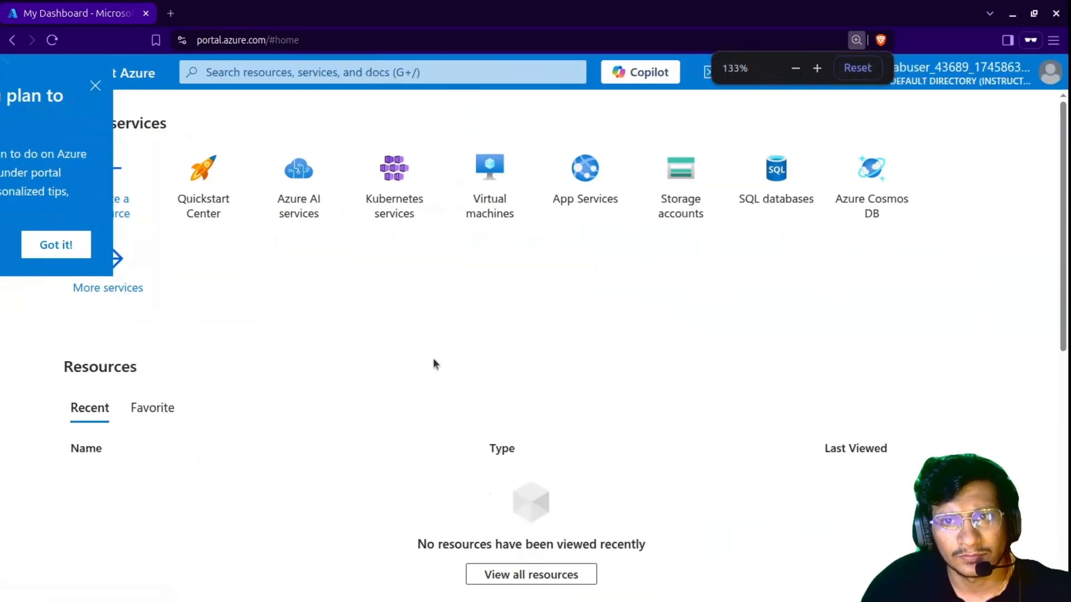
key(ctrl+minus)
key(ctrl+minus)
key(ctrl+plus)
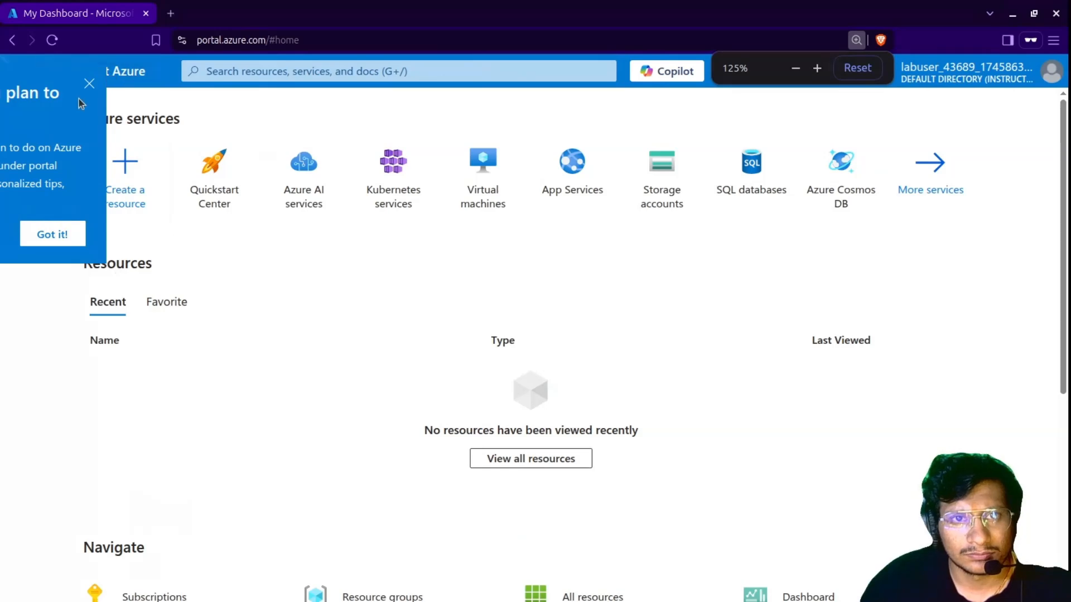
click(89, 83)
drag(975, 15, 884, 6)
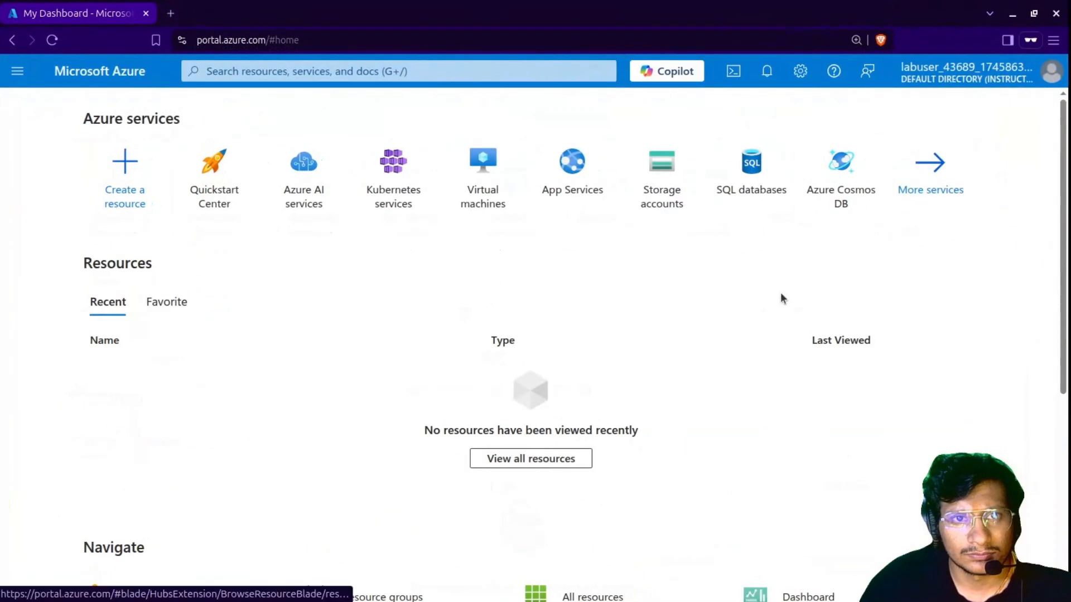
Open the Central India resource group from the resource groups list and dismiss the list view tip.
scroll(859, 279, down, 1)
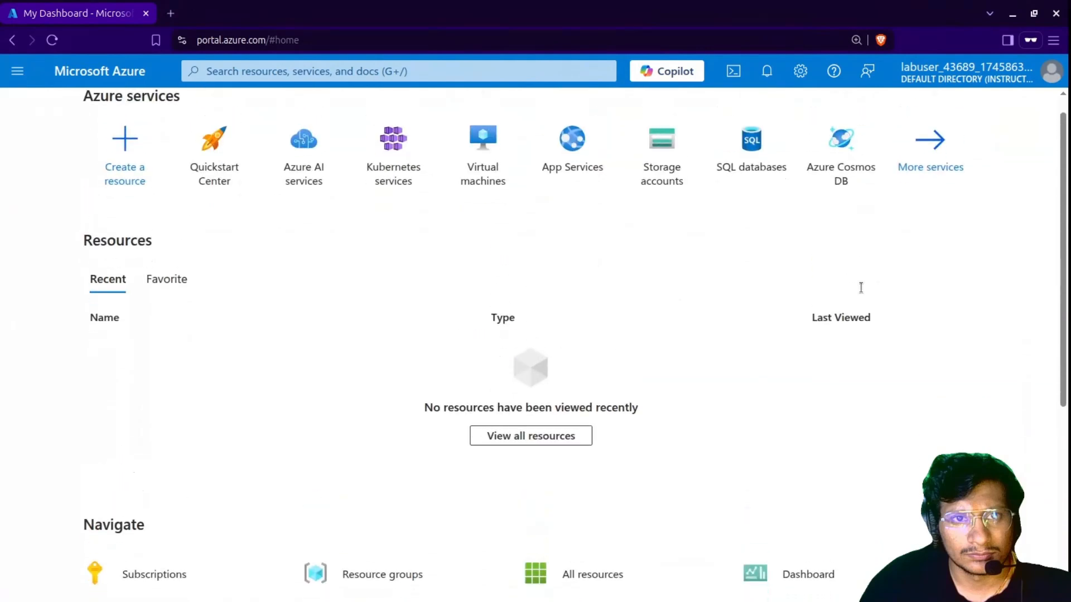
scroll(862, 287, down, 3)
scroll(815, 428, up, 3)
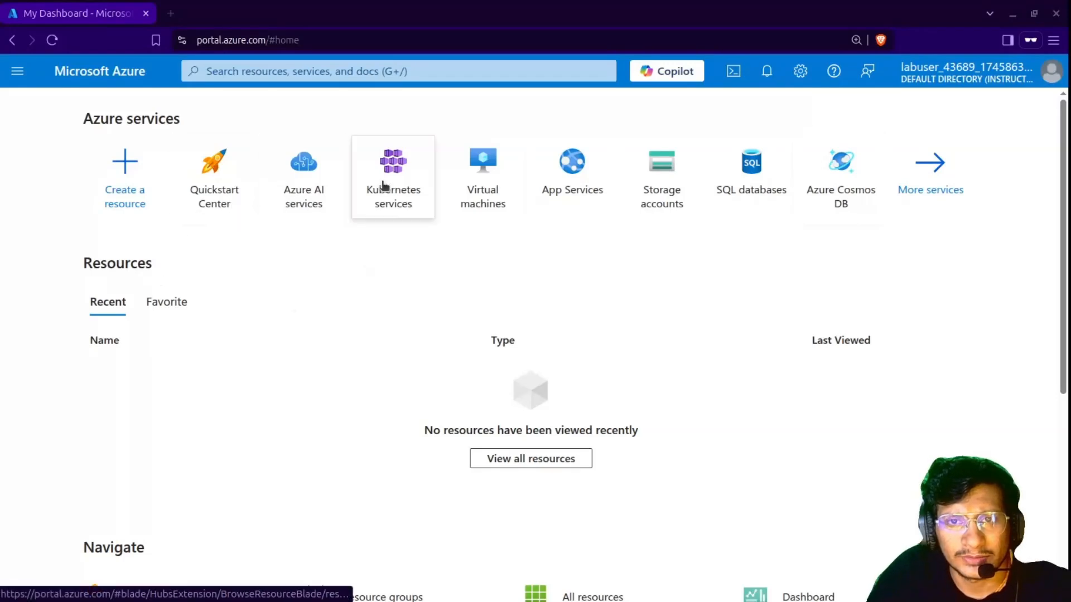
mouse_move(382, 184)
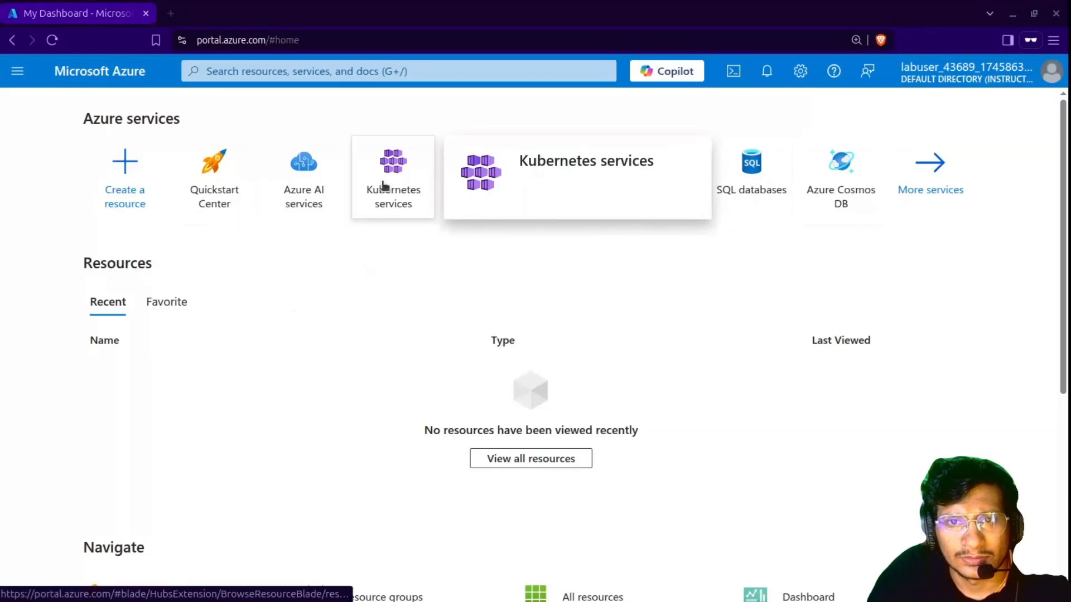
click(390, 594)
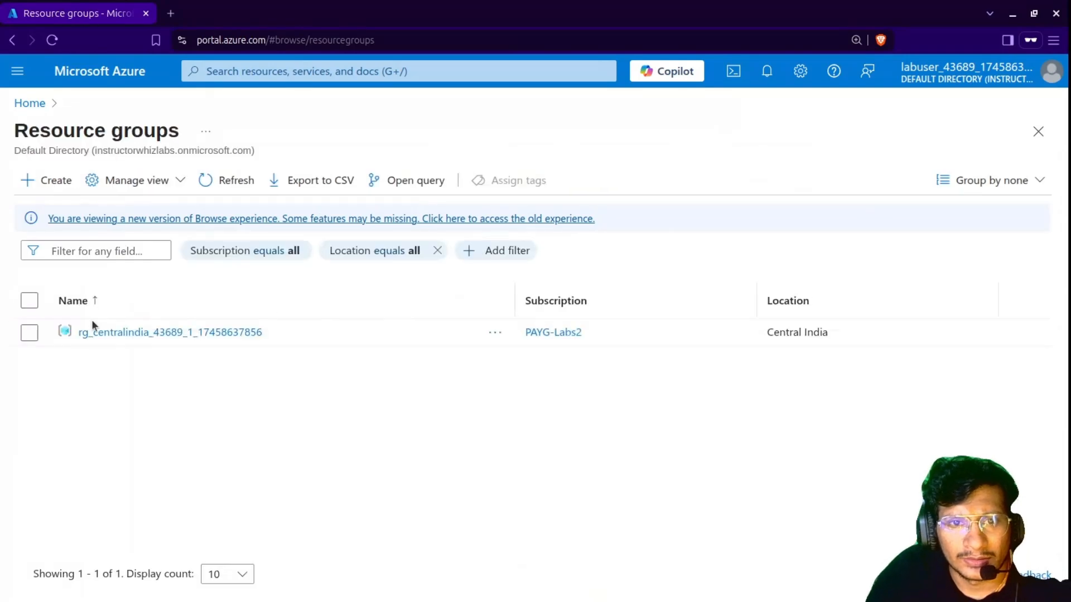
click(150, 334)
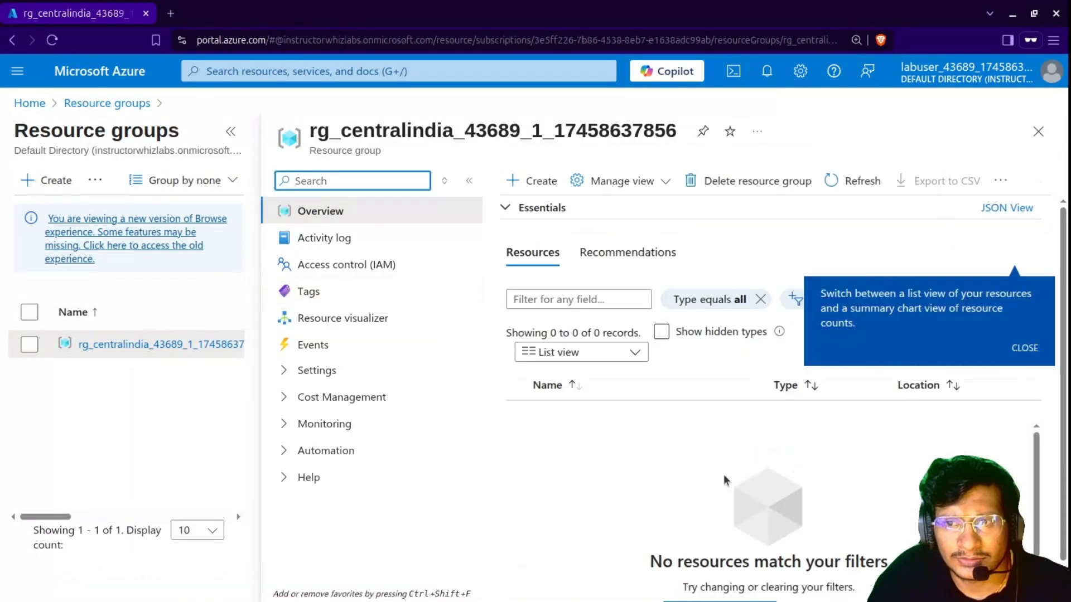
click(1024, 314)
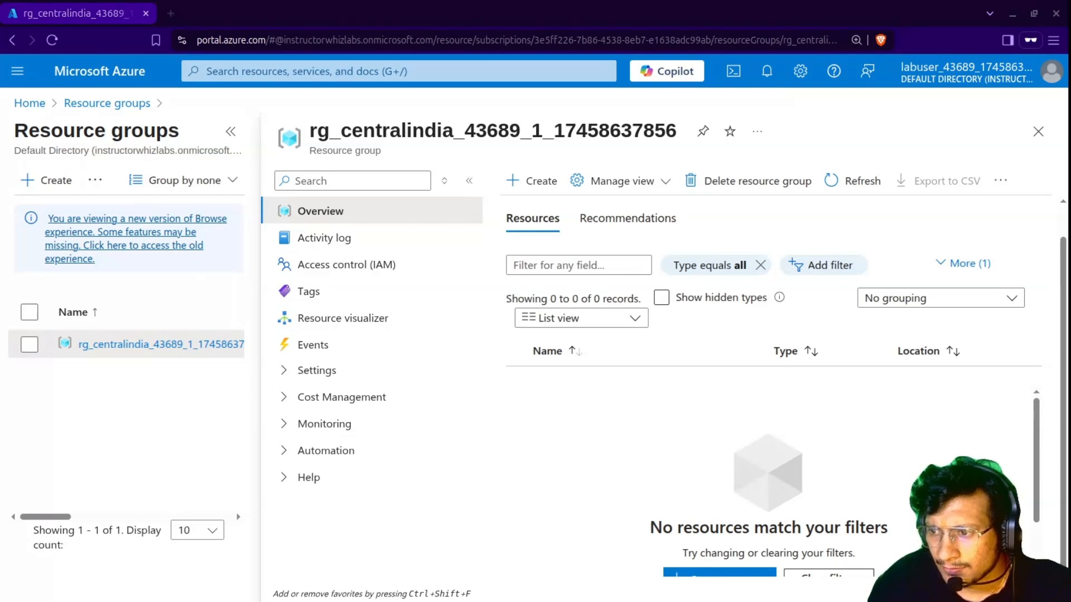
Search the Marketplace for "log analytics workspace" from the resource group and start creating Microsoft's Log Analytics Workspace.
click(534, 184)
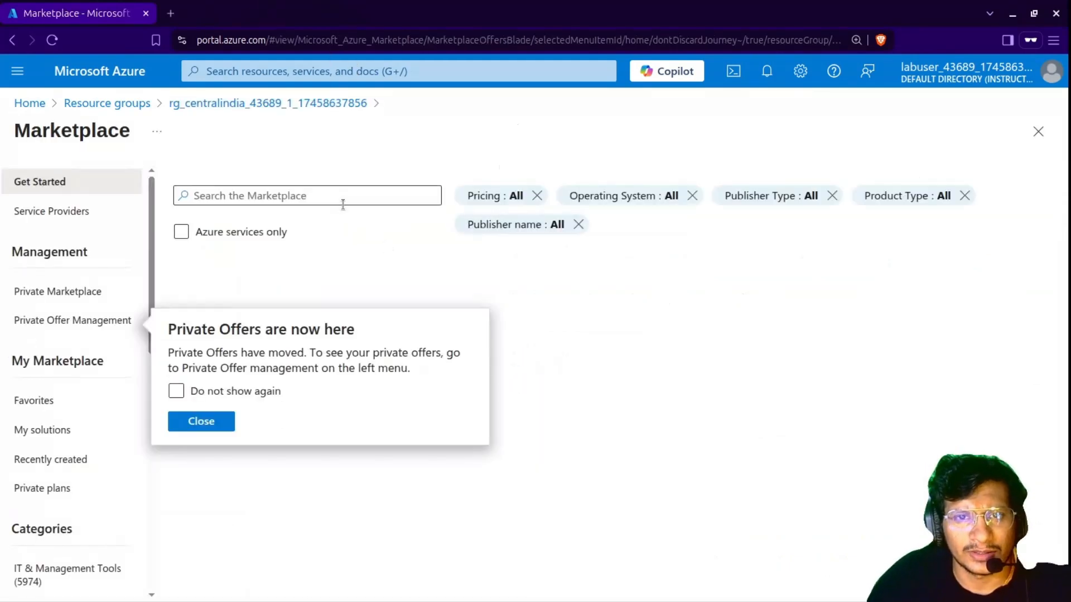
click(335, 197)
text(log ana)
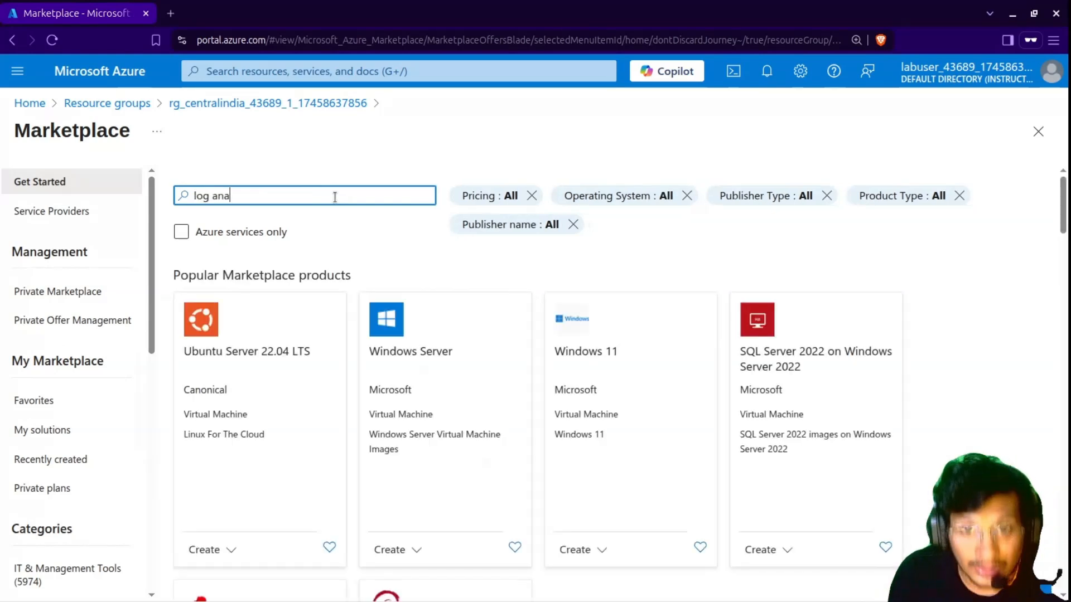
click(315, 222)
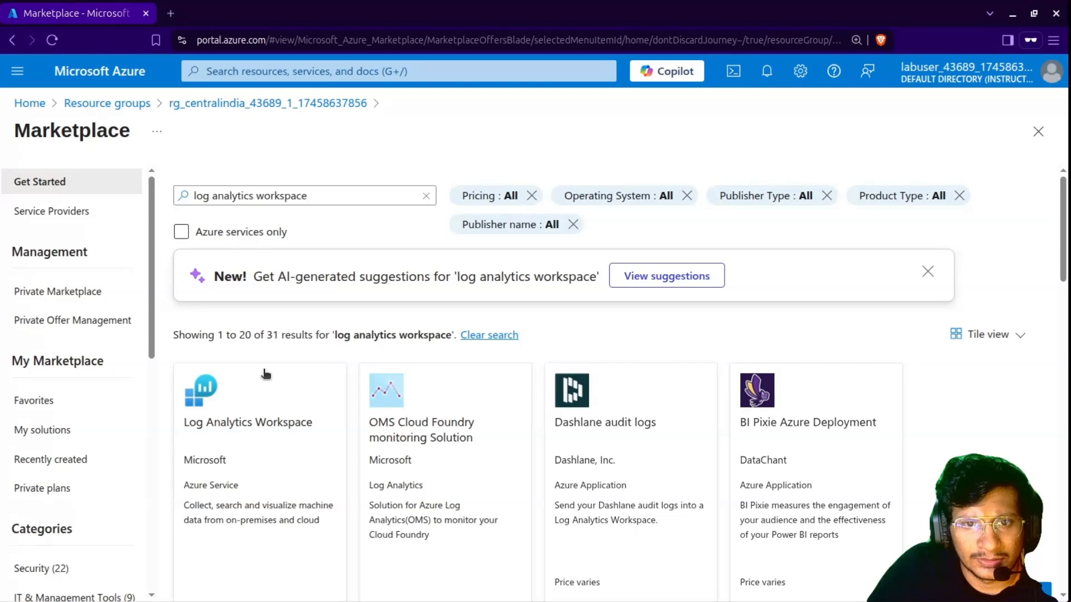
scroll(262, 379, down, 1)
click(206, 533)
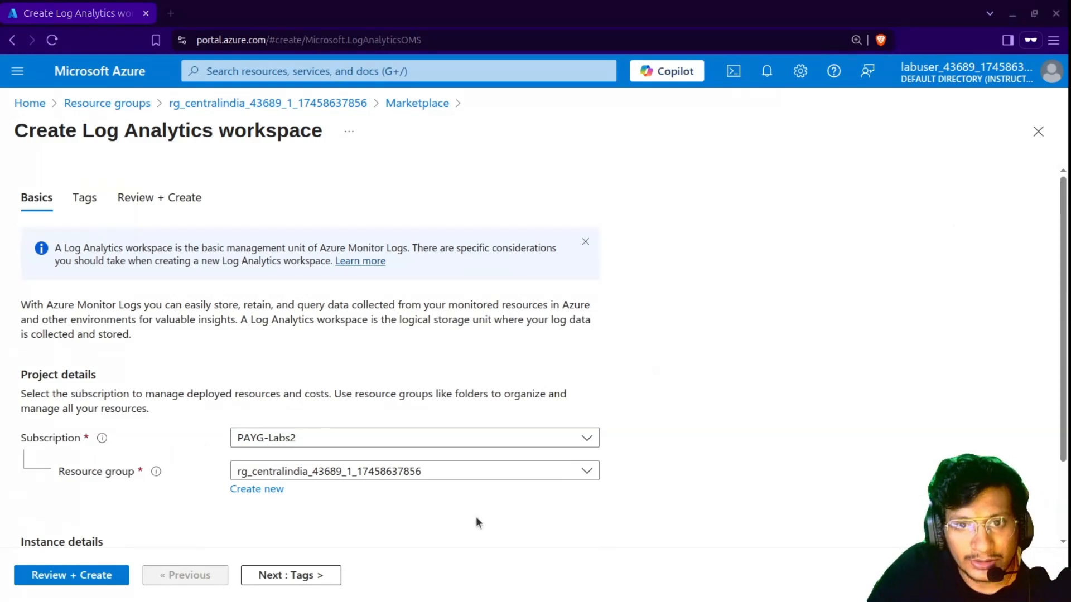
Name the workspace analyticsWorkspace and set its region to Central India.
scroll(477, 463, down, 2)
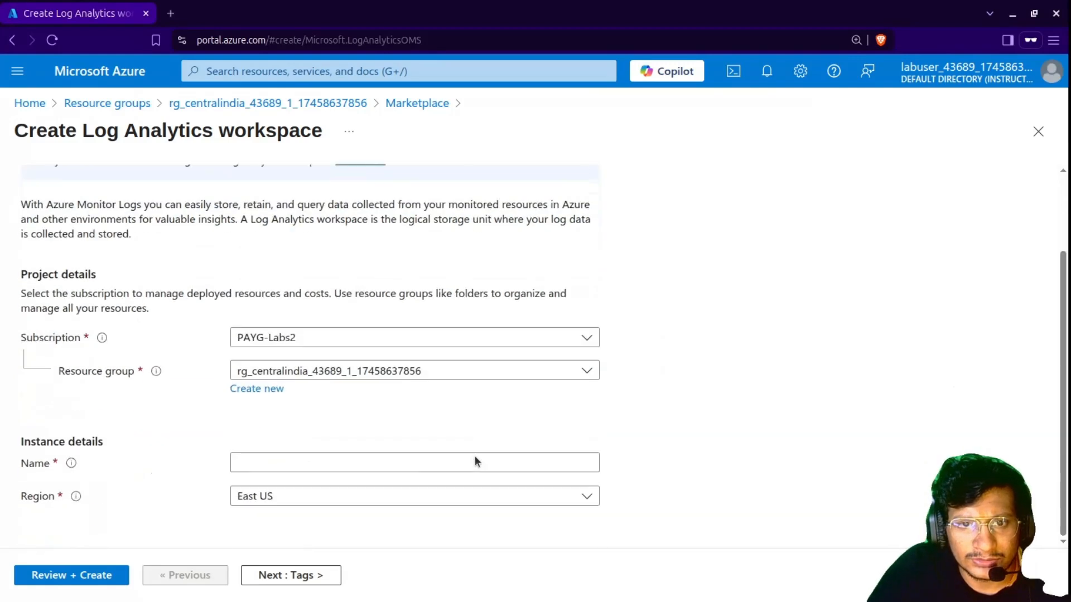
click(313, 464)
text(analyticsWorkspace)
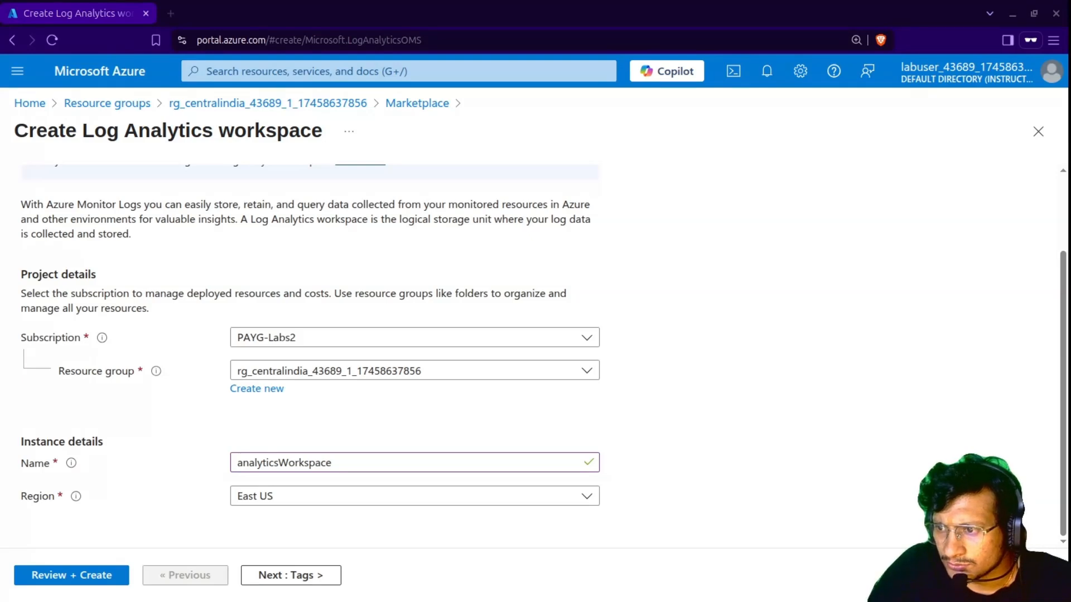
click(328, 499)
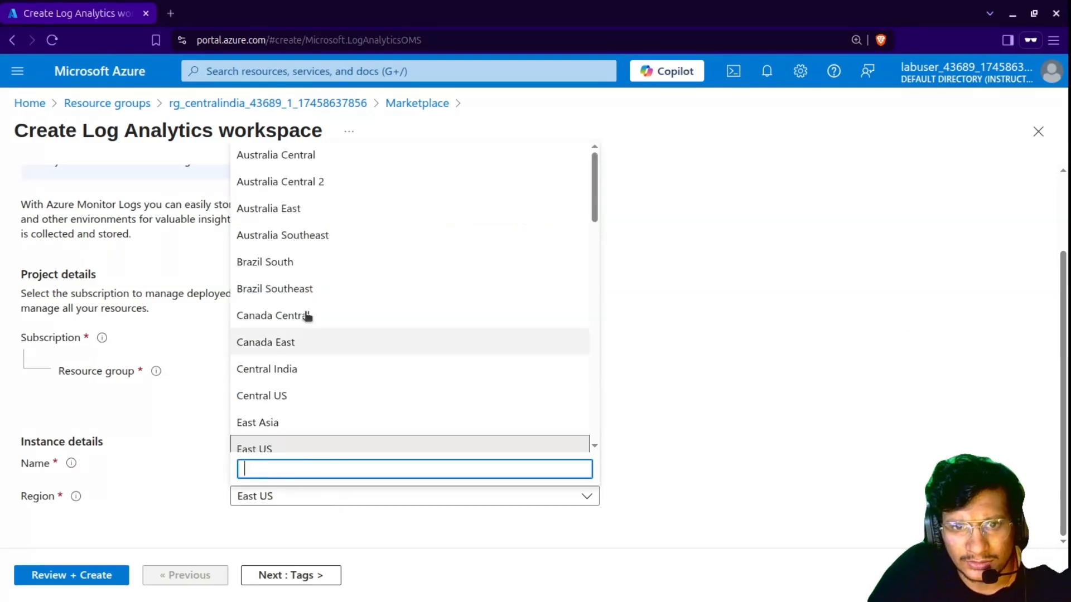
click(308, 379)
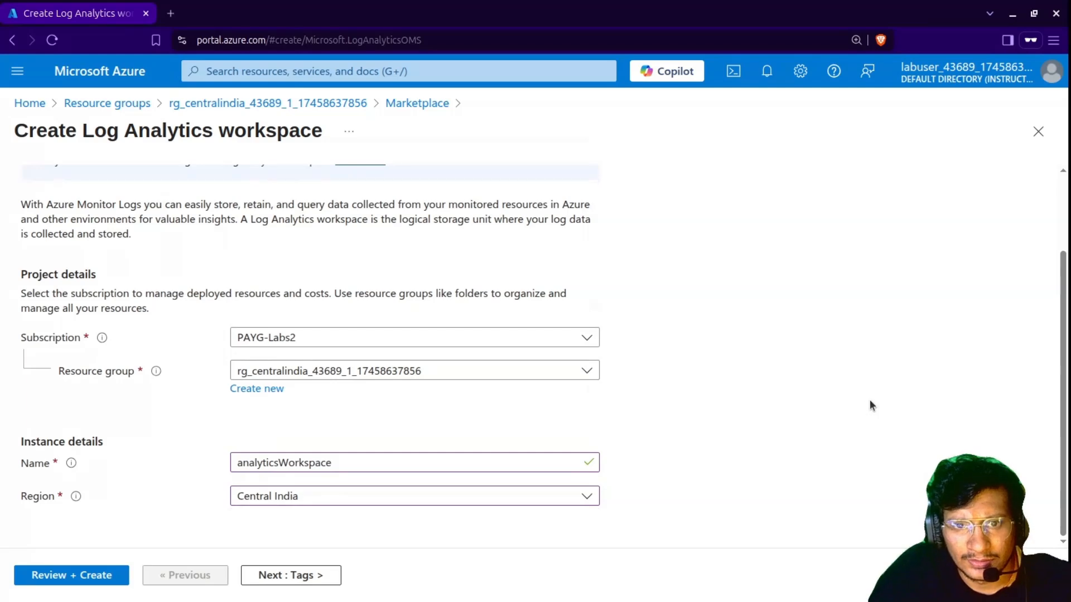
Leave the tags empty, go on to the review, and create the Log Analytics workspace.
scroll(889, 301, up, 1)
scroll(889, 301, down, 1)
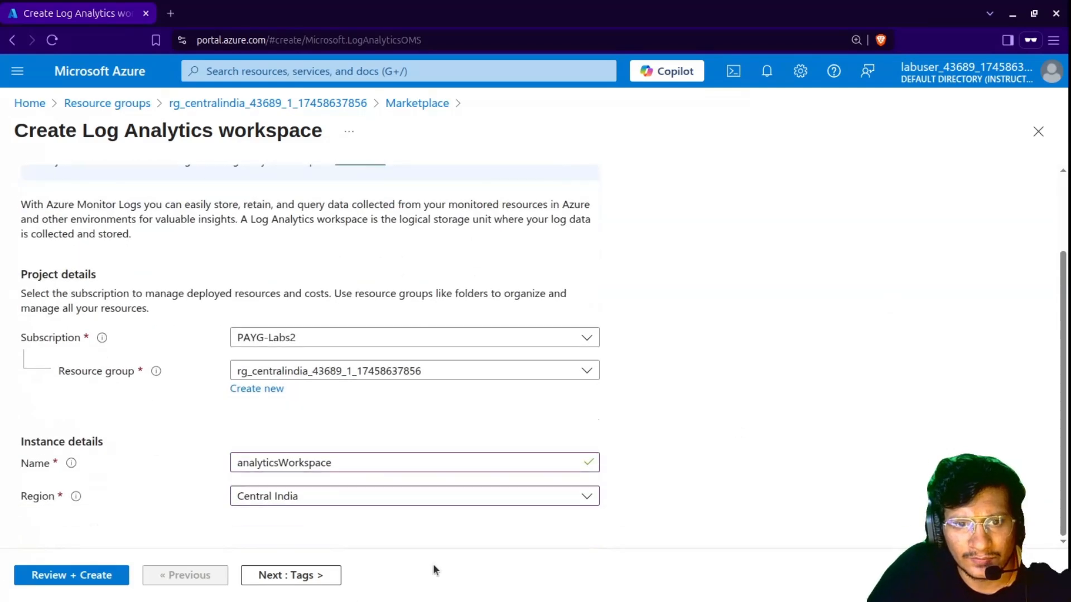
click(314, 581)
click(314, 576)
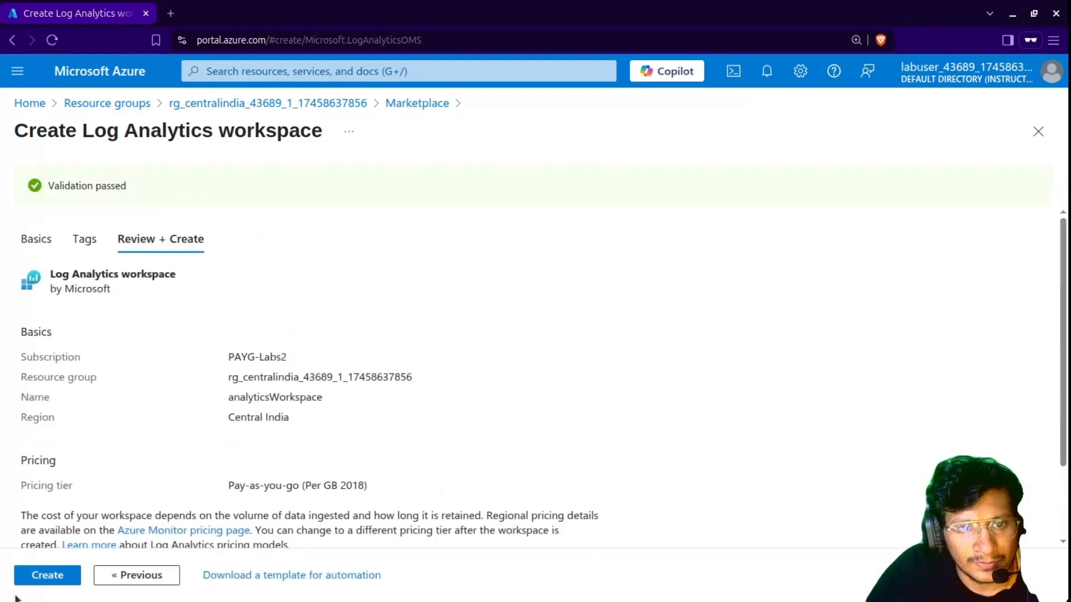
click(54, 583)
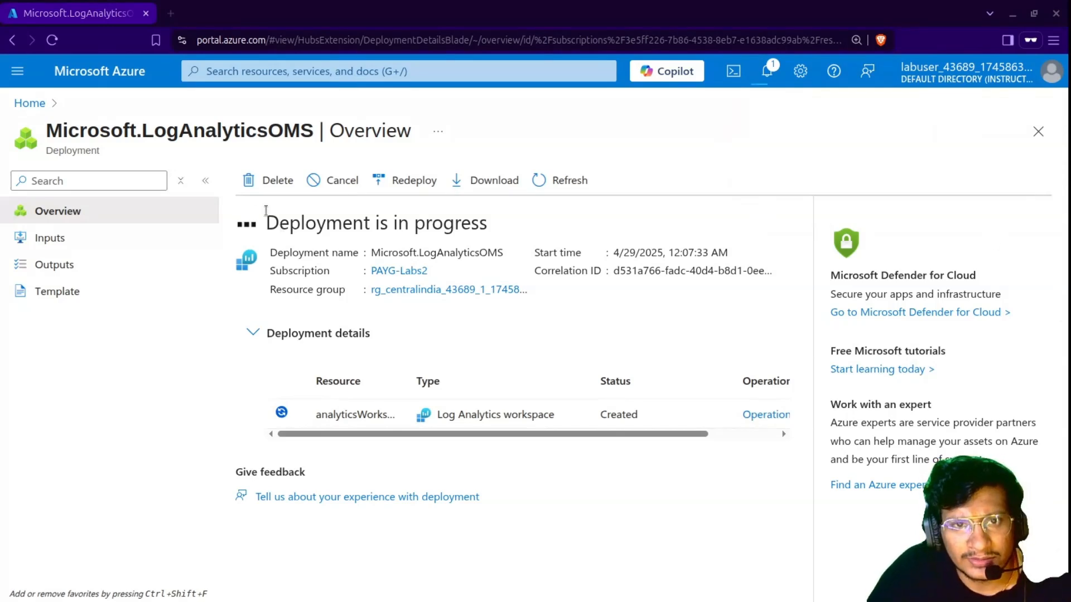
Open the portal home in a new browser tab and go from the Central India resource group to the Marketplace.
right_click(28, 104)
click(80, 112)
click(196, 13)
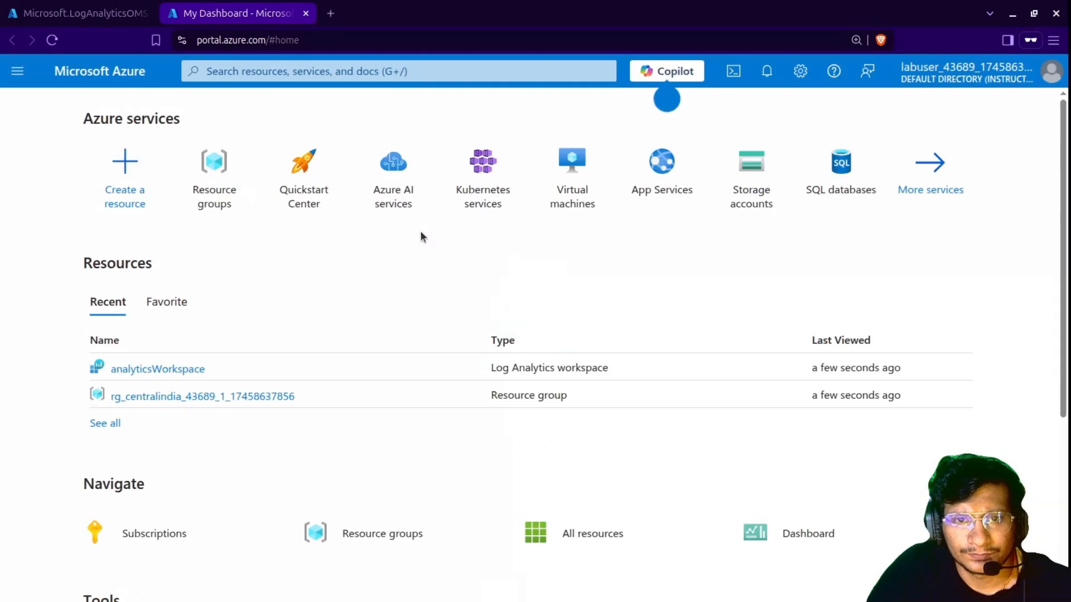
click(215, 196)
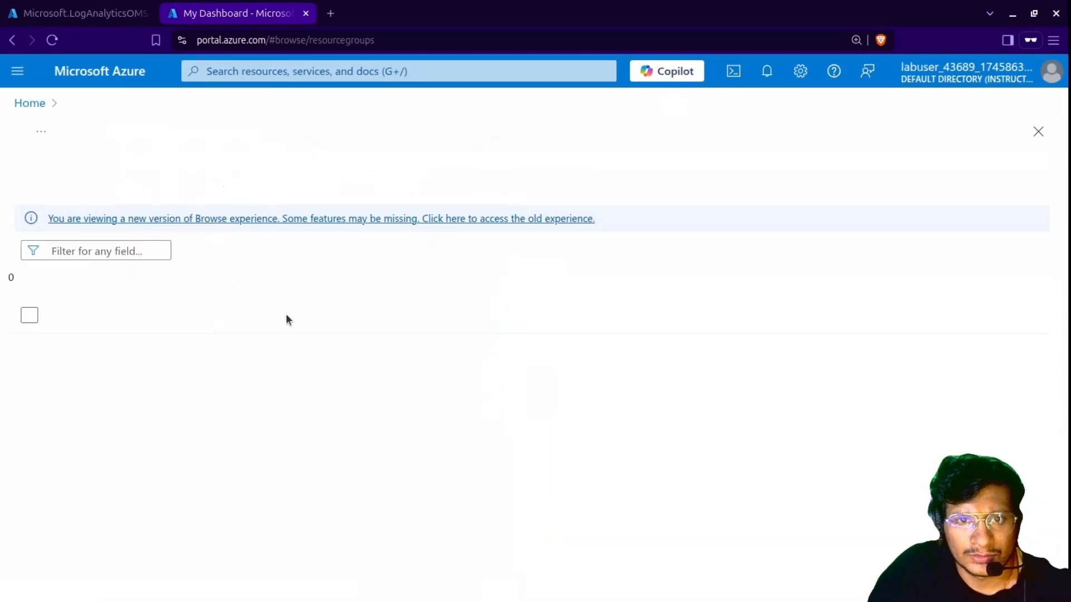
click(139, 331)
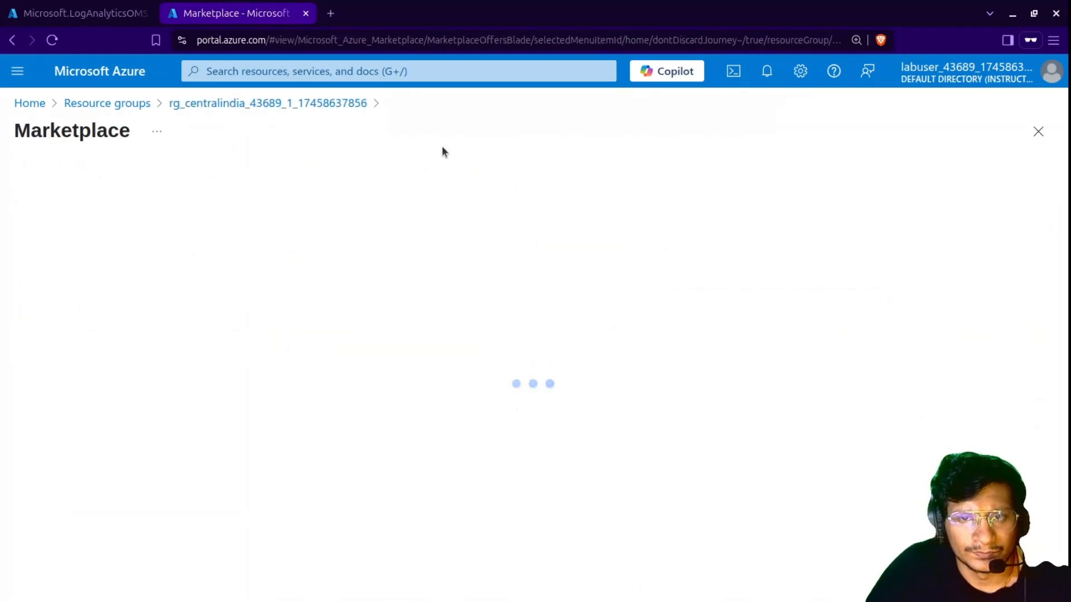
Search the Marketplace for "Storage account" and start creating Microsoft's Storage account service.
click(263, 195)
text(s)
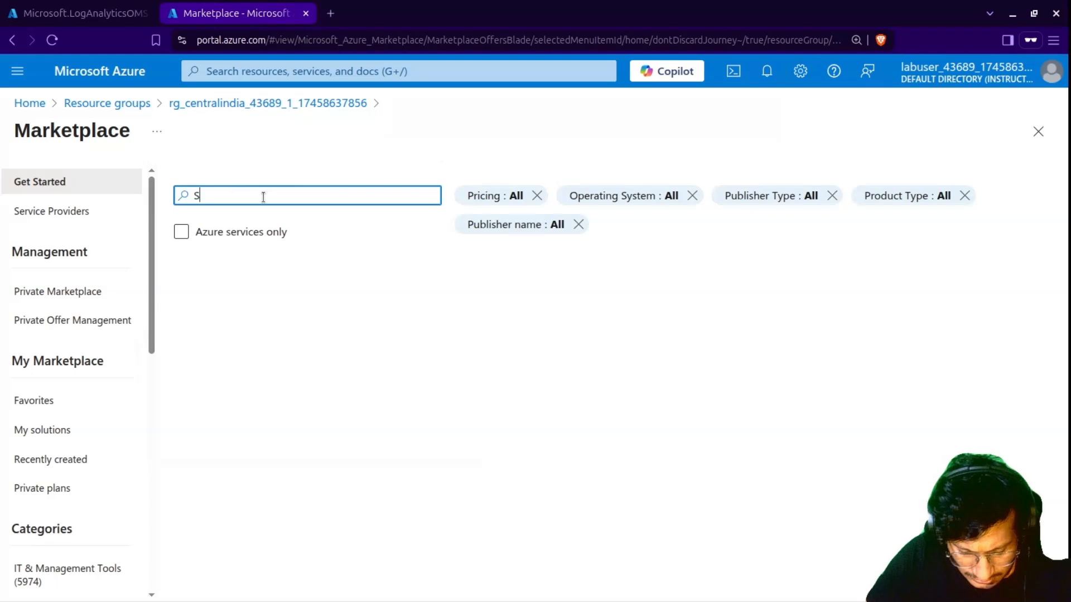
text(torage acc)
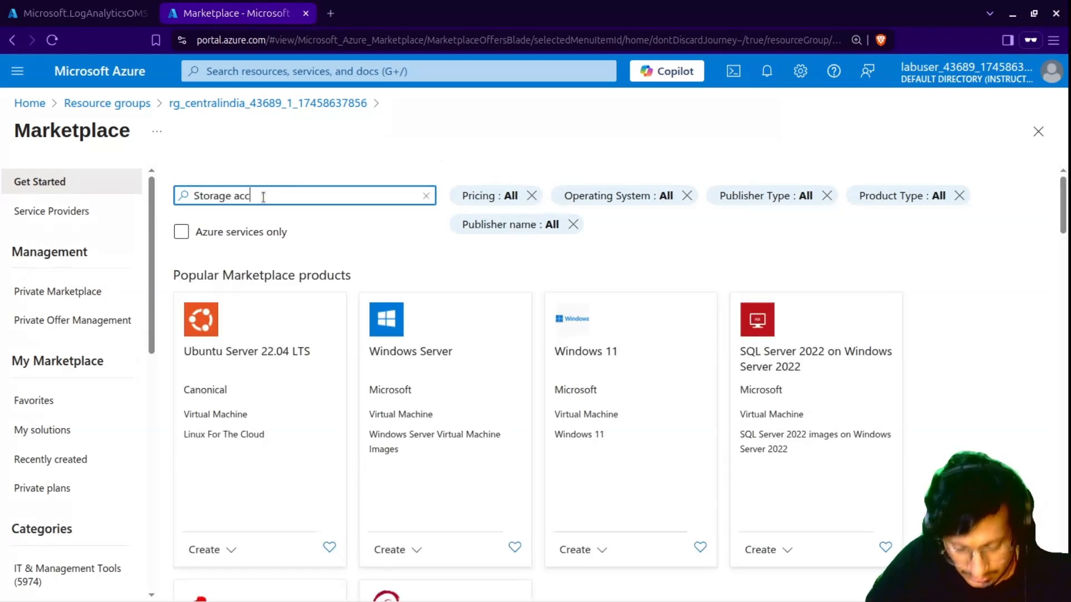
text(ount)
key(Return)
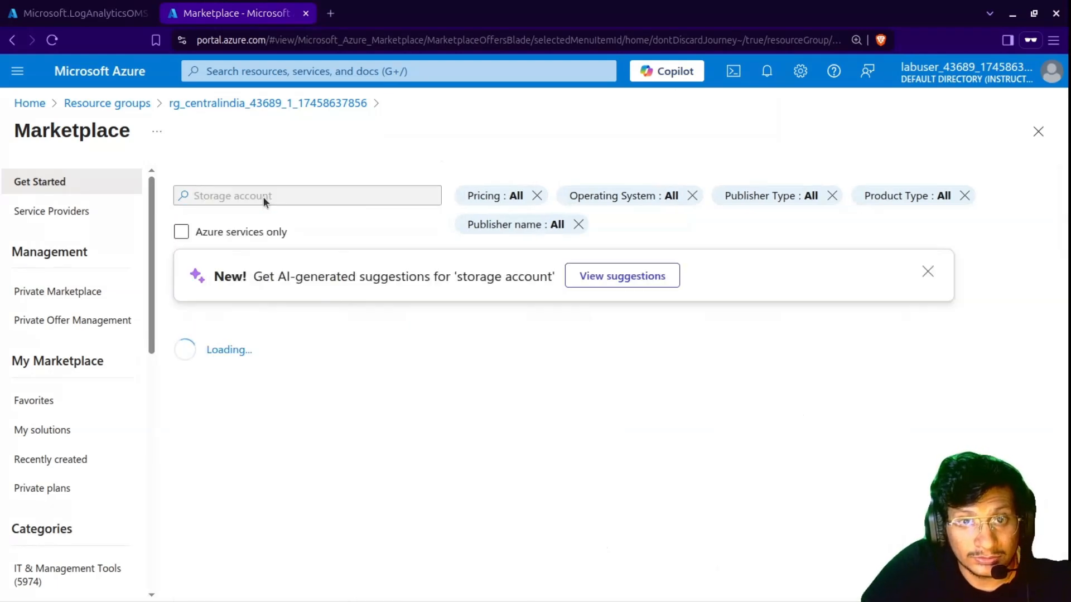
scroll(301, 398, down, 1)
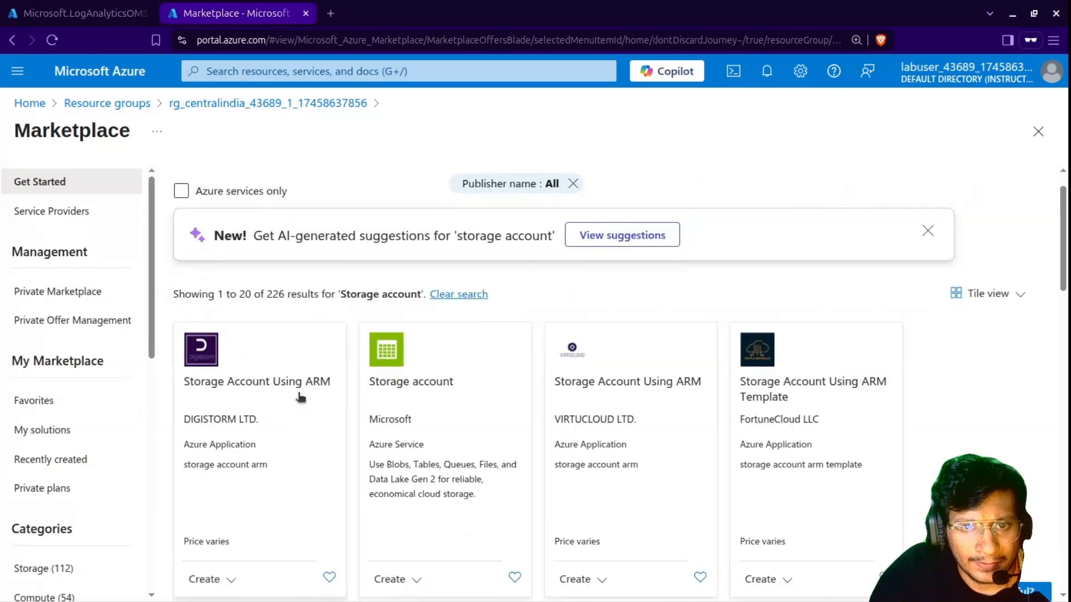
scroll(300, 397, down, 1)
click(410, 541)
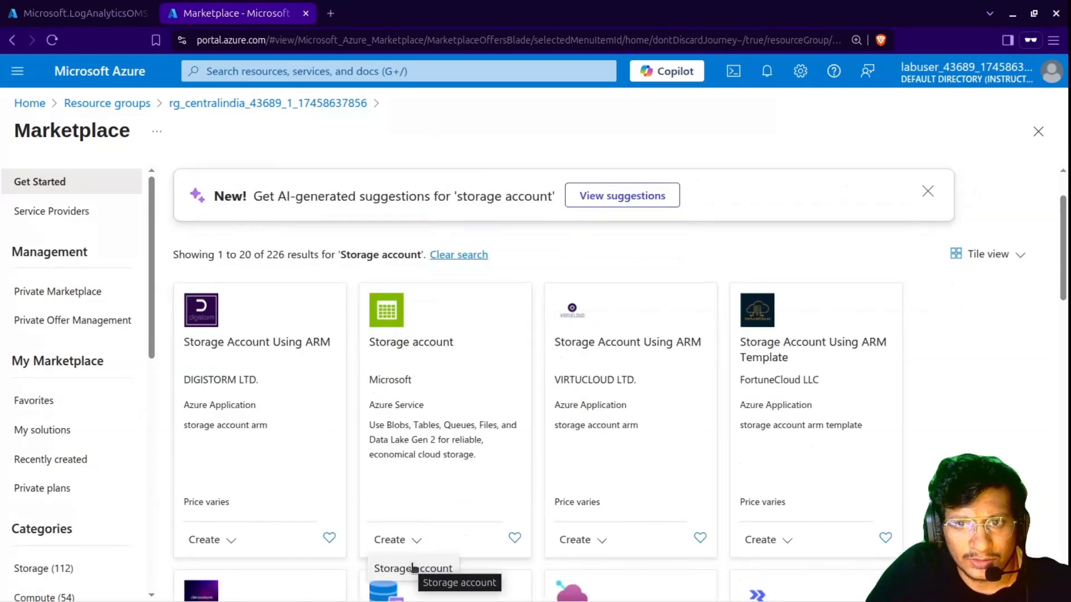
click(413, 567)
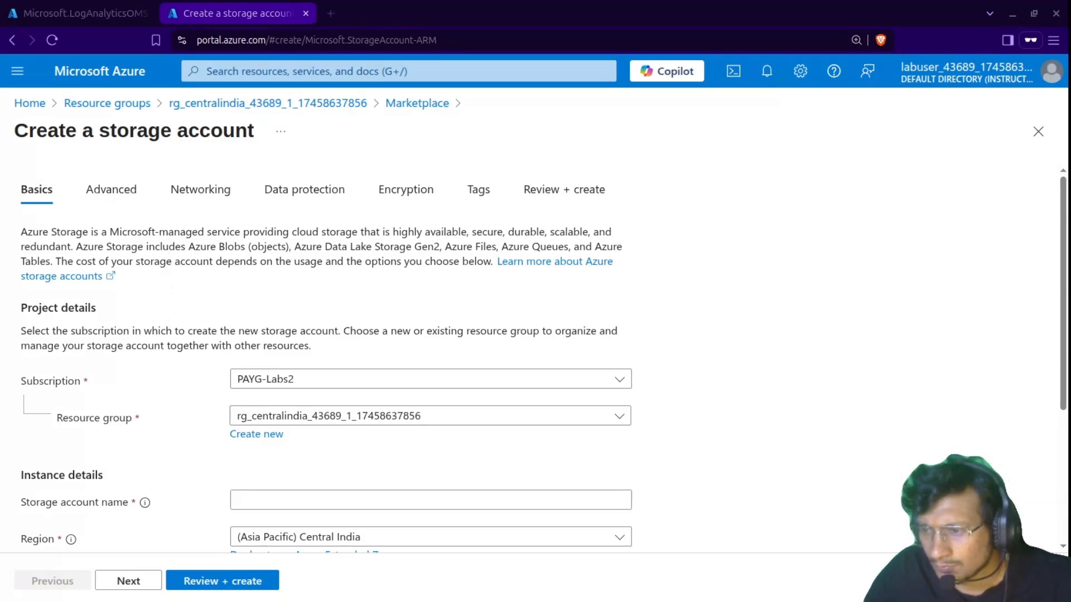
Name the new storage account mylogsanalysticssa.
click(363, 507)
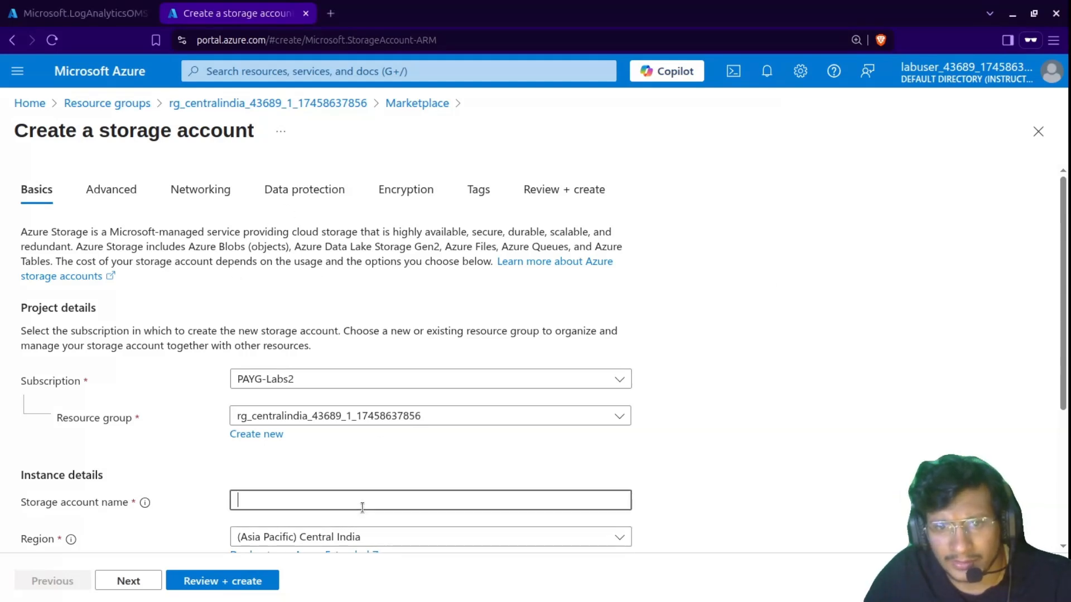
text(my)
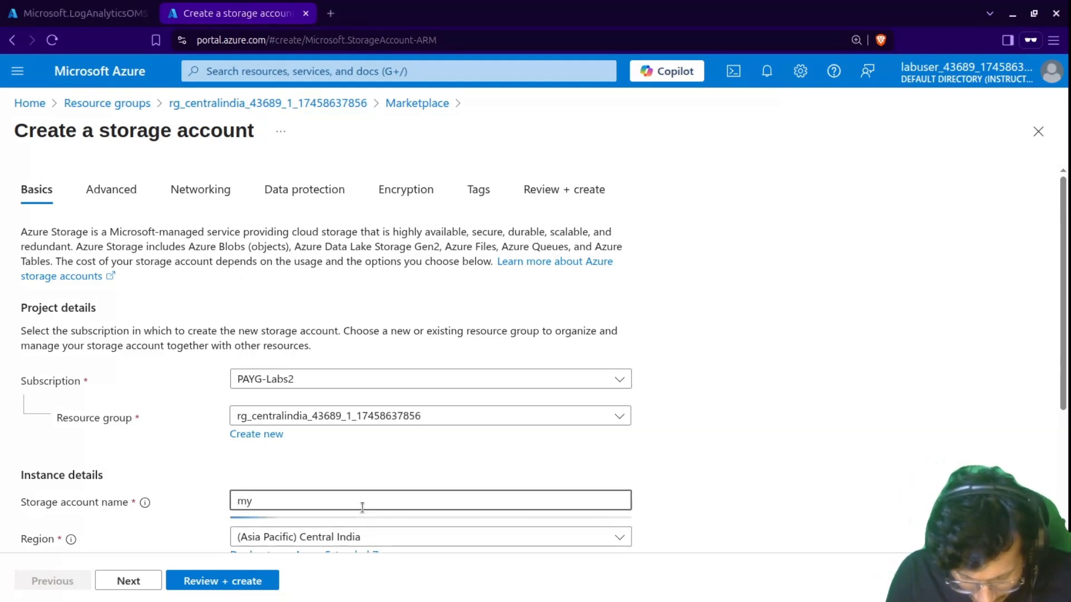
text(loaganalys)
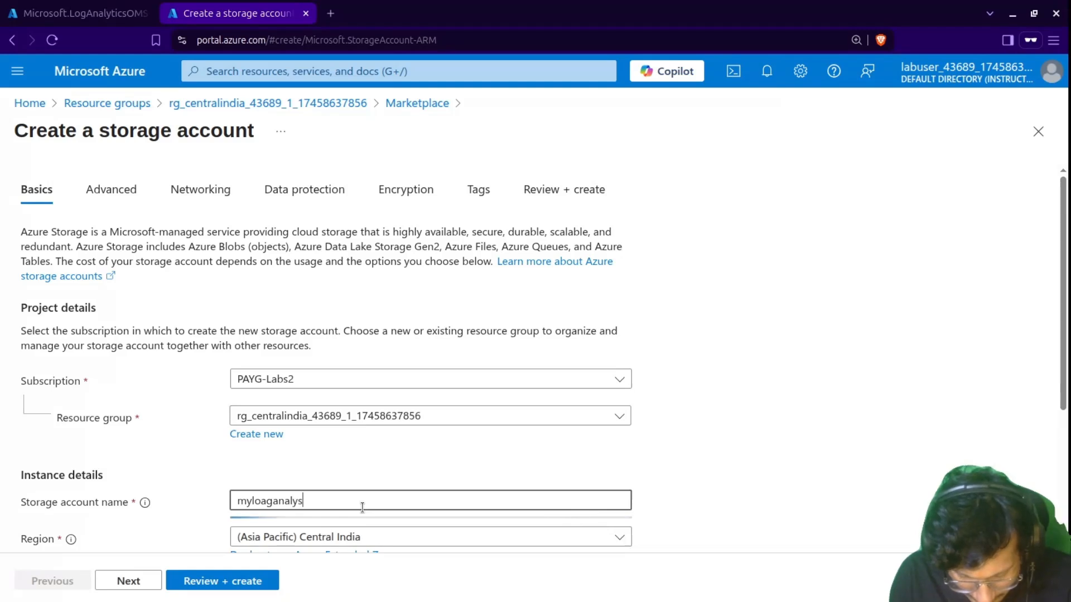
text(ticssa)
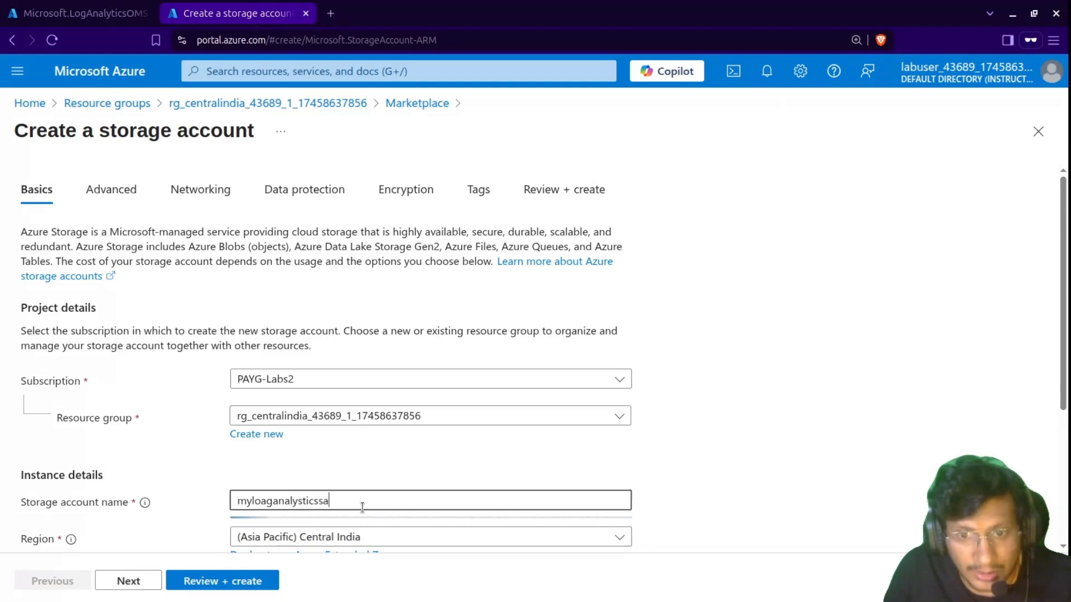
click(265, 504)
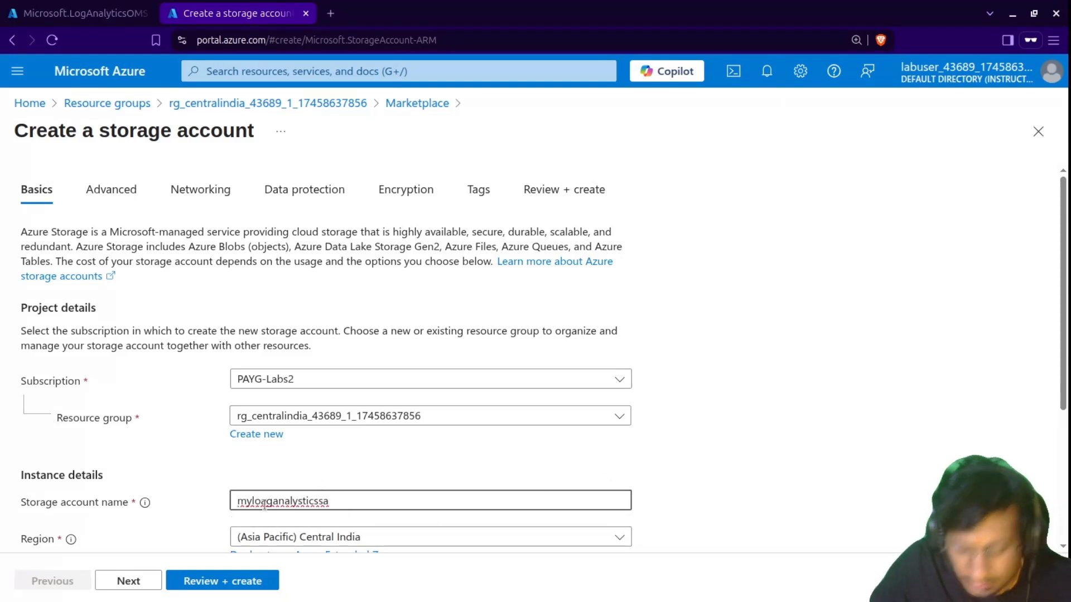
key(BackSpace)
key(Right)
text(s)
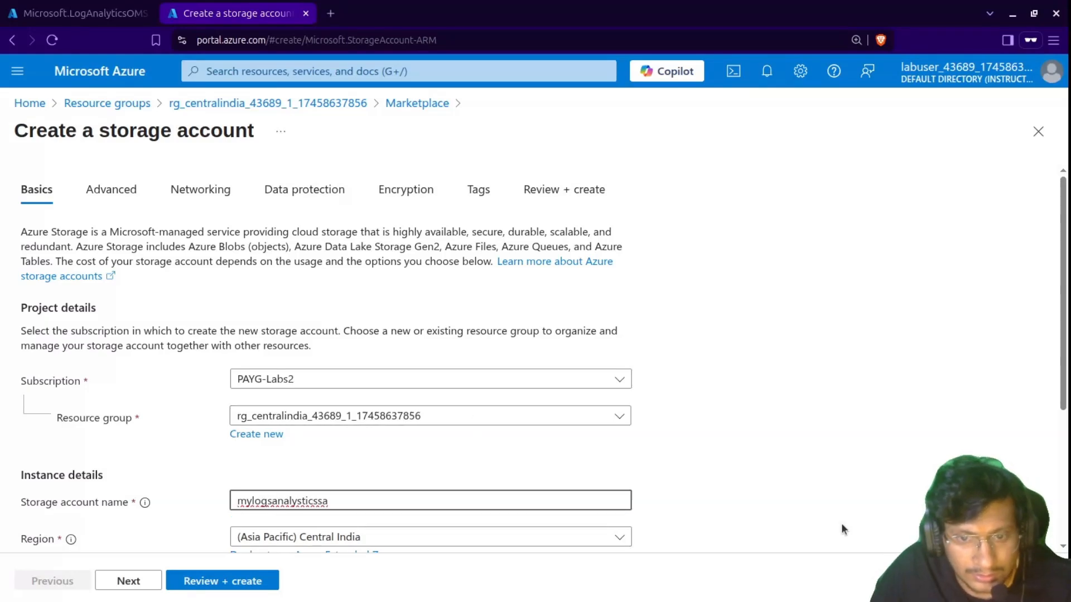
Keep the Central India region for the storage account and set its redundancy to Locally-redundant storage (LRS).
double_click(880, 537)
scroll(877, 538, down, 2)
click(619, 461)
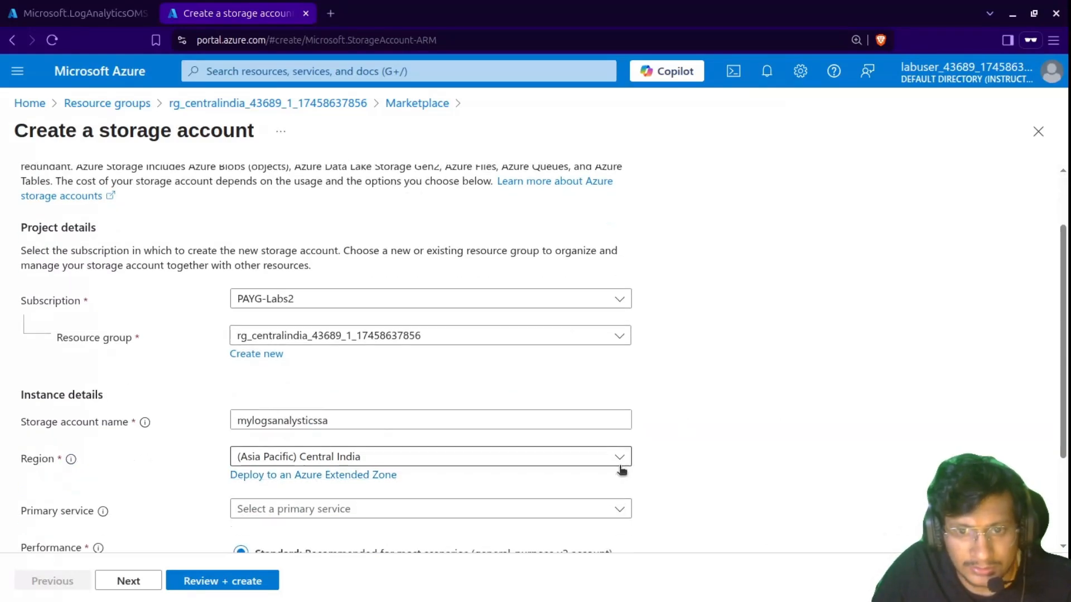
click(442, 393)
scroll(598, 430, down, 2)
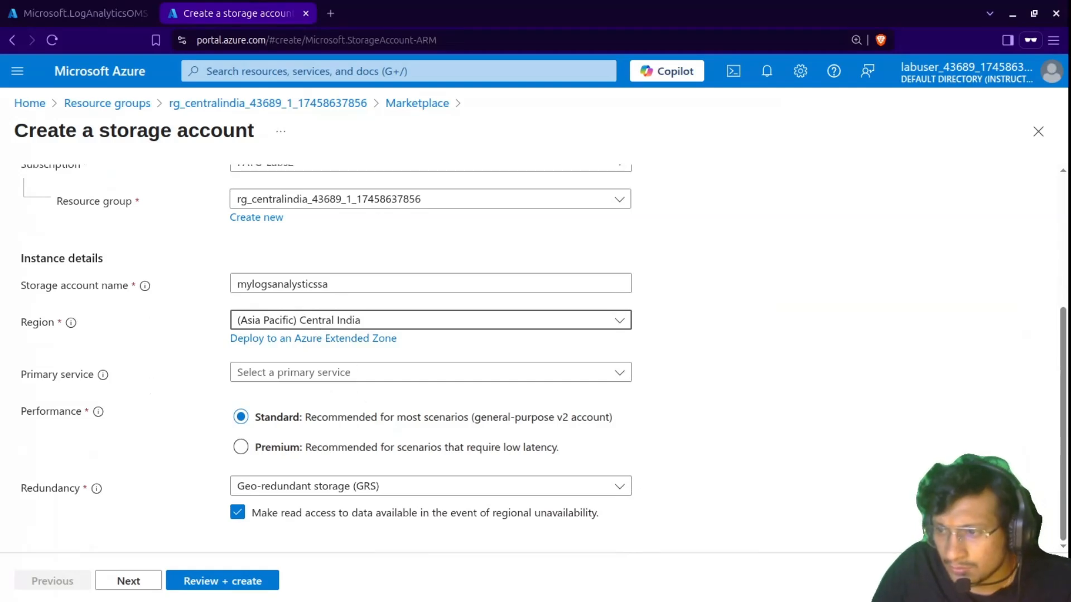
click(519, 486)
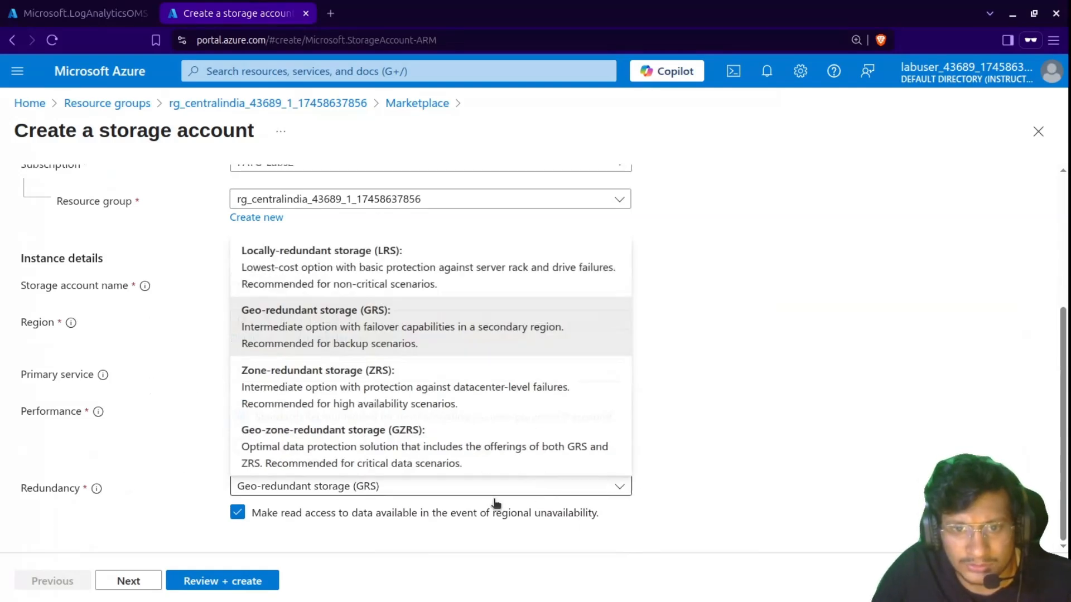
click(363, 253)
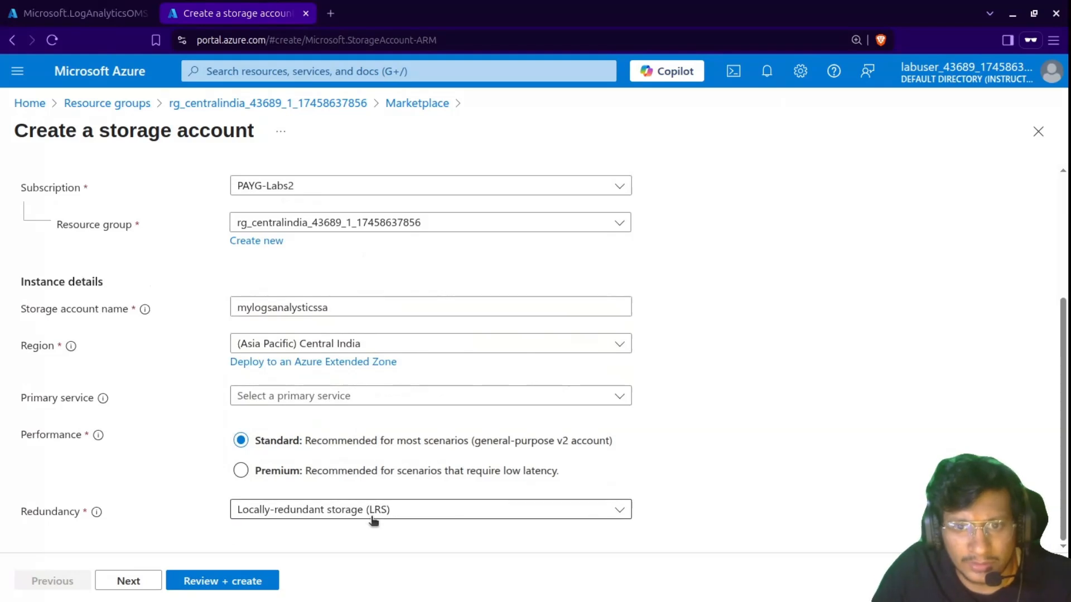
mouse_move(96, 512)
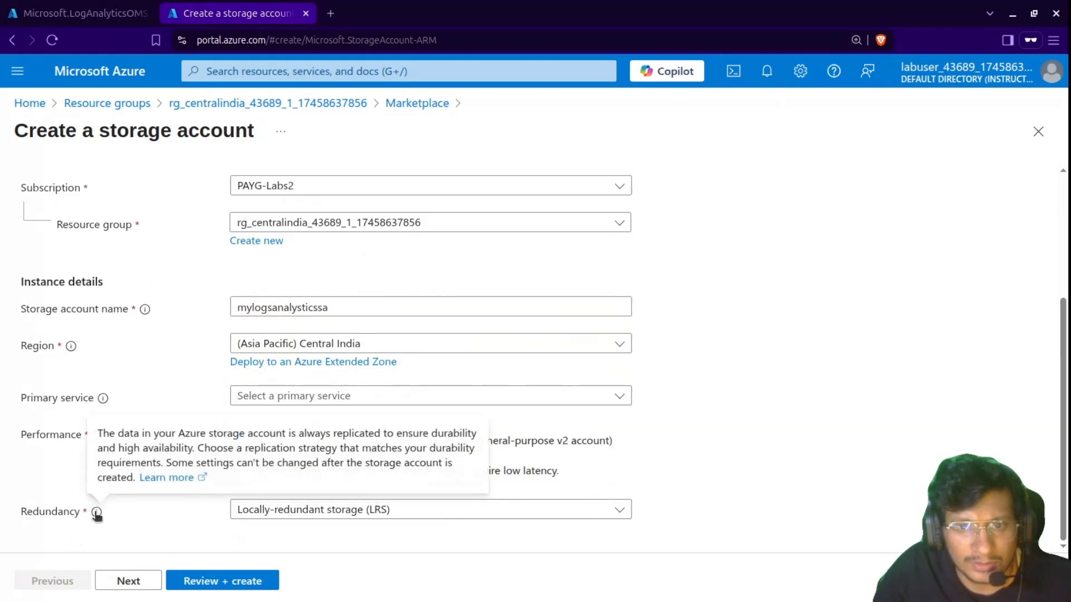
click(383, 515)
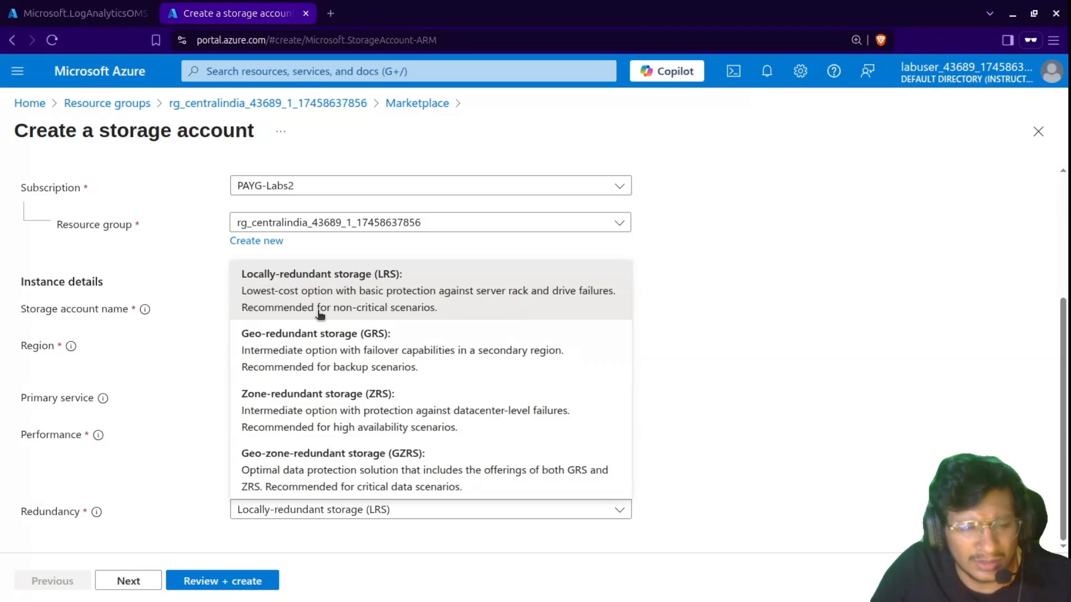
click(914, 348)
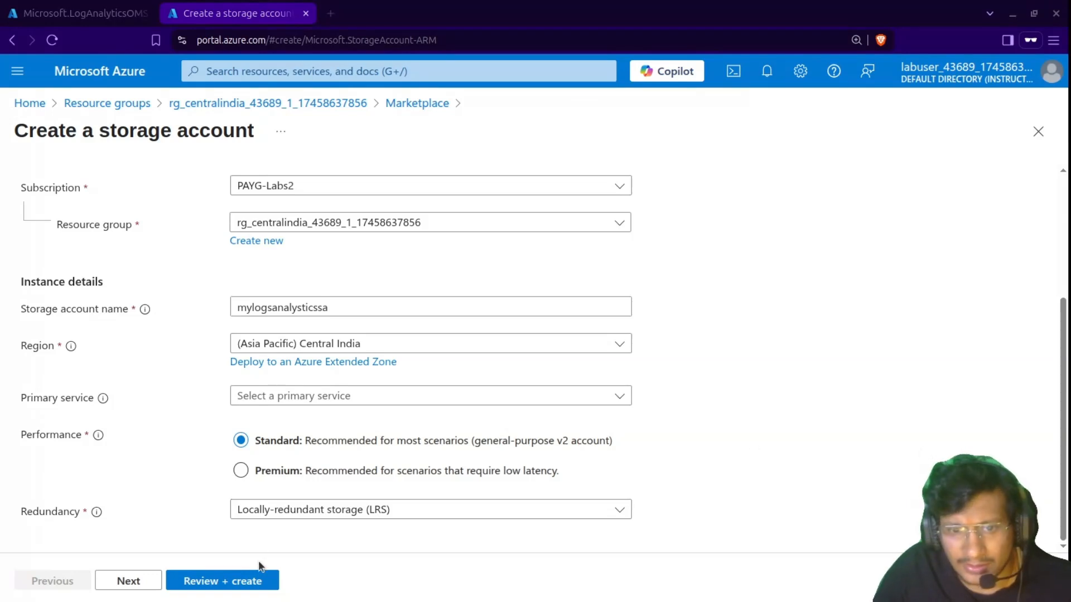
Allow enabling anonymous access on individual containers in the storage account's advanced security settings.
click(246, 583)
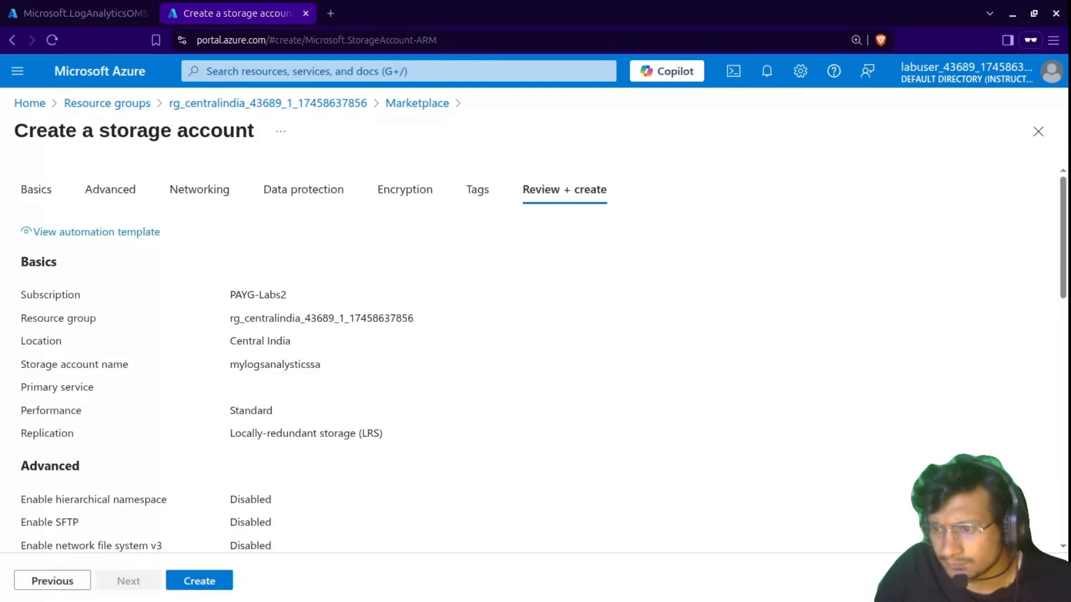
click(110, 188)
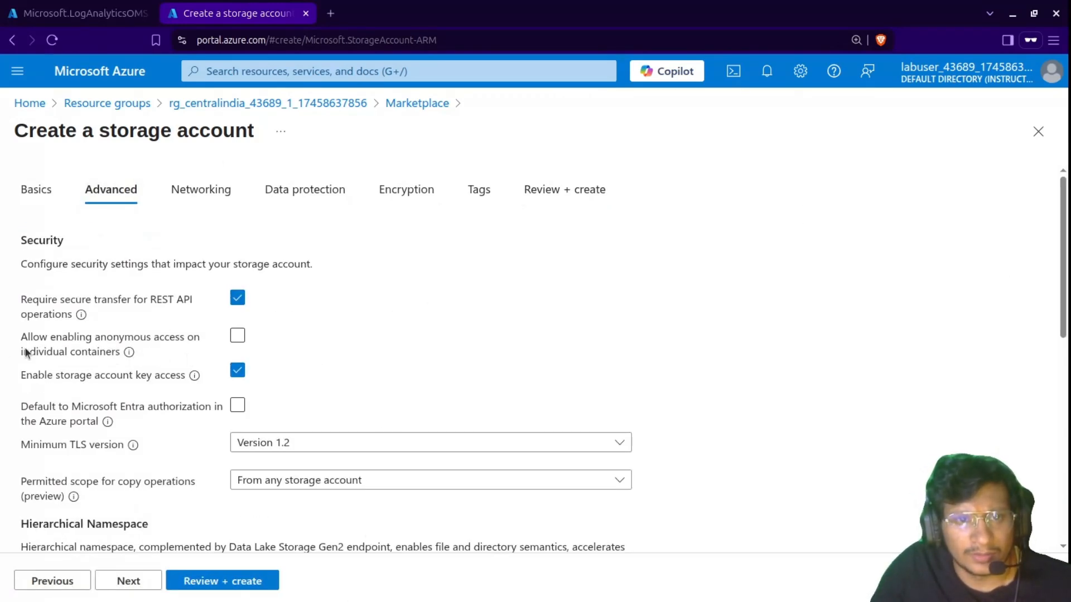
drag(22, 342, 140, 341)
click(150, 354)
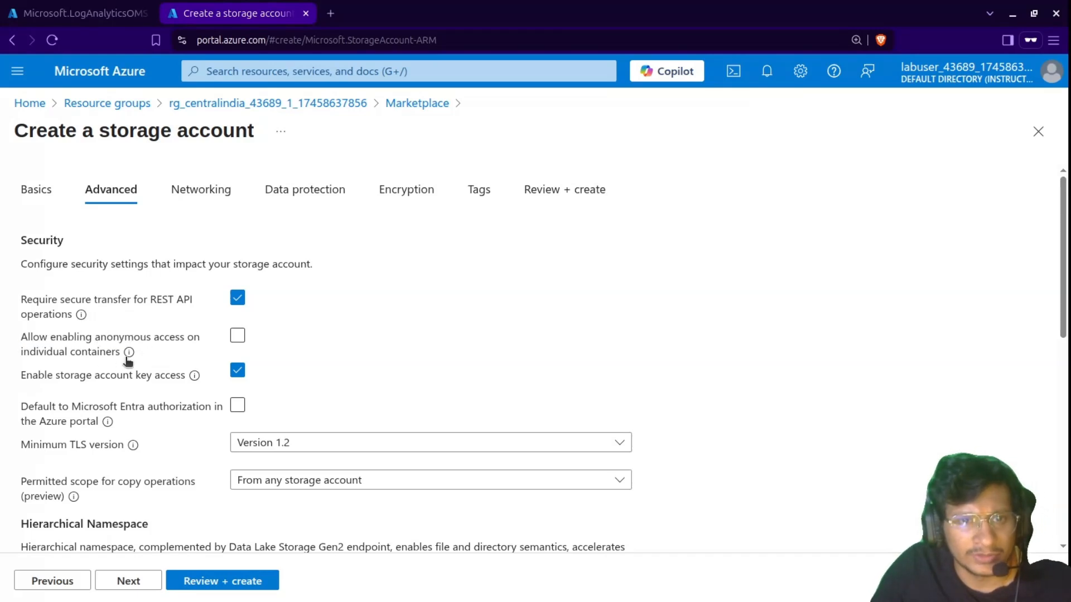
click(245, 340)
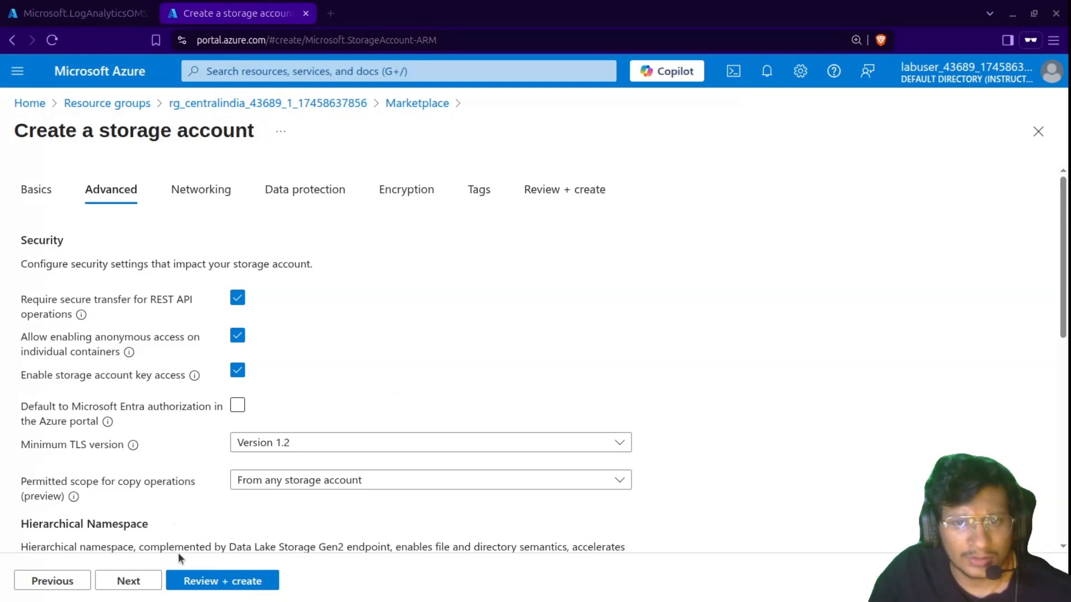
click(135, 584)
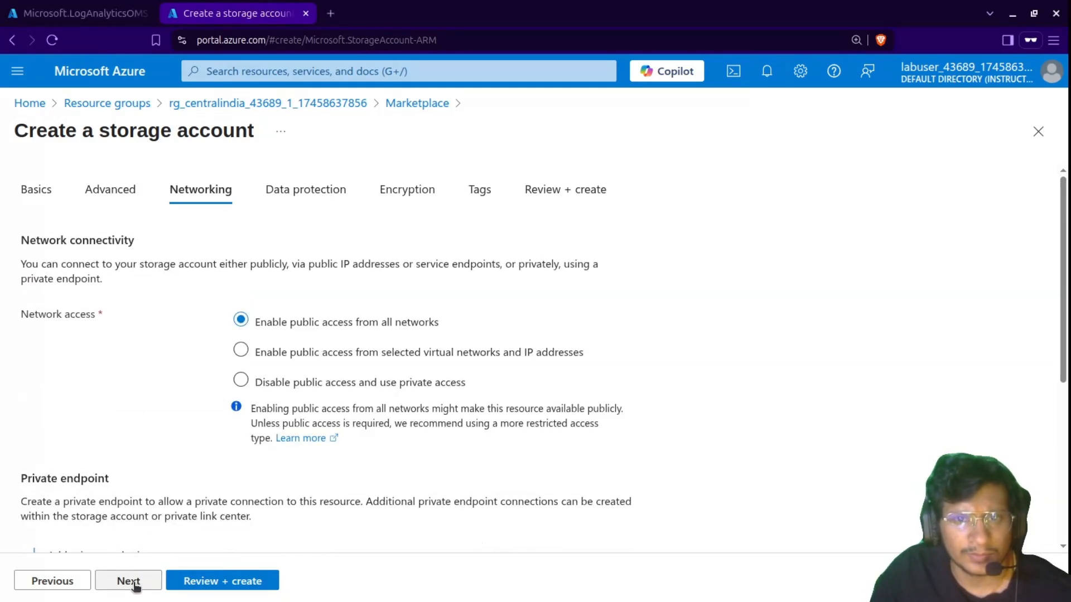
click(34, 585)
mouse_move(129, 353)
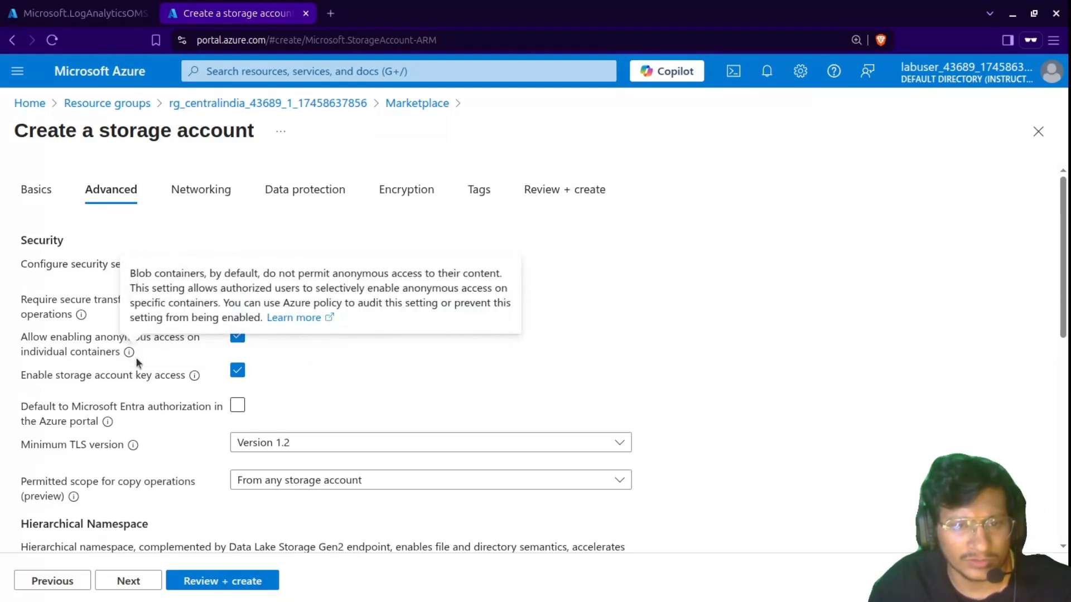
Keep the default networking, data protection, encryption and tag settings, and create the storage account.
click(140, 583)
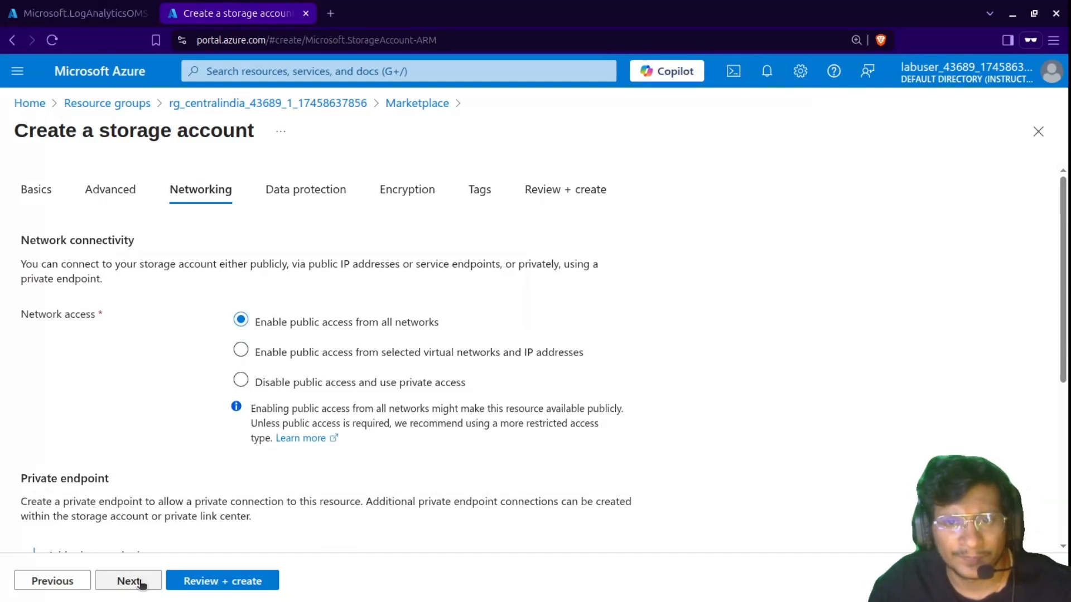
click(135, 587)
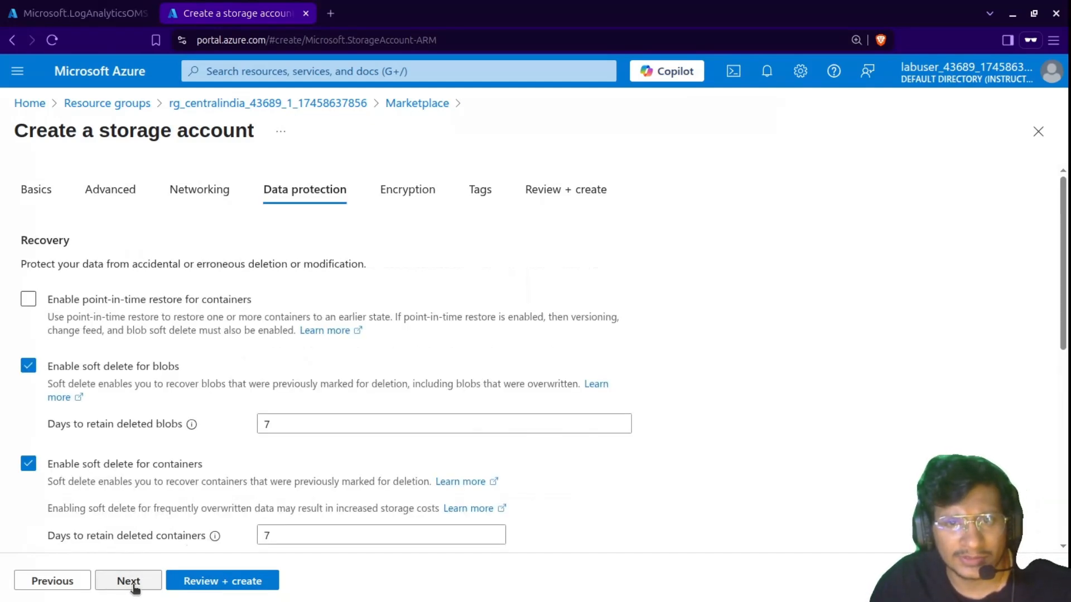
click(135, 587)
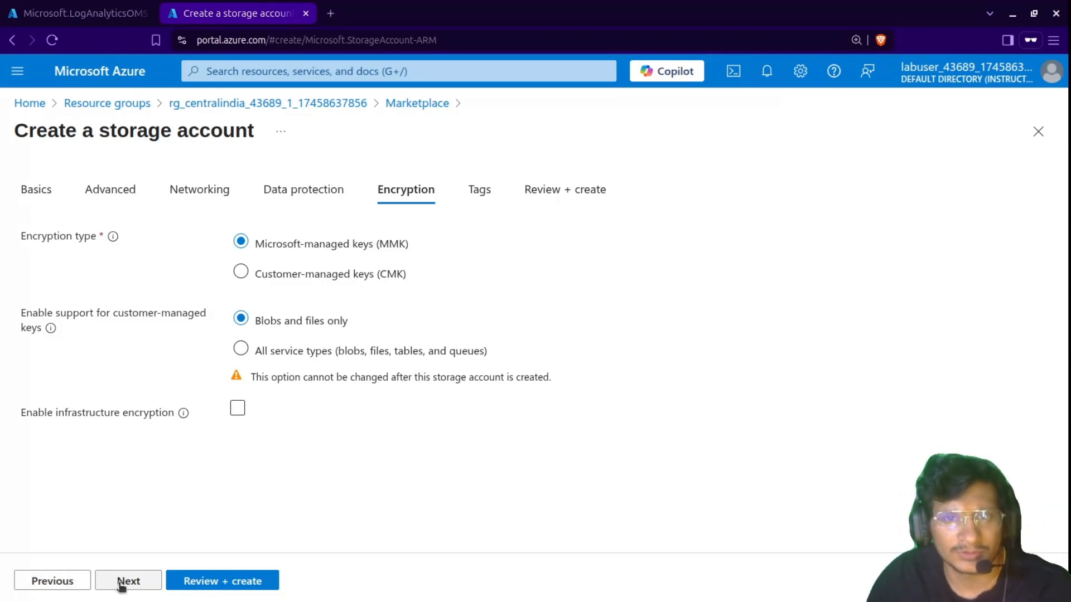
click(121, 585)
click(121, 585)
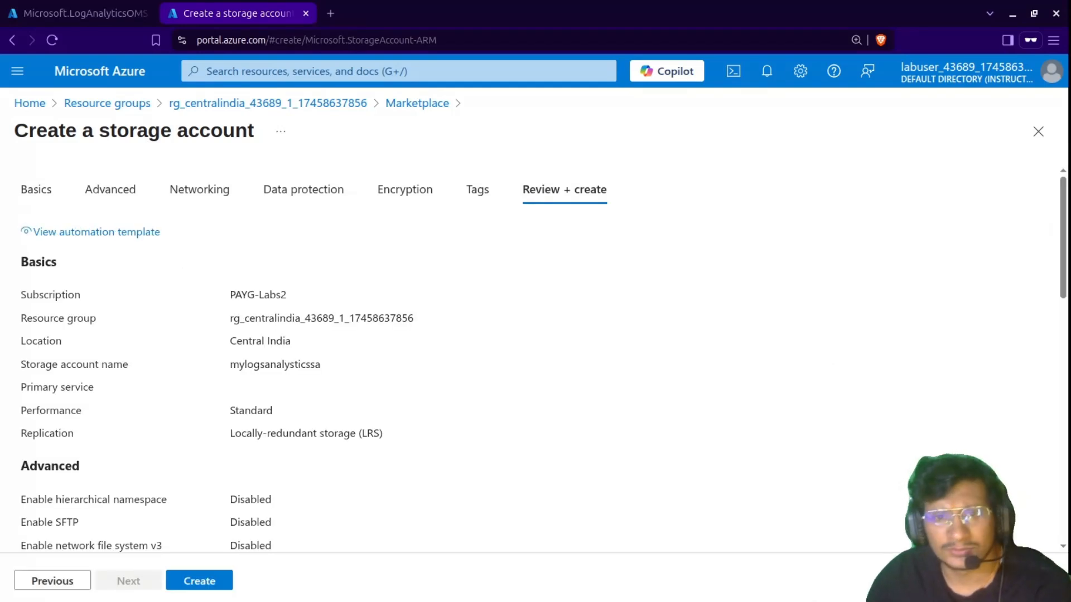
click(210, 582)
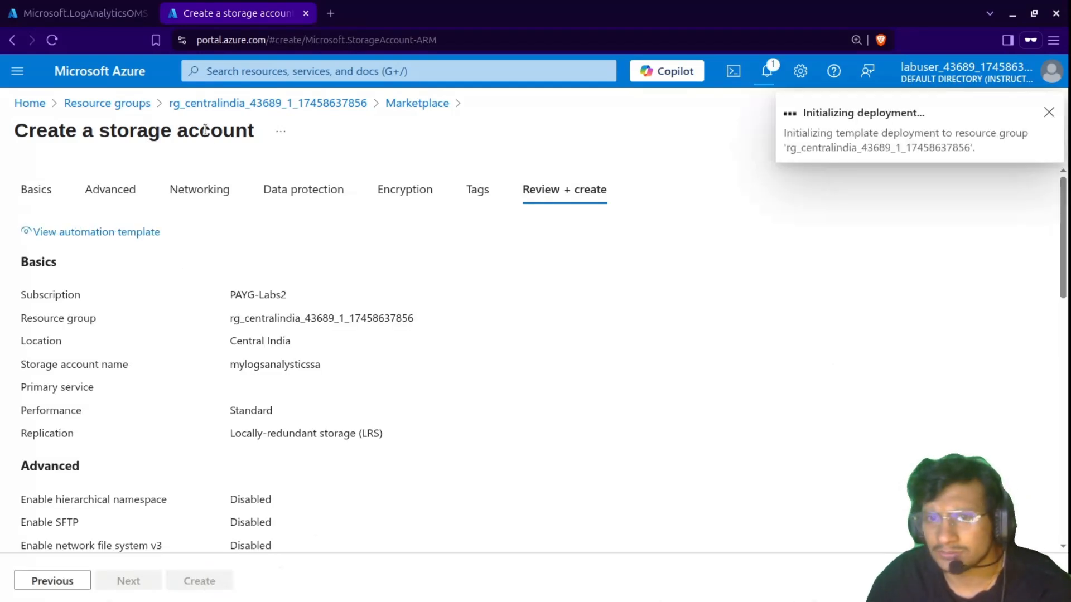
Open the deployed analyticsWorkspace resource, and open the deployed mylogsanalysticssa storage account in the other browser tab.
click(92, 17)
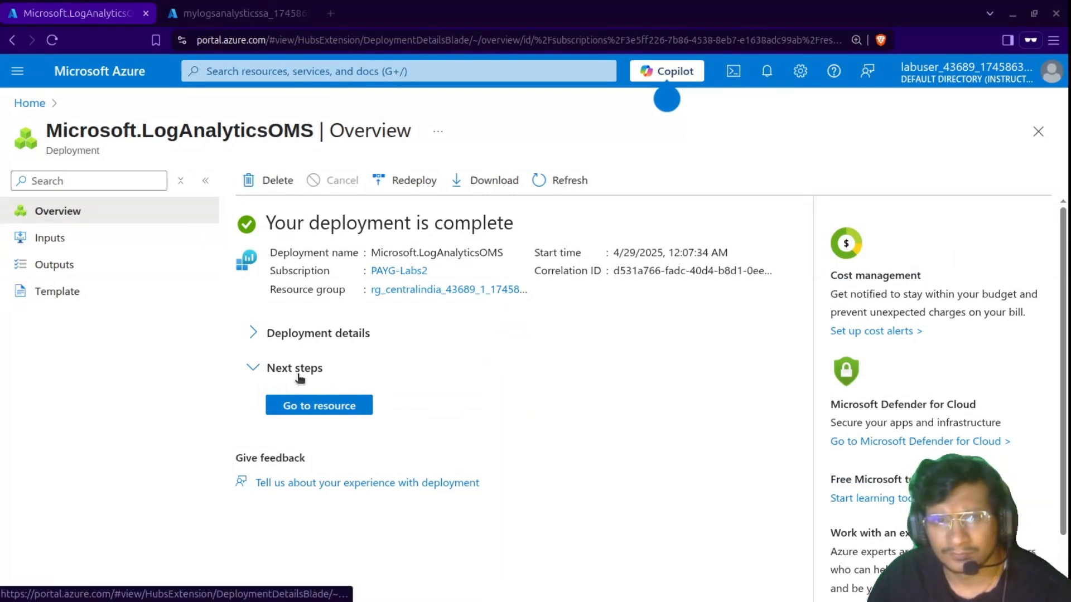
click(335, 407)
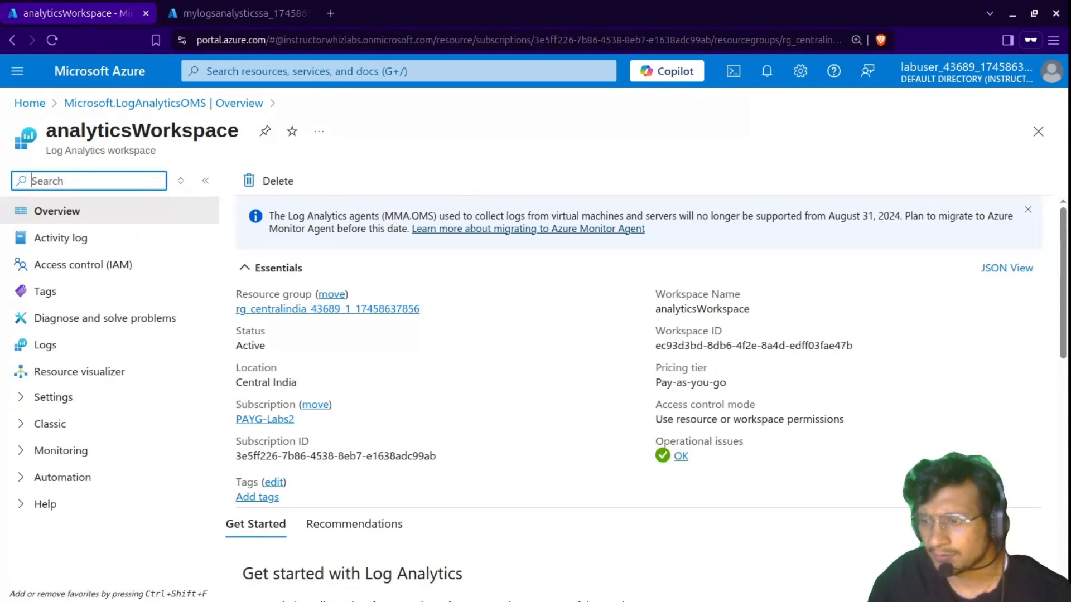
click(239, 13)
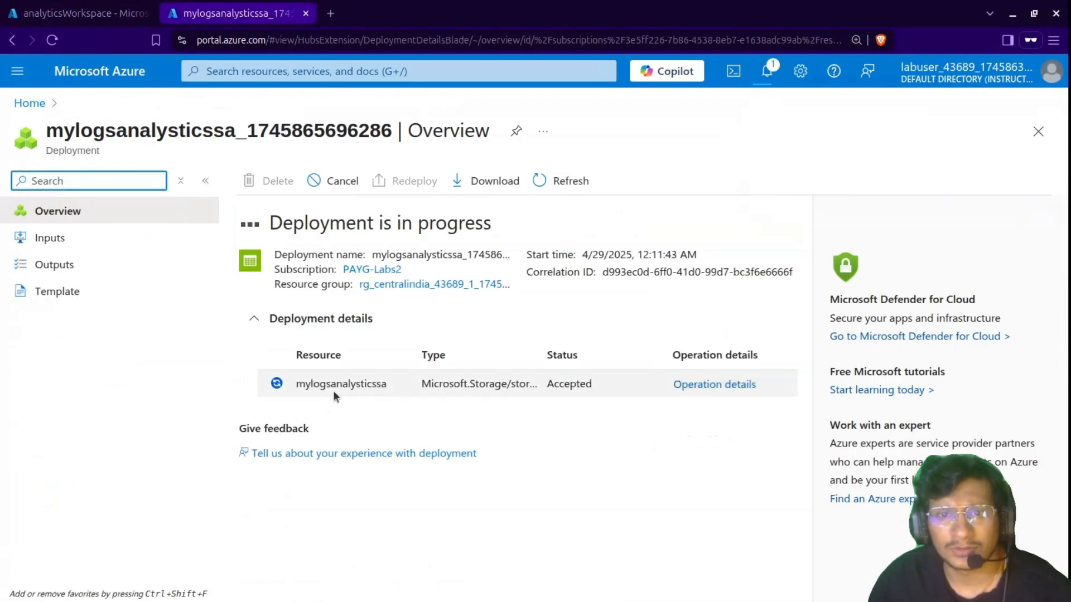
click(566, 181)
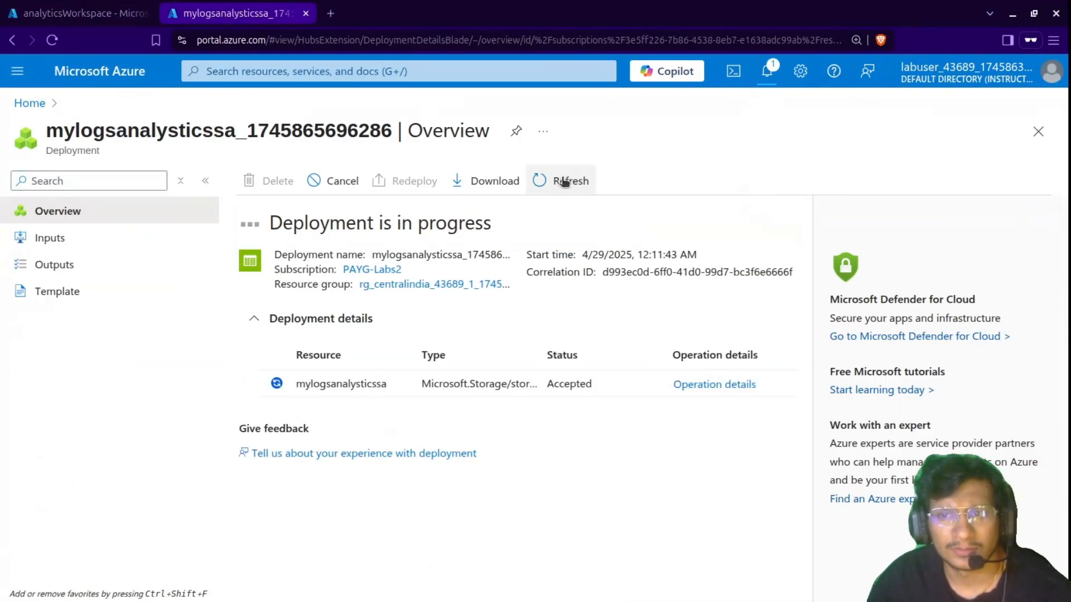
click(768, 71)
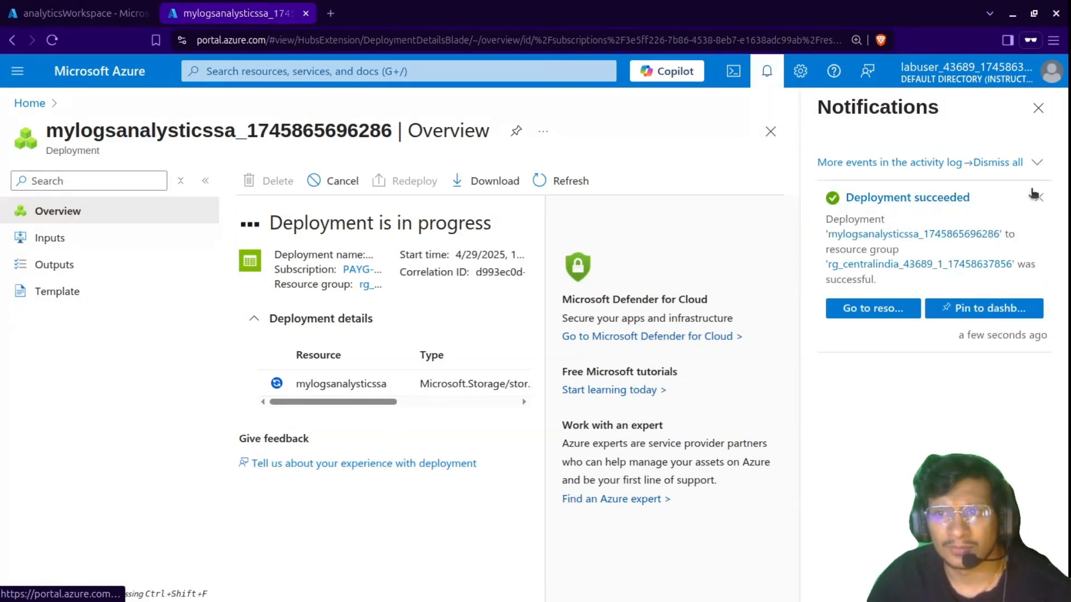
click(360, 399)
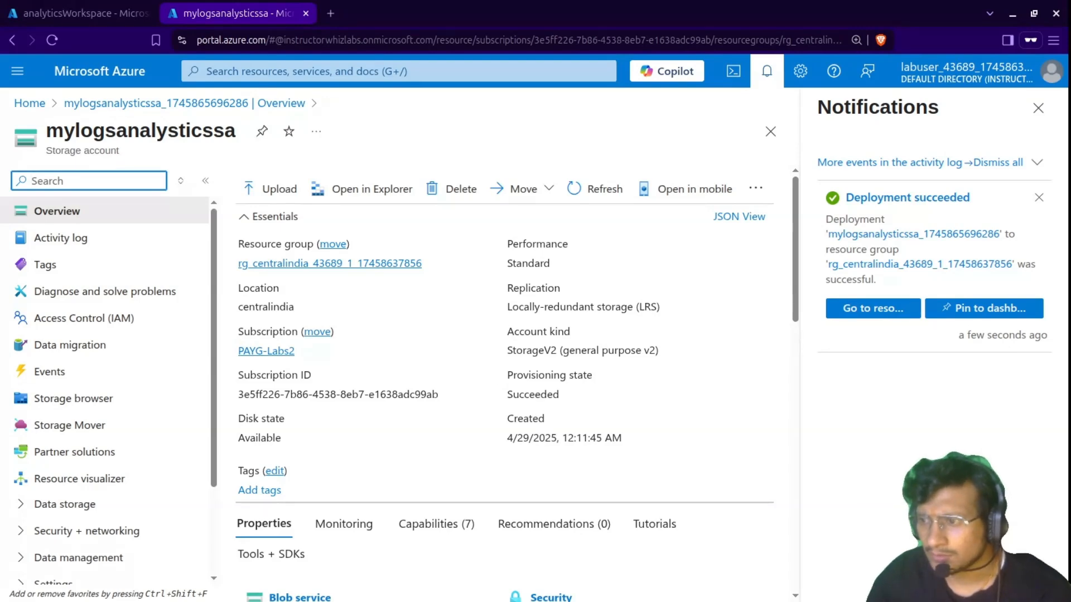
Open the diagnostic settings of the mylogsanalysticssa storage account.
key(ctrl+shift+Tab)
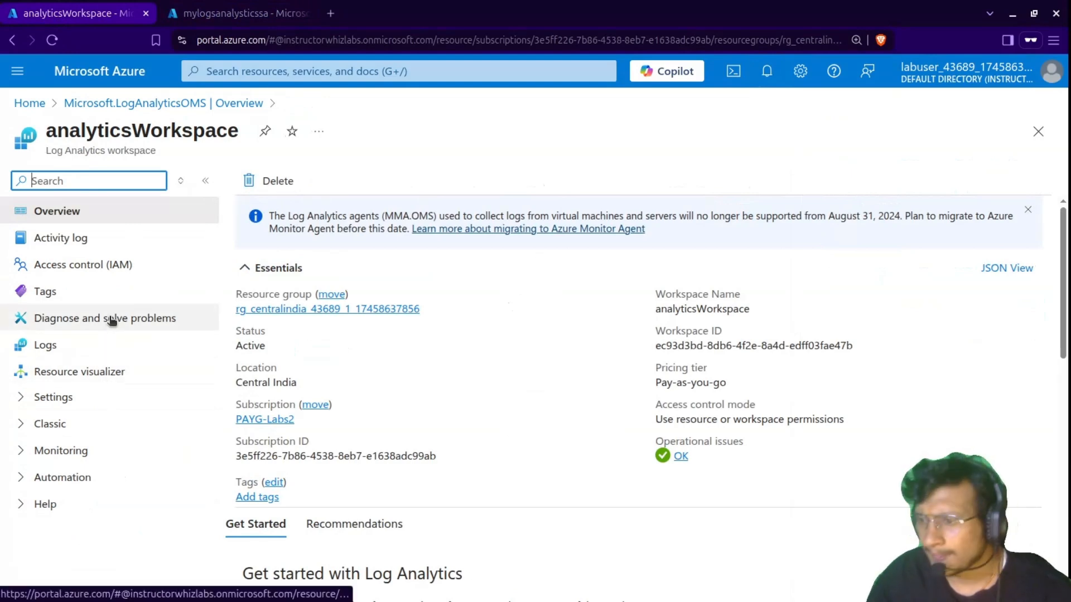
click(218, 20)
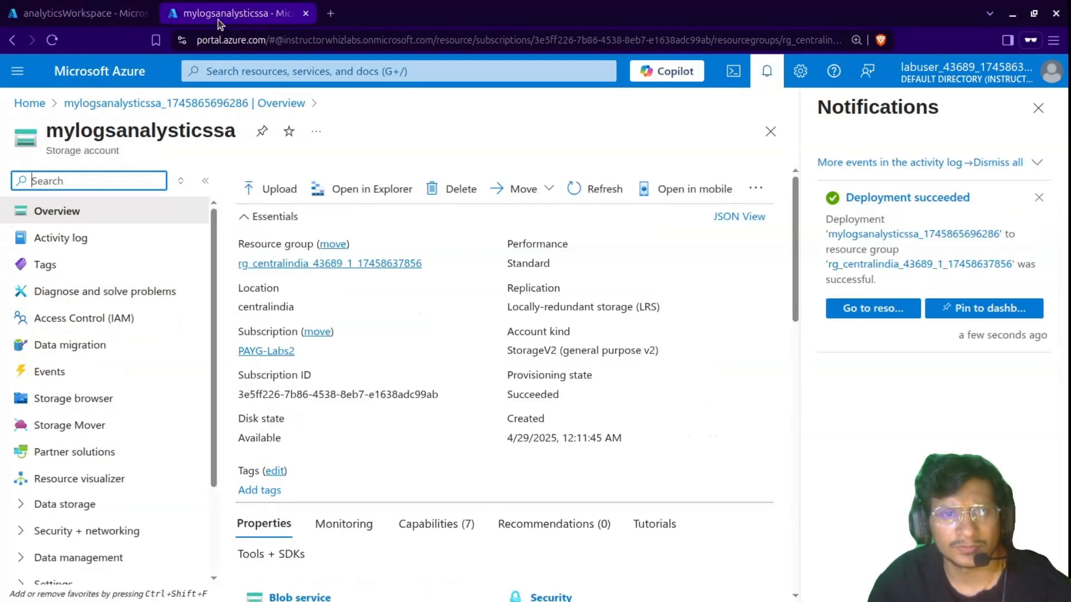
scroll(123, 323, down, 2)
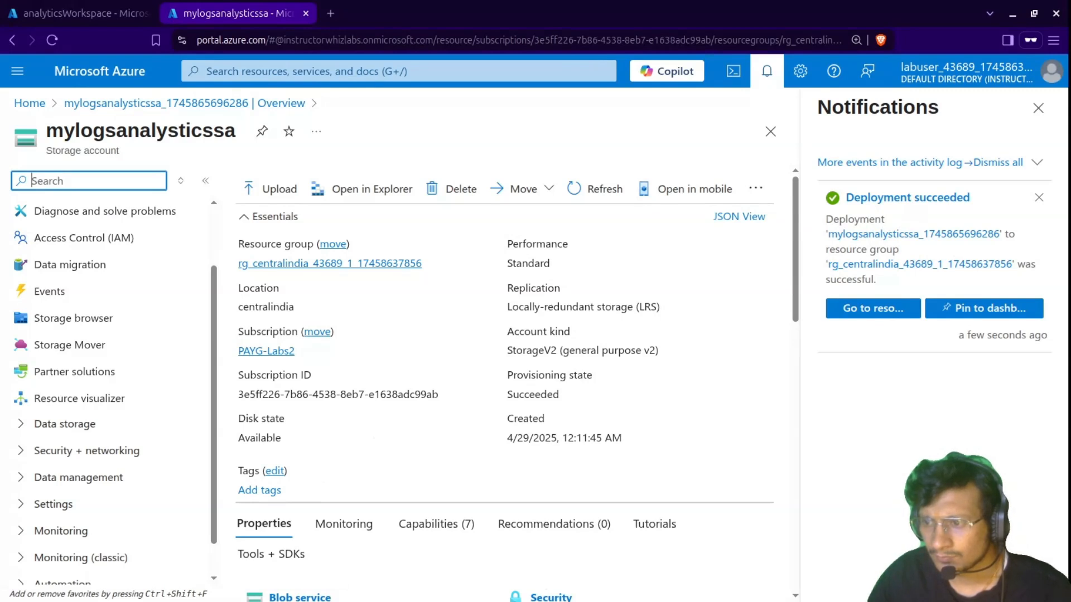
click(61, 531)
scroll(146, 484, down, 3)
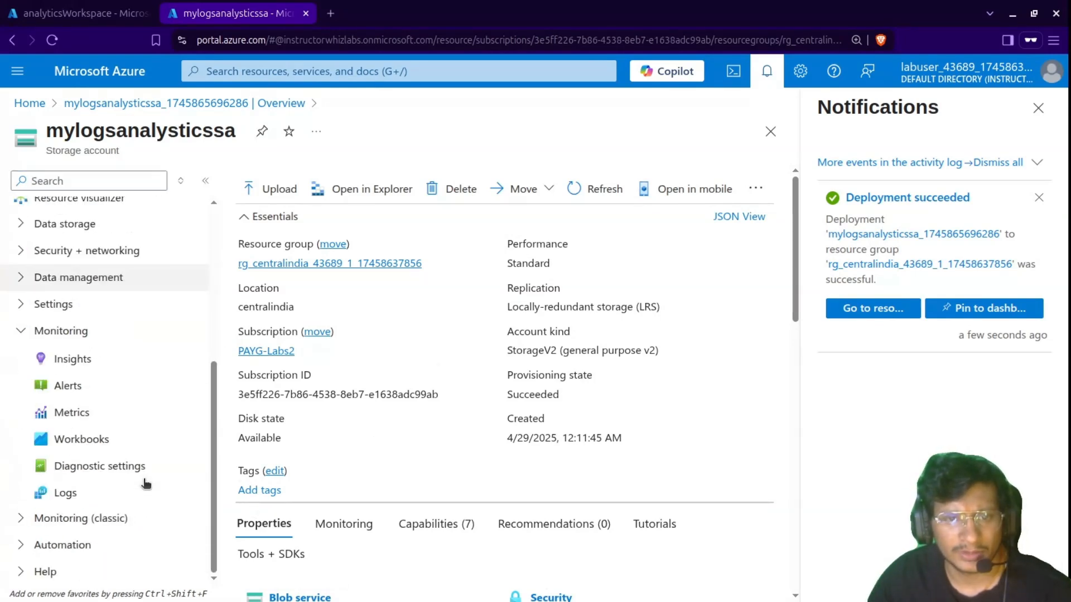
click(99, 473)
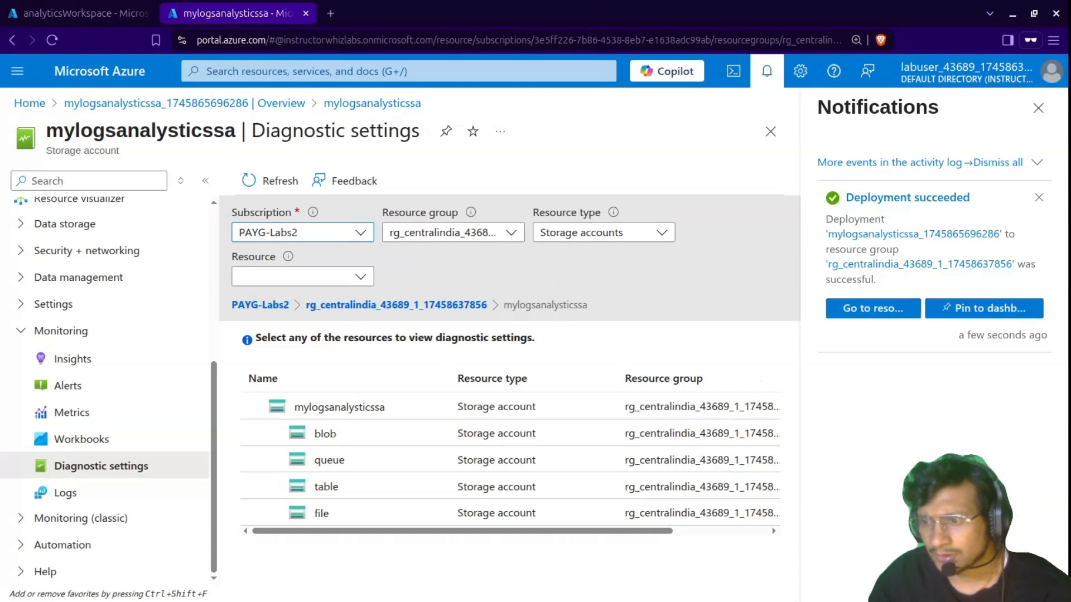
Add a diagnostic setting for the storage account's blob service, named "send logs to analyticsWorkspace".
click(354, 441)
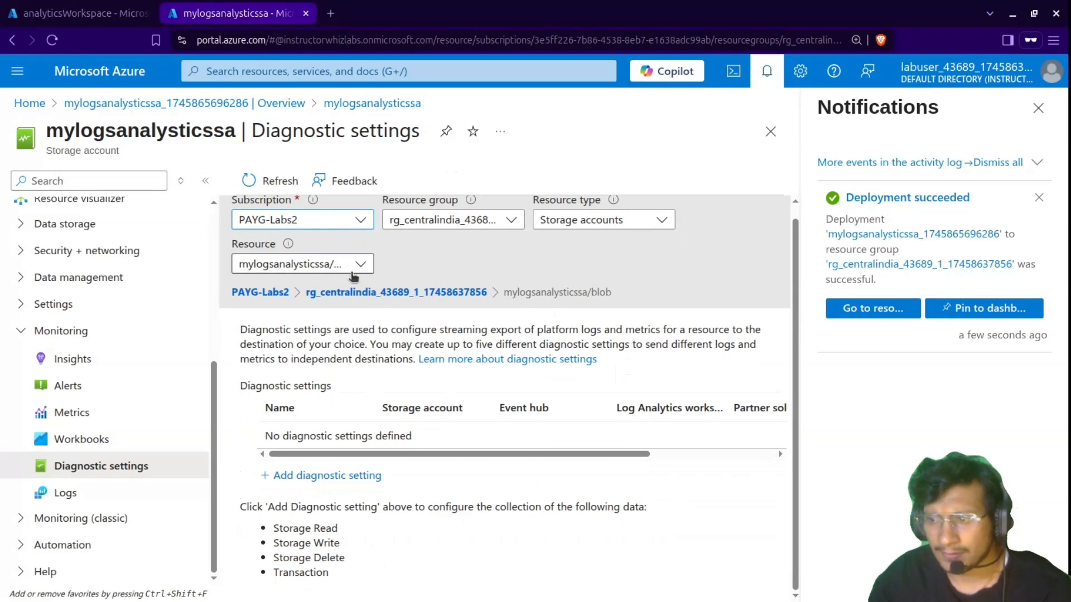
click(328, 476)
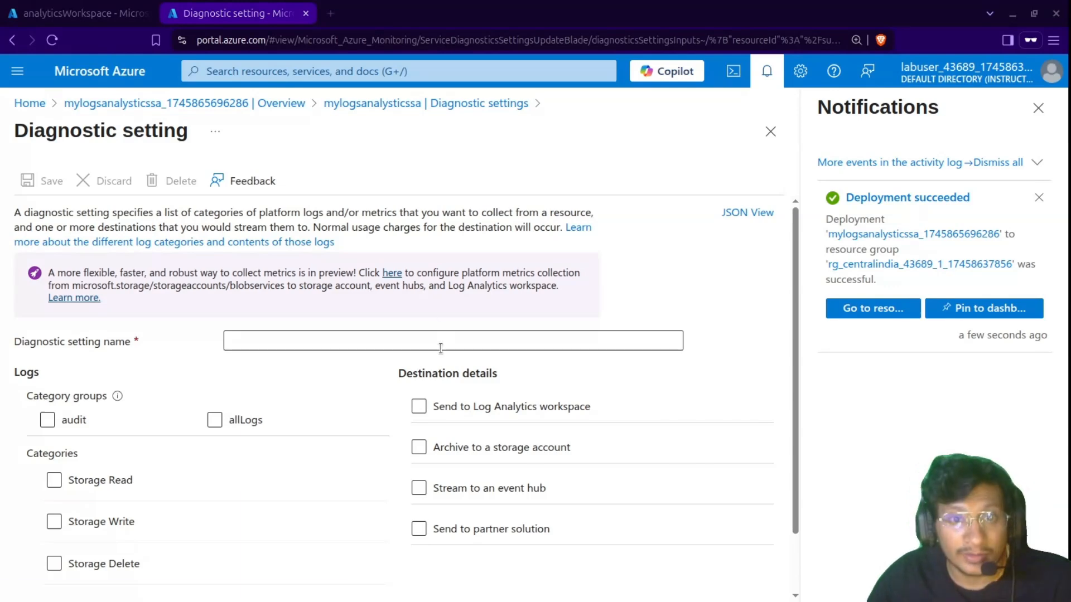
click(432, 342)
text(send logs to analyticsWorkspace)
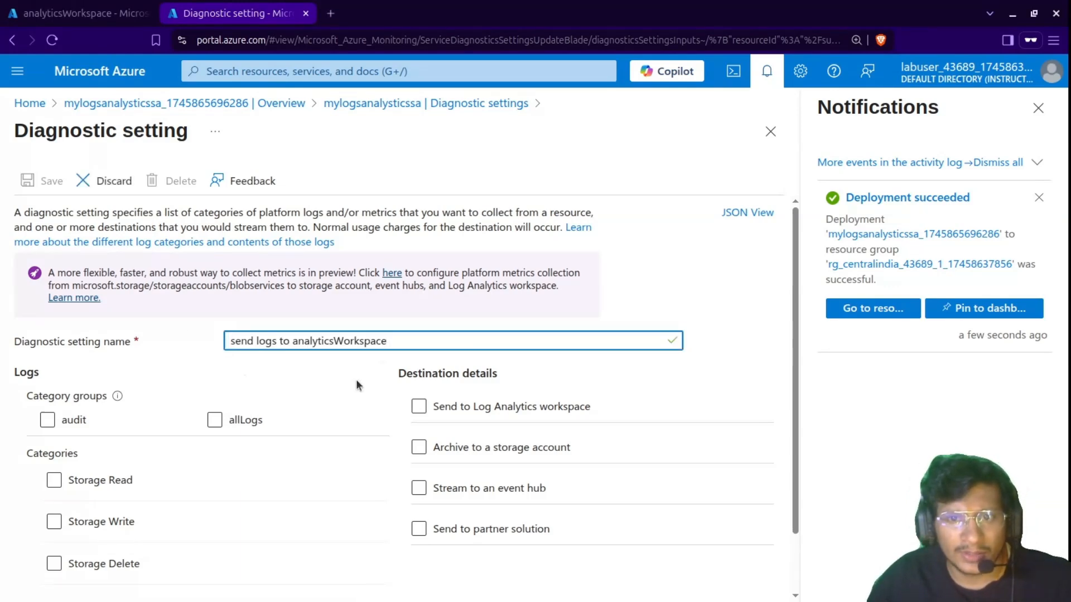
click(81, 13)
click(248, 16)
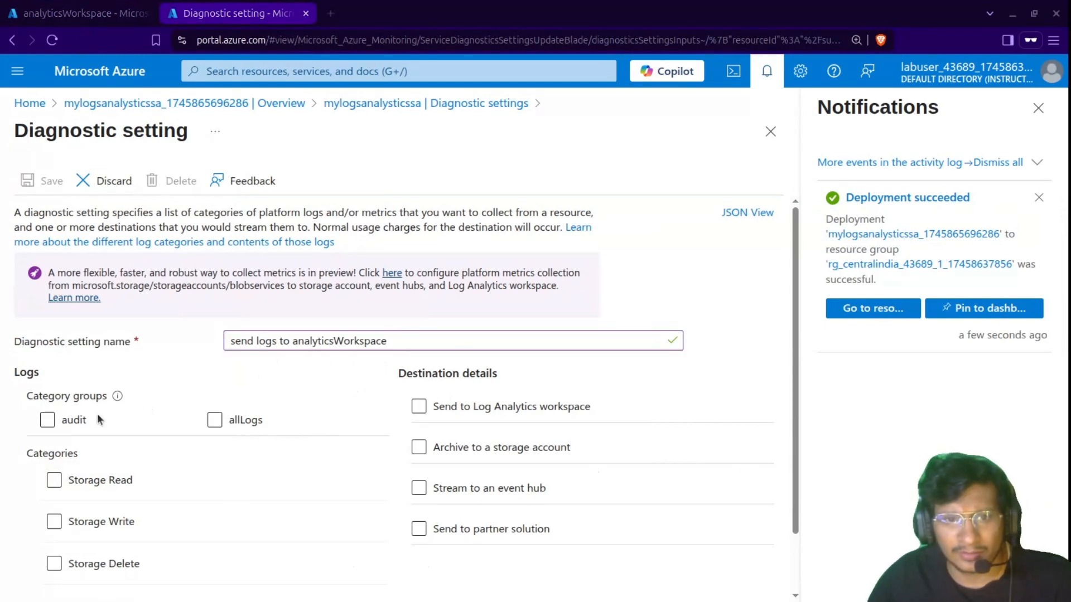
Select the Storage Read, Storage Write and Storage Delete logs and Transaction metrics, and send them to the analyticsWorkspace Log Analytics workspace.
scroll(97, 414, down, 1)
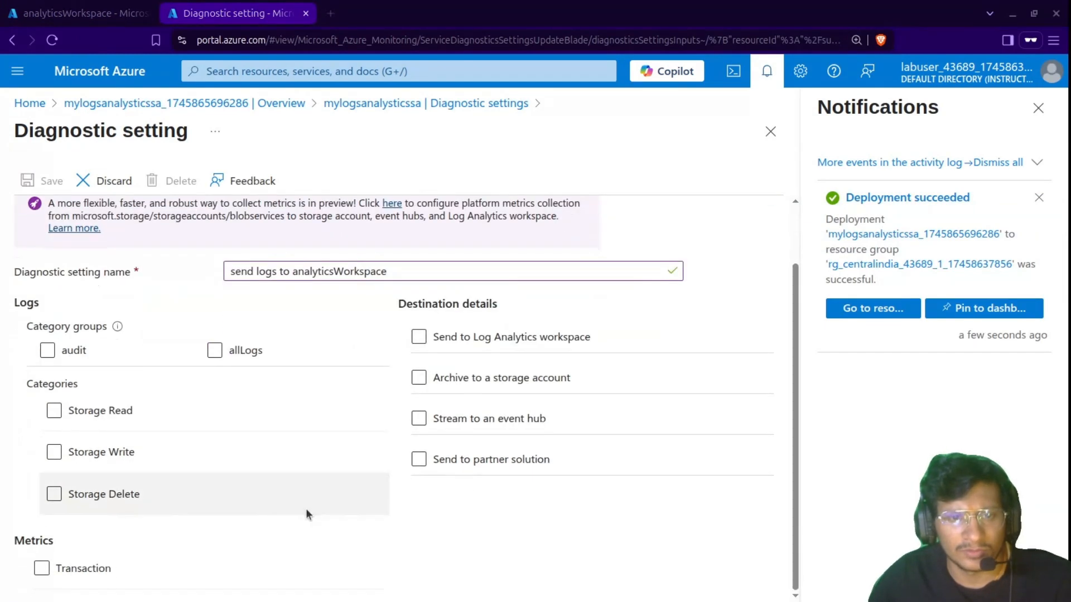
click(54, 411)
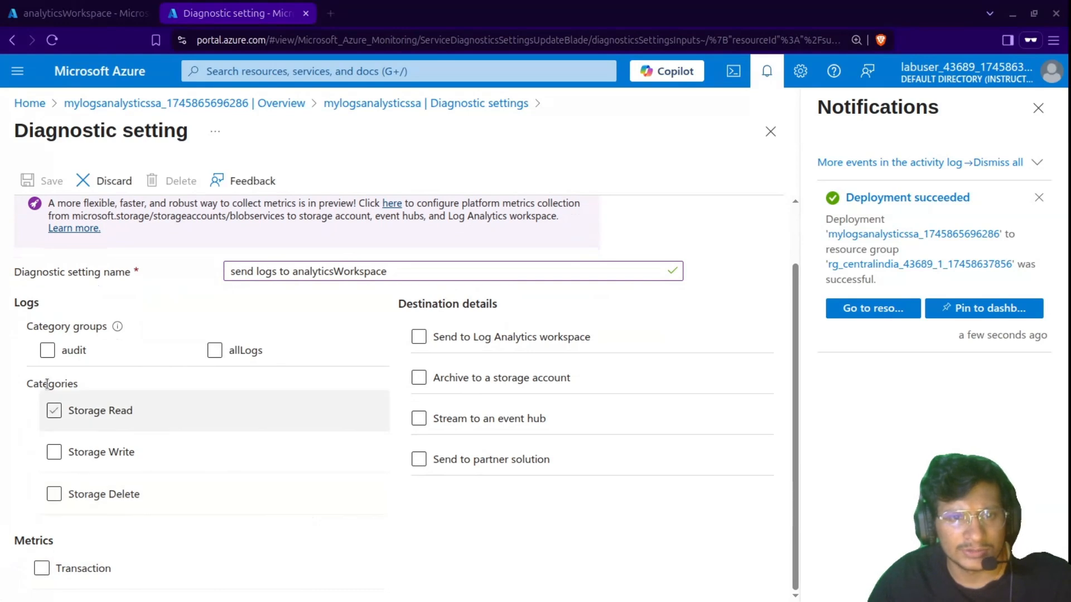
click(54, 411)
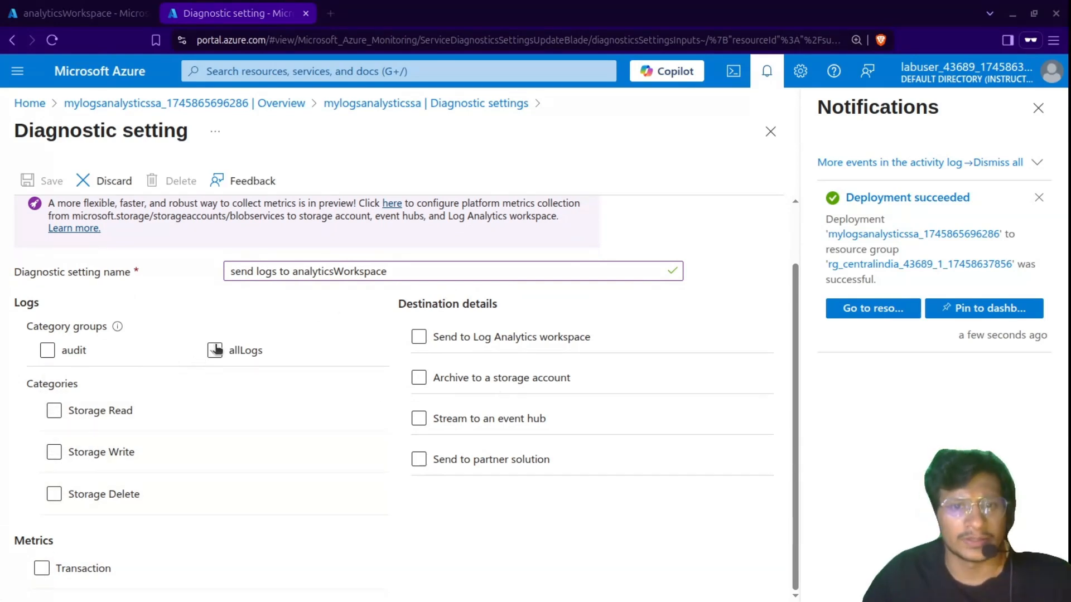
click(216, 350)
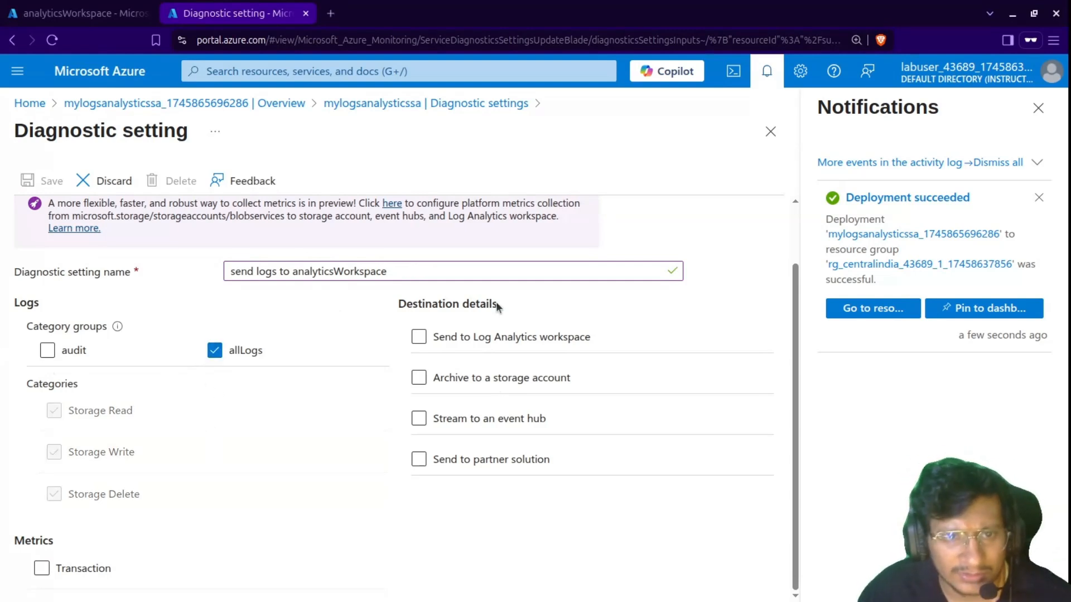
click(48, 568)
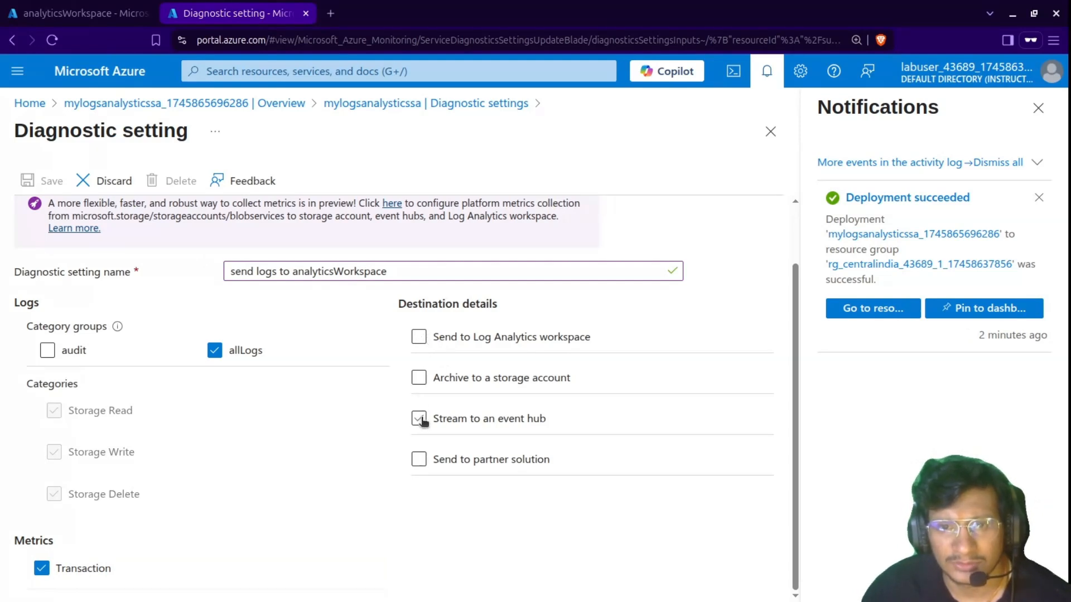
click(420, 337)
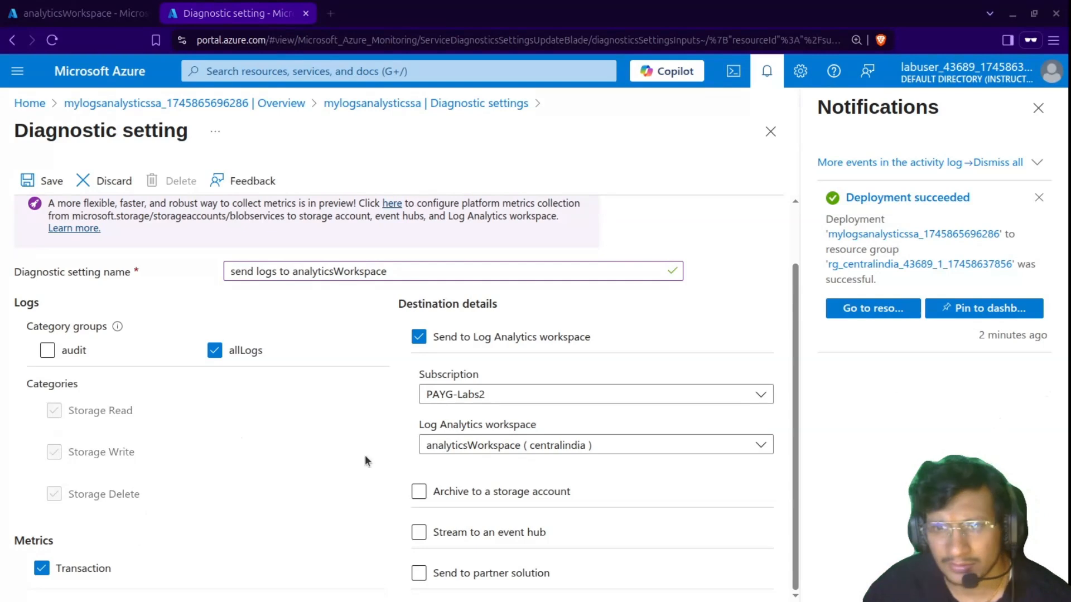
click(215, 350)
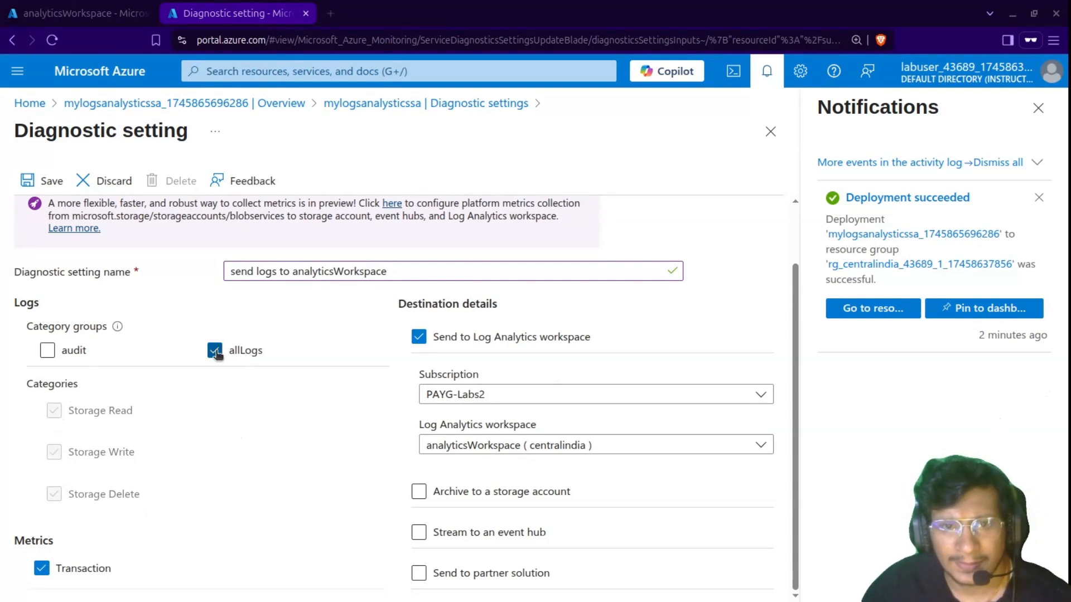
click(47, 352)
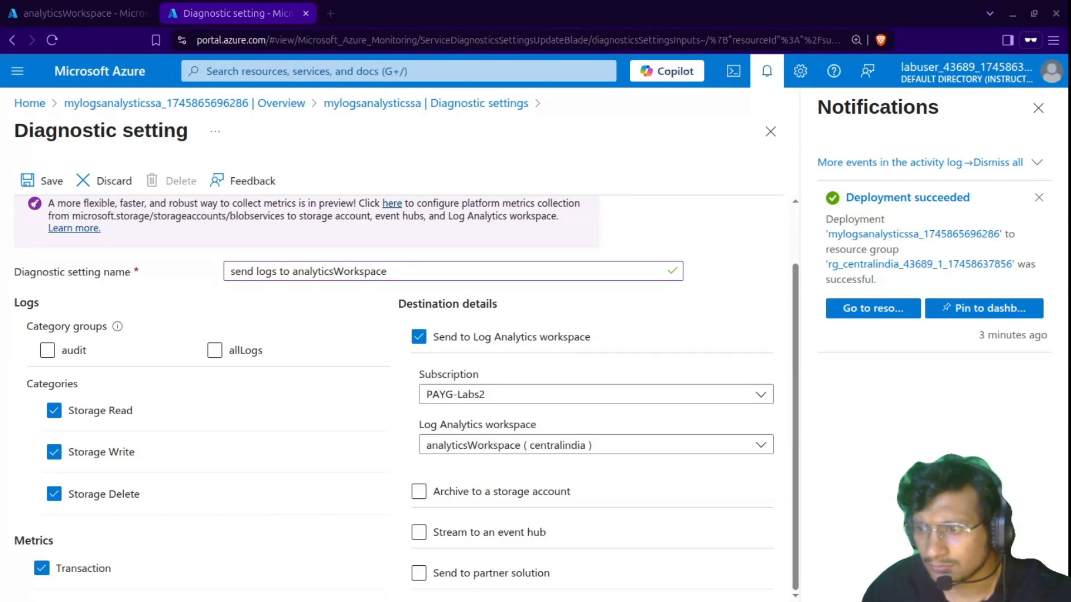
Close the notifications and save the blob diagnostic setting.
scroll(504, 361, up, 2)
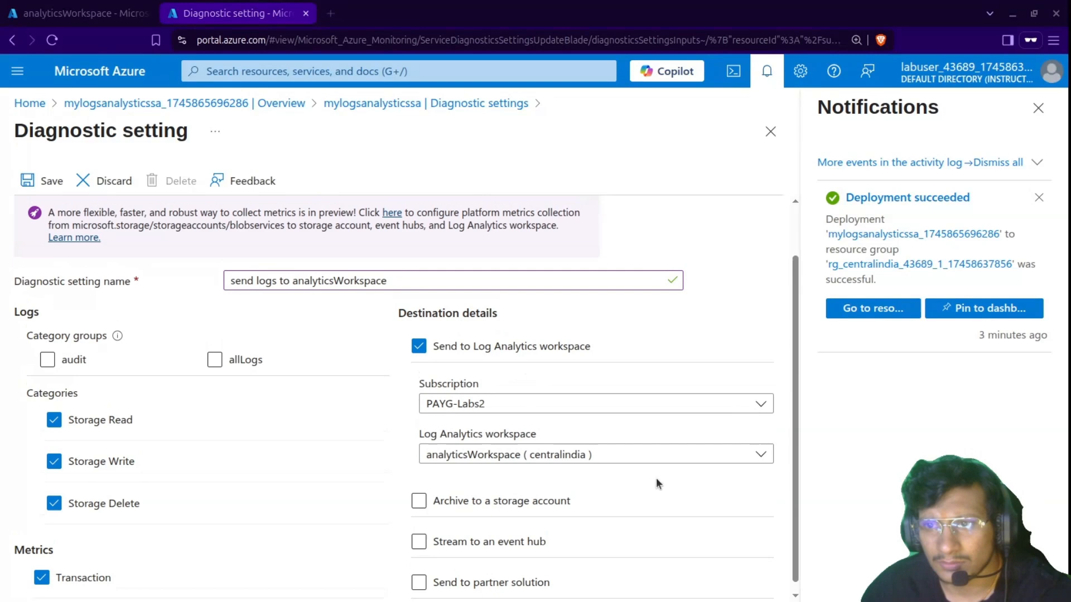
click(1038, 109)
scroll(586, 502, down, 2)
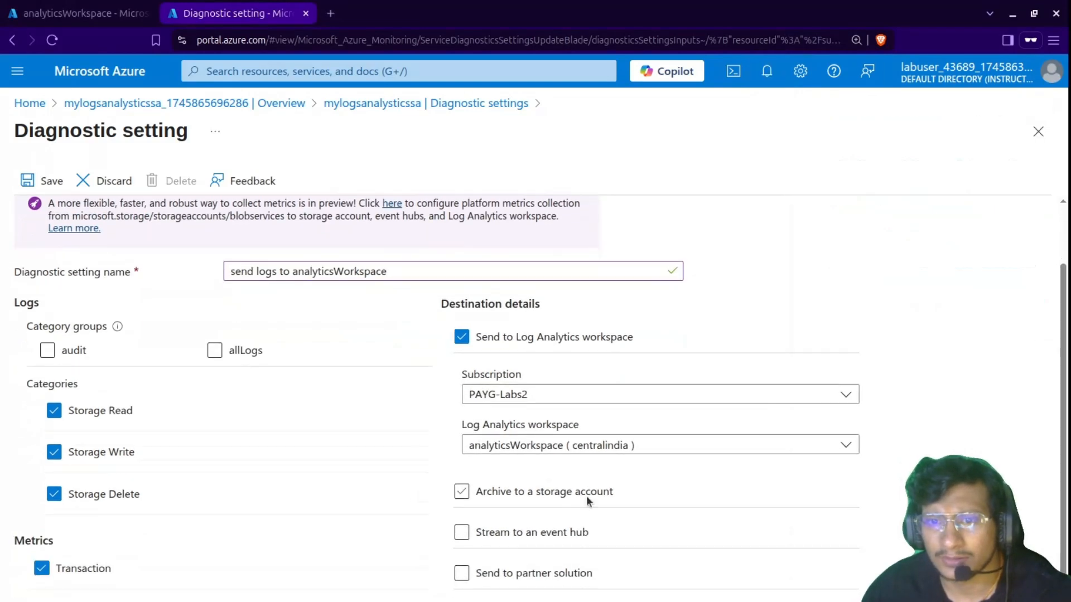
scroll(948, 390, up, 2)
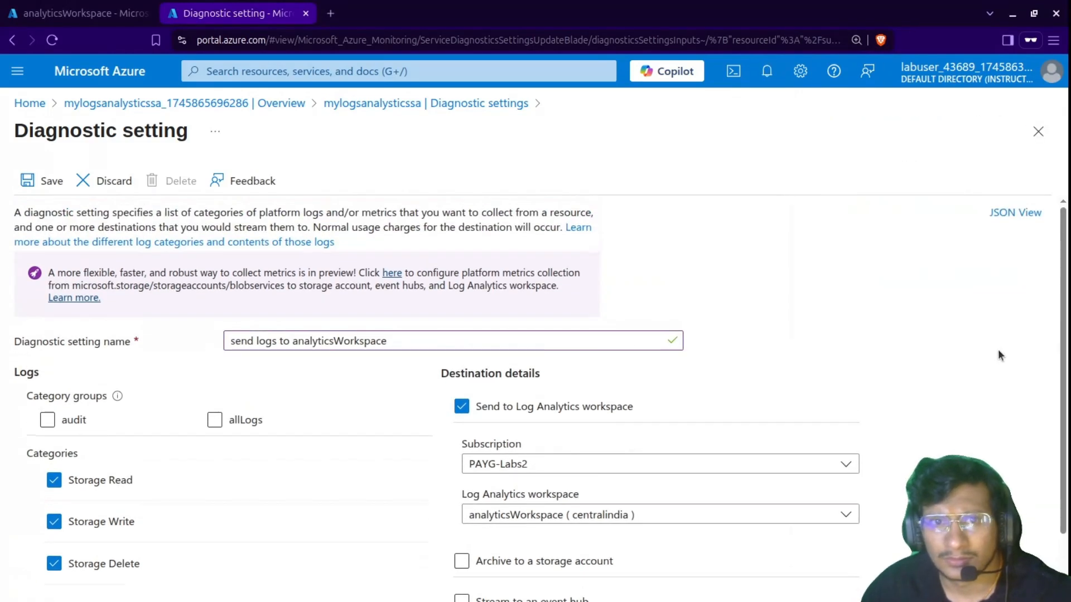
click(32, 181)
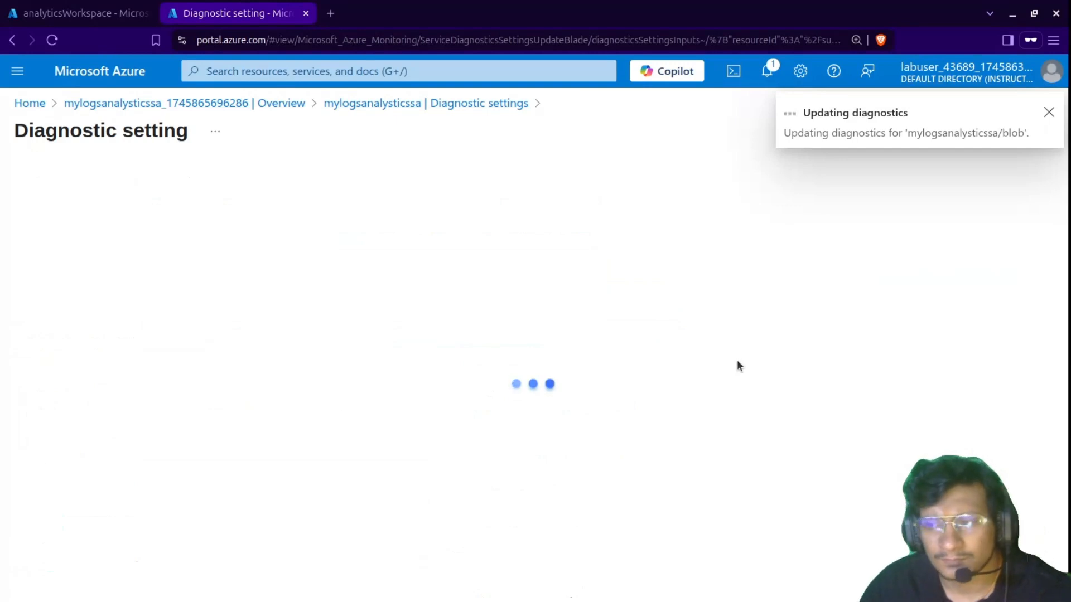
scroll(320, 437, down, 2)
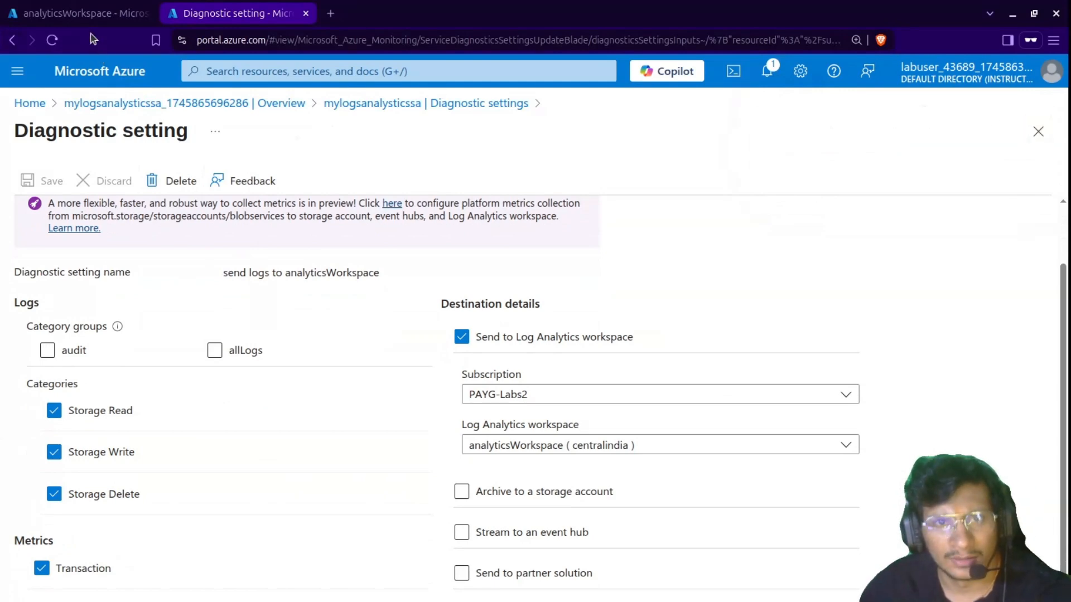
Review the overview of analyticsWorkspace alongside the saved diagnostic setting in the other browser tab.
click(83, 13)
scroll(491, 363, down, 6)
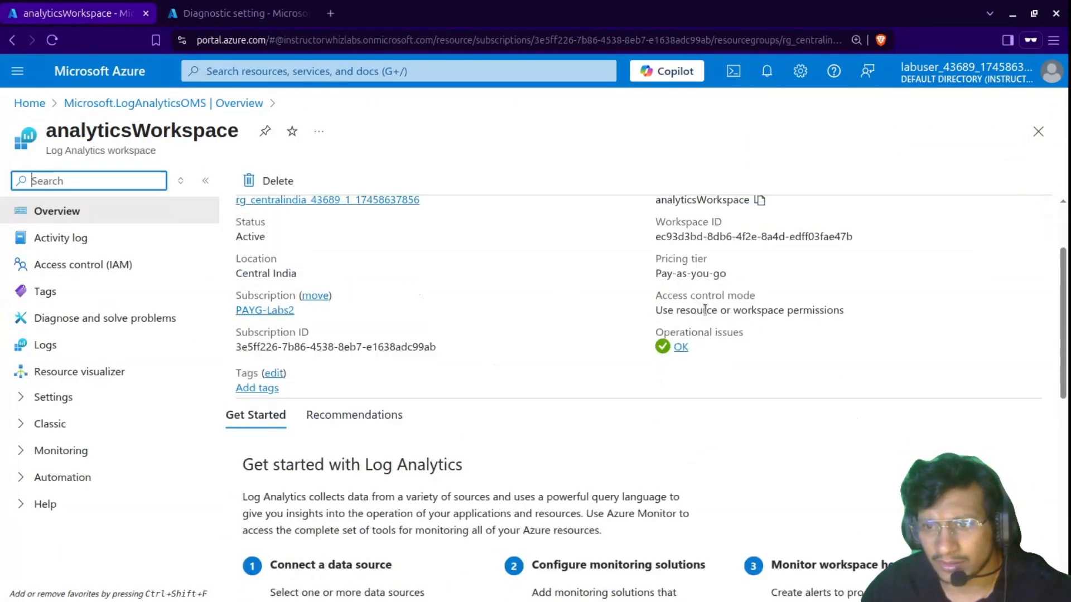
scroll(497, 374, up, 6)
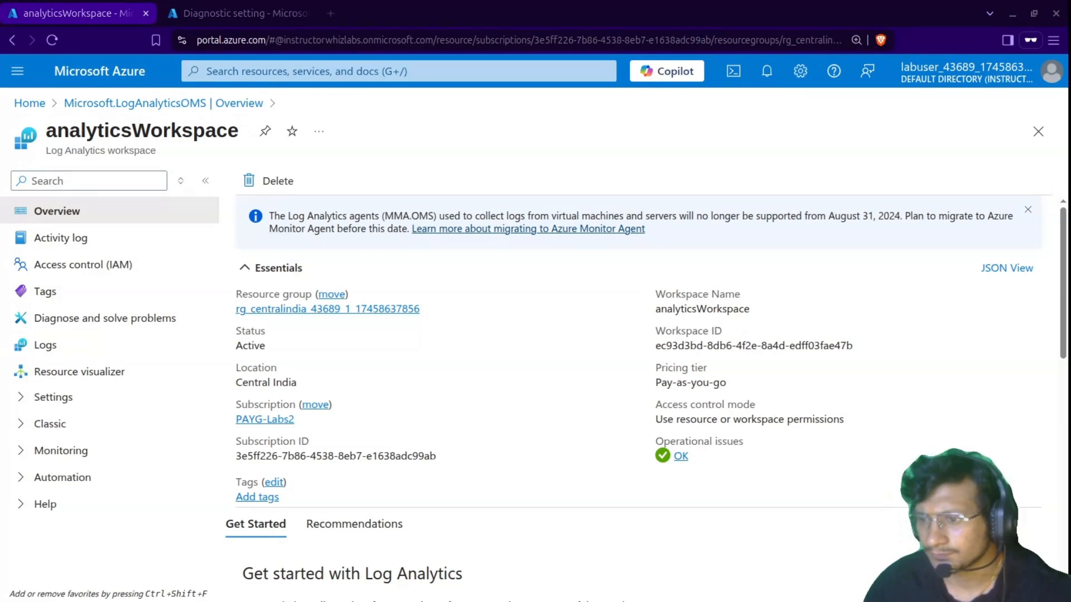
key(super)
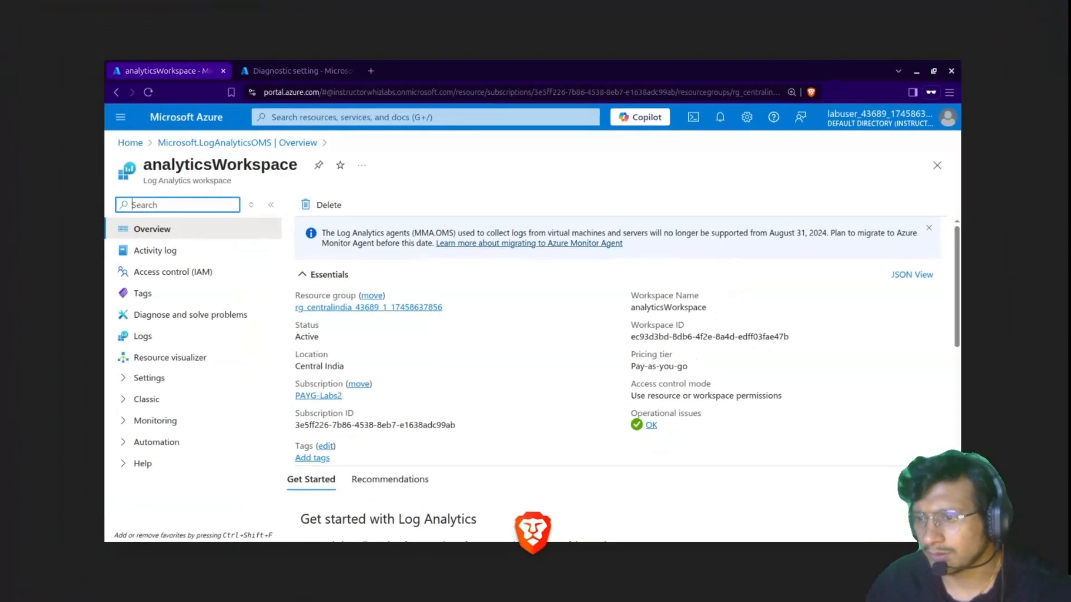
key(super)
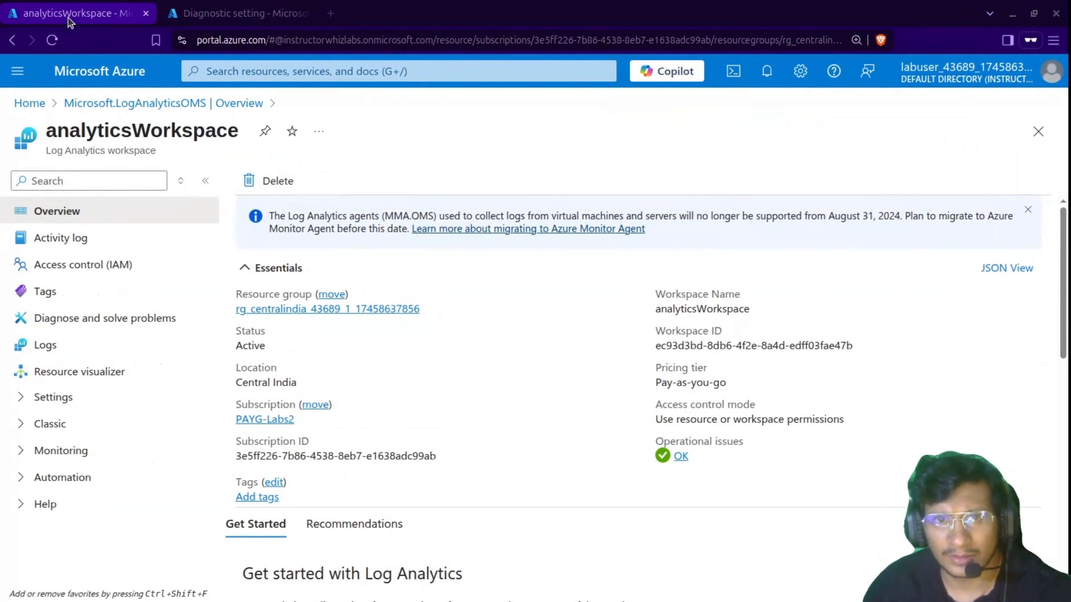
click(269, 13)
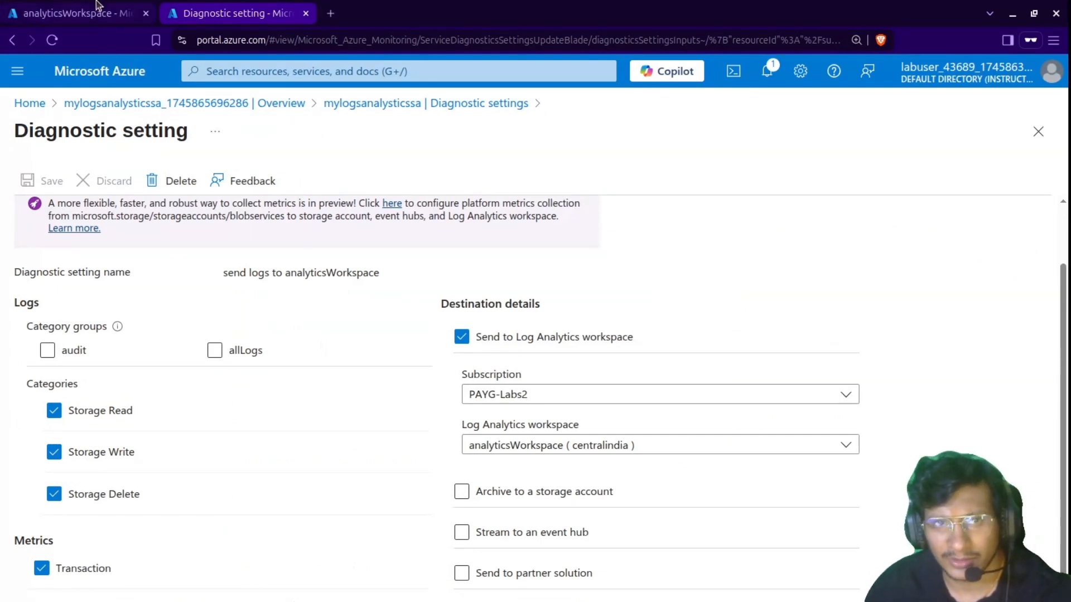
click(94, 15)
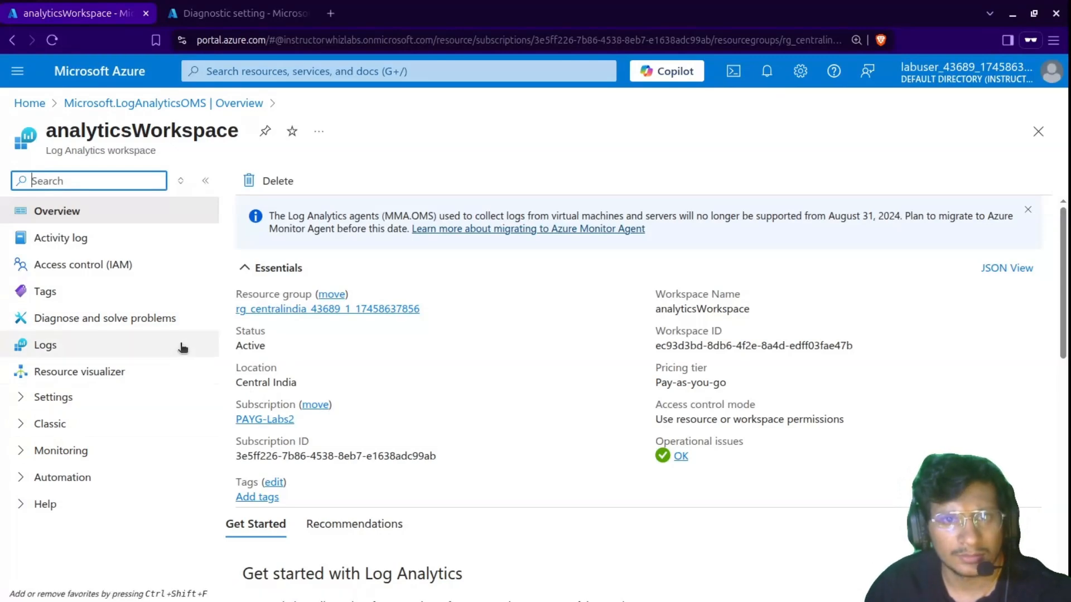
Look through the analyticsWorkspace overview and settings, and view its linked storage accounts.
scroll(280, 354, down, 10)
scroll(316, 366, up, 2)
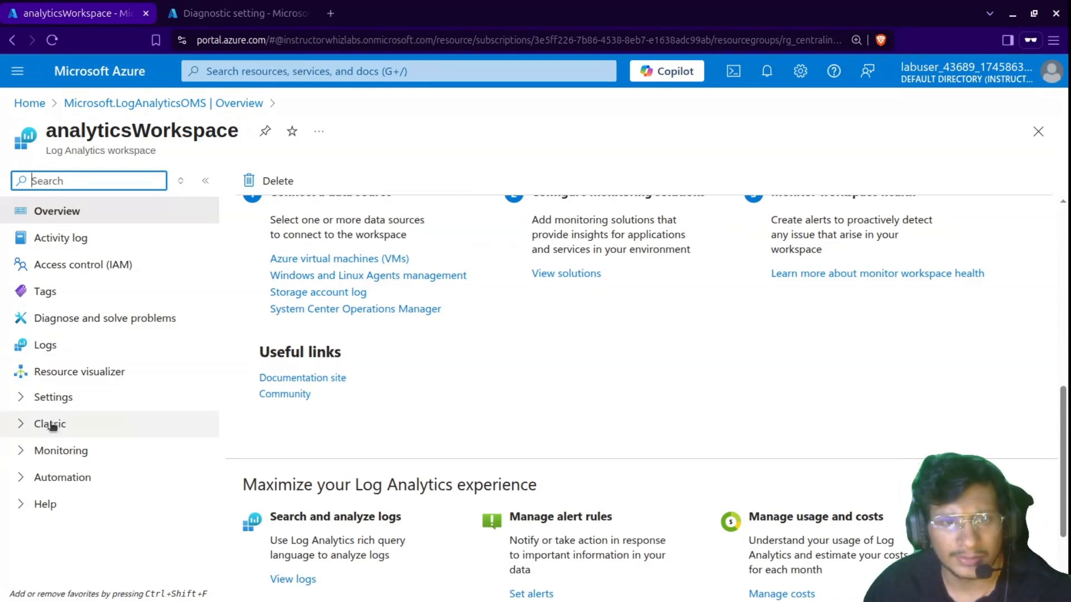
click(50, 397)
scroll(92, 502, down, 3)
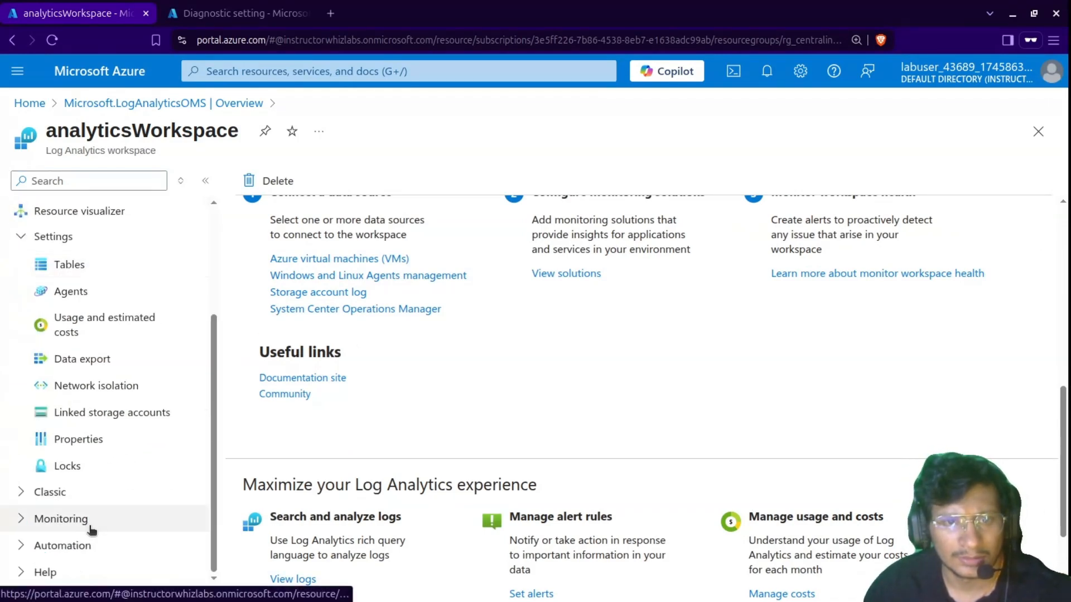
click(114, 414)
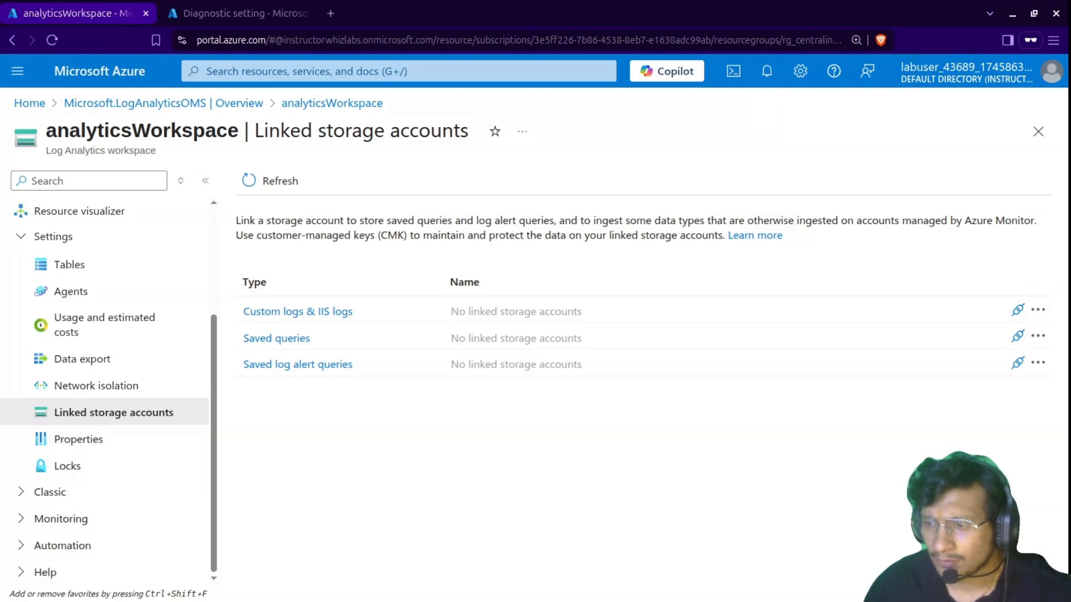
Return to the analyticsWorkspace overview, check its data source options and reload the page.
scroll(53, 223, up, 3)
click(53, 218)
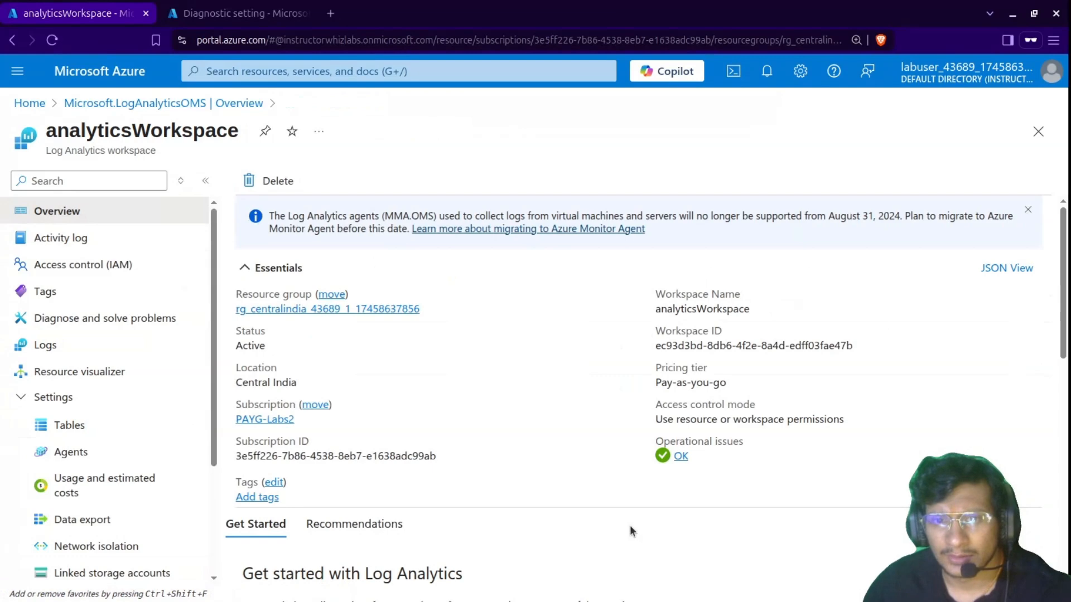
scroll(630, 530, down, 6)
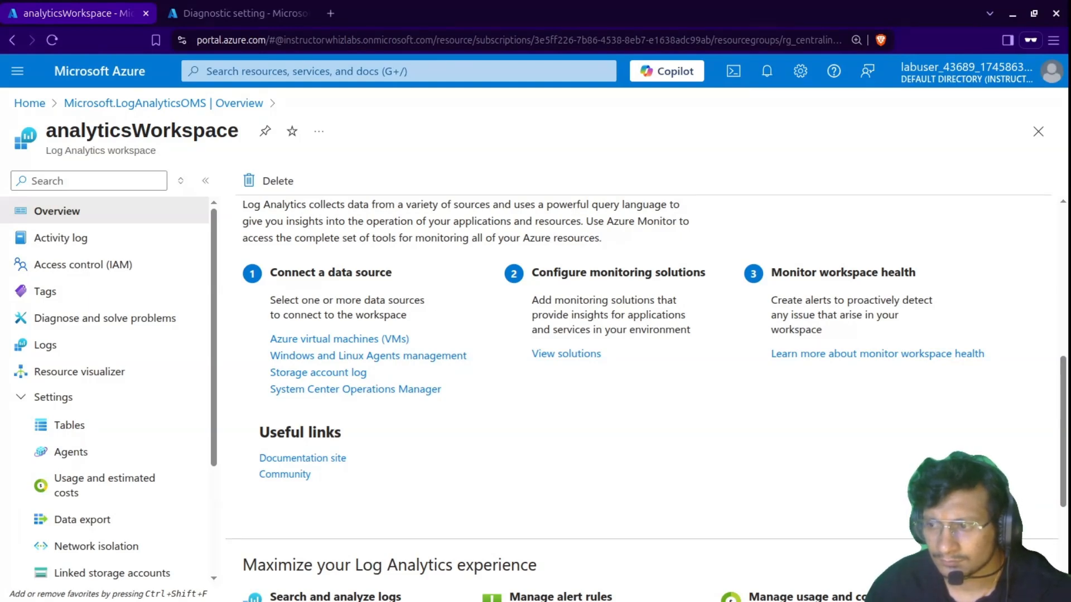
scroll(113, 492, down, 2)
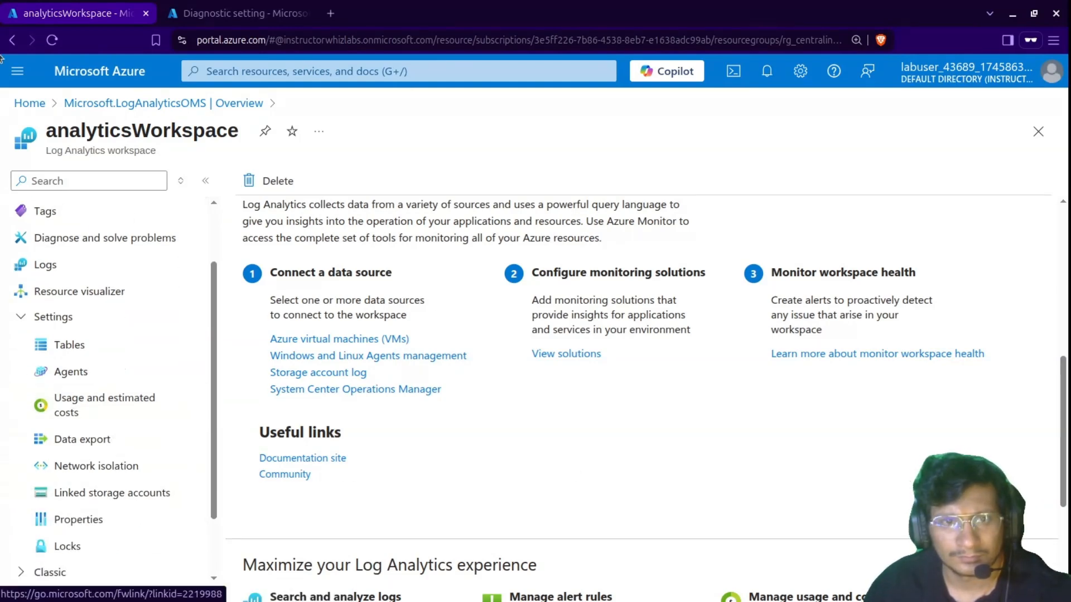
click(54, 40)
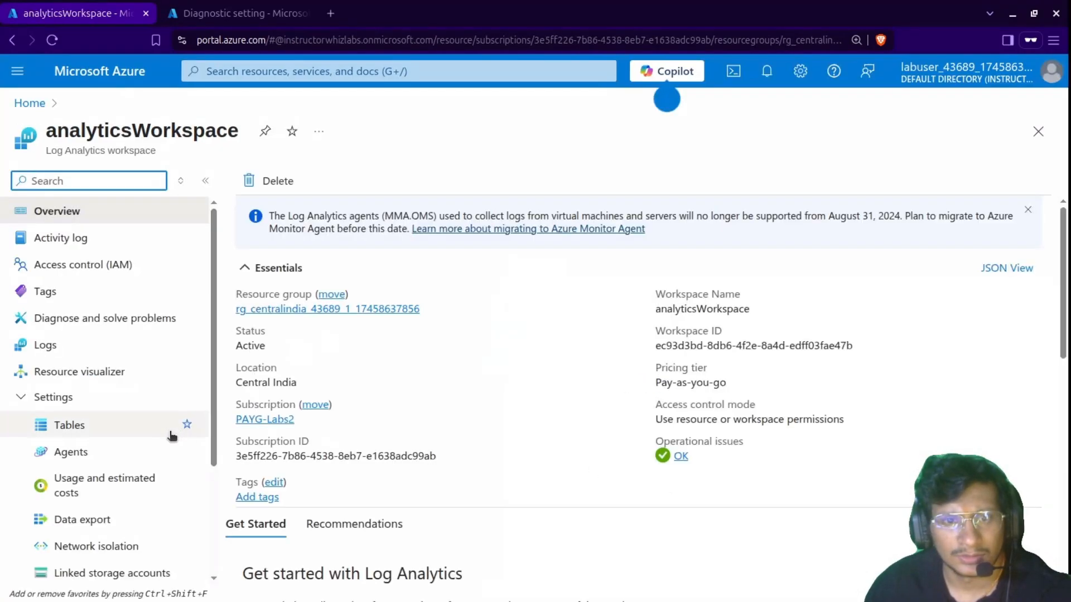
Look through the workspace's Monitoring and Classic options, and reopen its linked storage accounts.
scroll(123, 371, down, 3)
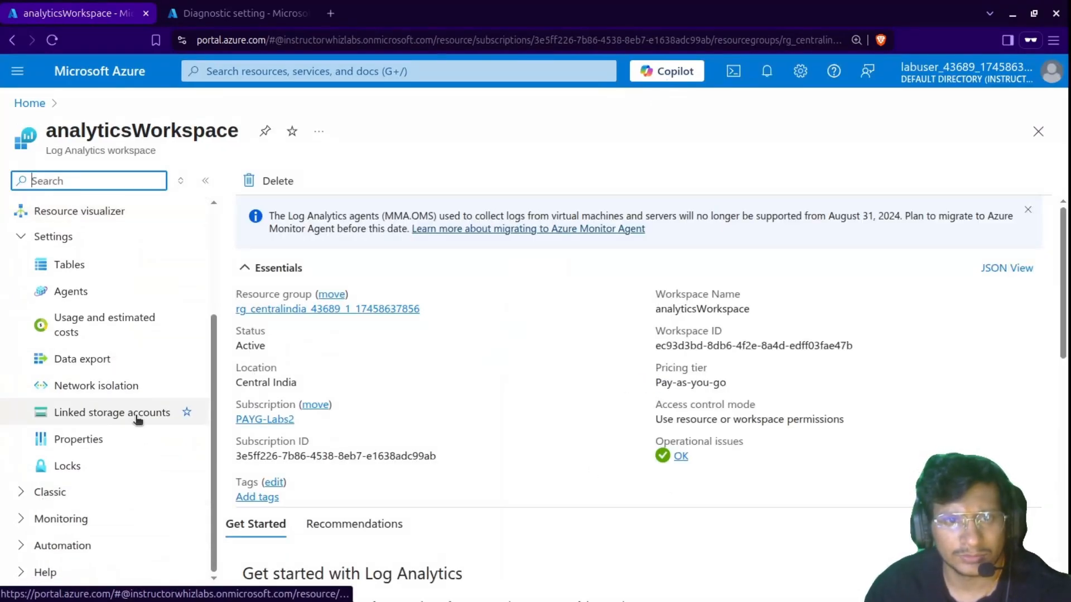
click(91, 517)
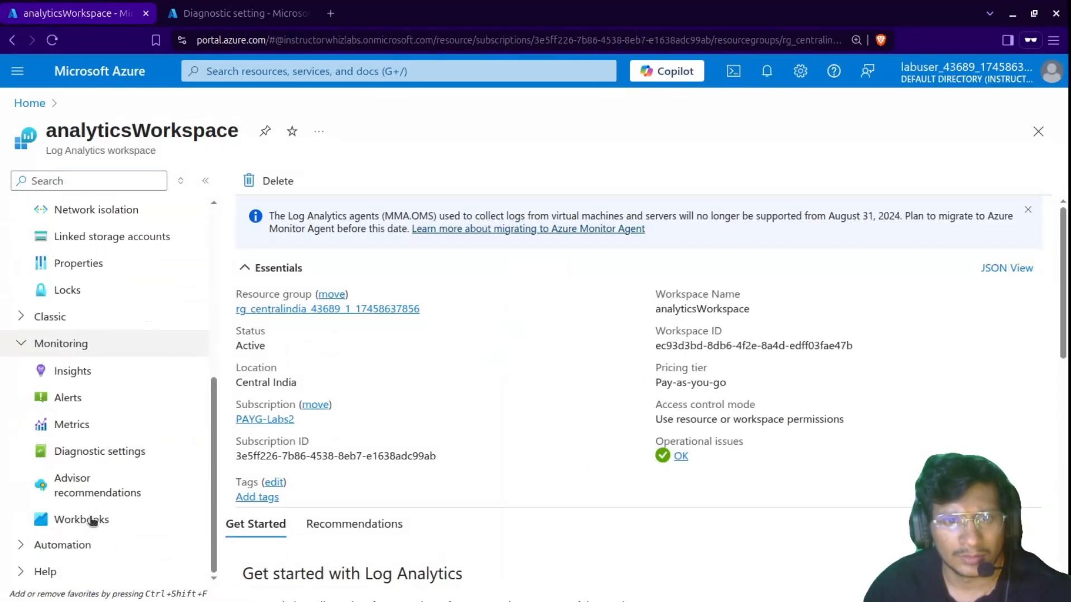
click(50, 316)
scroll(222, 401, down, 3)
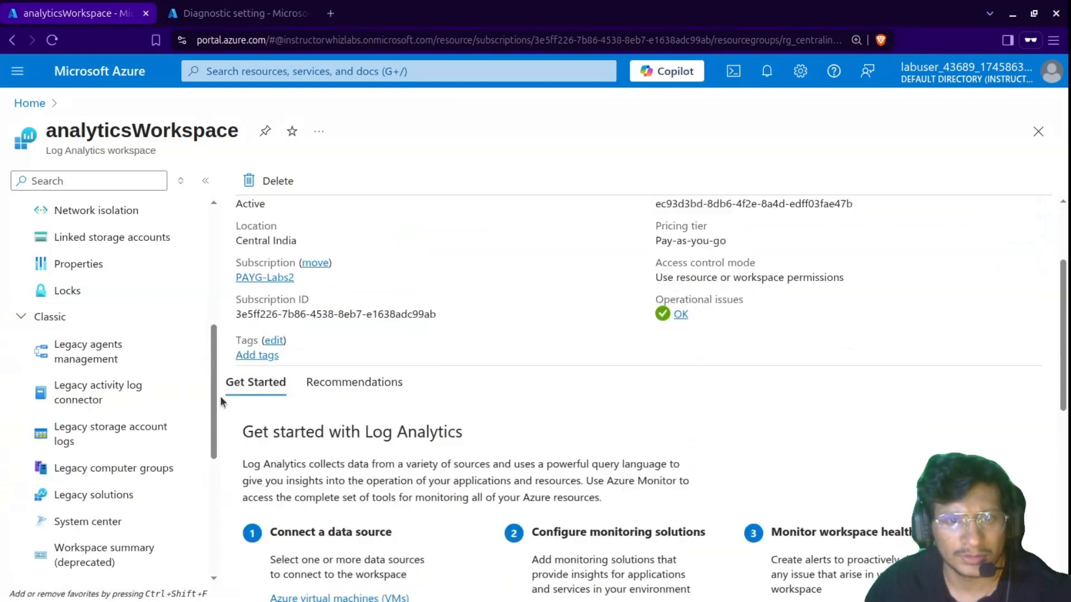
scroll(117, 445, down, 5)
scroll(85, 360, up, 1)
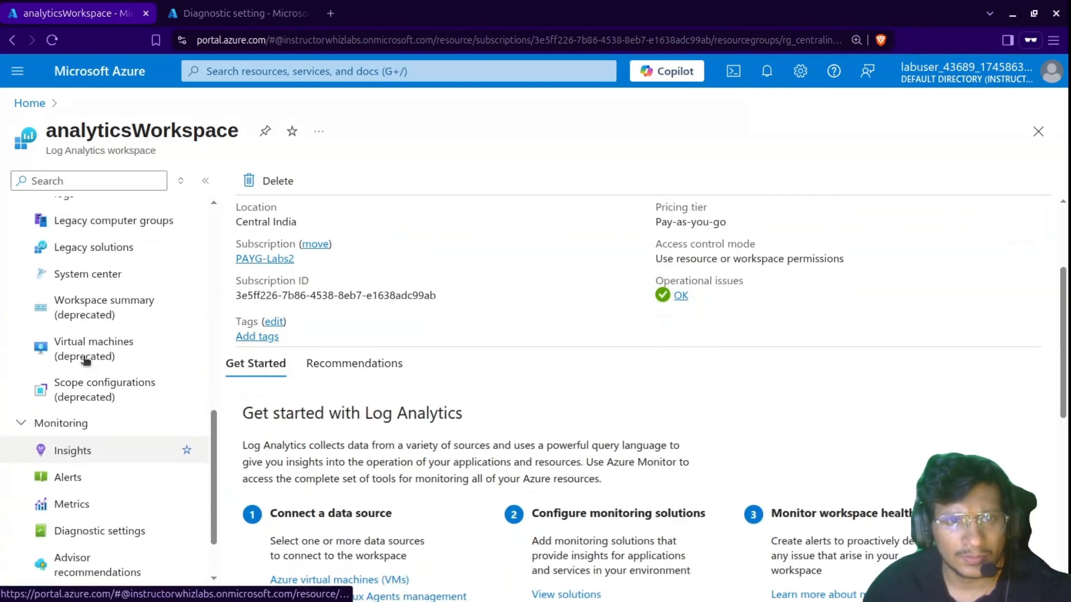
scroll(88, 346, up, 7)
click(108, 390)
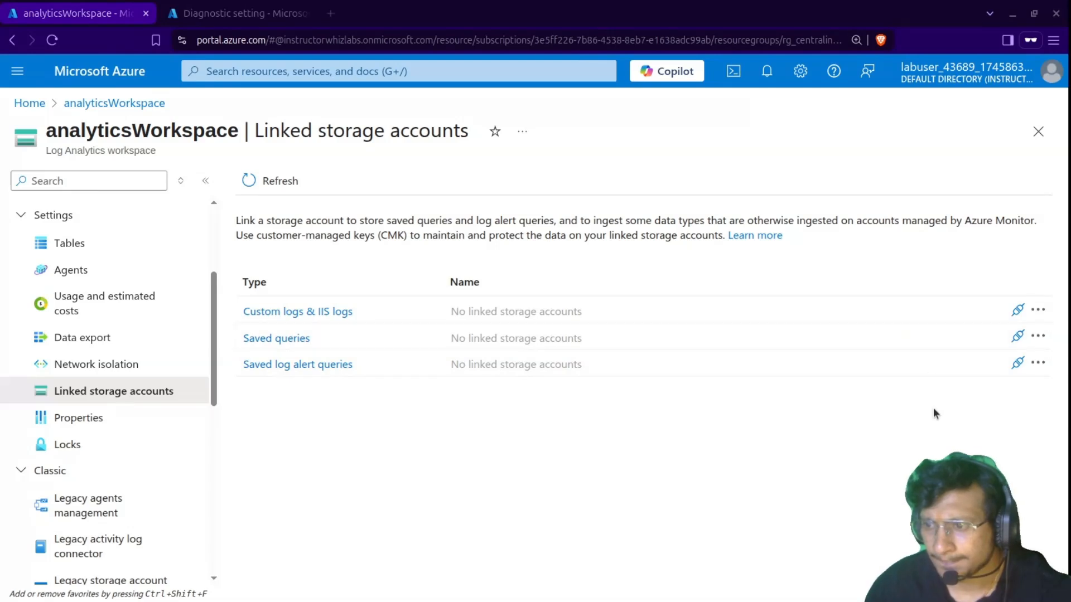
Link the storage account mylogsanalysticssa to the workspace for custom logs and IIS logs.
click(1019, 310)
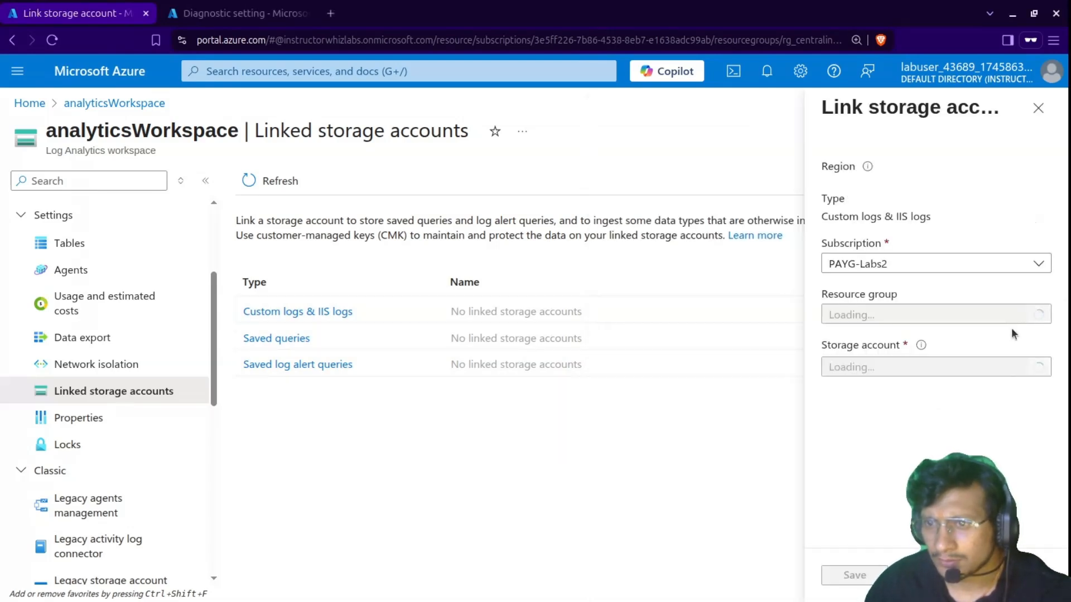
click(911, 380)
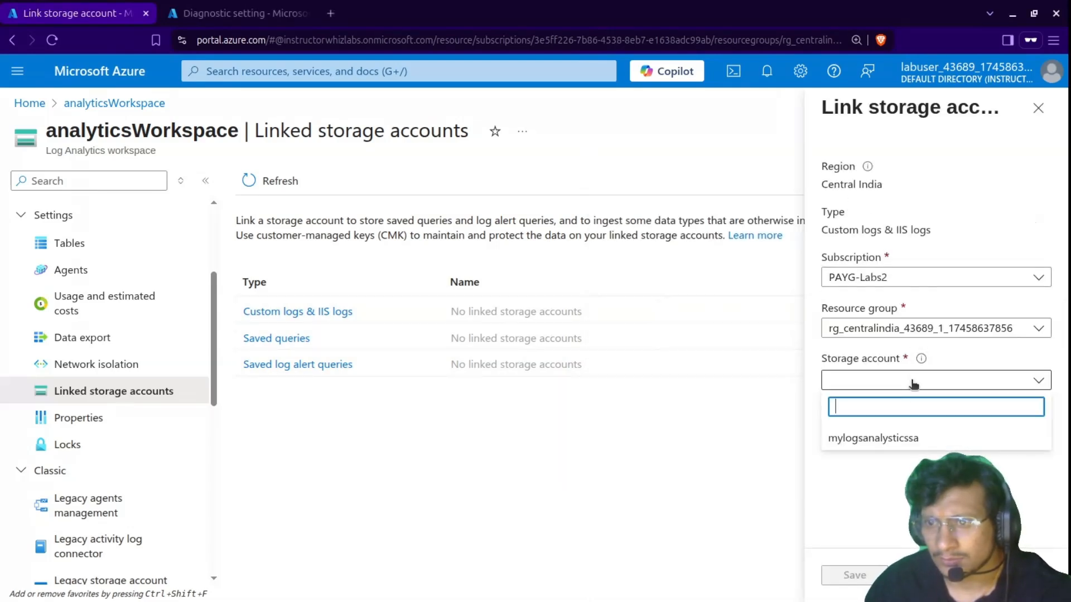
click(908, 440)
click(843, 580)
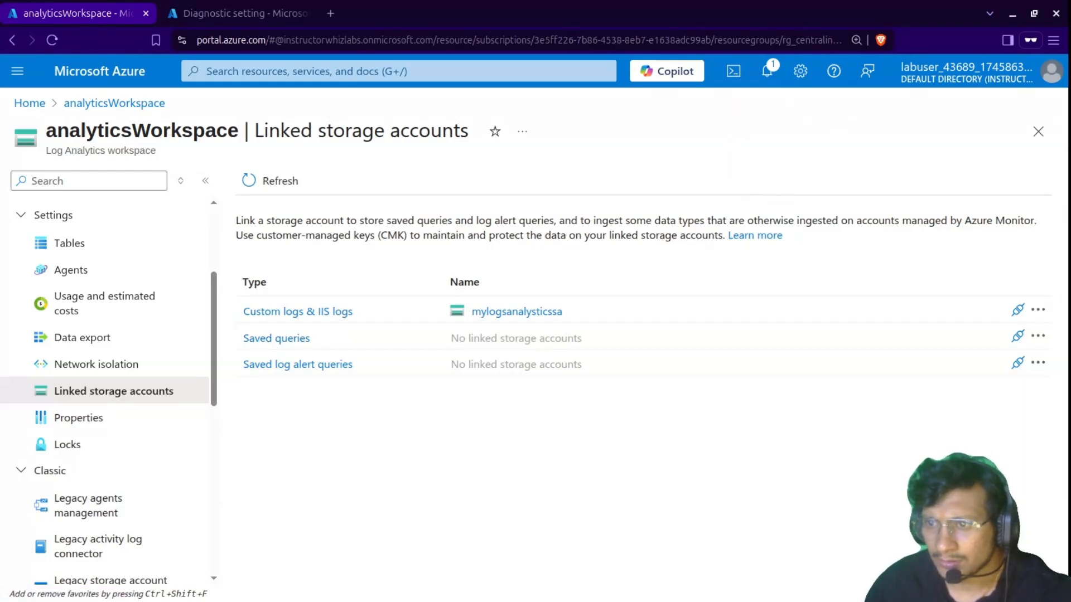
Link the storage account mylogsanalysticssa to the workspace for saved queries.
click(1018, 336)
click(901, 382)
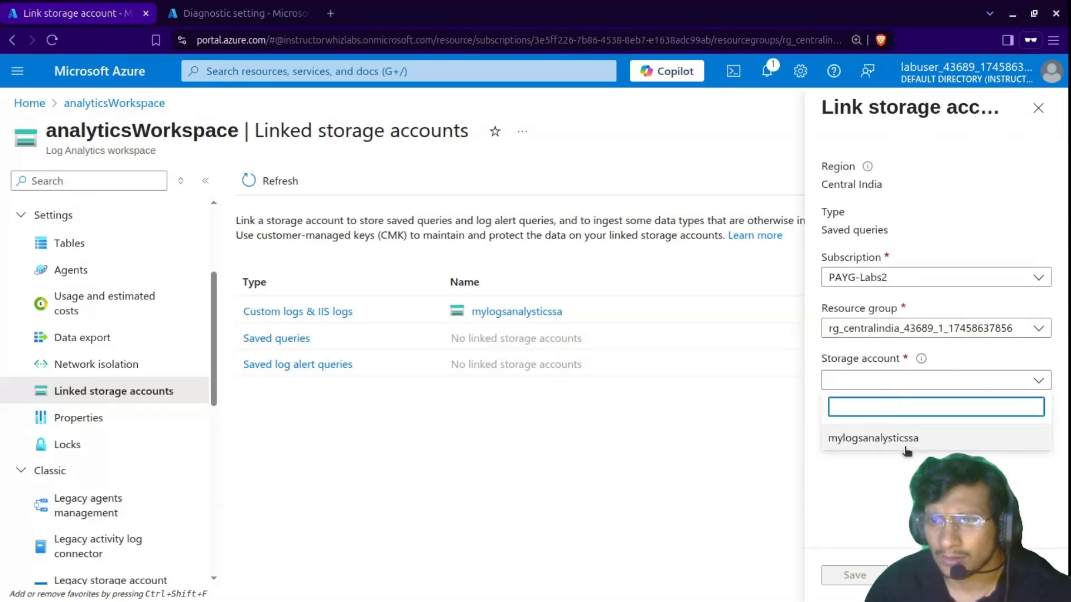
click(887, 437)
click(842, 579)
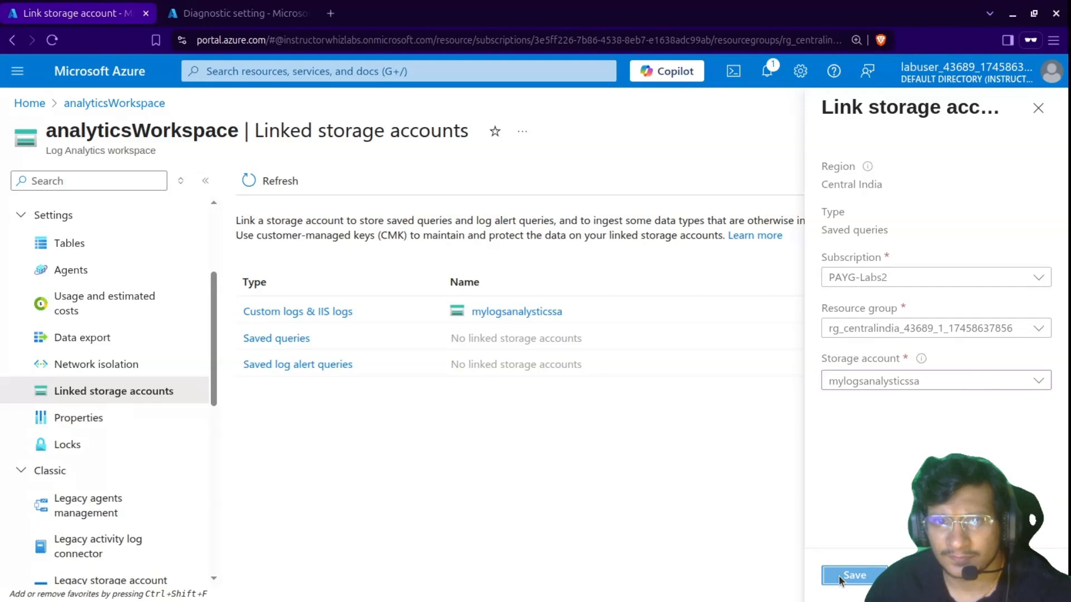
Link the storage account mylogsanalysticssa to the workspace for saved log alert queries.
click(1020, 364)
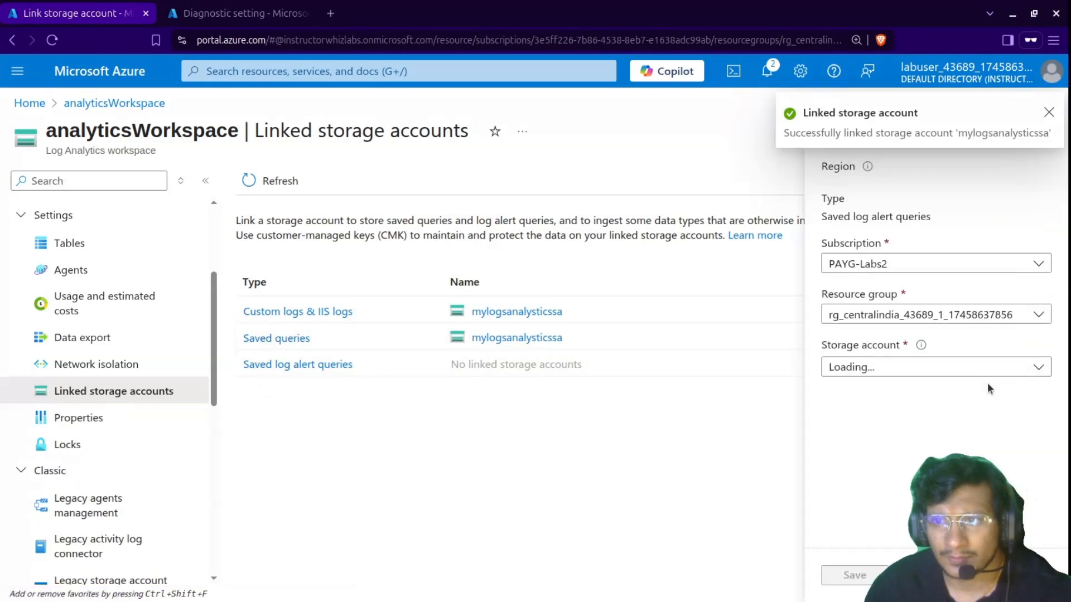
click(904, 381)
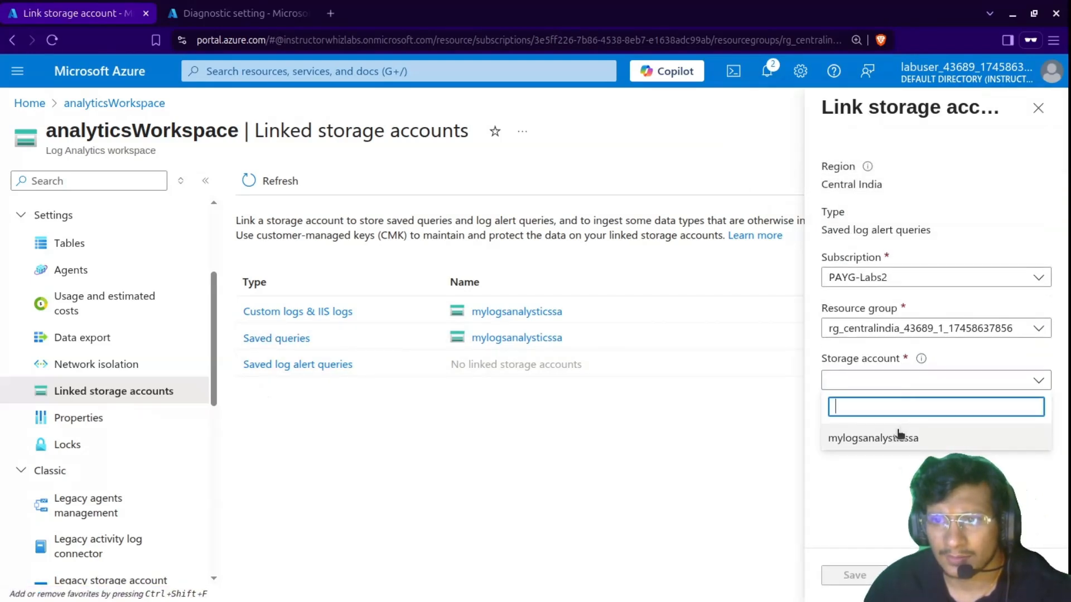
click(893, 438)
click(853, 575)
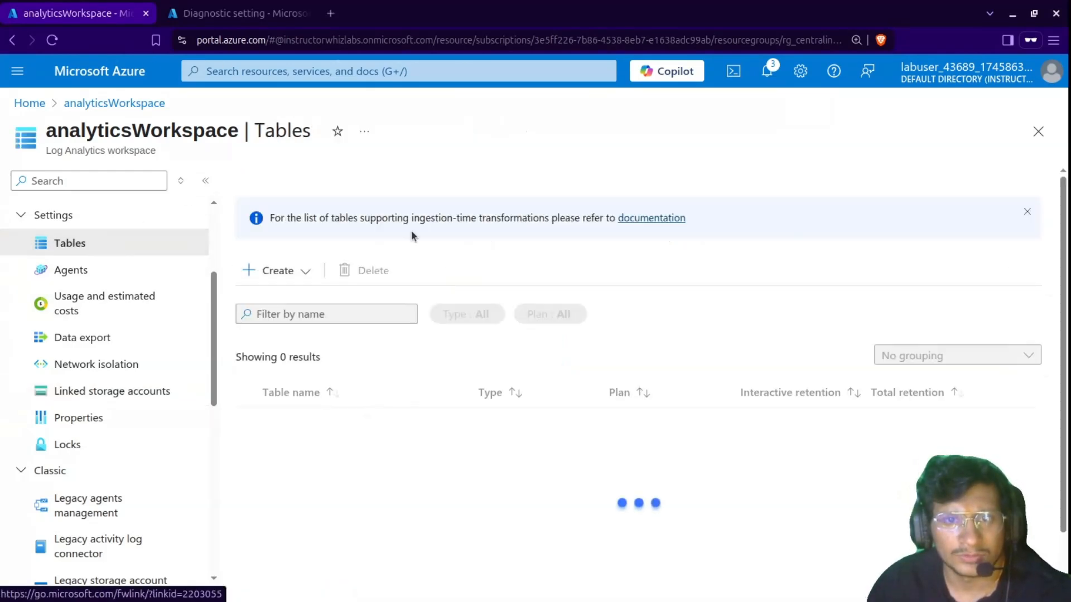
In the other browser tab, go to the deployed mylogsanalysticssa storage account and open its containers list.
scroll(88, 260, up, 3)
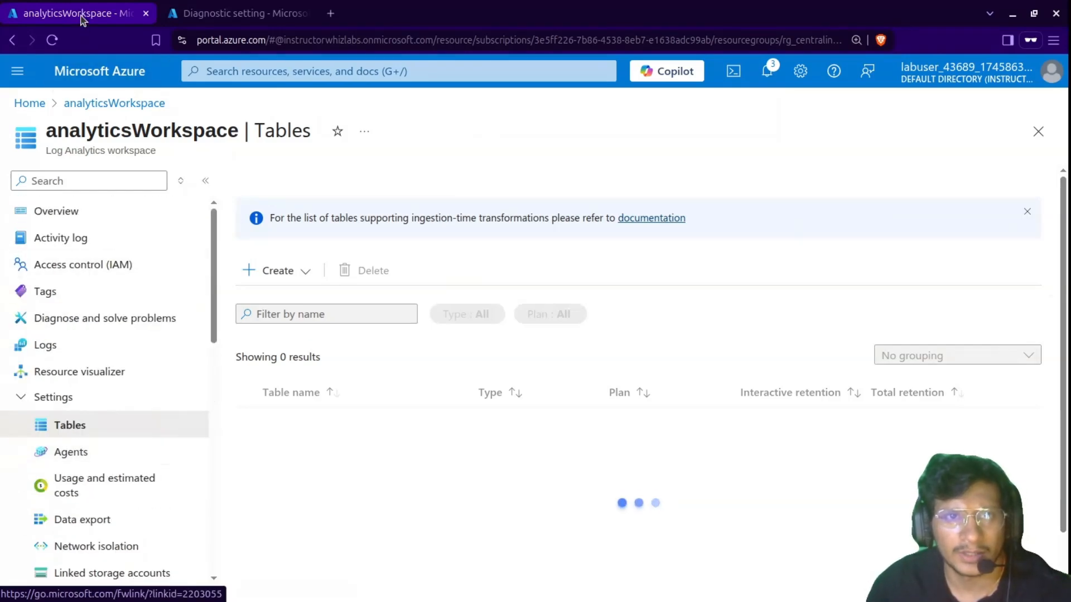
click(229, 14)
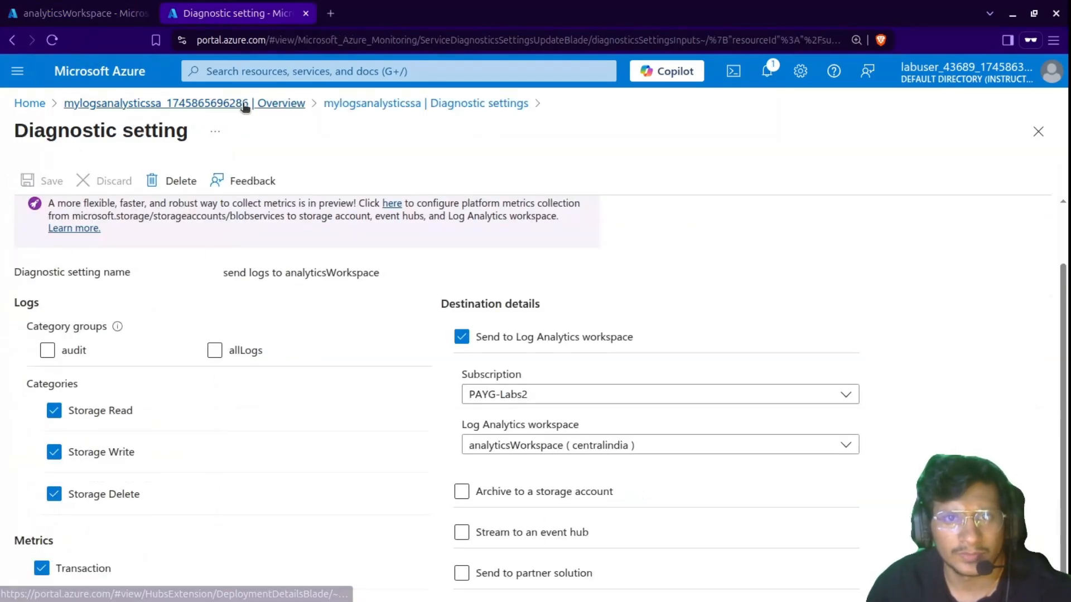
click(244, 104)
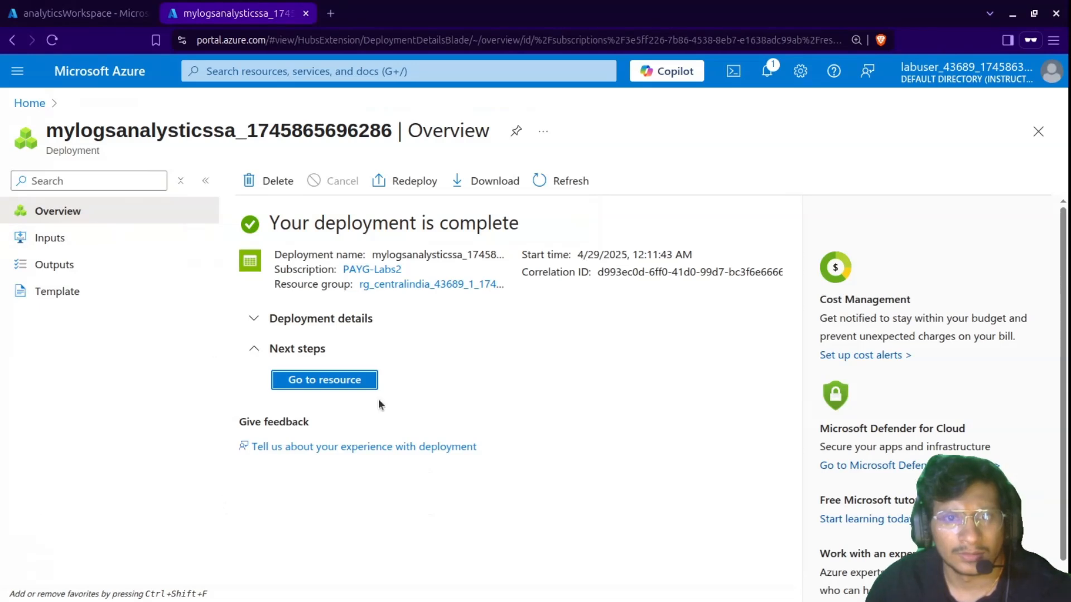
click(339, 377)
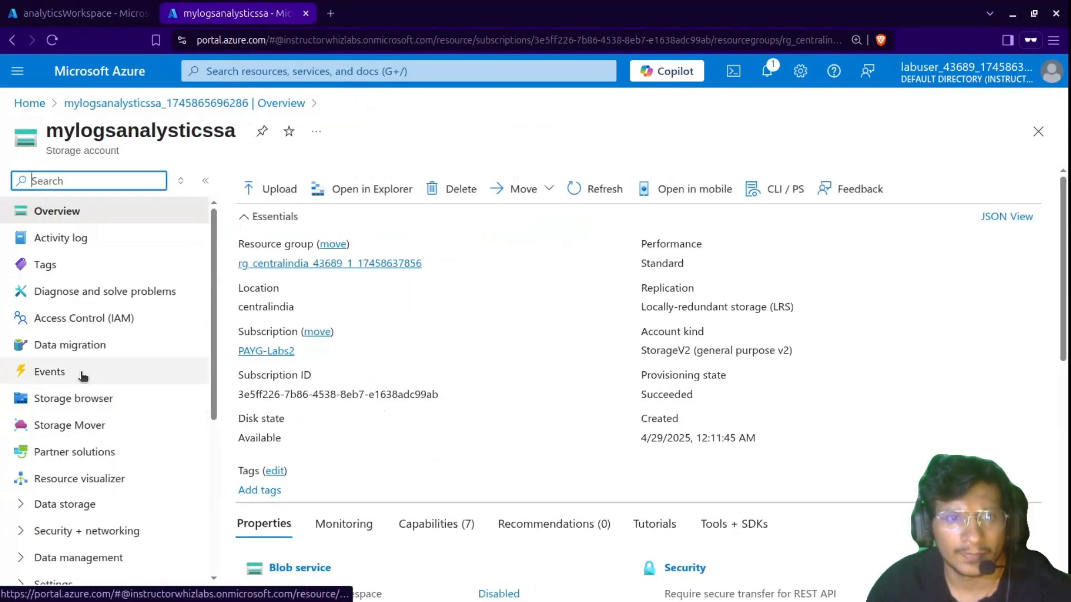
scroll(102, 467, down, 2)
scroll(102, 468, down, 1)
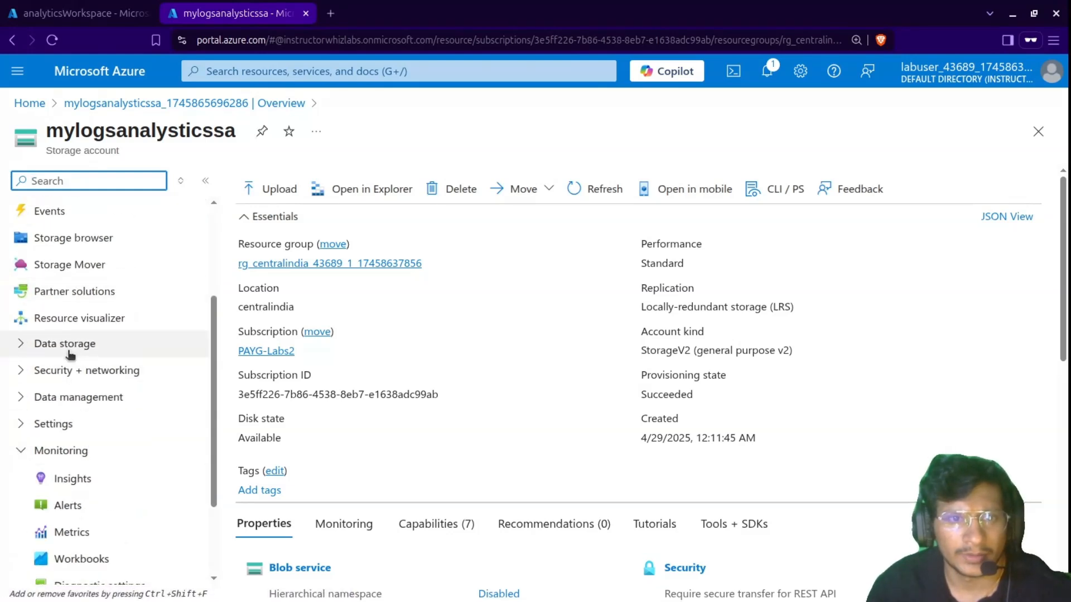
click(61, 343)
click(78, 371)
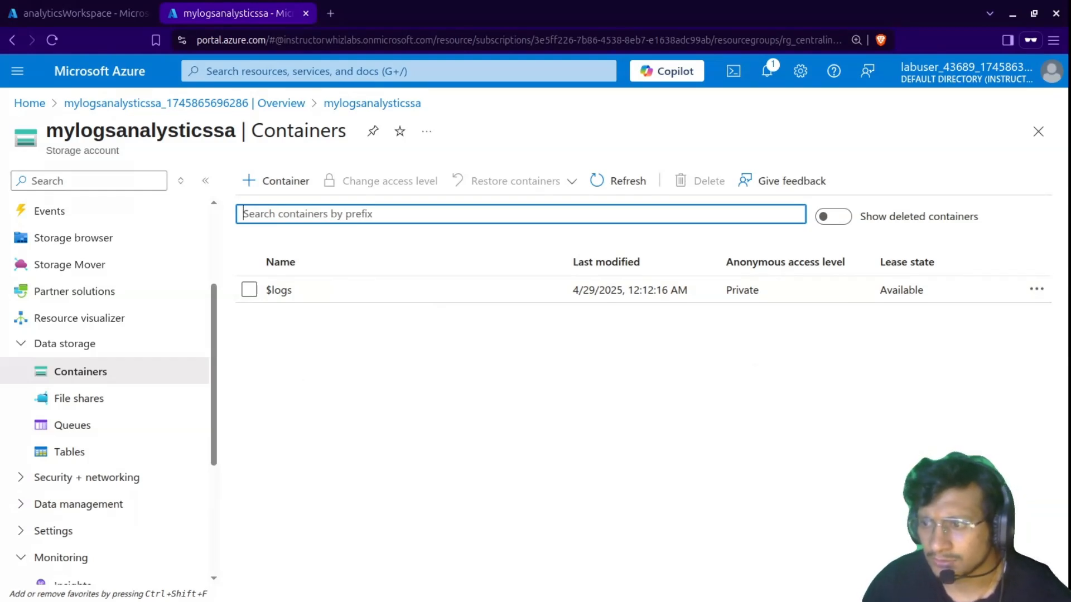
Create a container named blob with the anonymous access level Blob (anonymous read access for blobs only).
click(286, 182)
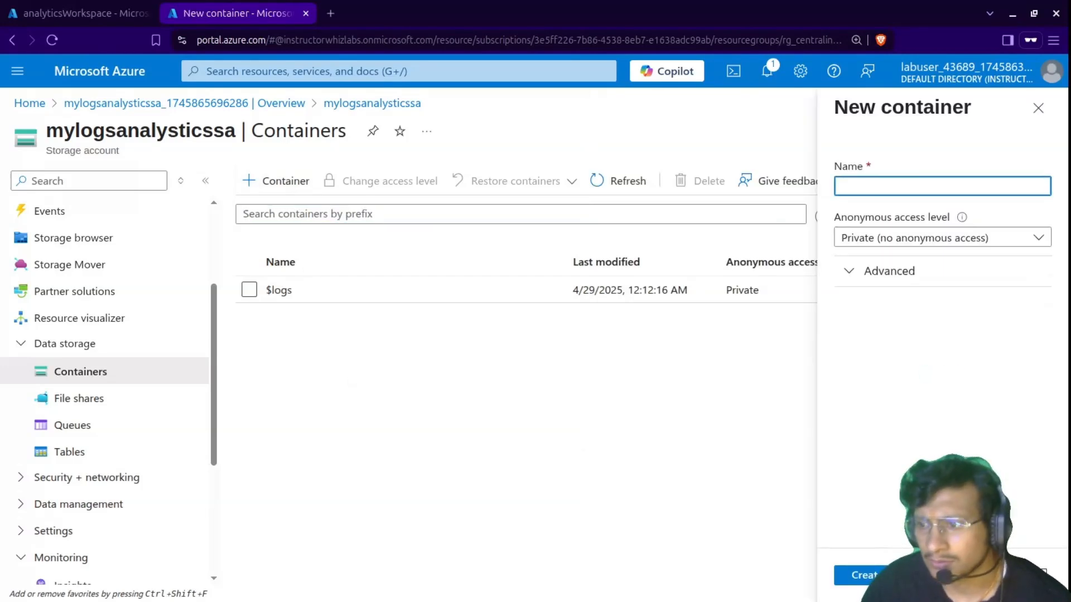
click(342, 213)
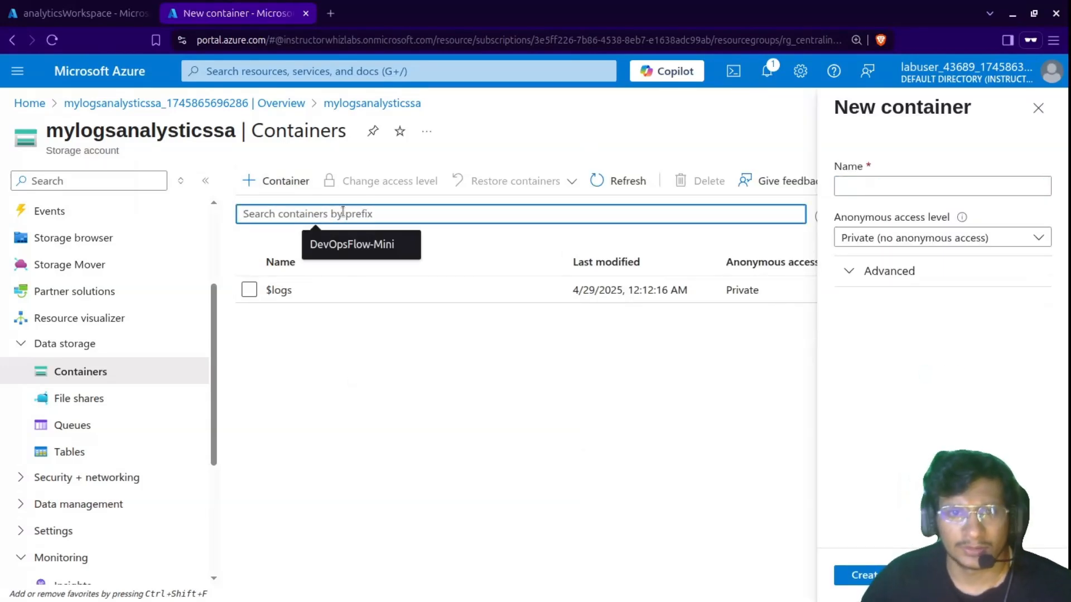
click(976, 177)
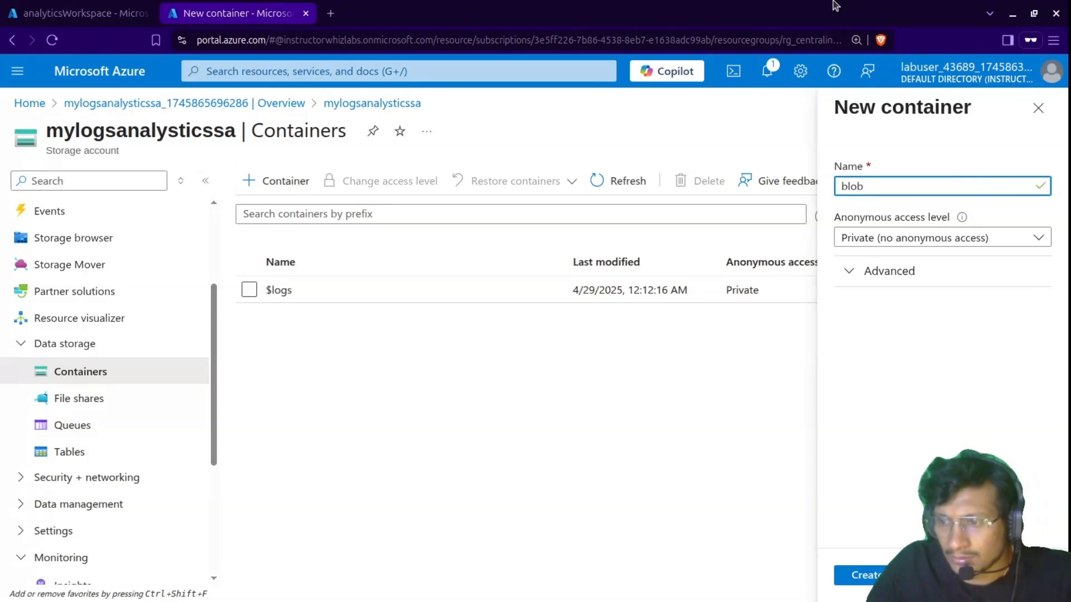
click(853, 235)
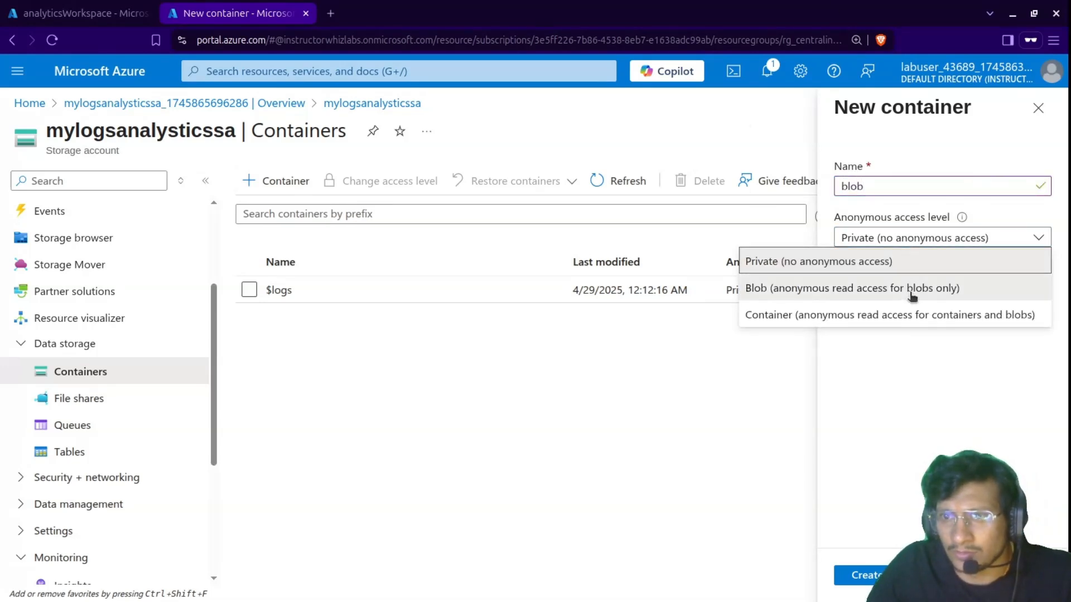
click(909, 289)
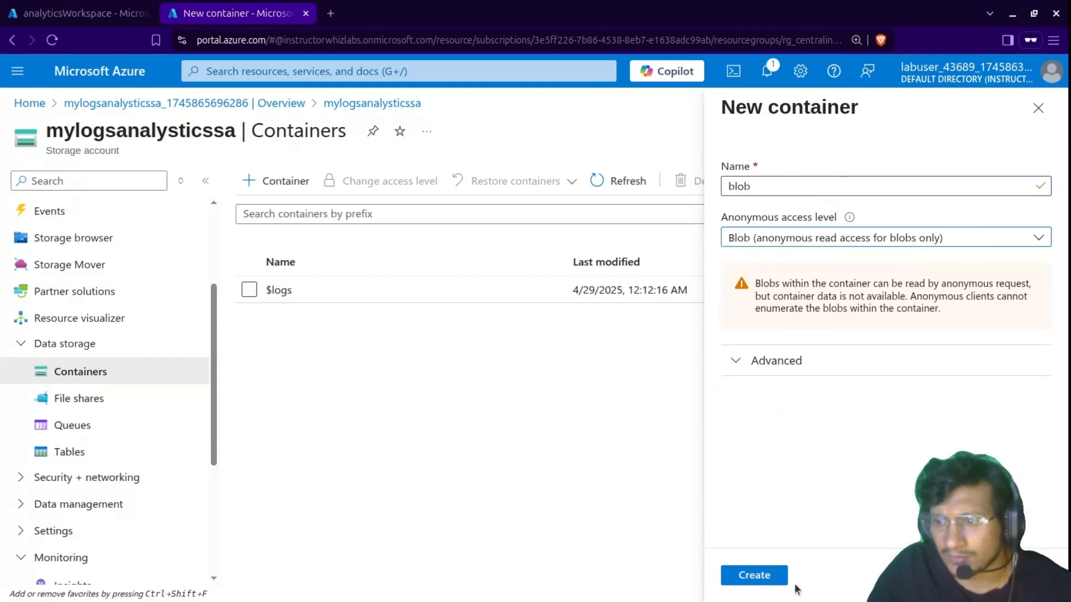
click(756, 575)
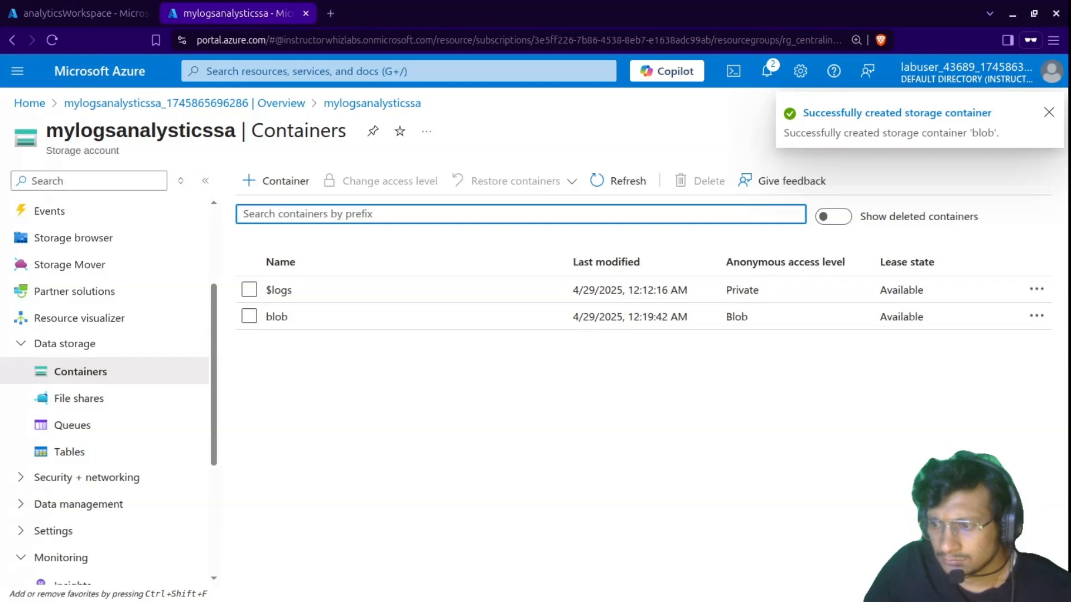
Upload the image IMG_8956.JPG to the blob container and open the uploaded file's properties.
click(272, 318)
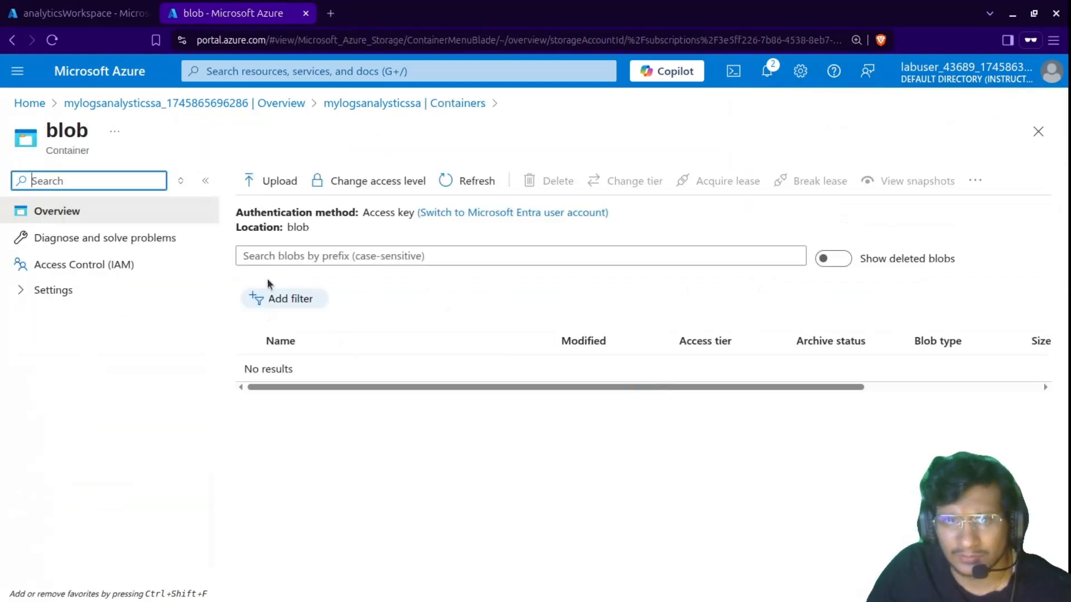
click(270, 180)
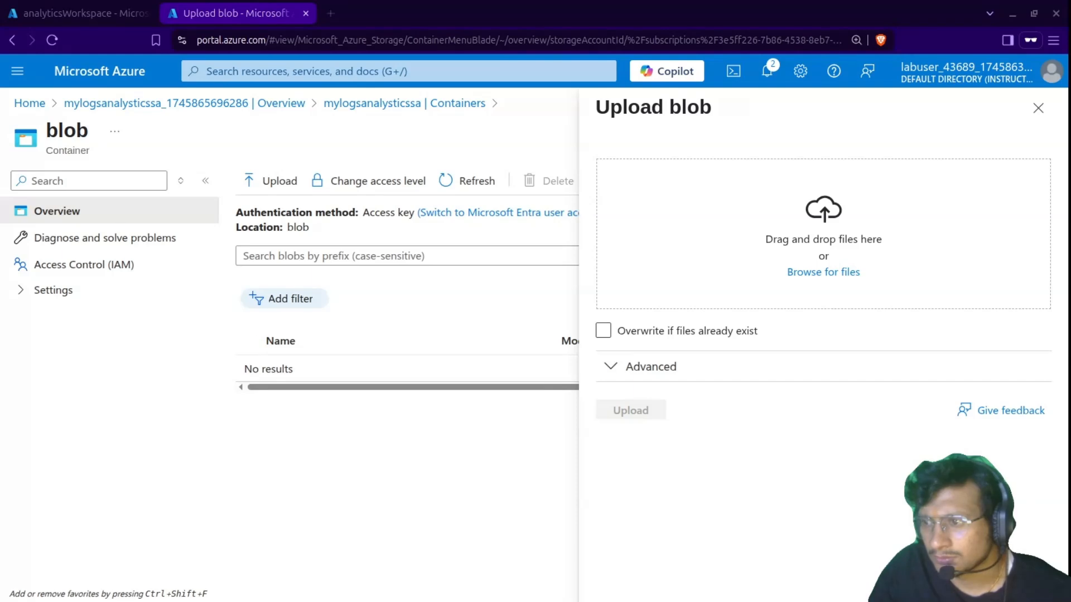
drag(1068, 26, 831, 224)
click(627, 413)
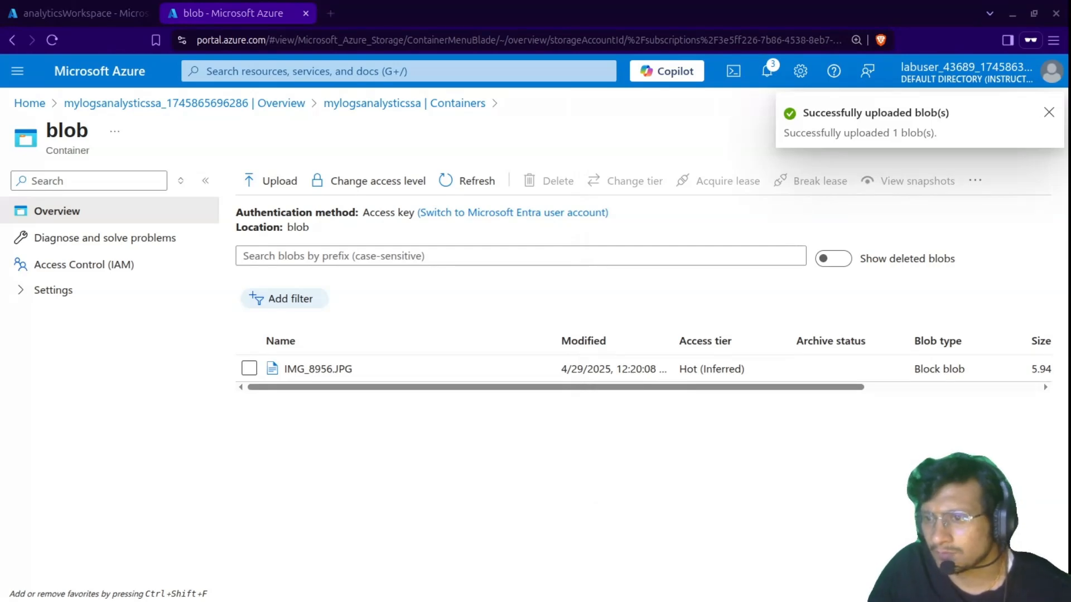
key(super)
key(super)
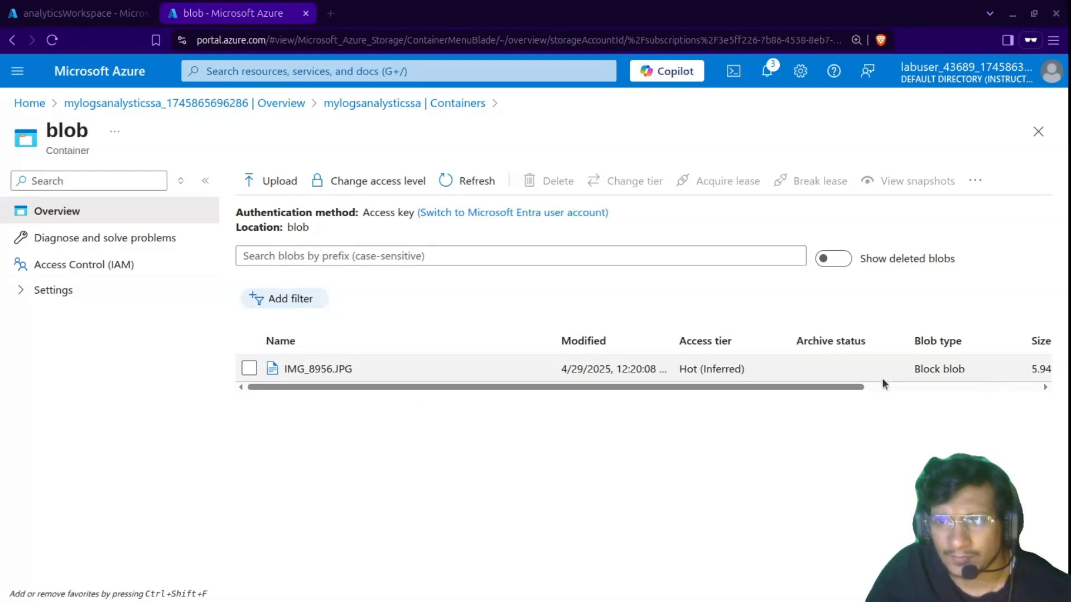
click(276, 367)
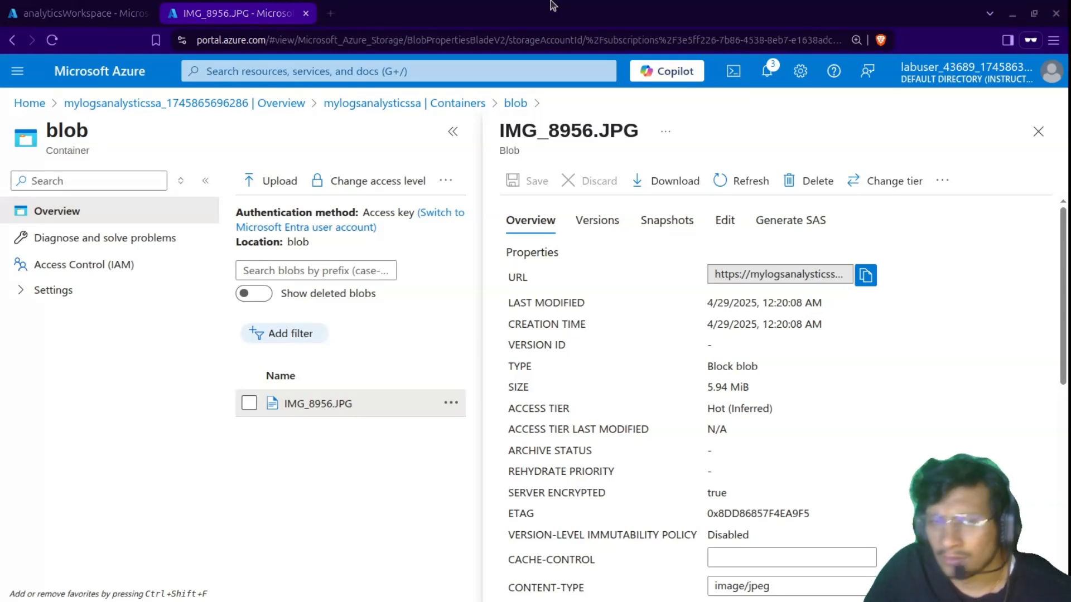
Return to the analyticsWorkspace browser tab, reload its Tables page and examine the StorageBlobLogs table entry and its options.
click(78, 13)
click(52, 40)
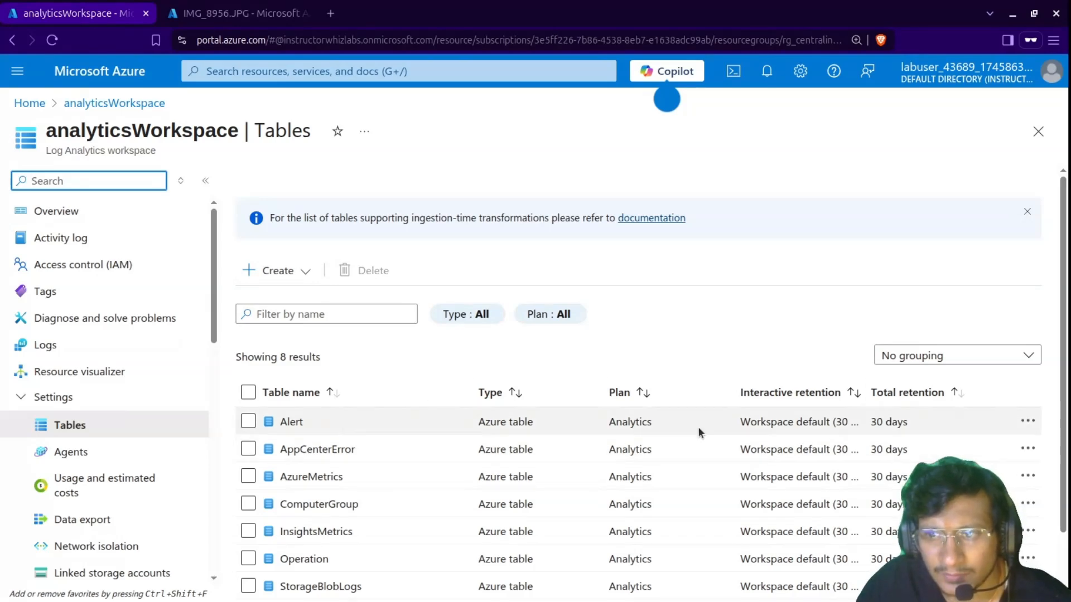
scroll(384, 568, down, 1)
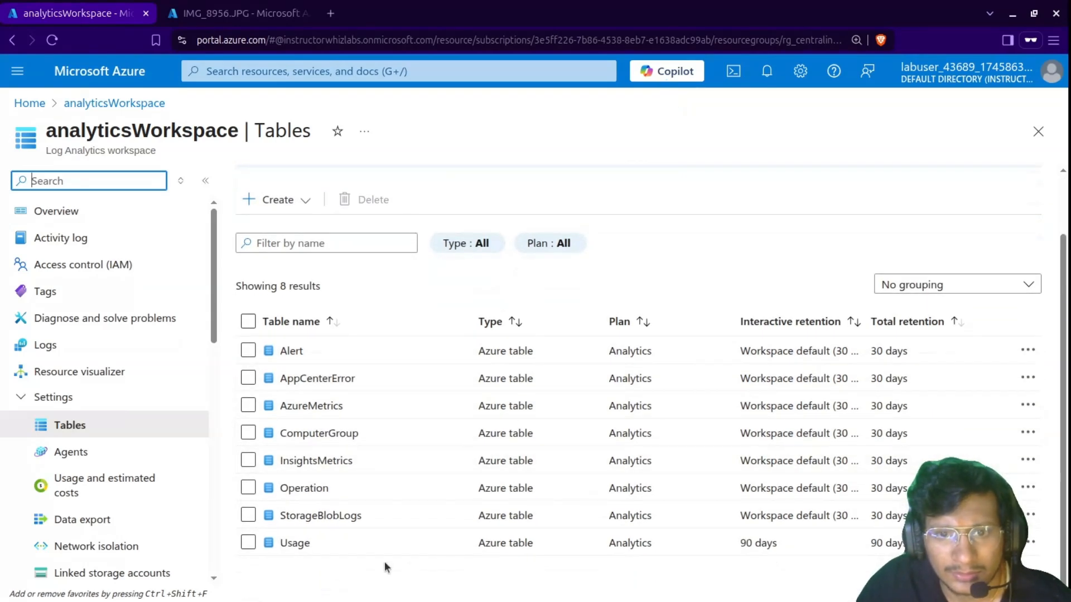
click(281, 520)
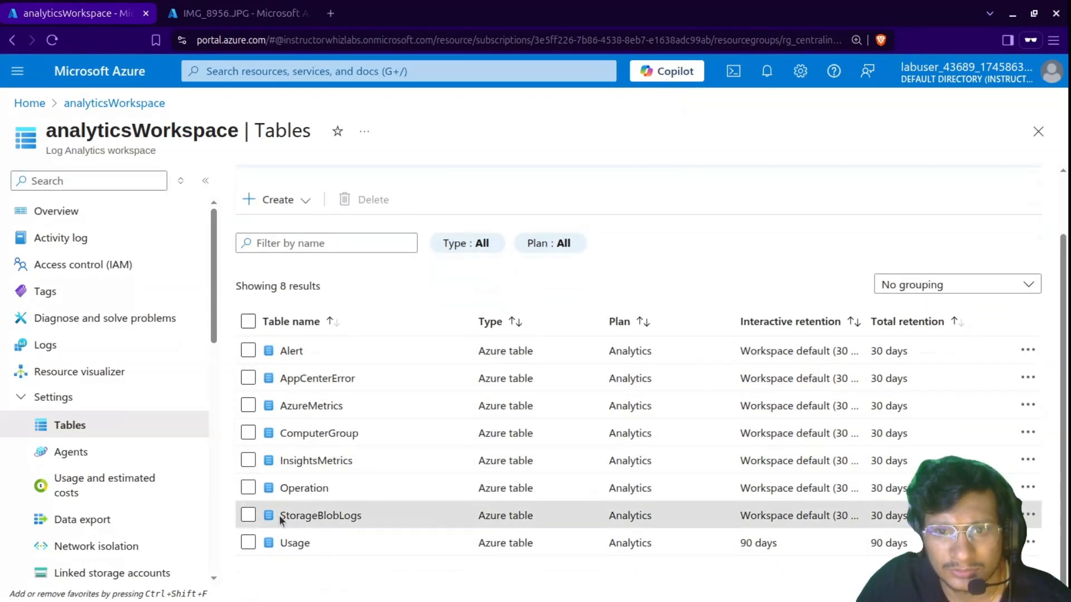
double_click(308, 515)
click(308, 515)
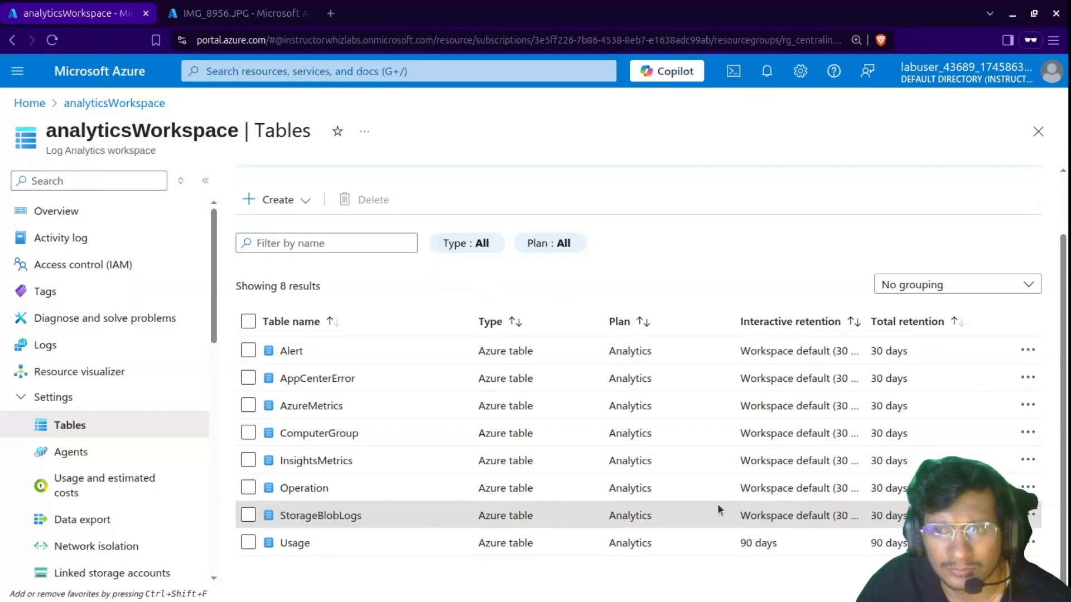
click(1030, 516)
click(492, 600)
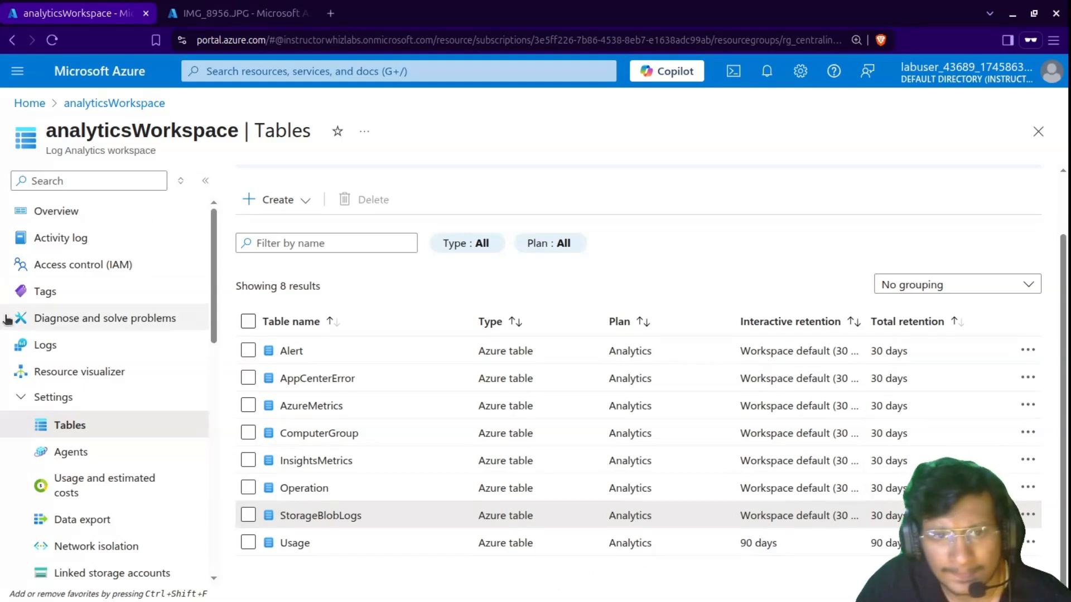
Search the workspace's options for logs, open its Logs page and dismiss the Log Analytics welcome screen.
scroll(105, 382, down, 10)
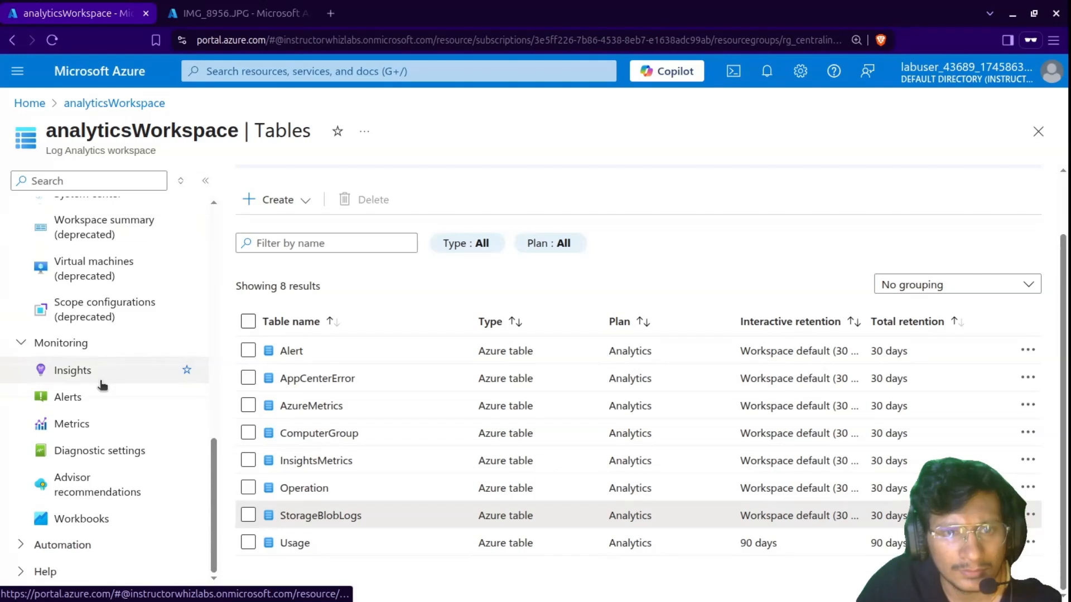
scroll(101, 385, up, 3)
scroll(100, 384, down, 3)
click(89, 182)
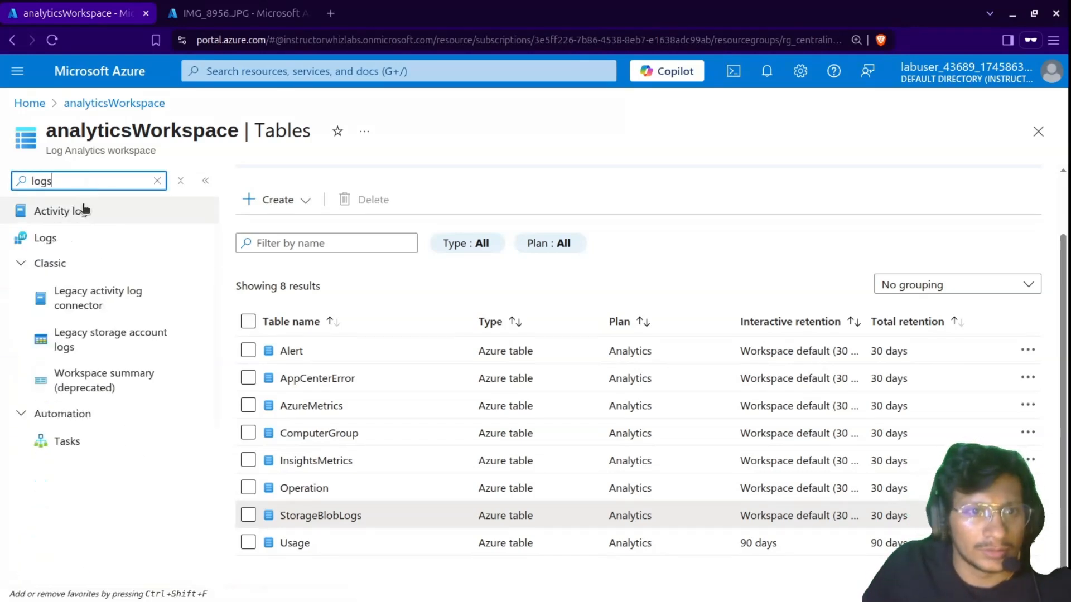
click(71, 239)
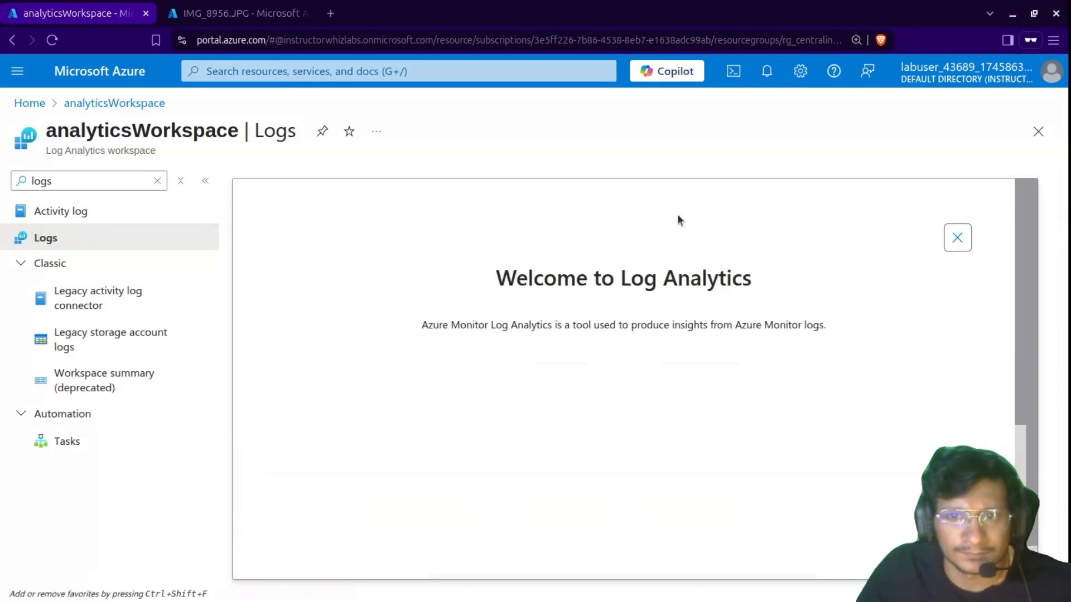
scroll(879, 296, down, 5)
scroll(879, 296, up, 5)
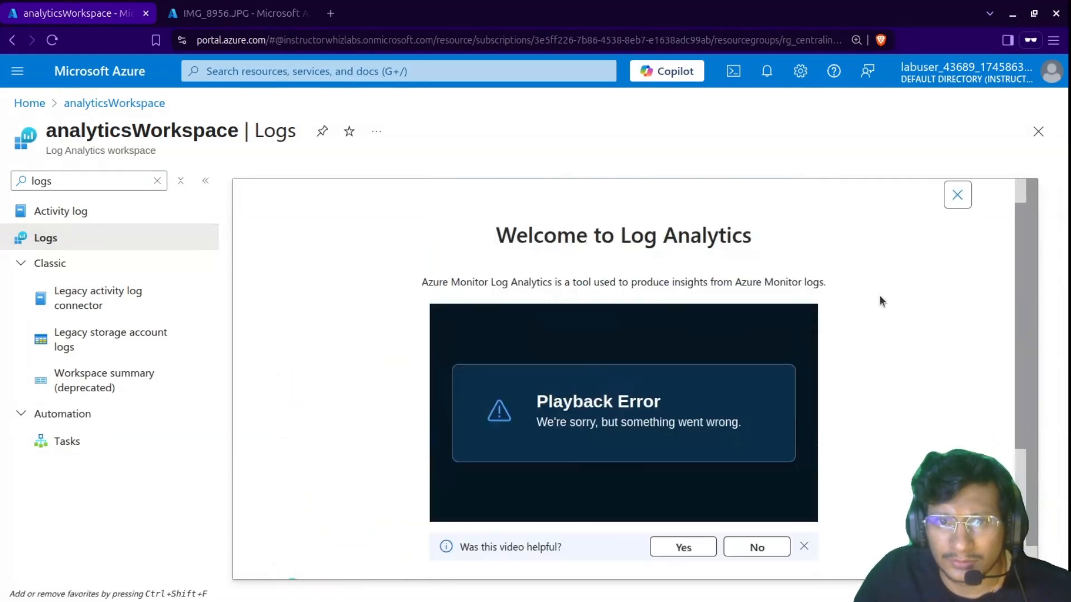
click(957, 237)
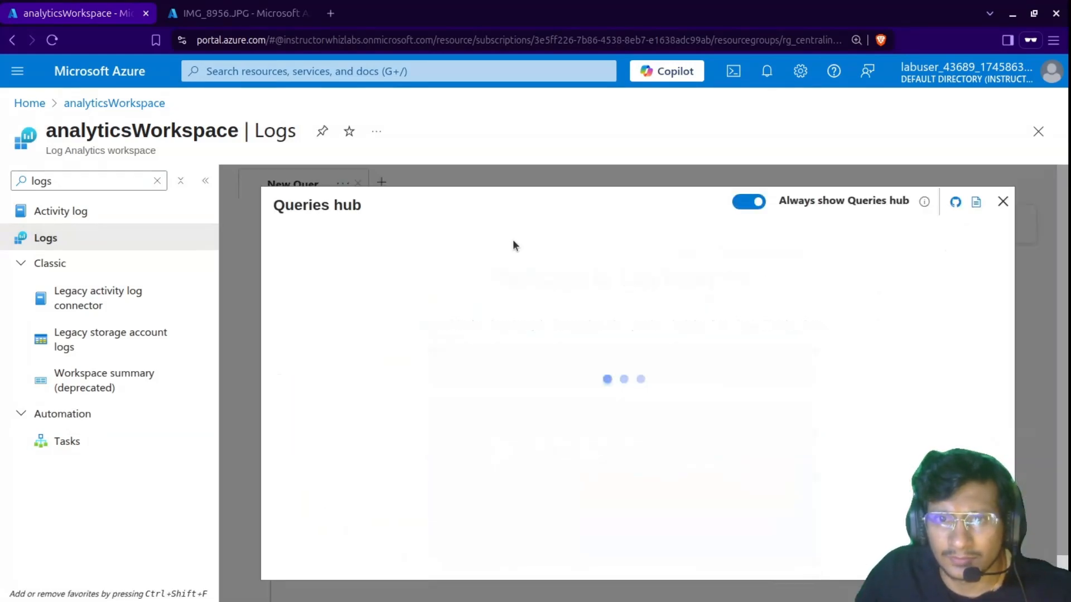
Dismiss the Queries hub and the table selection tip, and switch the query editor to KQL mode.
click(1004, 202)
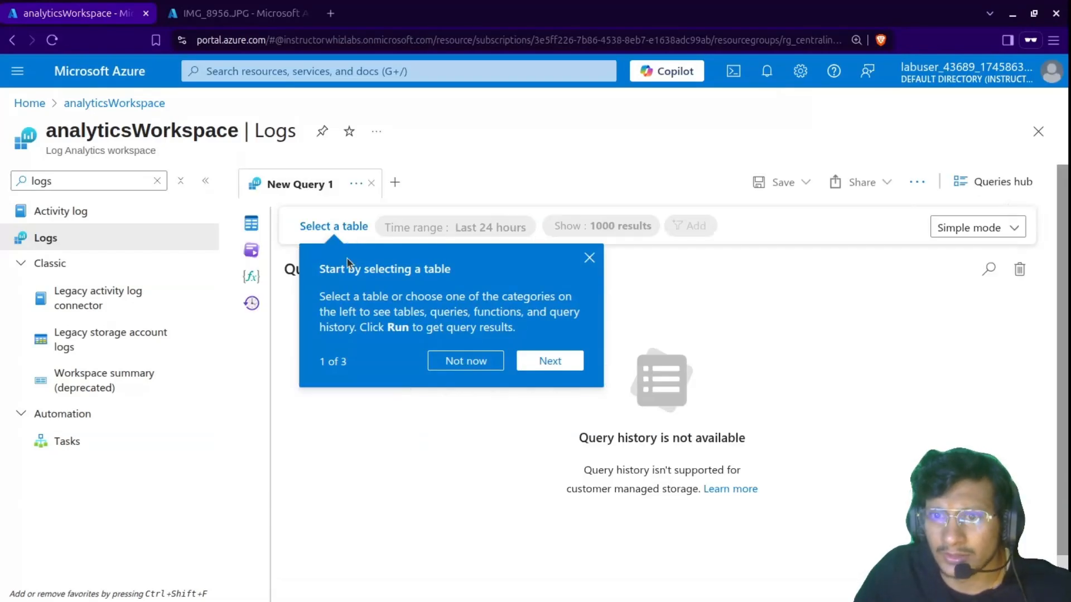
click(590, 258)
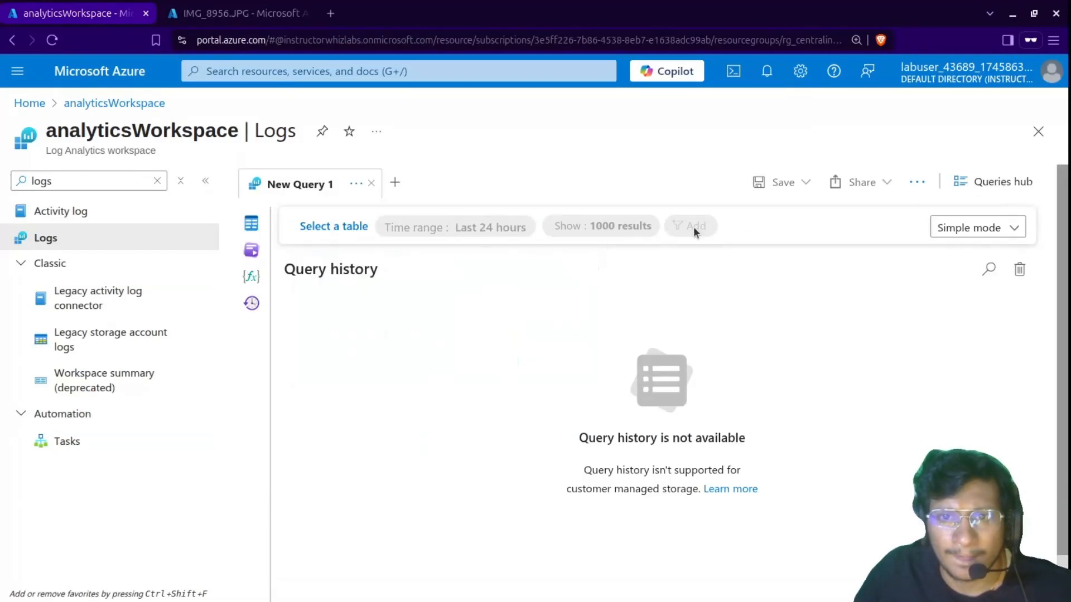
click(982, 227)
click(982, 280)
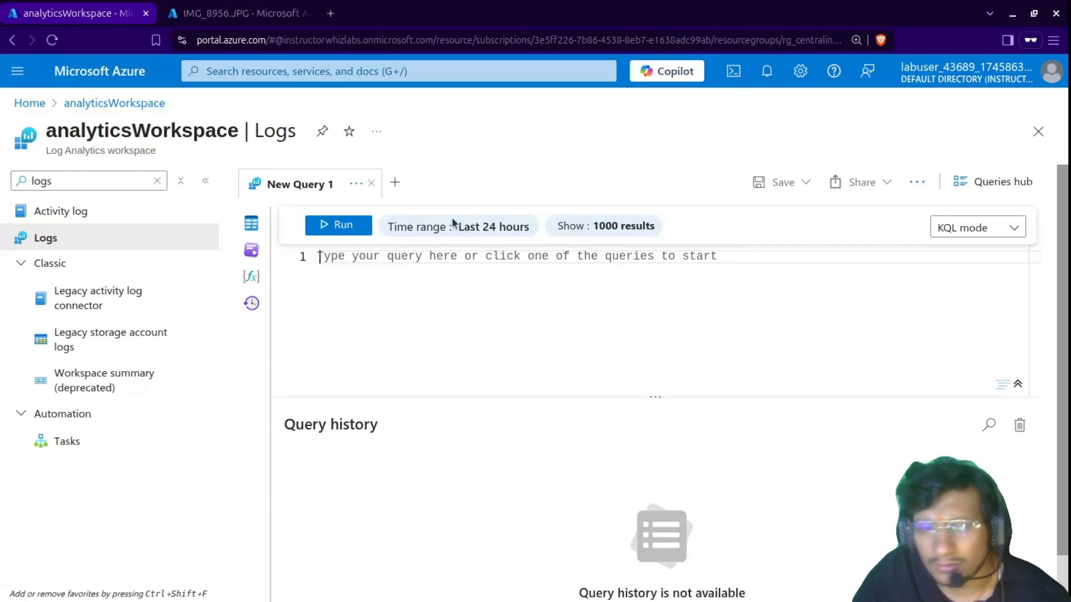
Search the sample queries for freq, load the Frequent operations chart query for StorageBlobLogs and run it.
click(251, 250)
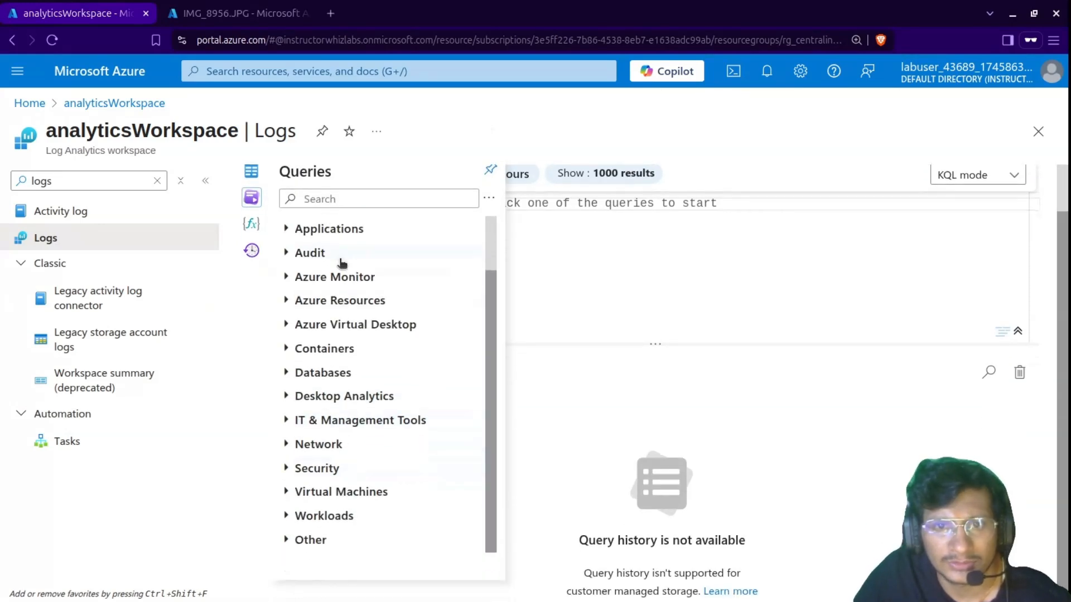
click(359, 199)
text(freq)
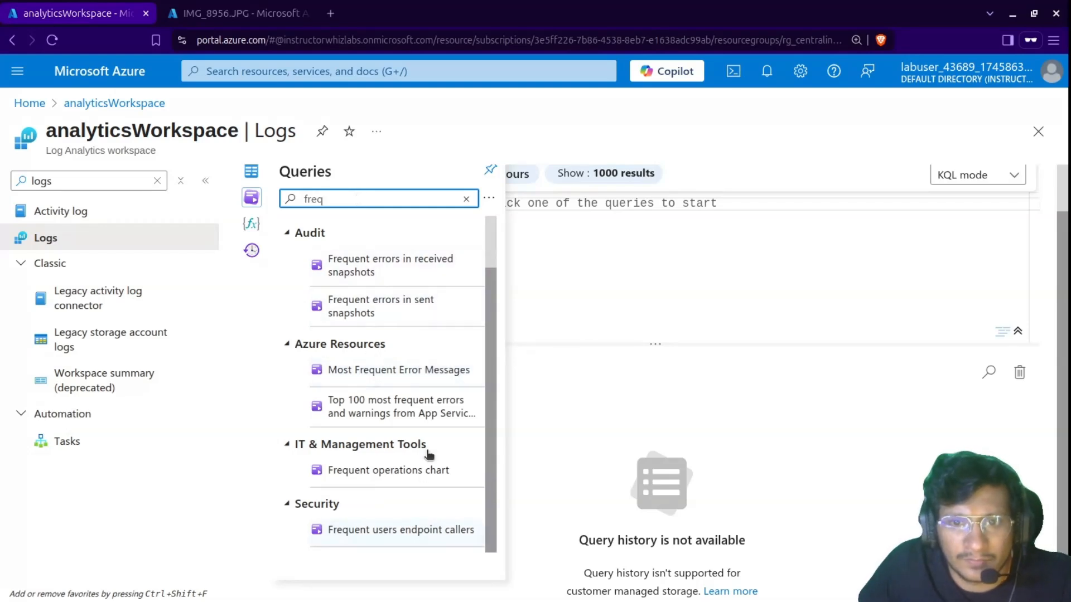
click(448, 471)
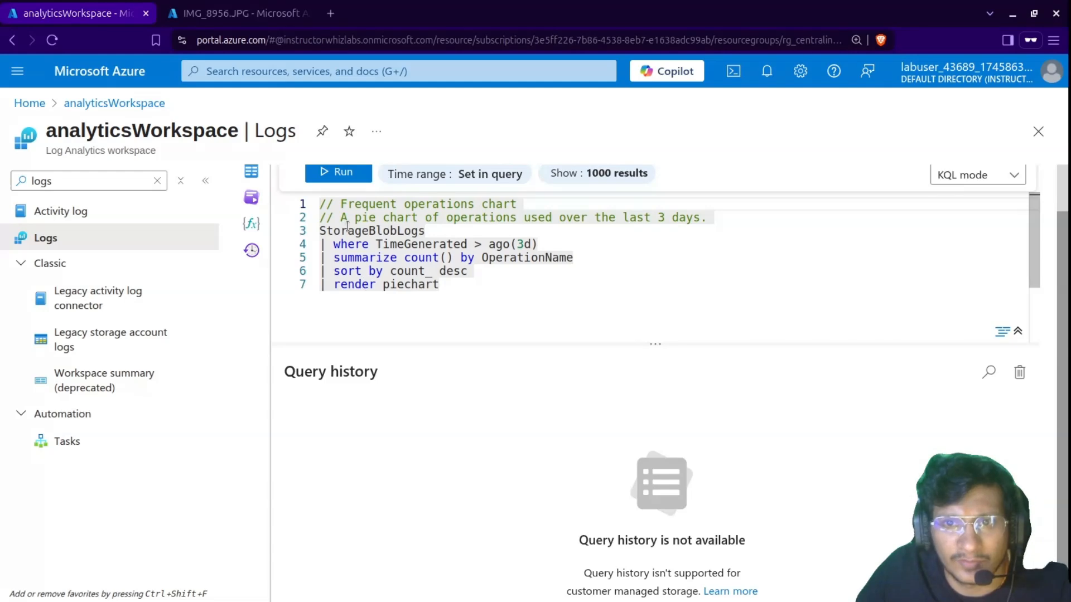
click(338, 173)
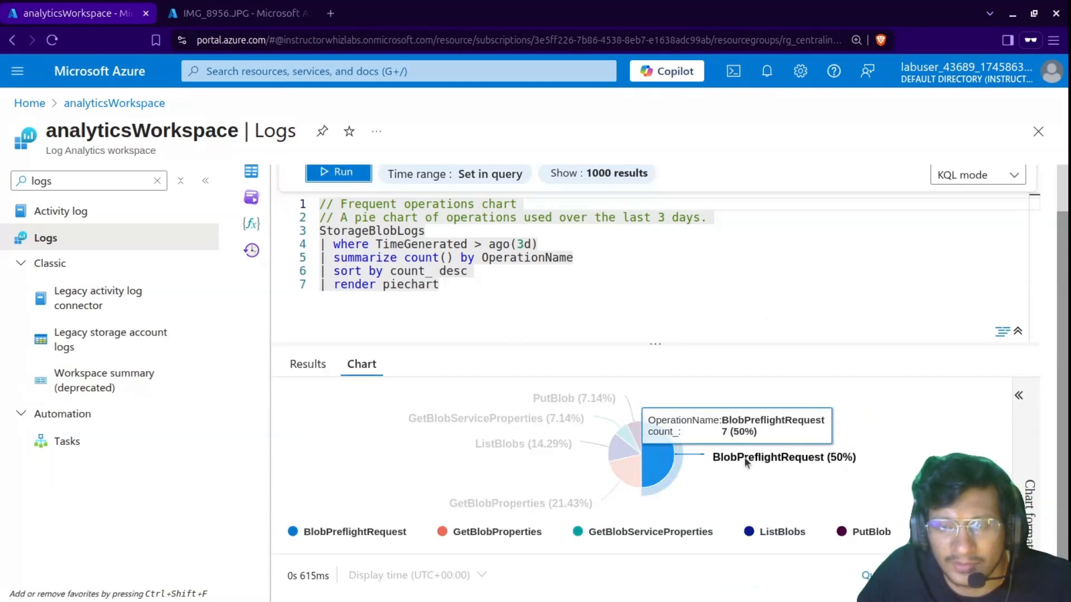
mouse_move(560, 400)
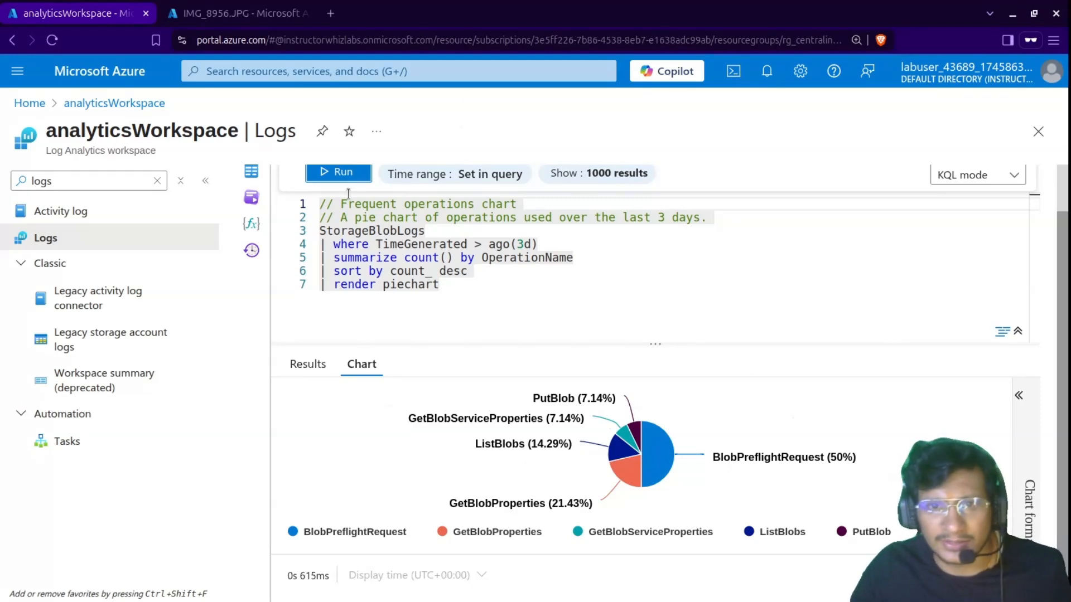
Expand the LogManagement tables and run the StorageBlobLogs table in a new query tab.
click(256, 175)
click(335, 294)
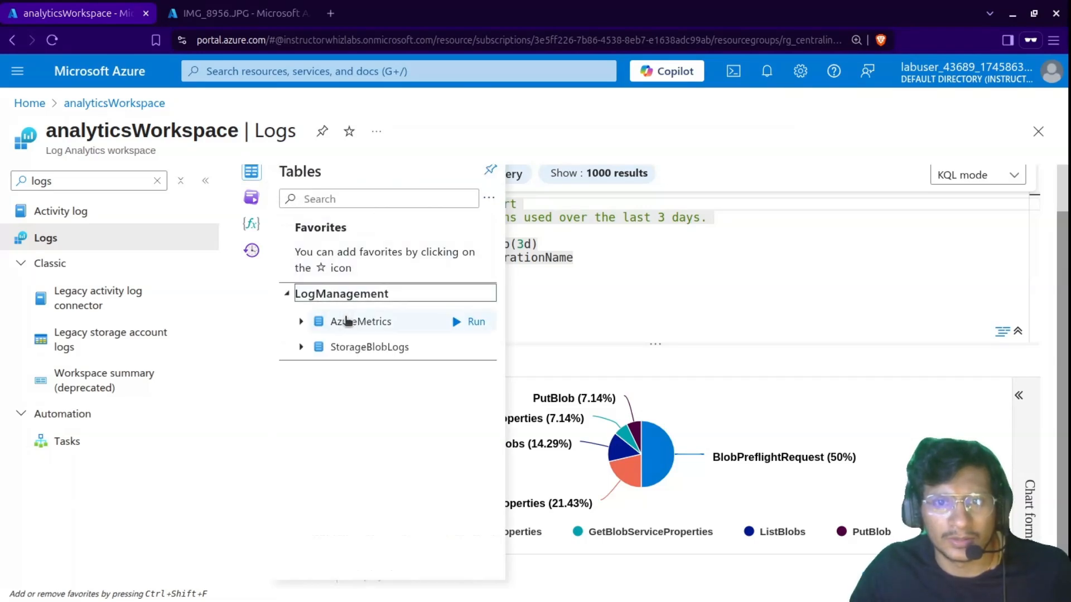
mouse_move(366, 347)
click(460, 348)
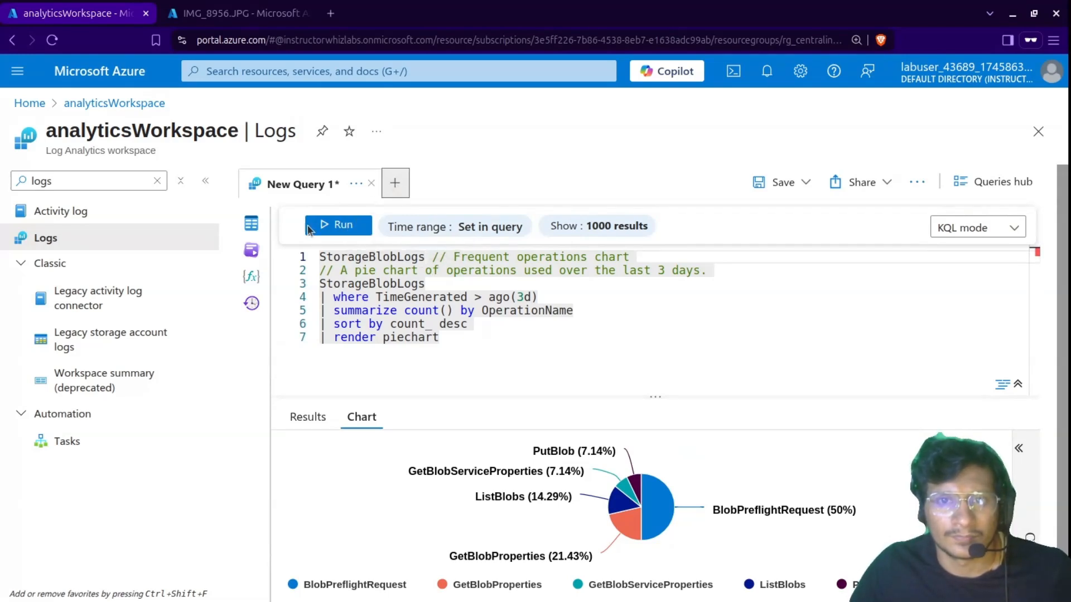
click(395, 183)
click(251, 223)
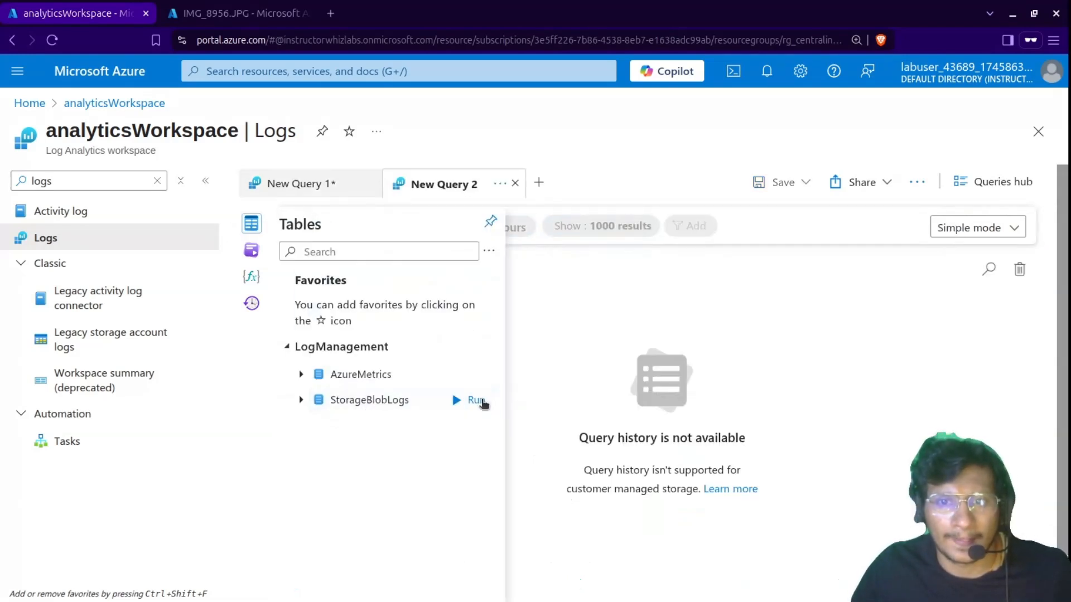
click(477, 400)
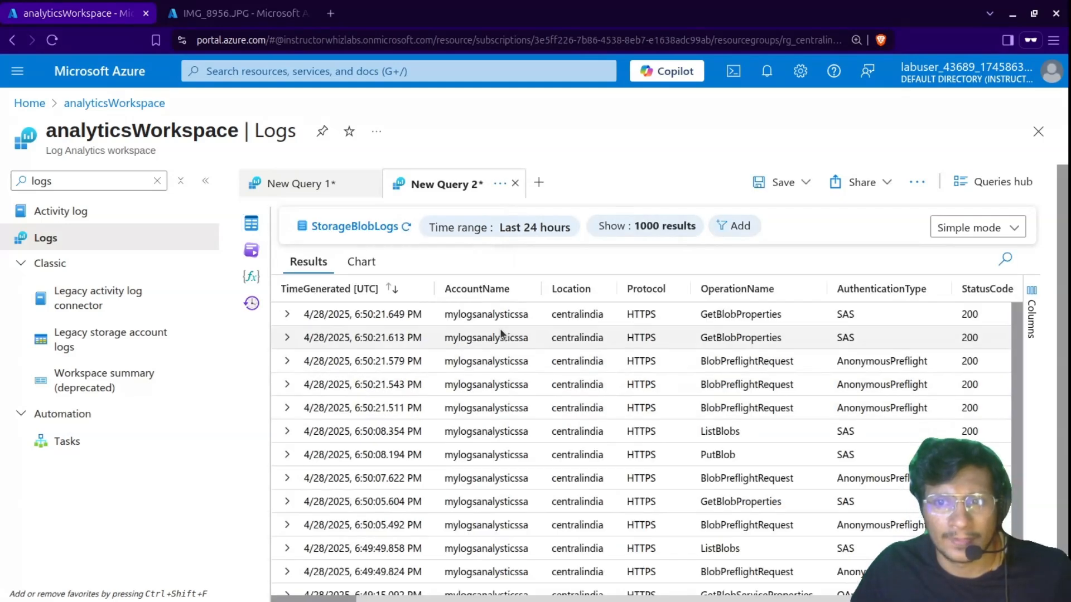
Examine the StorageBlobLogs results, including the operation names, authentication types and status codes such as those of the PutBlob entry.
click(815, 347)
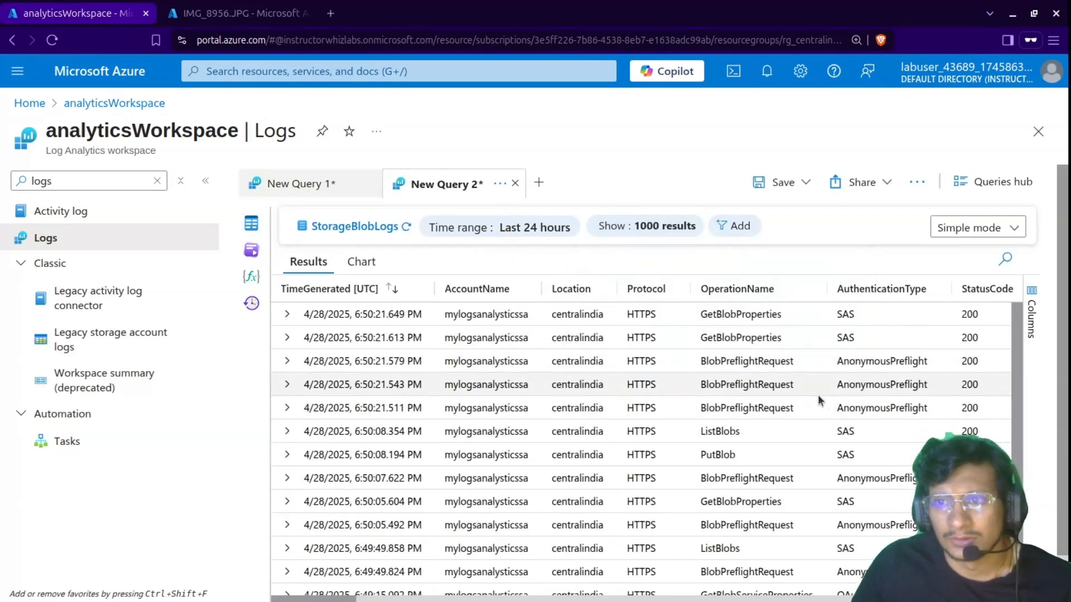
scroll(770, 345, down, 1)
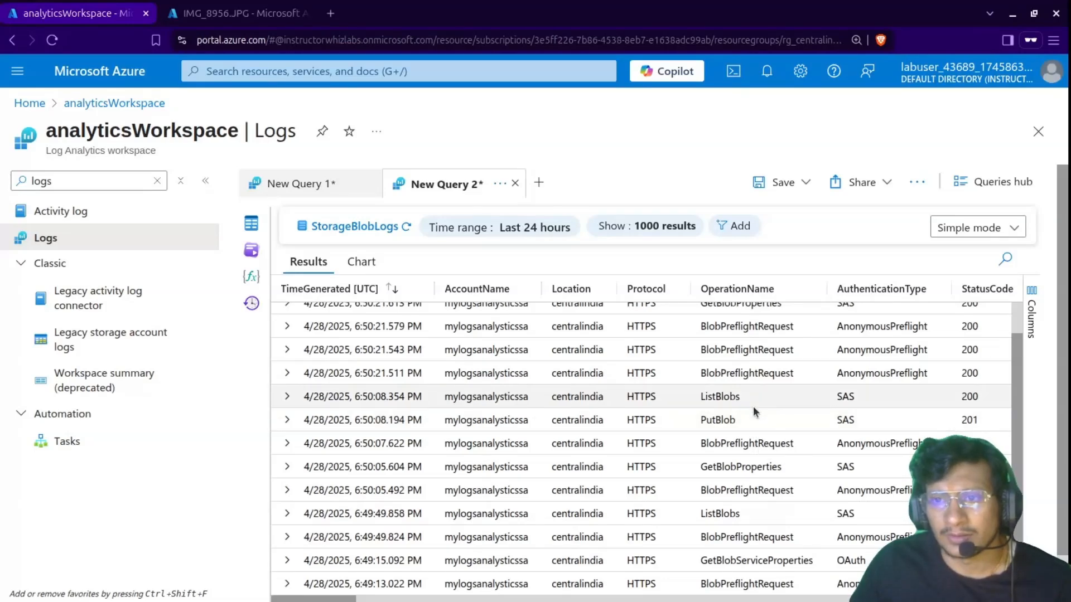
scroll(754, 412, up, 1)
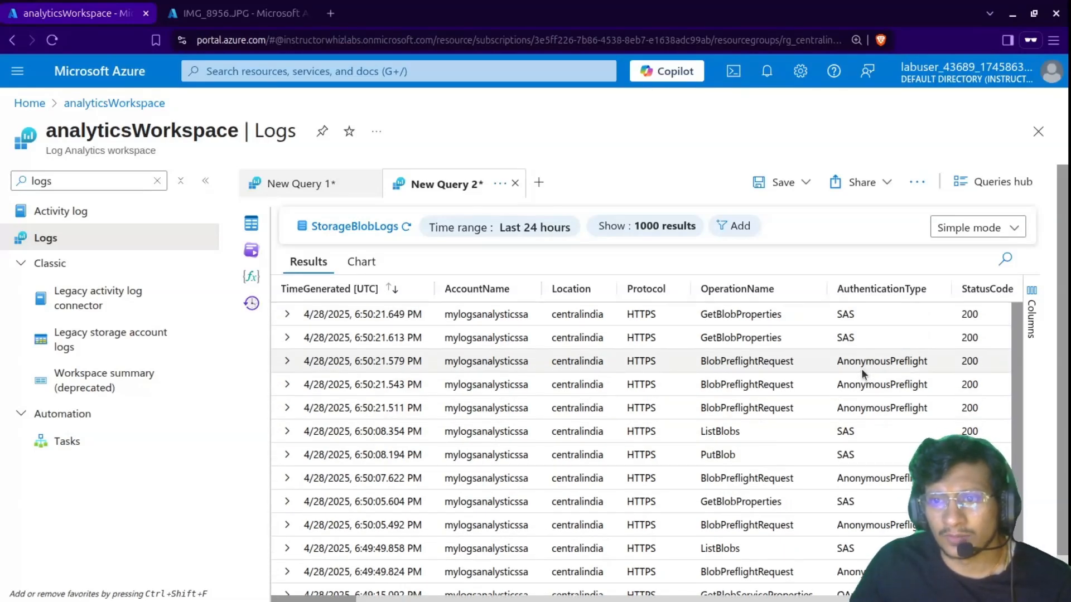
scroll(862, 369, down, 3)
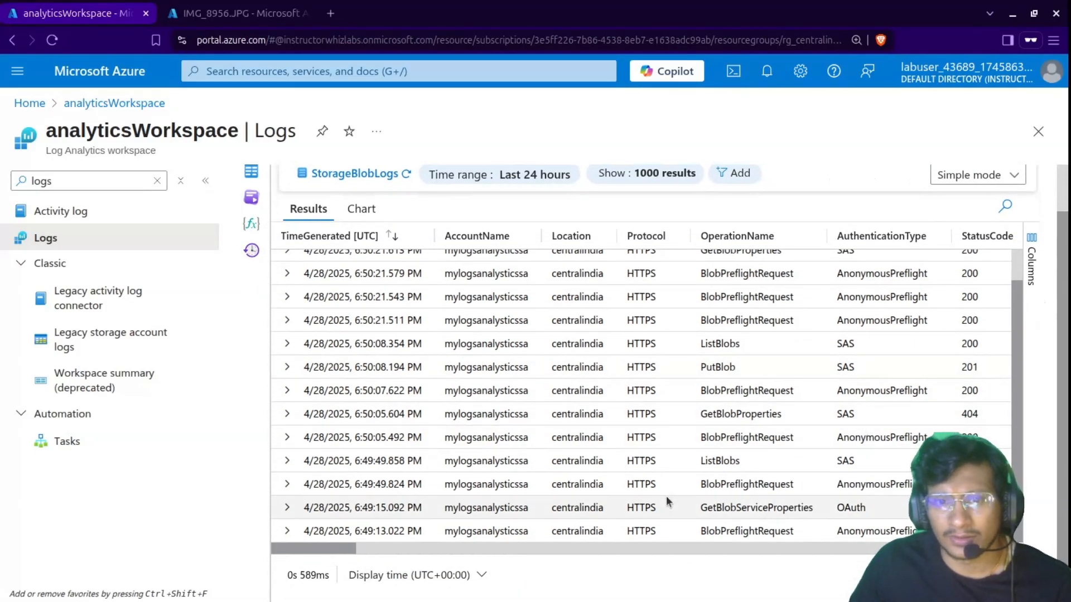
scroll(664, 396, up, 1)
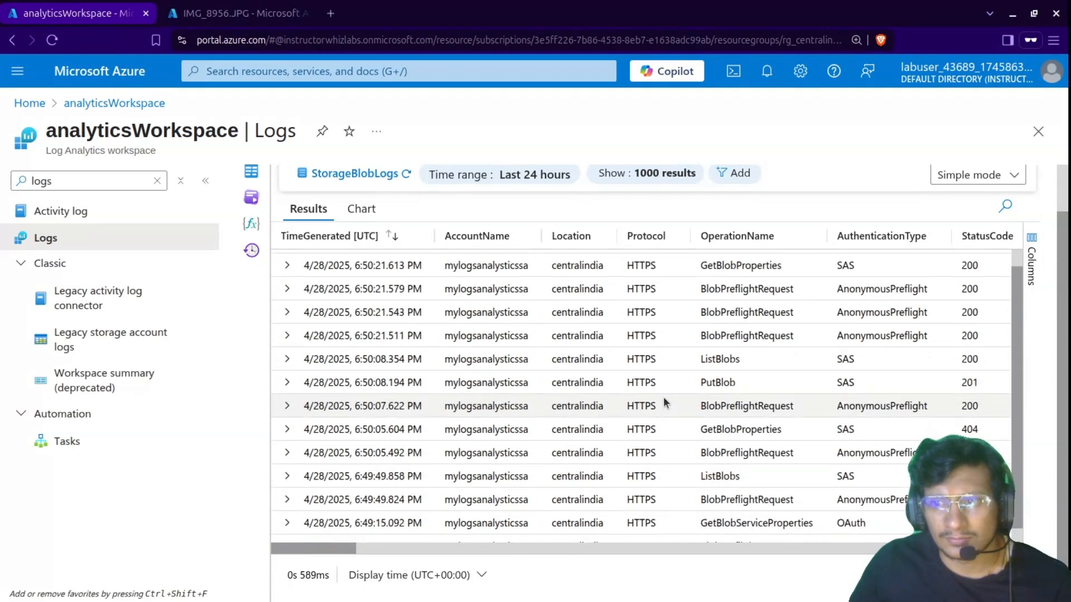
scroll(664, 396, up, 3)
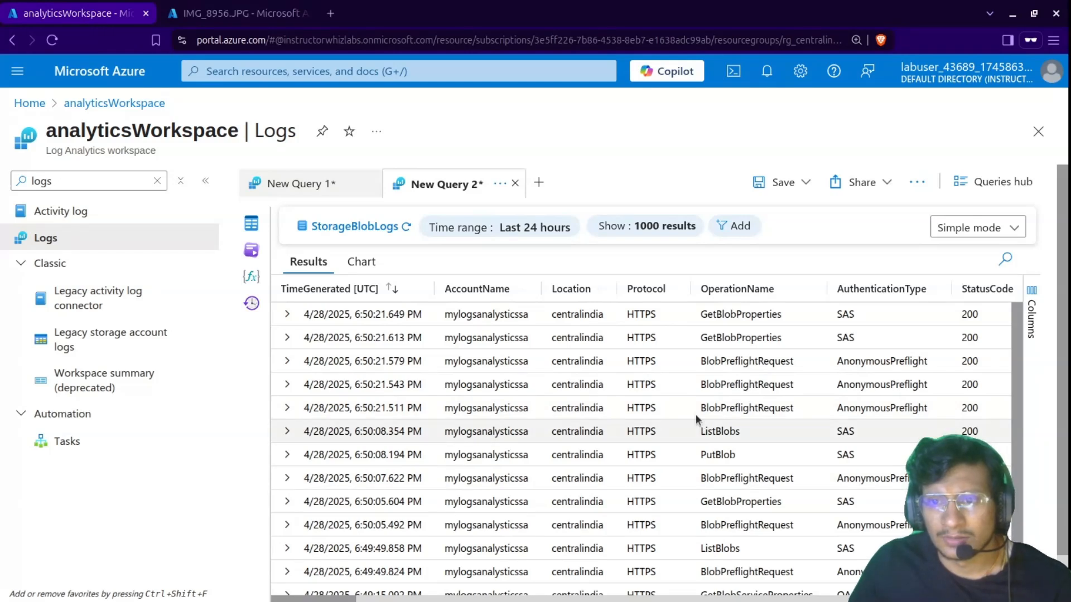
click(749, 462)
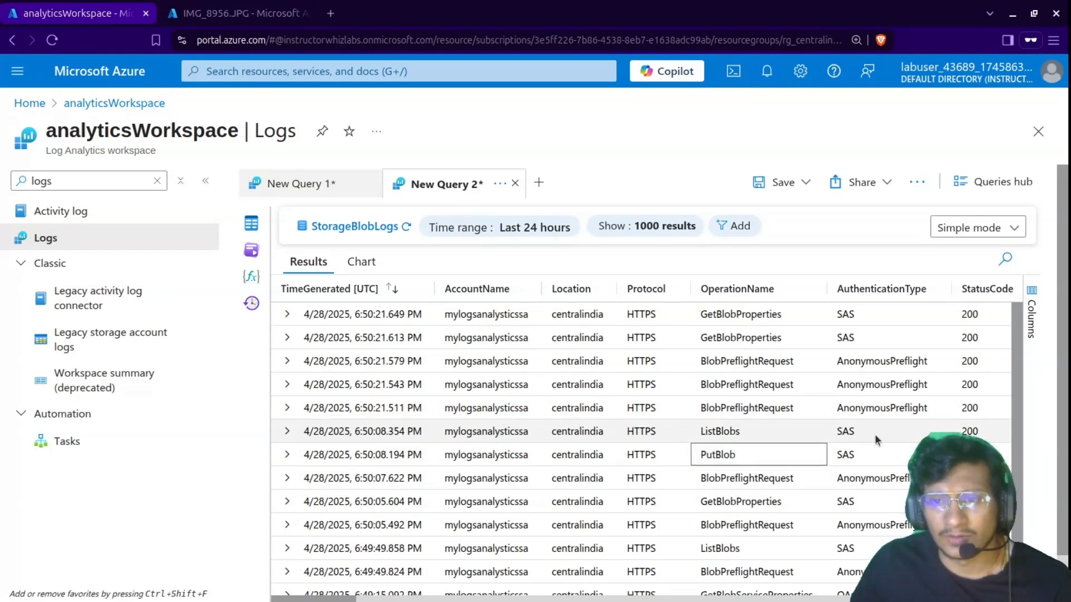
scroll(781, 464, down, 1)
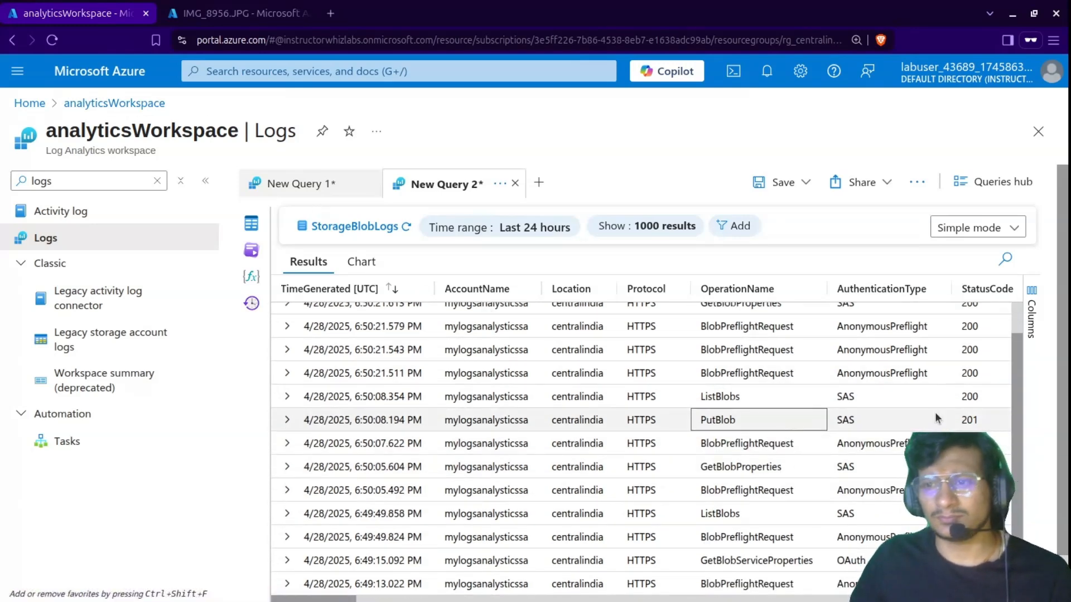
Add a Uri filter to the StorageBlobLogs results with the operator Has and the value .png, and apply it.
click(735, 225)
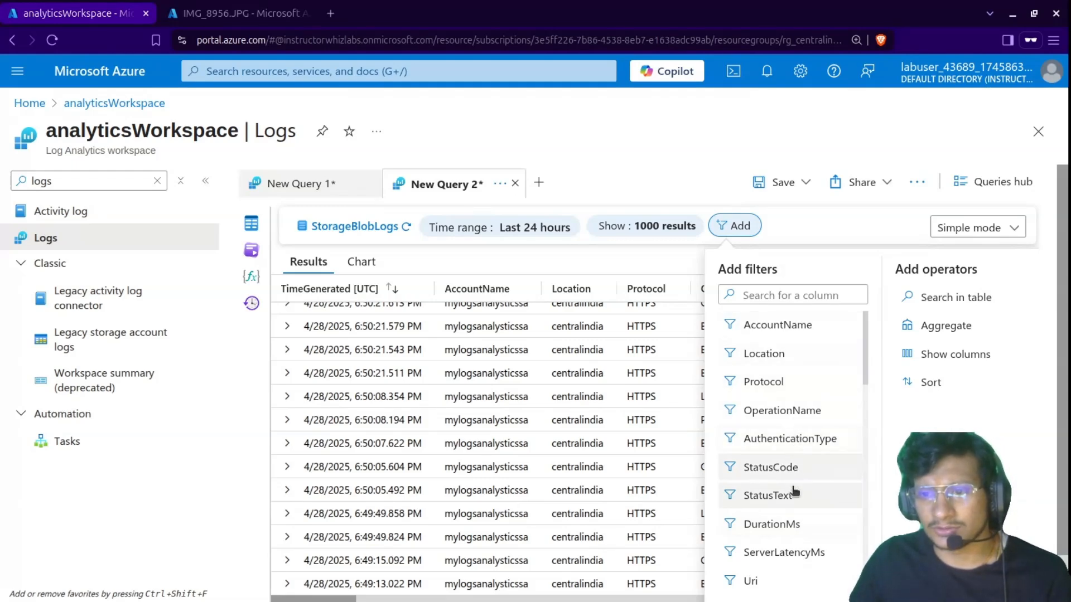
scroll(795, 505, down, 5)
scroll(796, 499, up, 3)
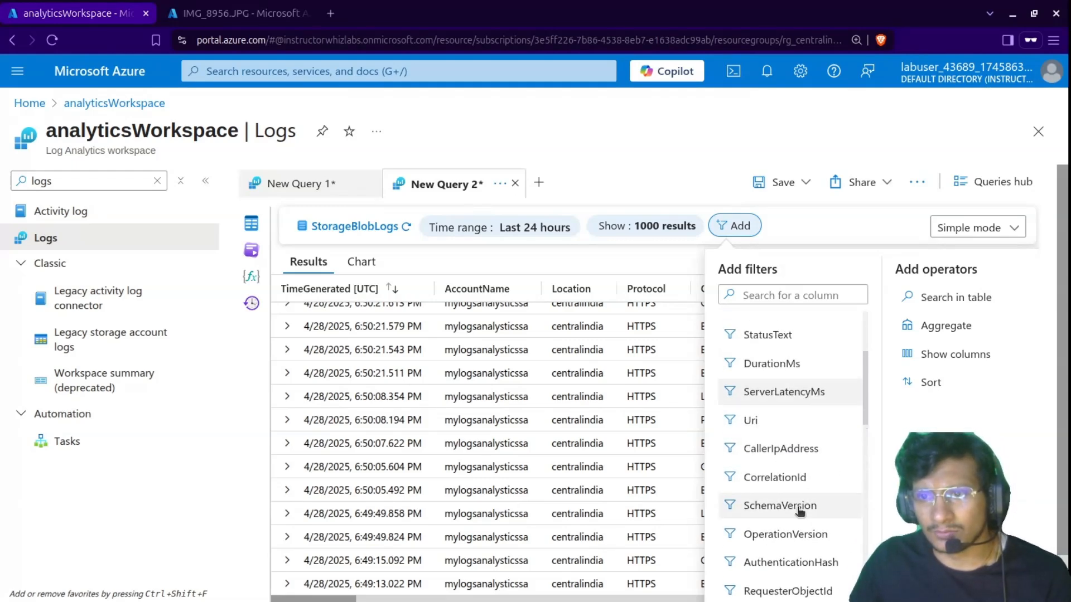
click(787, 425)
click(849, 464)
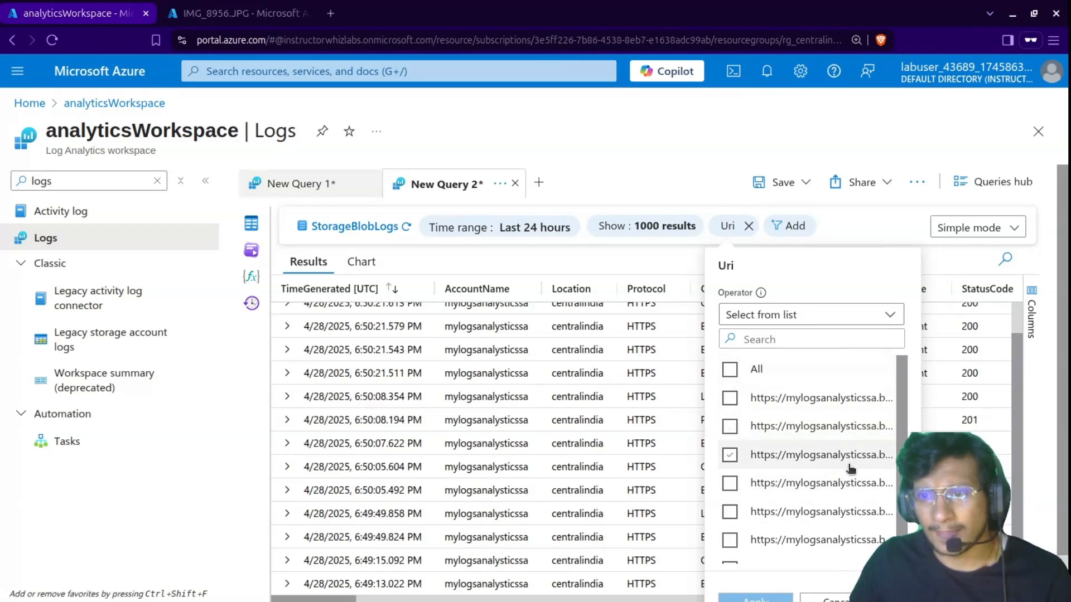
scroll(849, 467, down, 3)
click(799, 314)
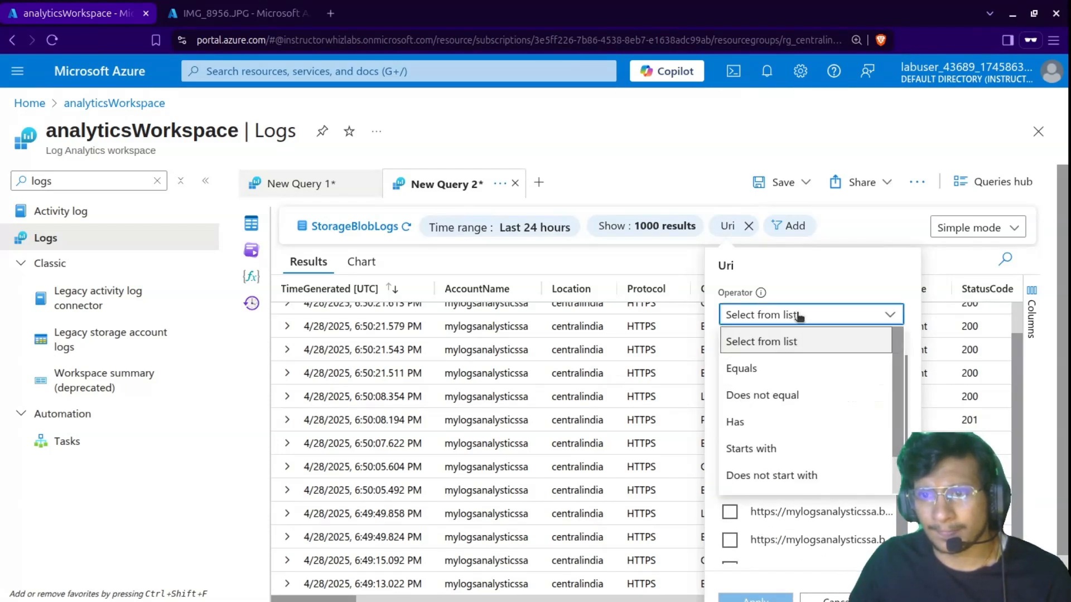
scroll(806, 424, down, 1)
scroll(815, 458, up, 1)
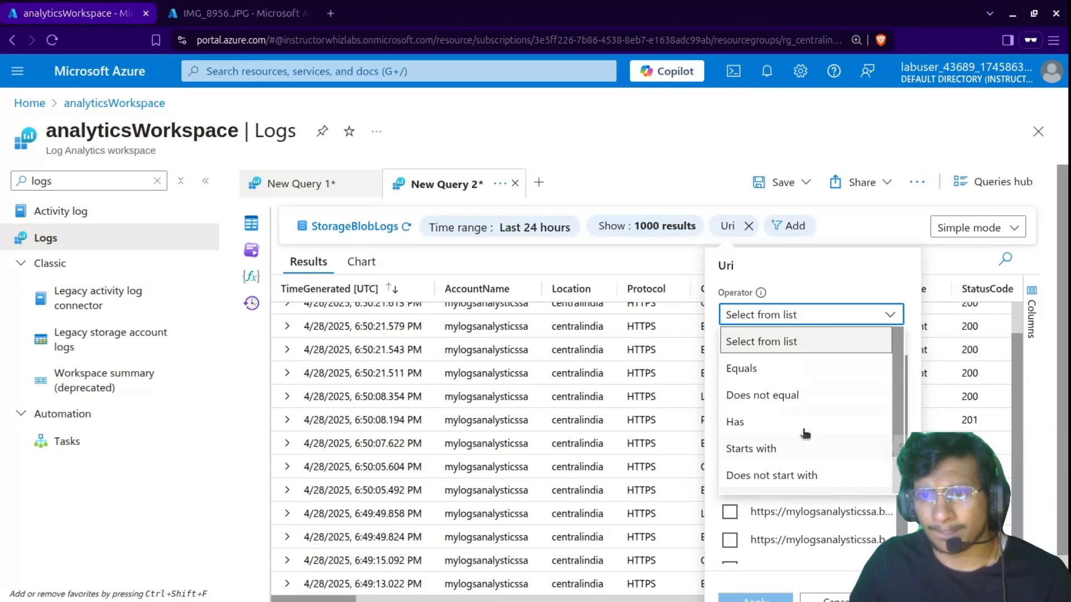
click(760, 420)
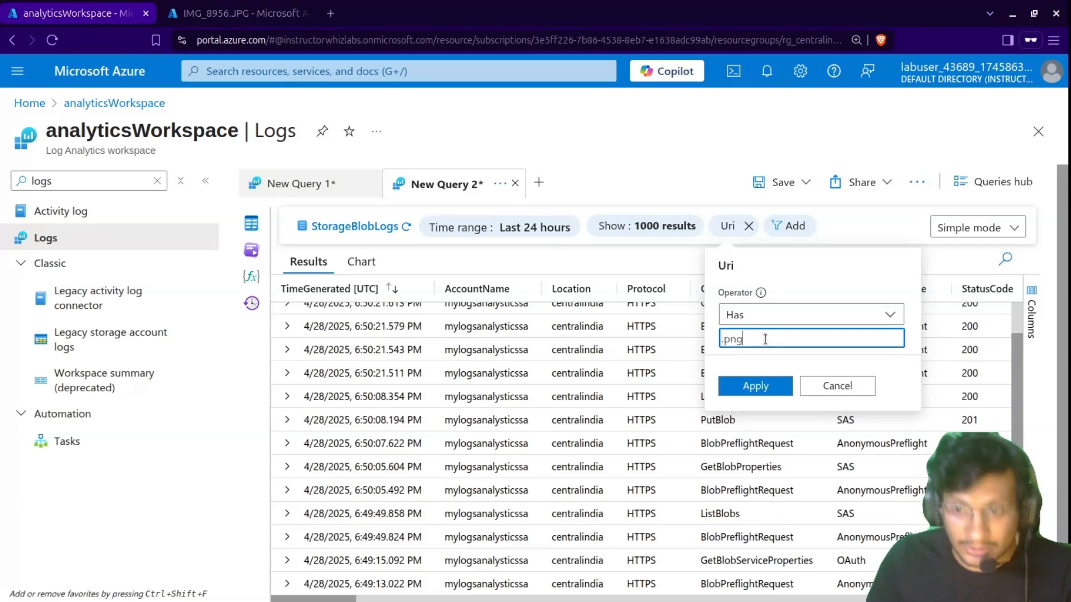
click(779, 386)
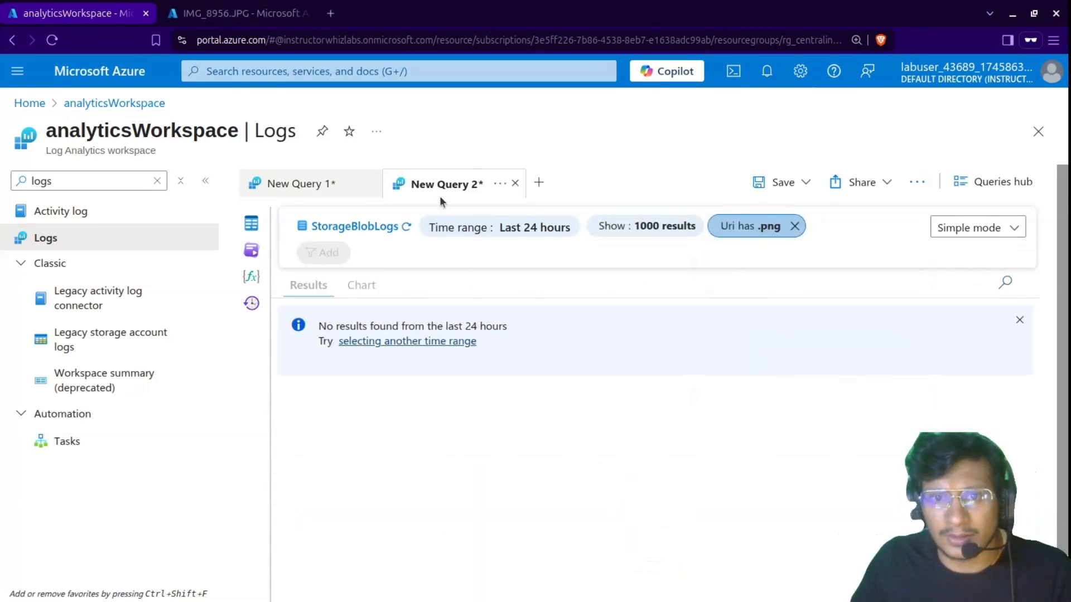
Copy the URL of IMG_8956.JPG from its blob properties and open it in a new browser tab.
click(262, 19)
click(865, 275)
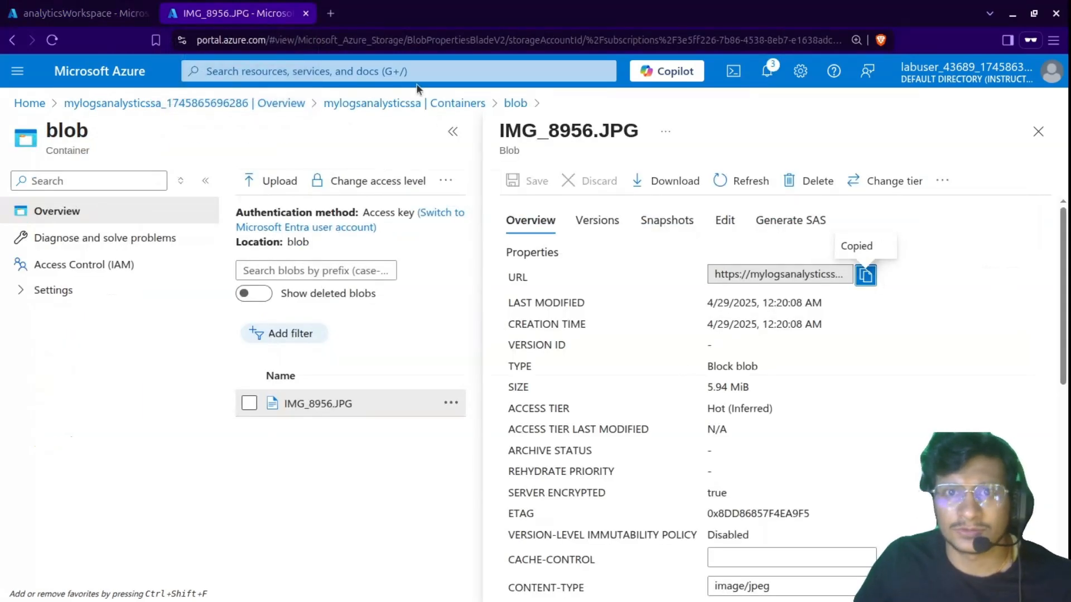
click(328, 15)
key(ctrl+v)
click(394, 77)
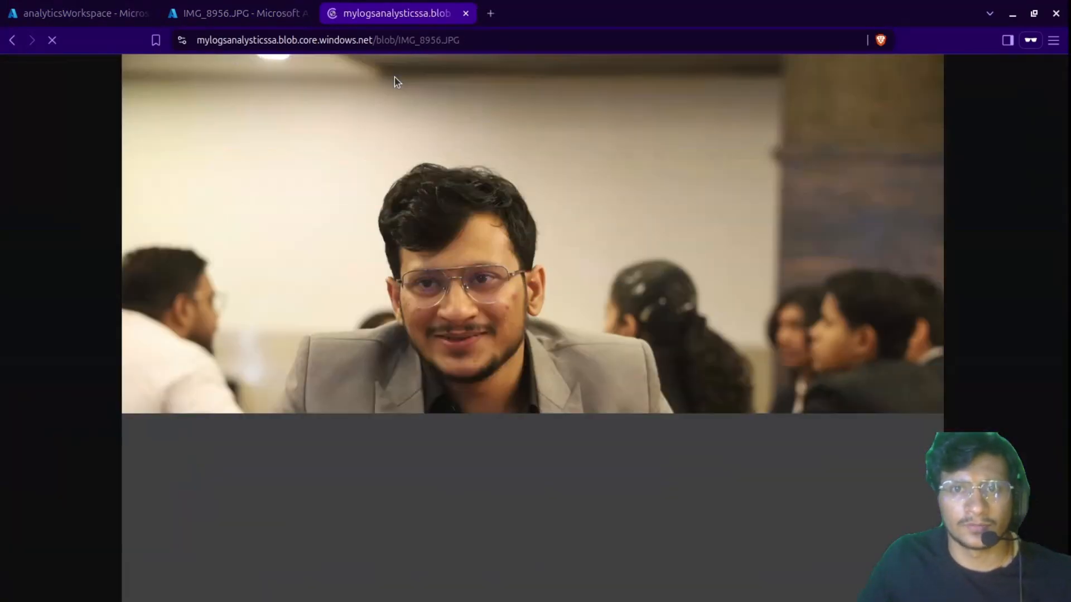
Back on the analyticsWorkspace browser tab, change the Uri filter value to .JPG, apply it and review the filtered log entries.
click(42, 8)
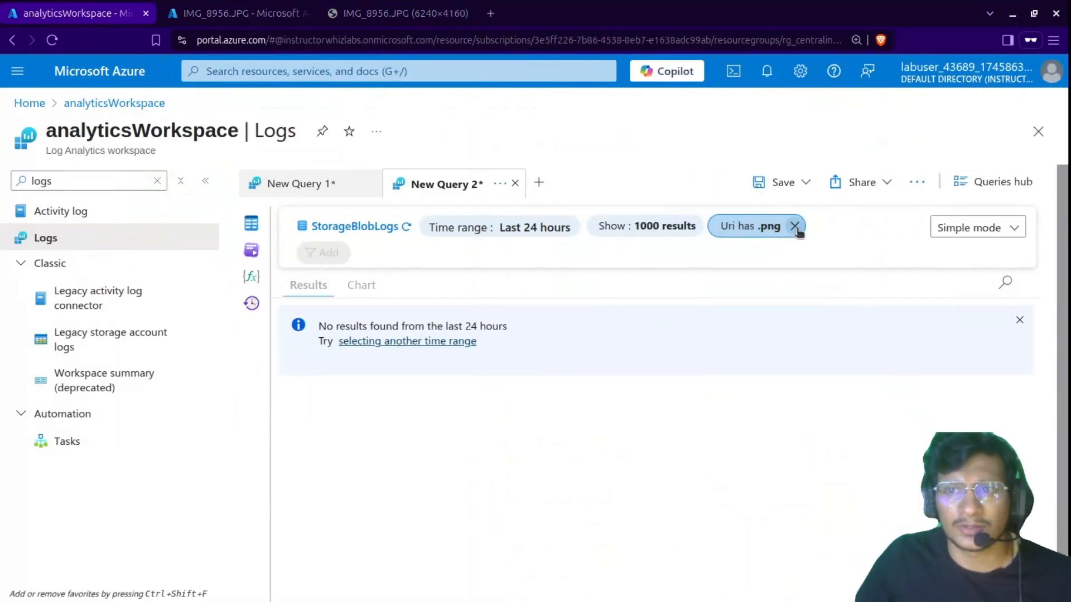
click(775, 228)
double_click(757, 337)
key(BackSpace)
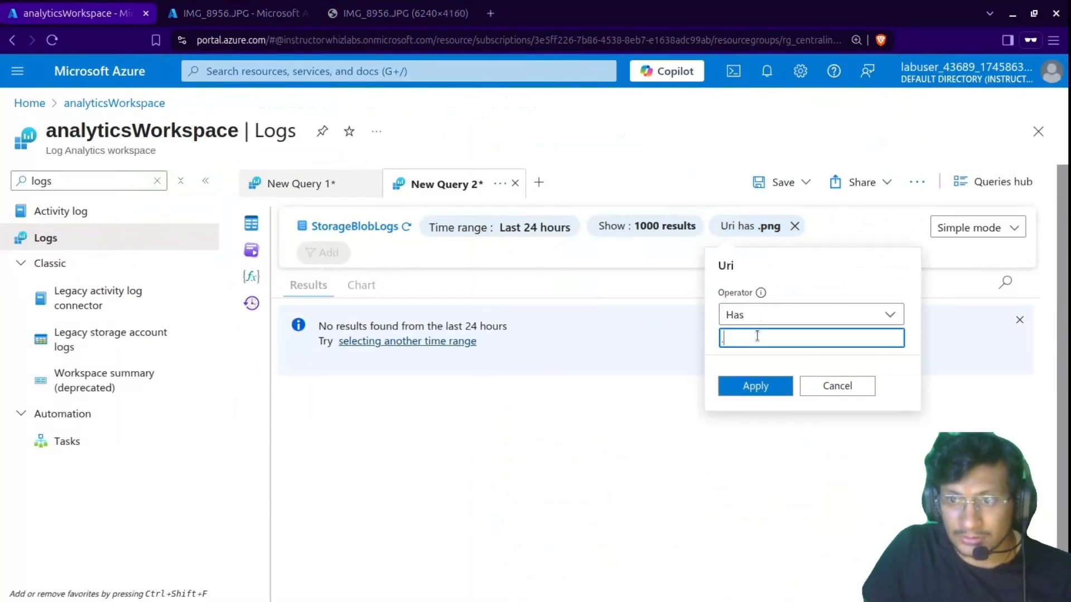
text(JP)
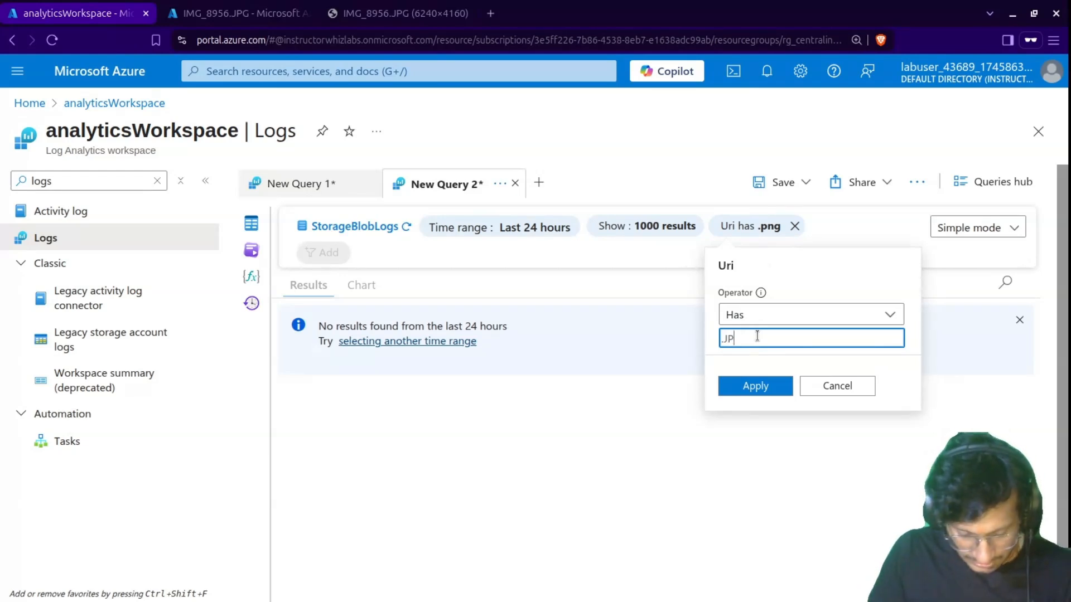
text(G)
click(759, 387)
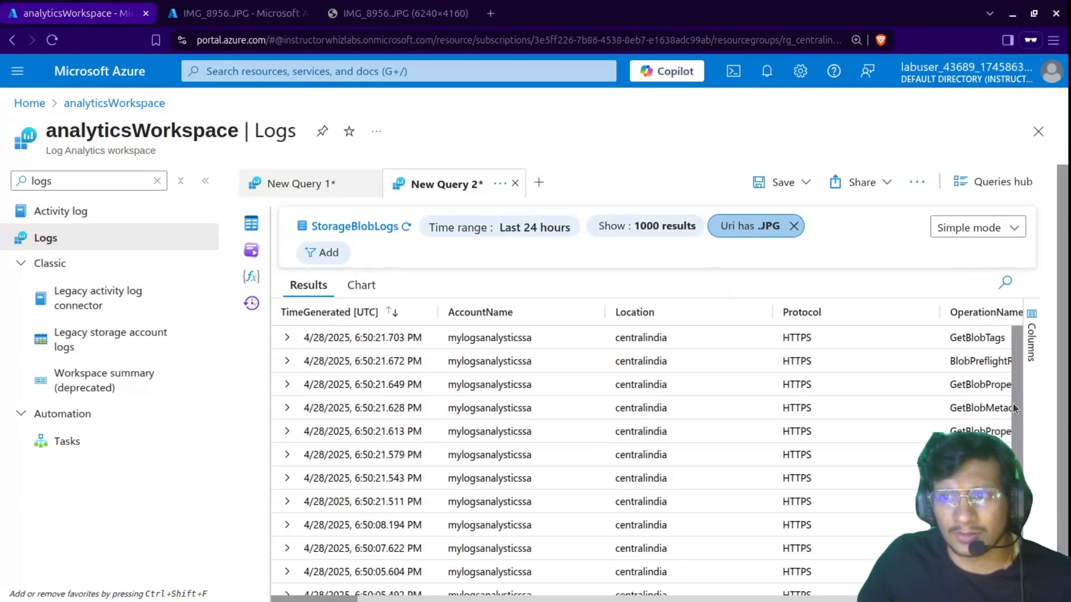
scroll(1018, 394, down, 1)
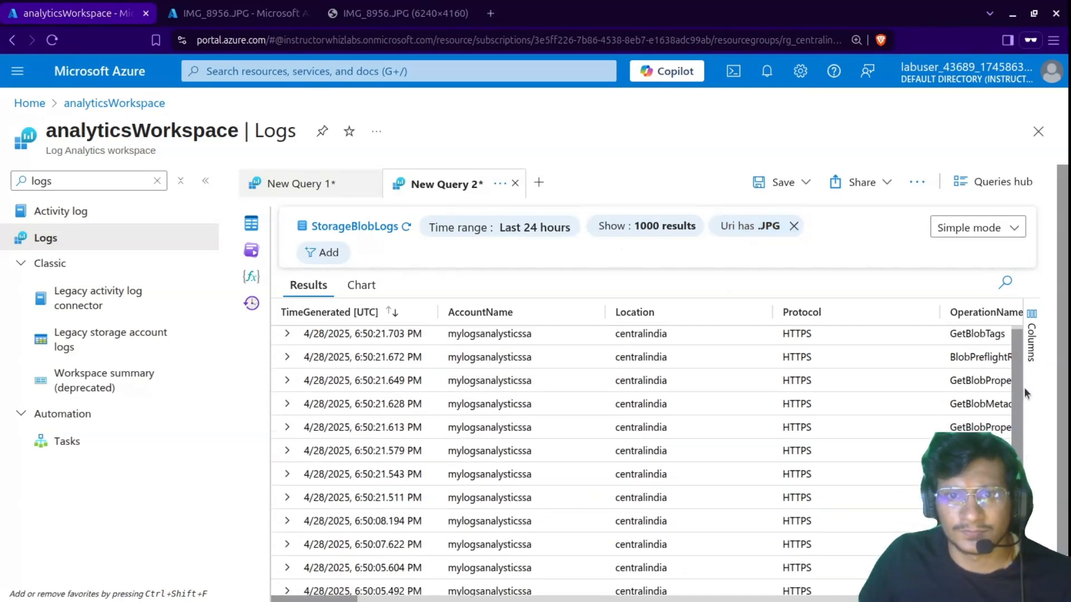
scroll(508, 553, right, 2)
scroll(509, 553, down, 1)
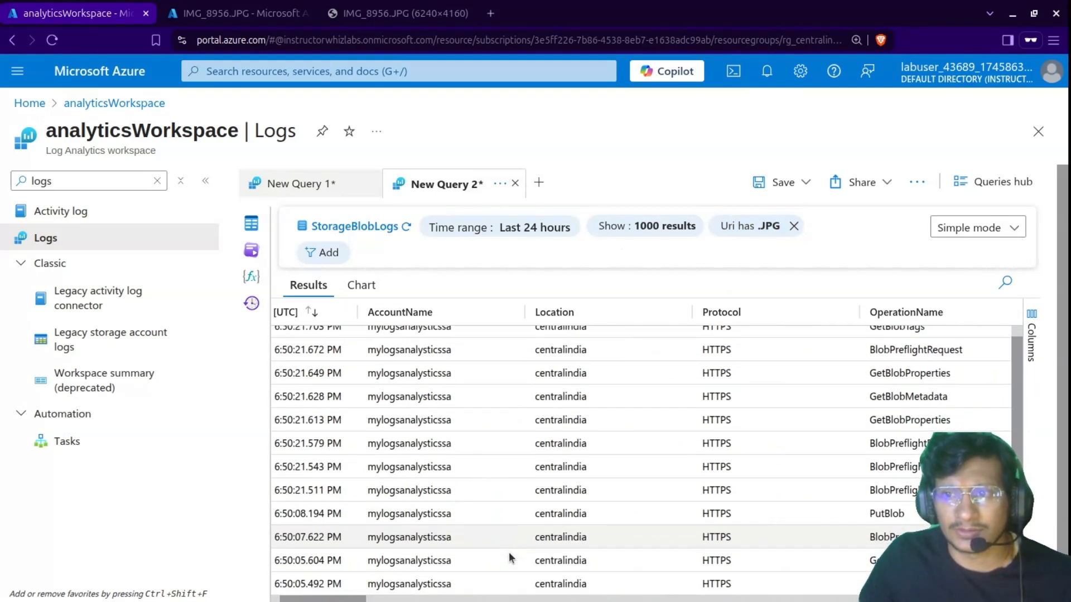
Examine the .JPG-filtered StorageBlobLogs entries across all columns, including operation names, authentication types, status codes, caller IP addresses and request sizes.
scroll(509, 557, left, 1)
scroll(509, 556, right, 6)
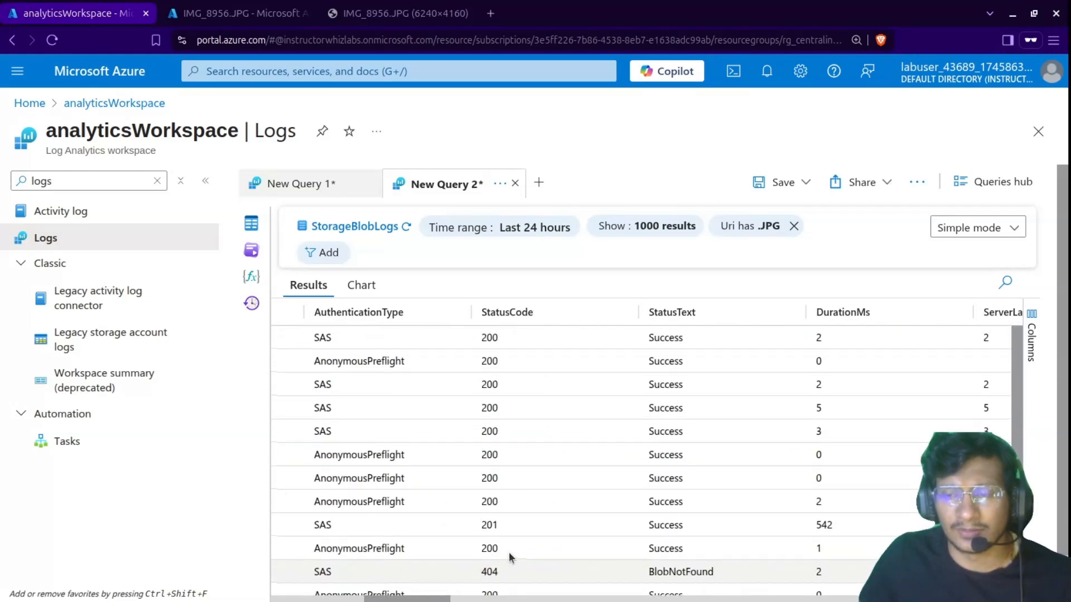
scroll(508, 552, right, 10)
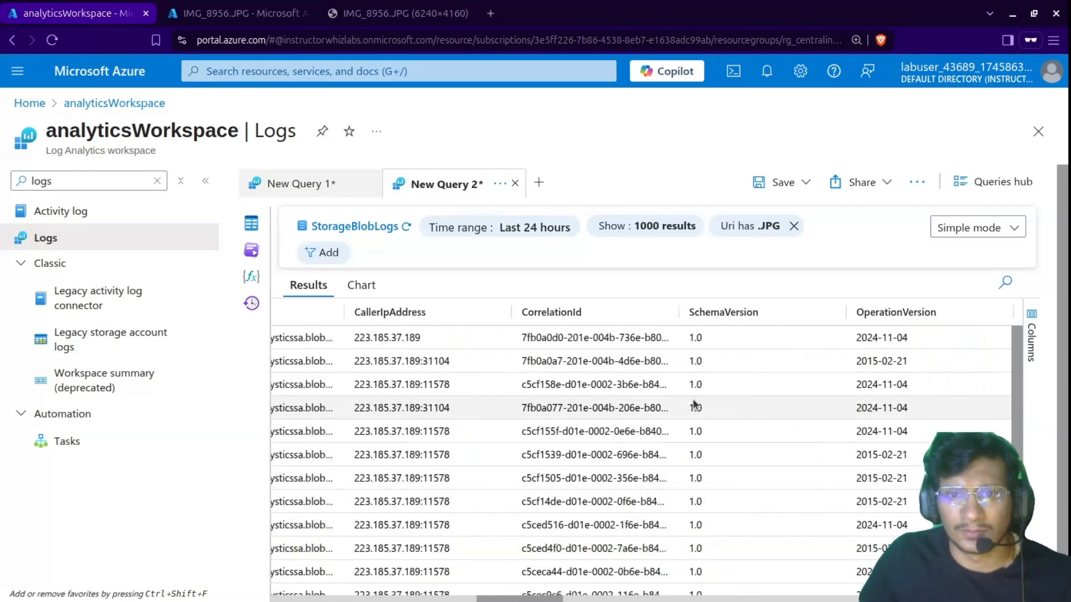
scroll(693, 399, right, 15)
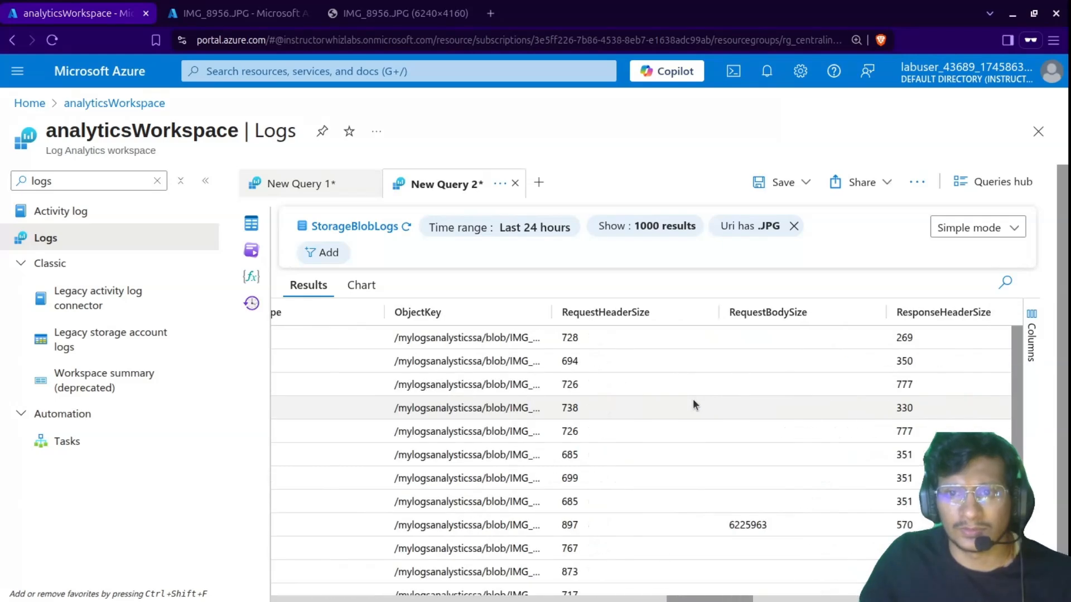
scroll(693, 399, right, 15)
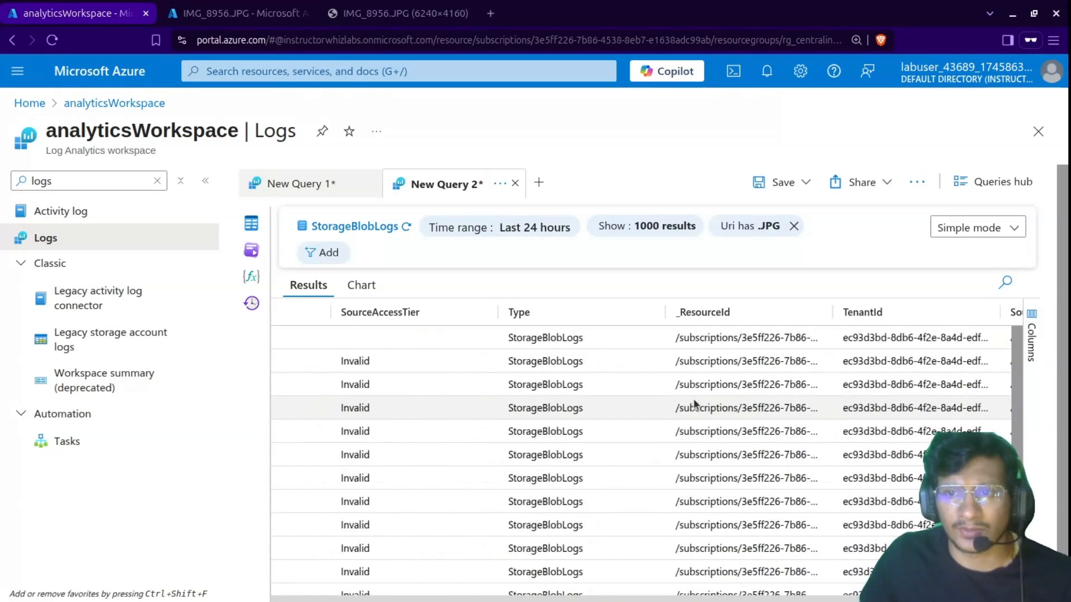
scroll(694, 400, right, 3)
scroll(694, 400, left, 1)
scroll(694, 400, right, 1)
scroll(694, 399, left, 6)
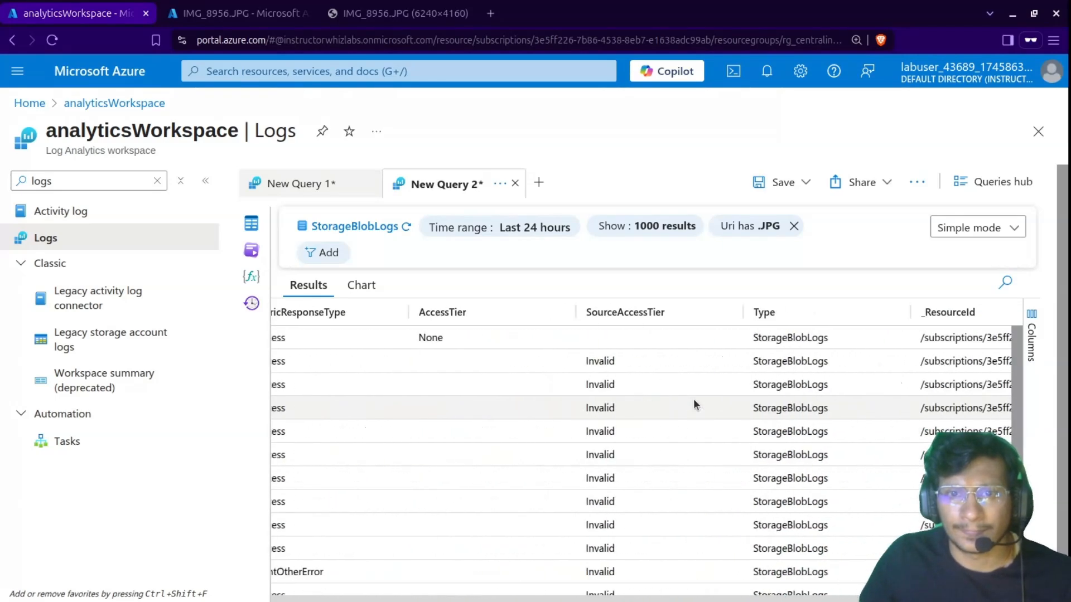
scroll(694, 399, left, 12)
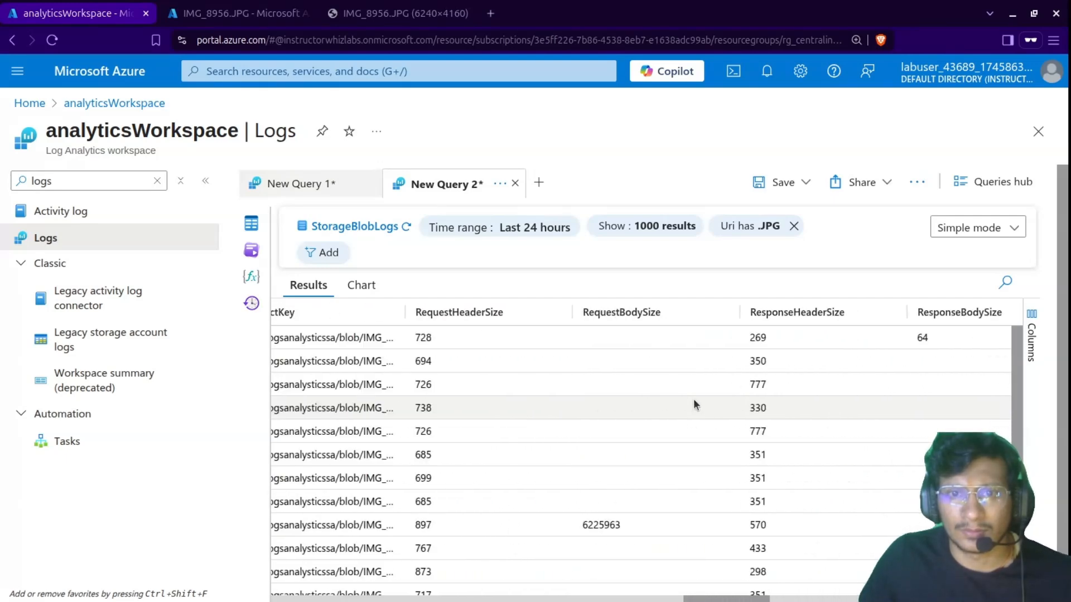
scroll(694, 400, left, 15)
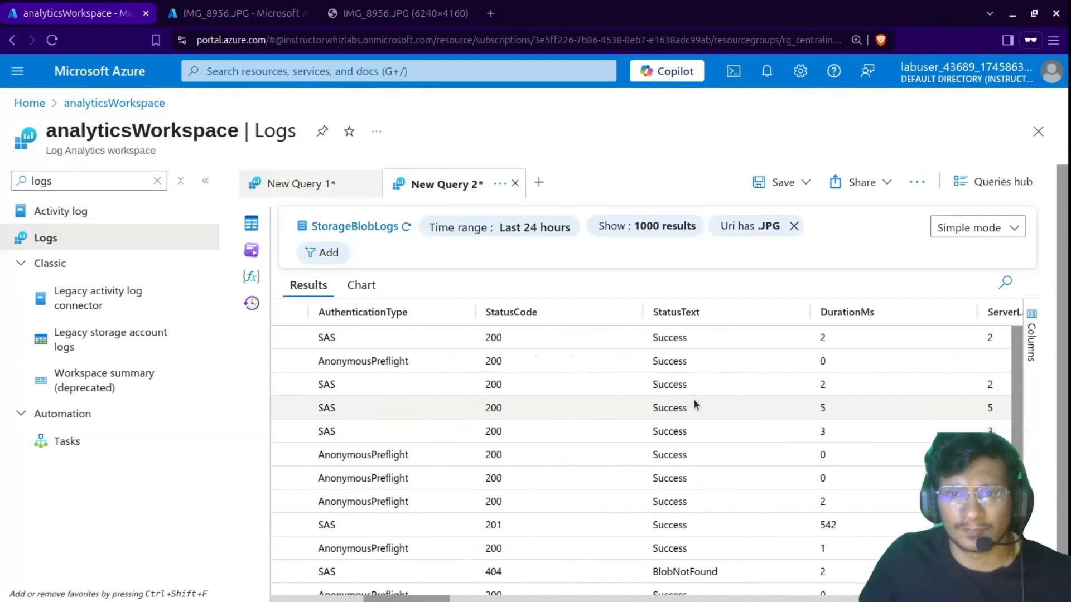
scroll(694, 400, left, 8)
scroll(694, 399, right, 3)
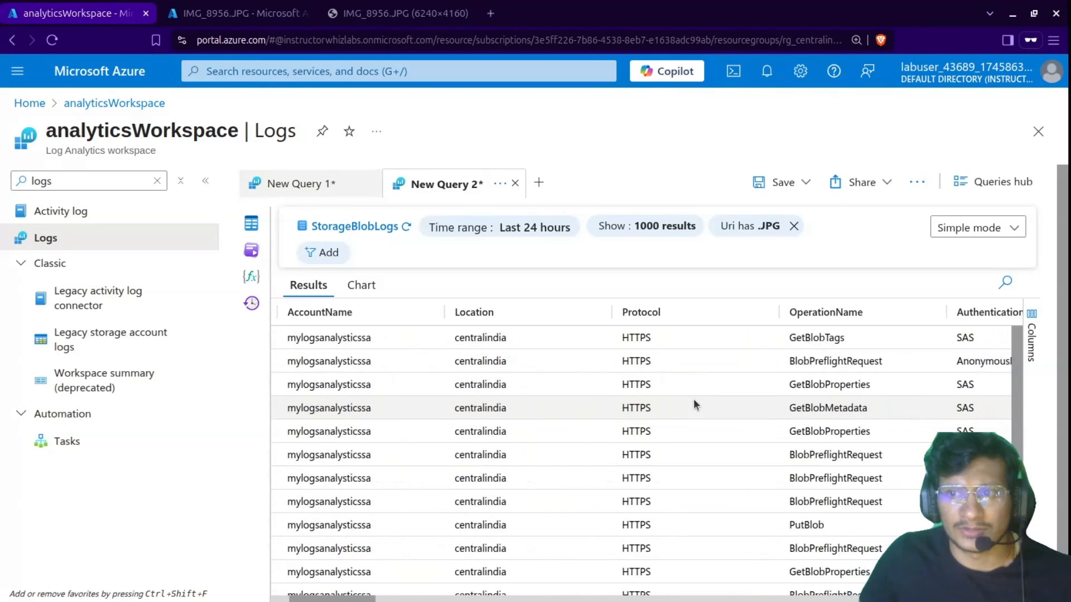
scroll(851, 400, down, 1)
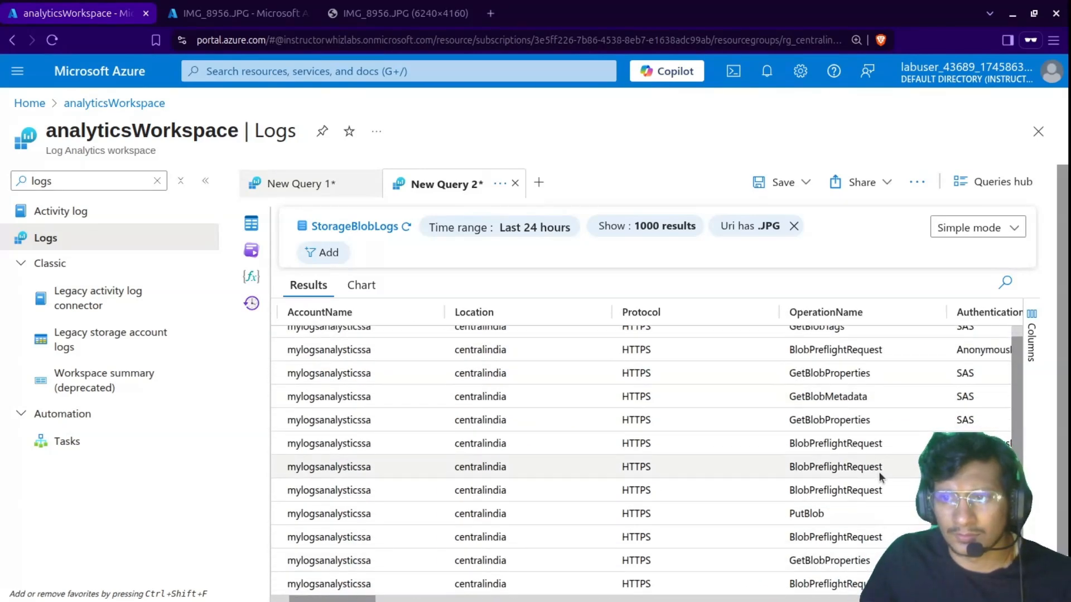
scroll(879, 474, right, 2)
scroll(879, 475, up, 1)
scroll(880, 476, right, 3)
scroll(880, 478, right, 3)
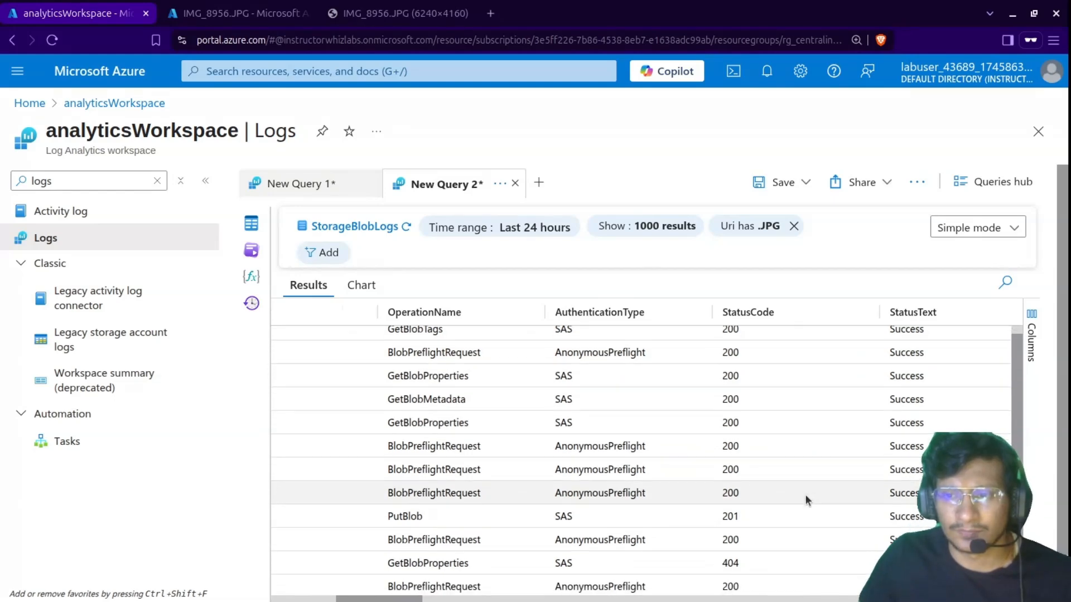
scroll(805, 494, down, 1)
On the browser tab showing the image, change the blob name in the URL to IMG.JPG and load that address.
click(344, 14)
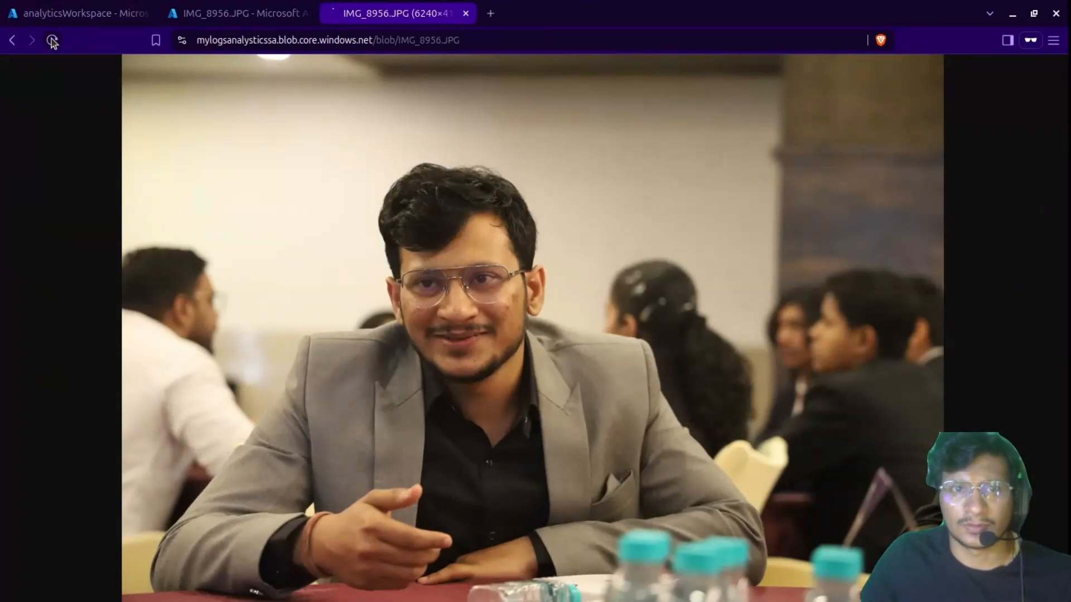
double_click(439, 40)
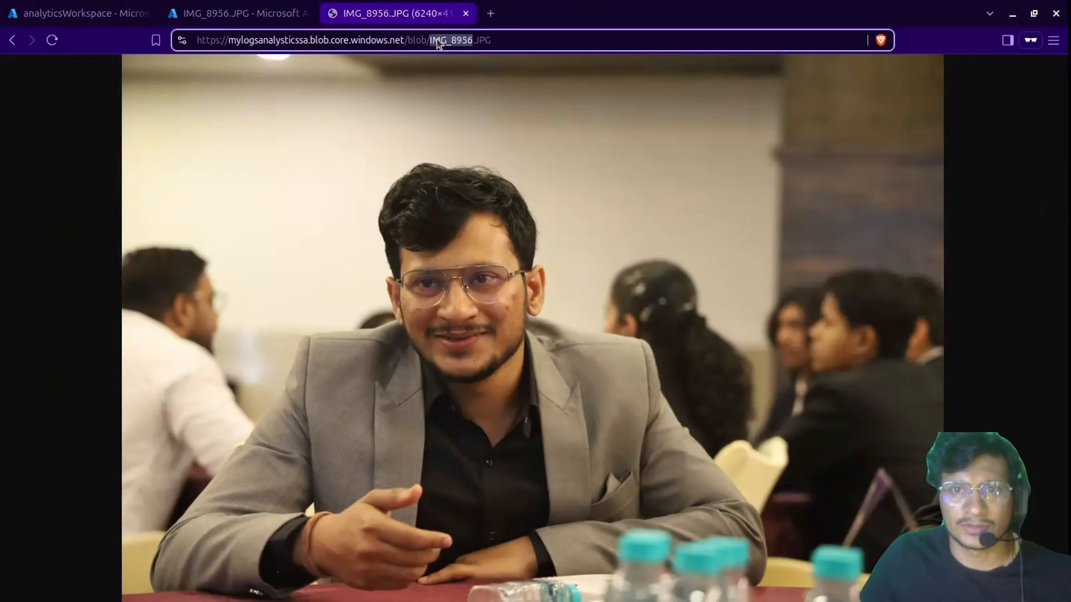
text(IMG)
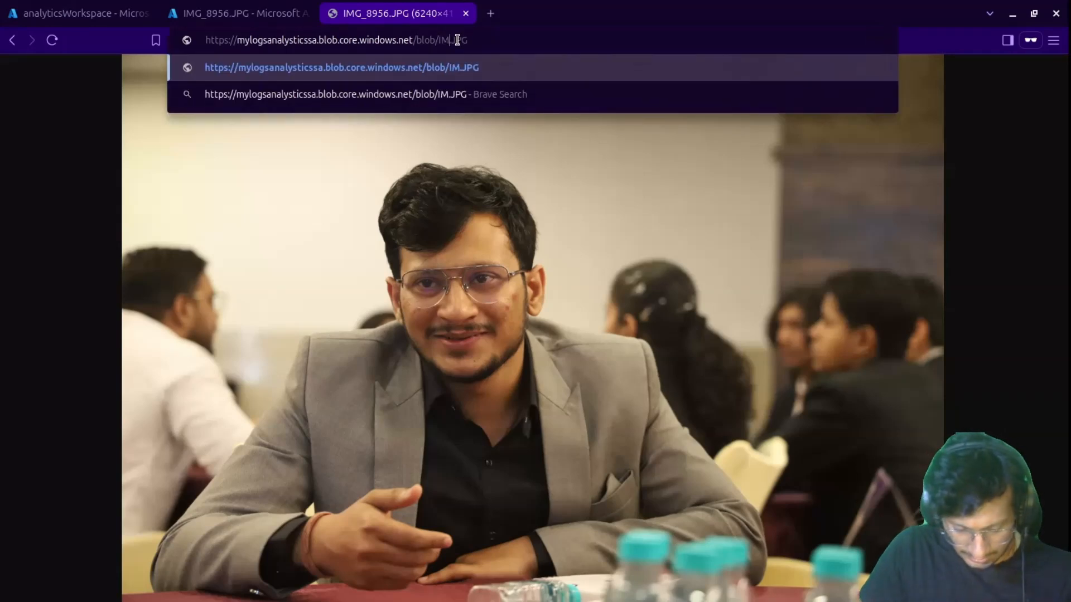
key(Return)
click(252, 22)
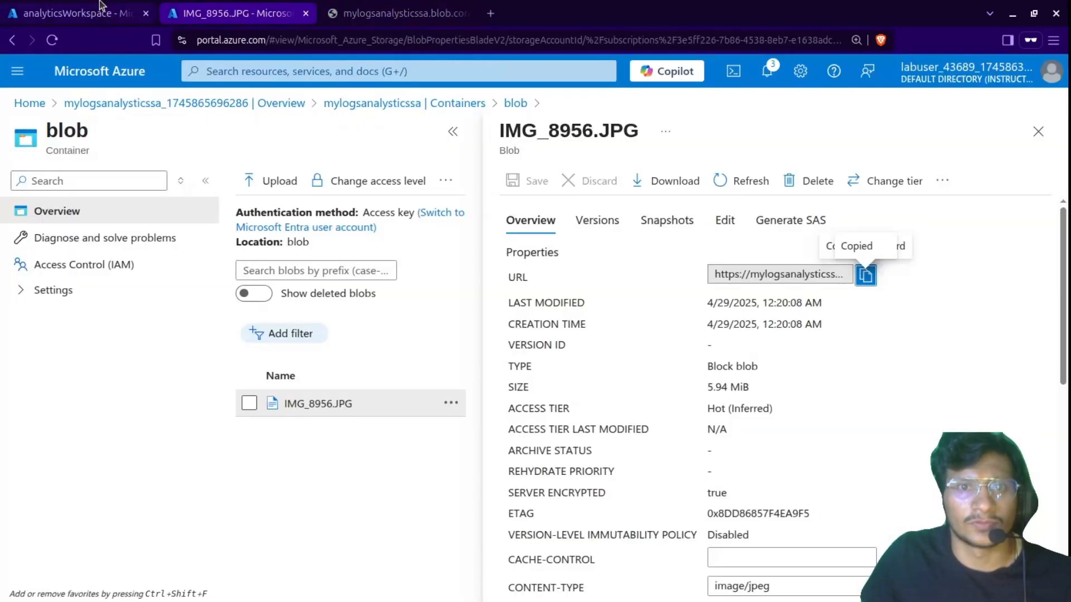
click(84, 13)
click(329, 14)
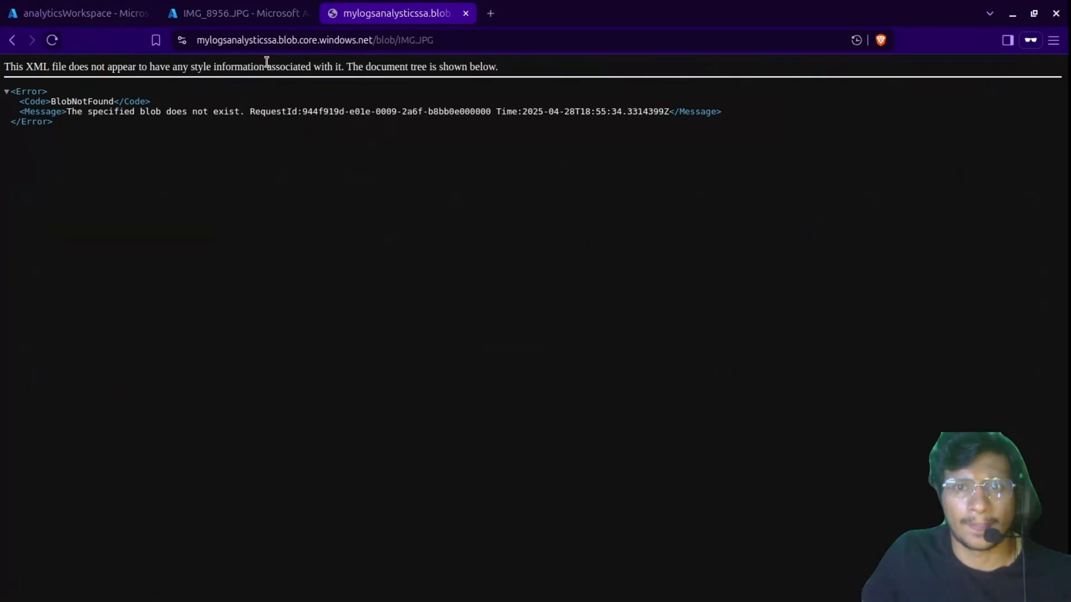
click(454, 40)
double_click(438, 40)
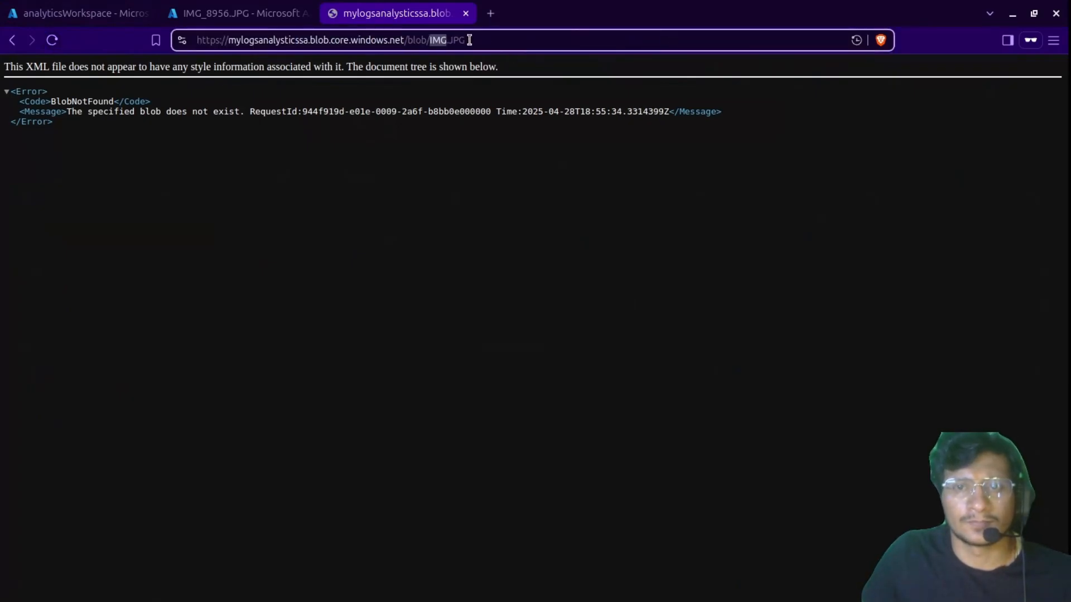
Back on the analyticsWorkspace browser tab, set the query's time range to Last hour and review the operation and status columns.
click(98, 5)
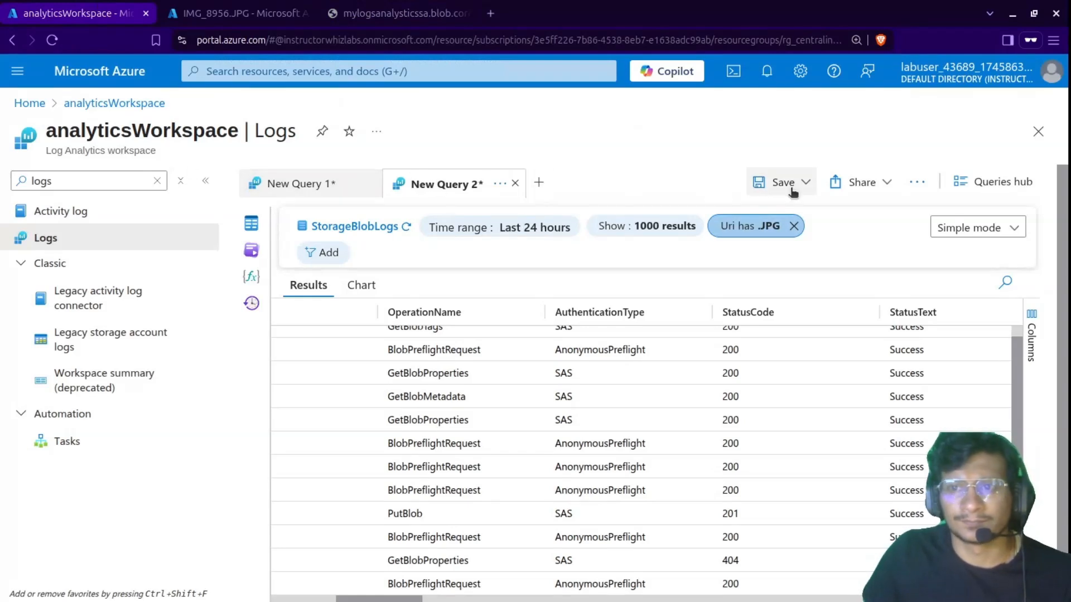
click(564, 229)
click(502, 281)
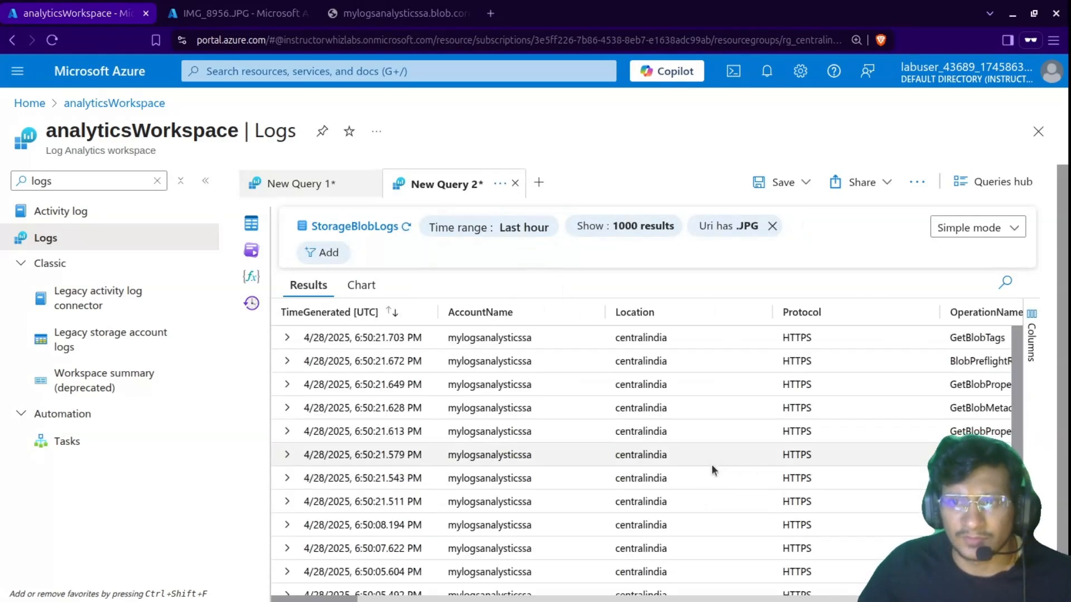
scroll(730, 461, right, 5)
scroll(730, 461, right, 10)
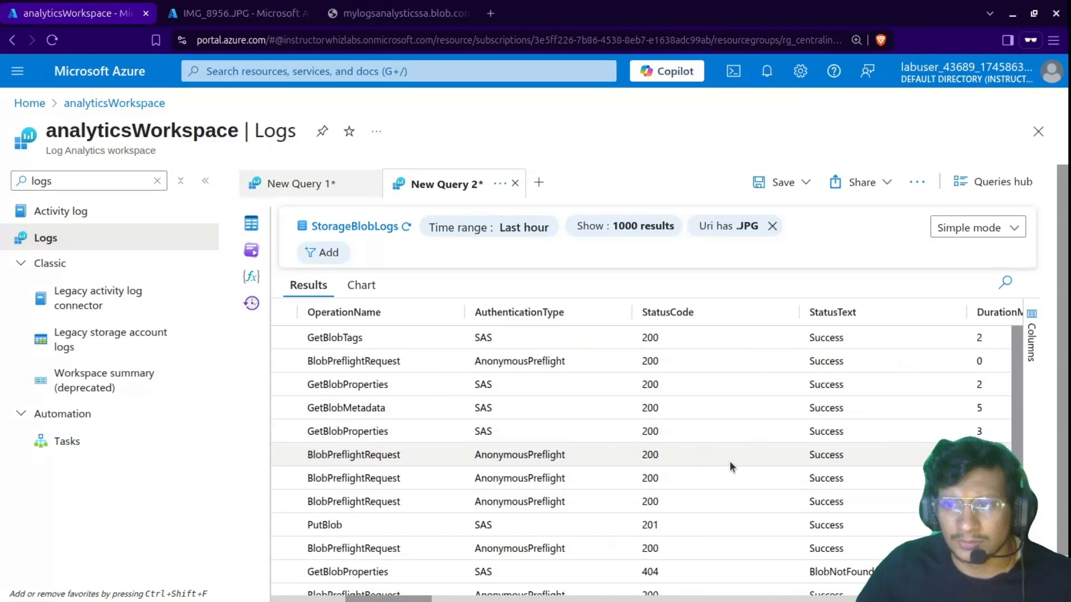
scroll(729, 460, left, 3)
scroll(724, 406, left, 3)
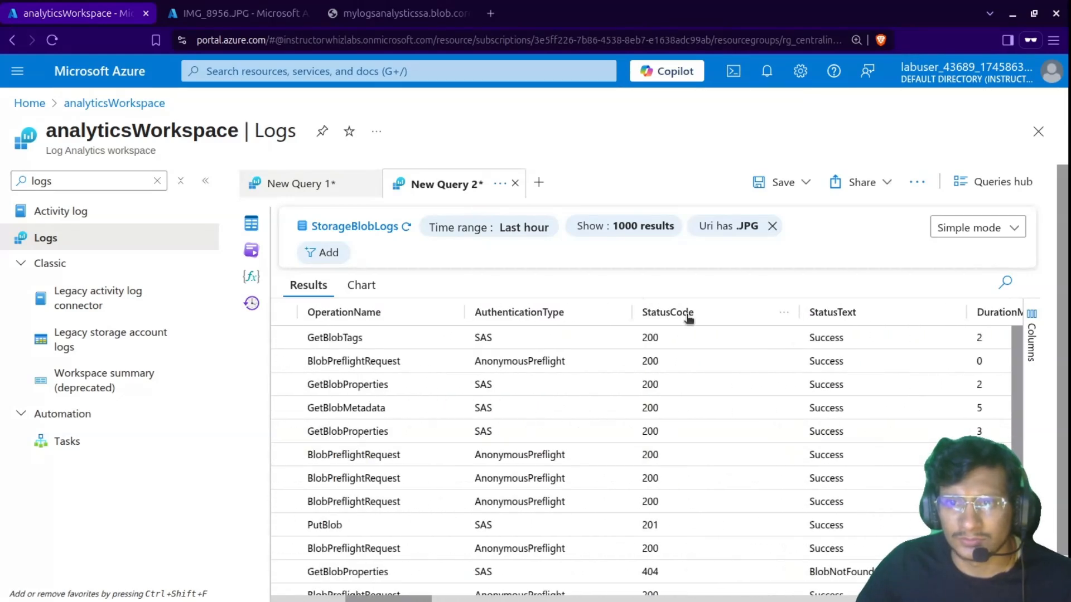
Sort the filtered log entries by StatusCode in descending order and check the entry with the highest code.
click(668, 313)
click(668, 312)
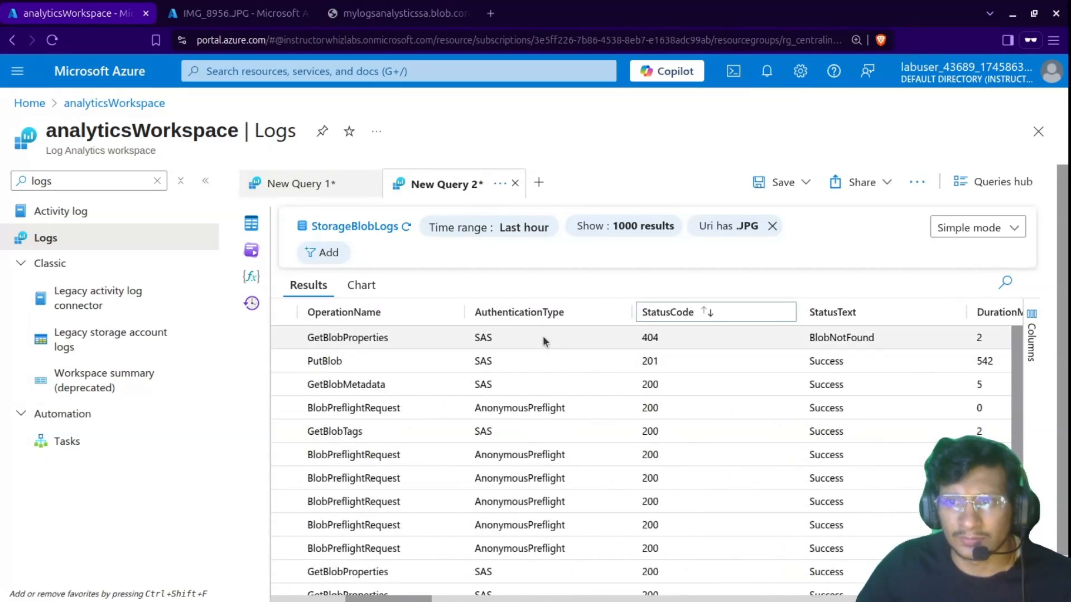
scroll(780, 347, right, 2)
scroll(780, 344, left, 6)
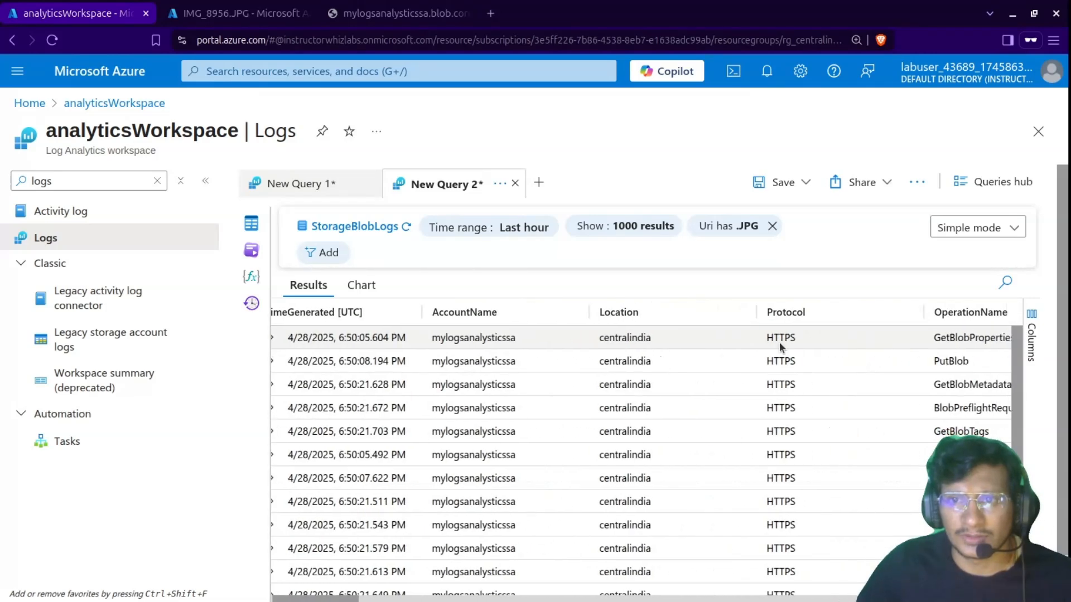
Remove the Uri filter from the StorageBlobLogs query and sort the entries by TimeGenerated with the newest first.
click(772, 226)
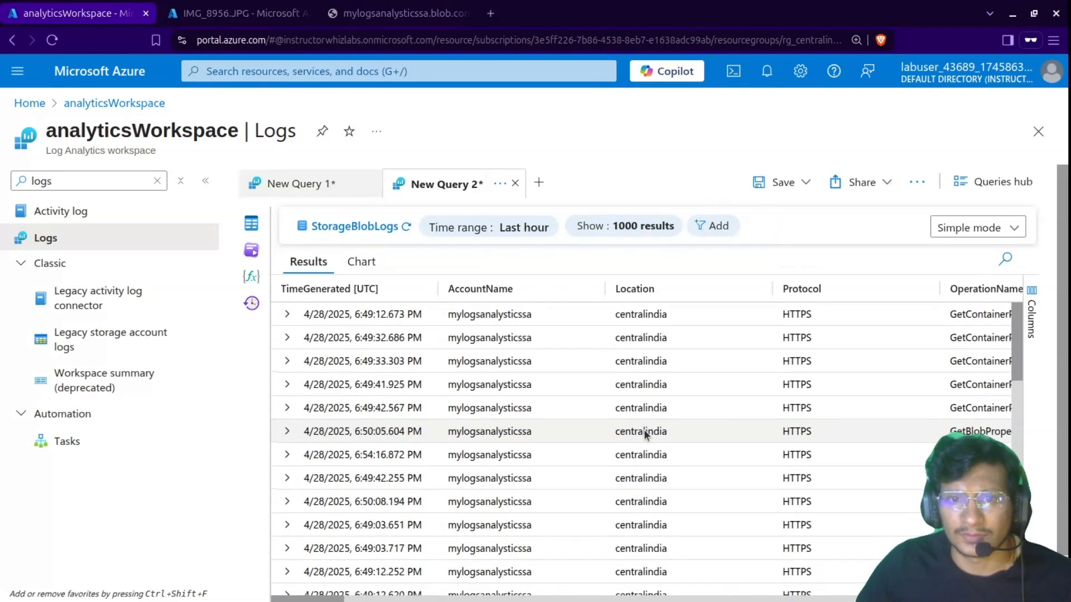
scroll(398, 423, down, 5)
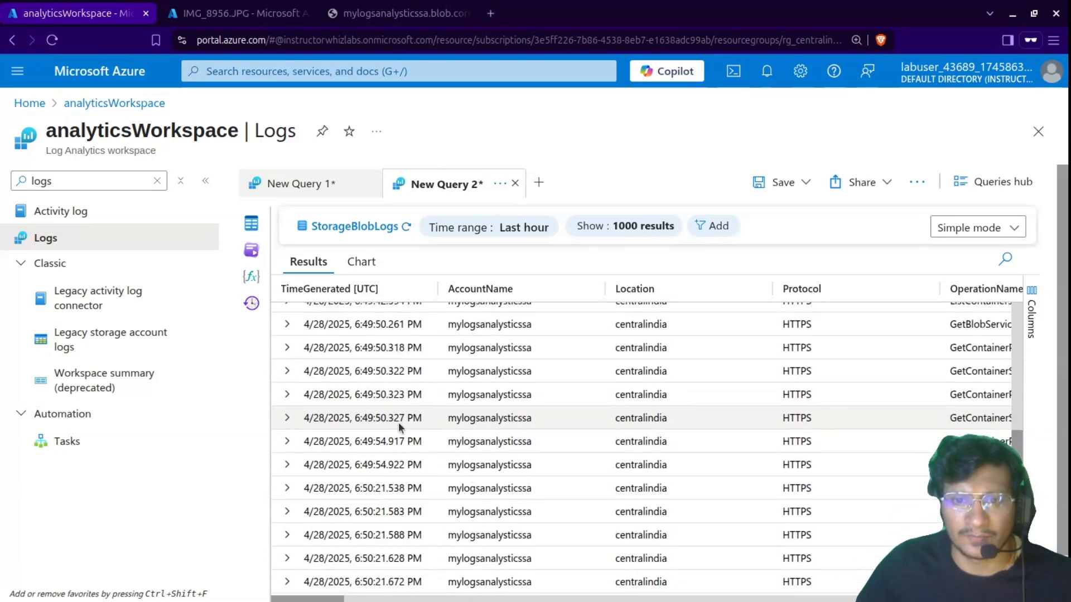
click(333, 289)
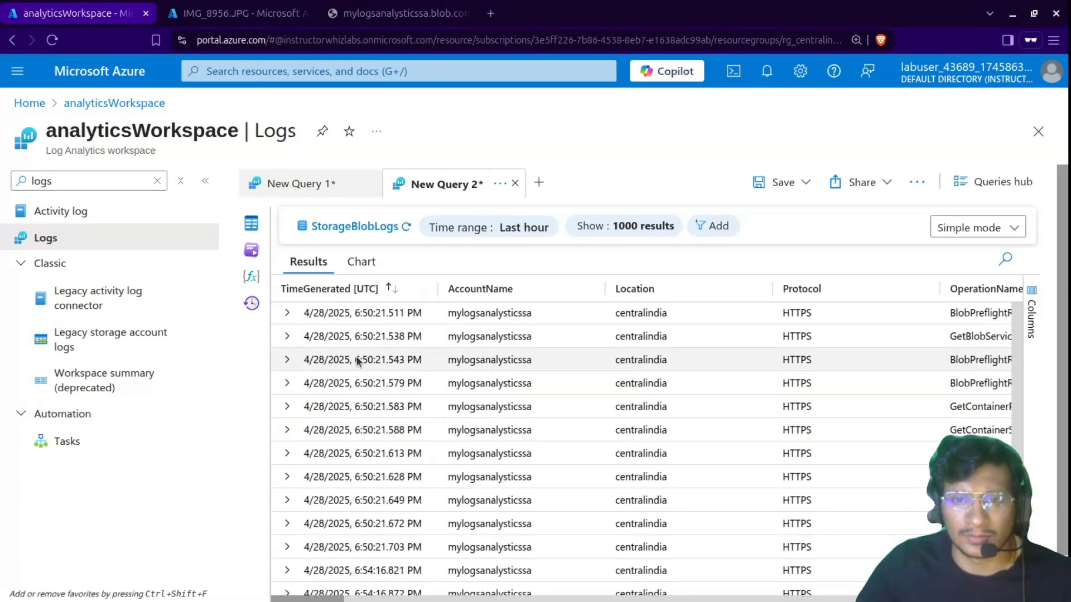
scroll(357, 357, down, 2)
click(352, 286)
scroll(381, 397, up, 3)
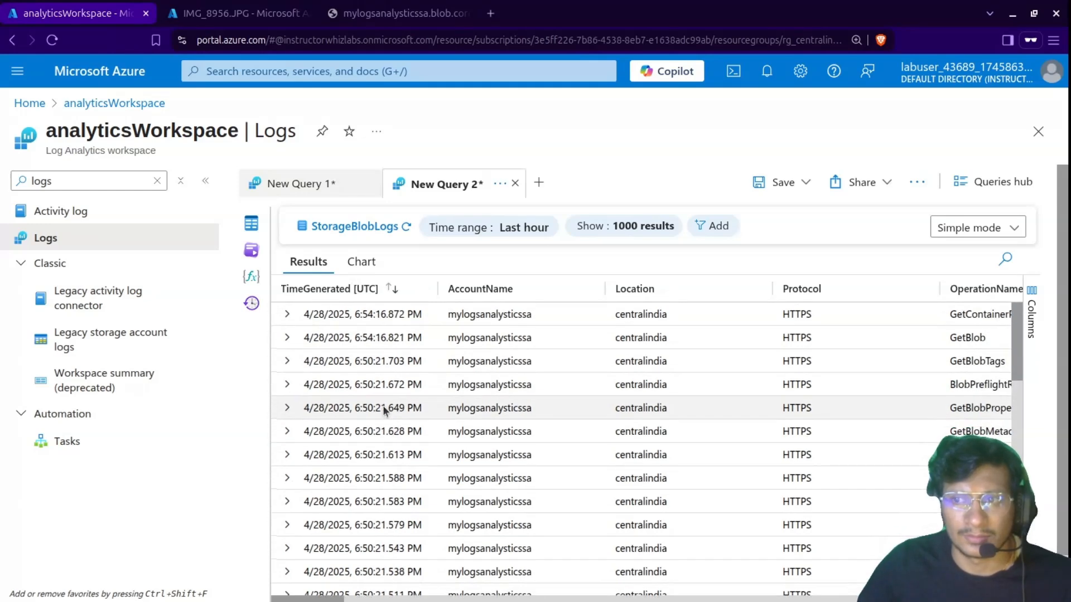
Check the operation name, authentication type and status code of the newest GetBlob entry.
scroll(606, 393, right, 10)
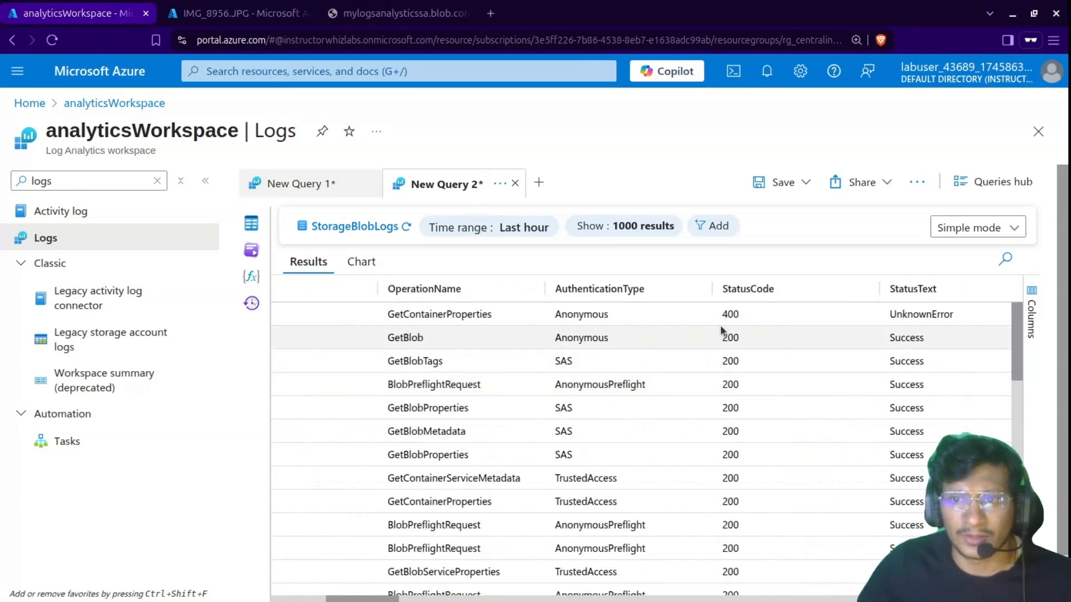
click(404, 340)
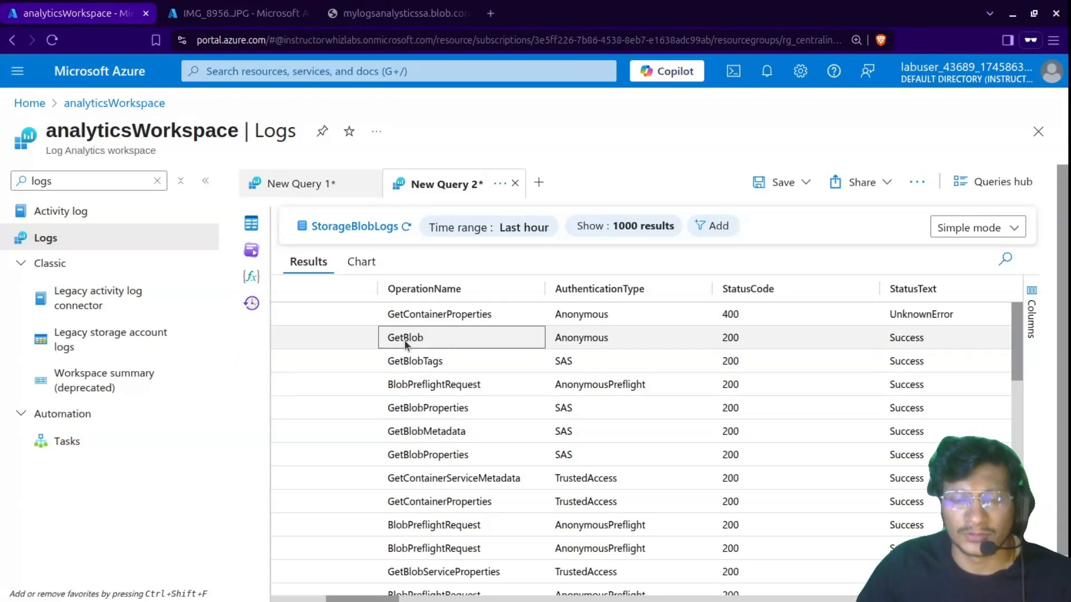
click(601, 341)
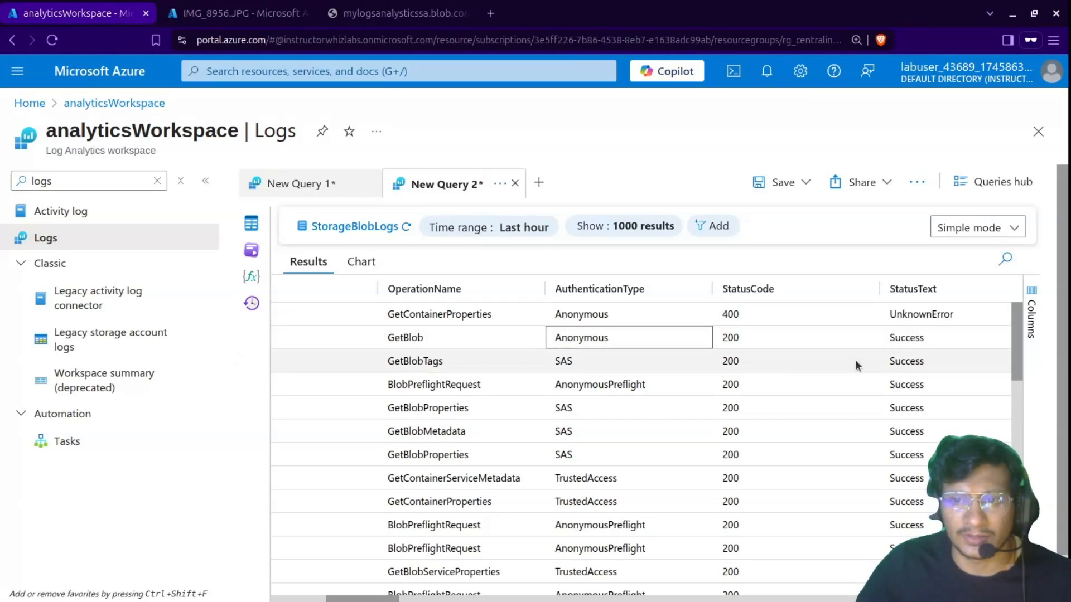
On the blob URL browser tab, check the IMG.JPG error code, return to the IMG_8956.JPG image and reload it.
click(362, 5)
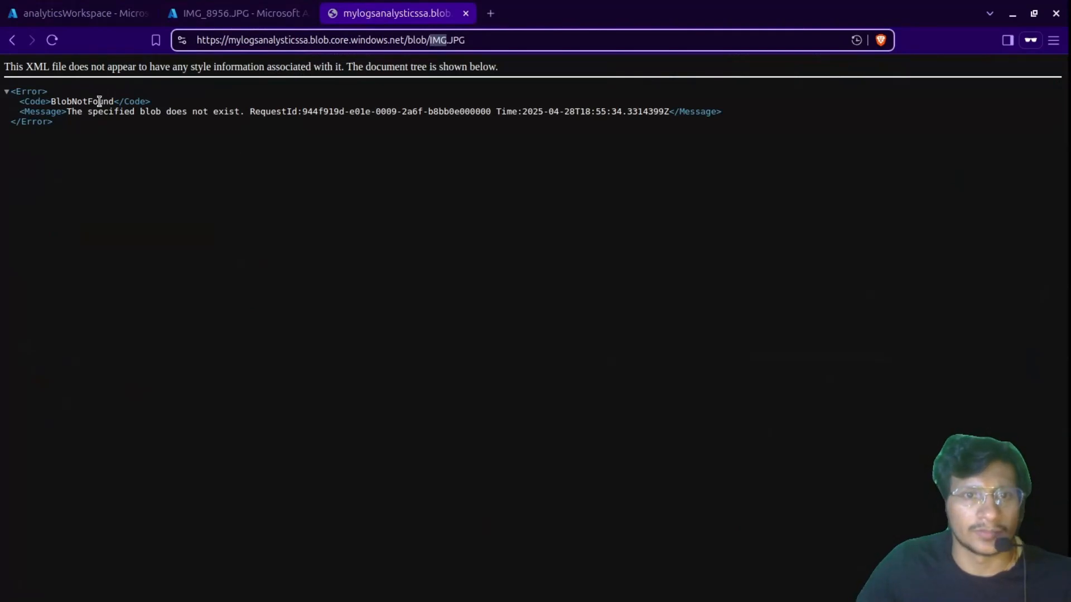
double_click(100, 102)
click(227, 7)
click(348, 9)
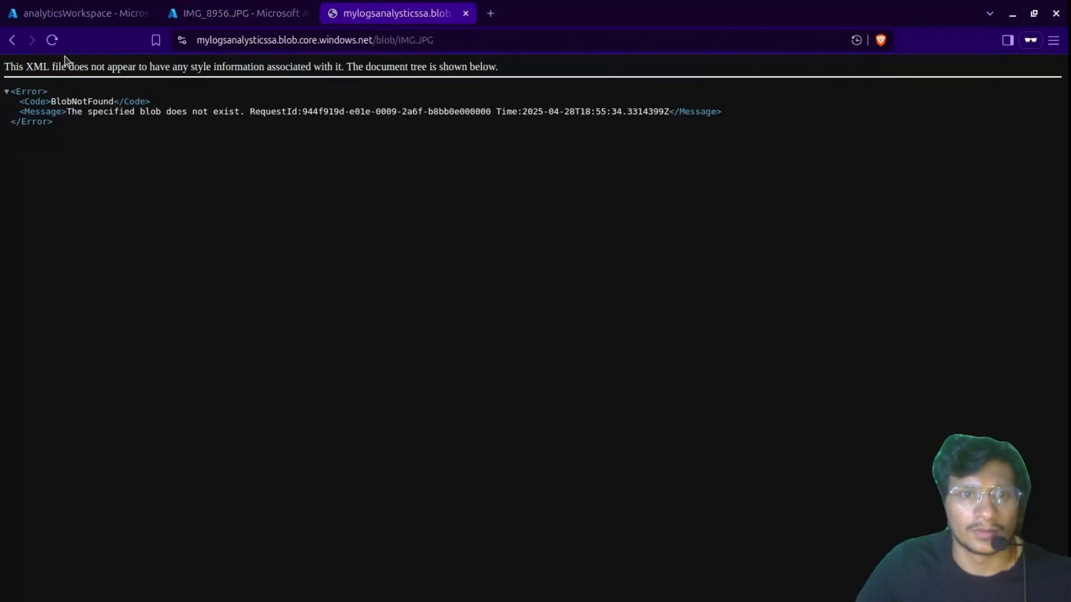
click(10, 40)
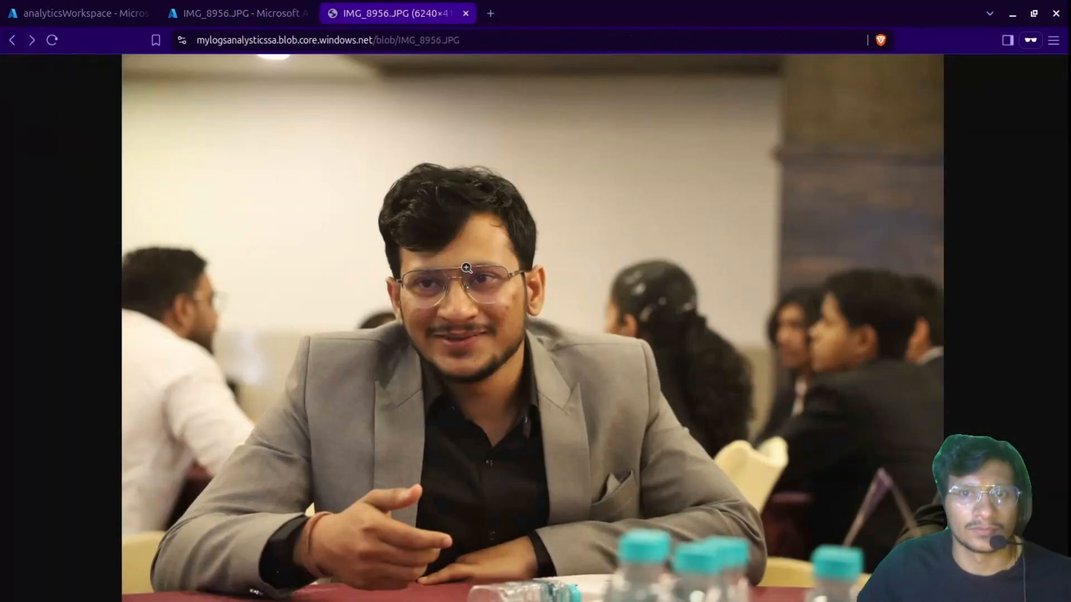
click(51, 42)
Back on the analyticsWorkspace browser tab, refresh the StorageBlobLogs results and expand the details of the newest GetBlob entry.
click(65, 14)
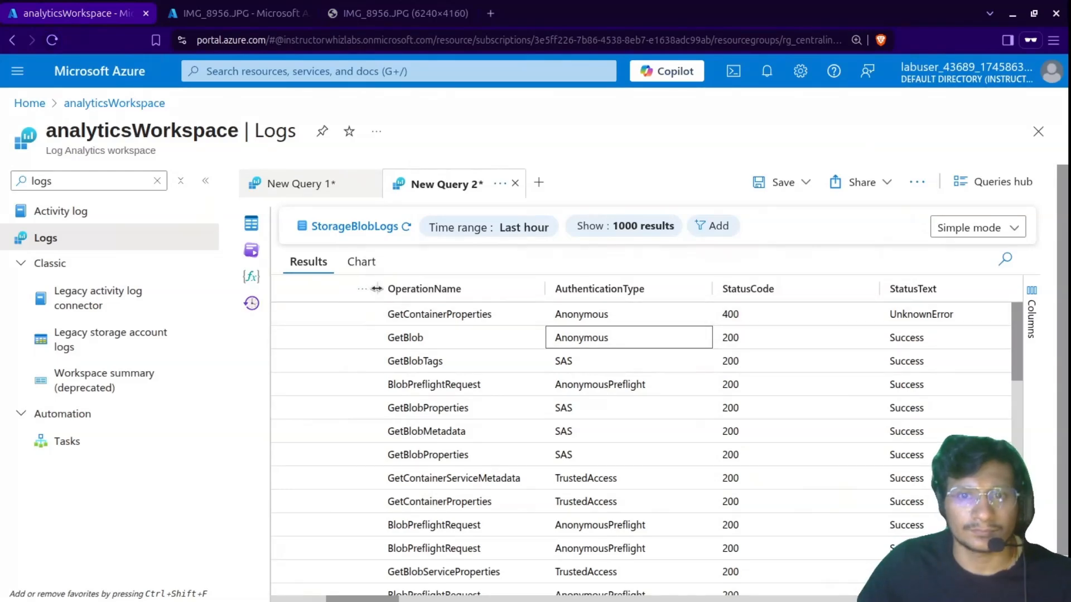
click(406, 227)
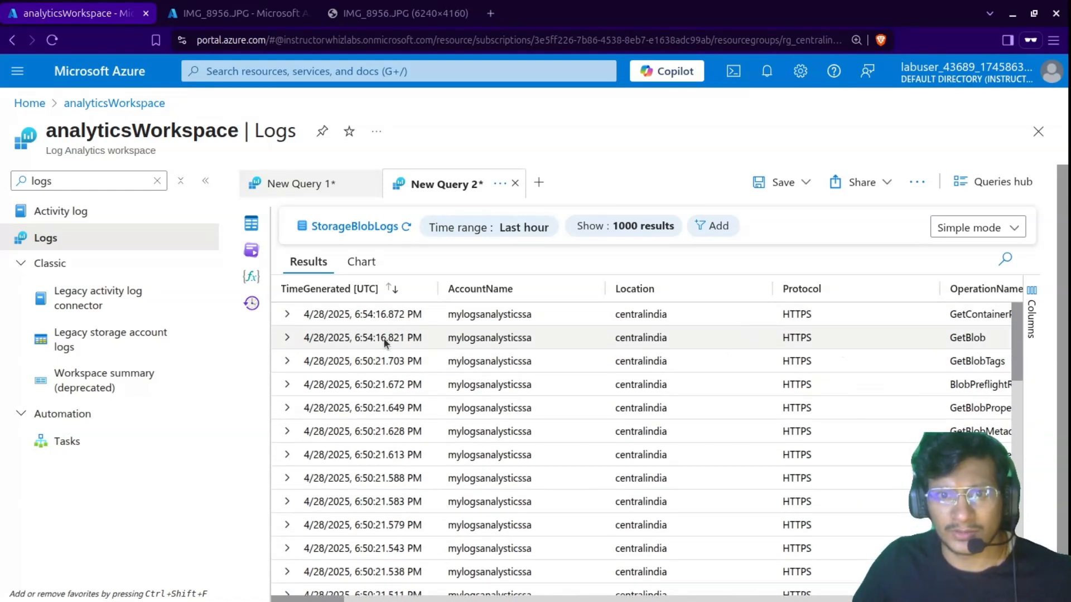
click(287, 338)
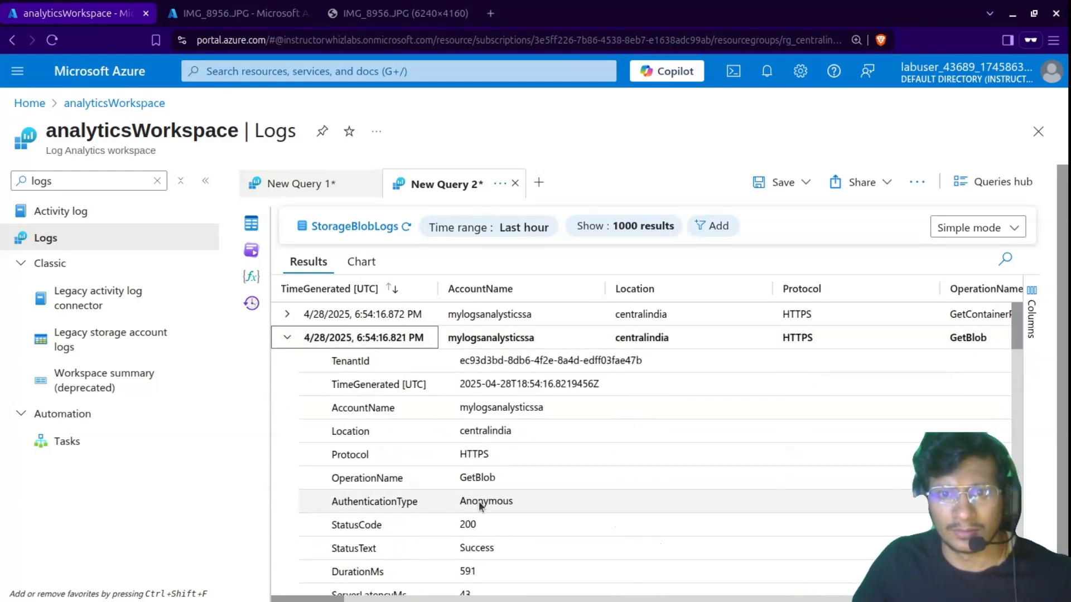
Review all fields of the expanded GetBlob entry down to its resource ID, and collapse the entry.
scroll(478, 501, down, 5)
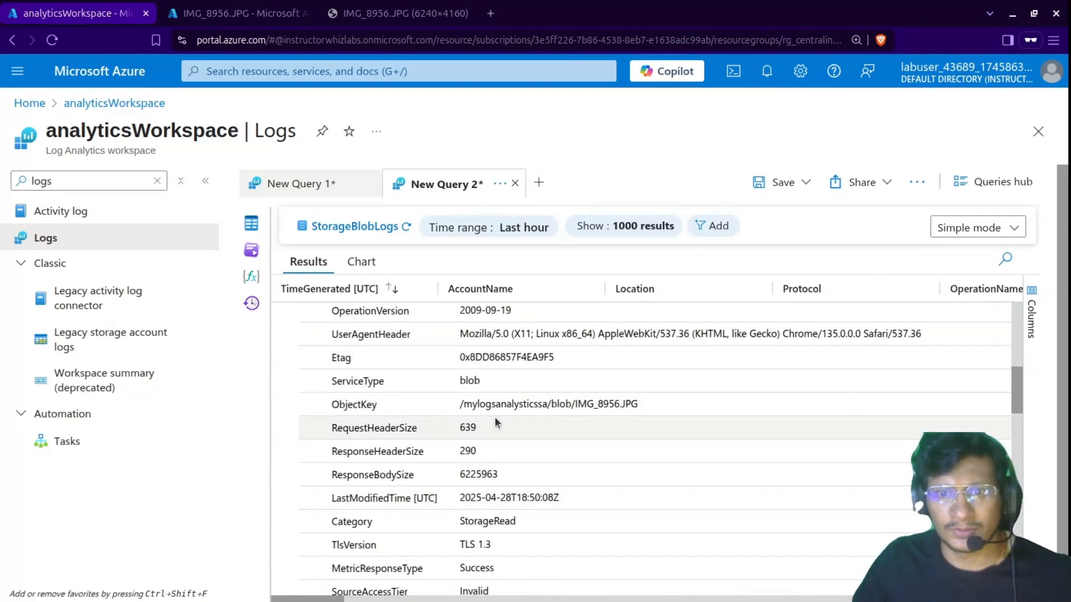
scroll(502, 446, down, 8)
scroll(479, 482, up, 5)
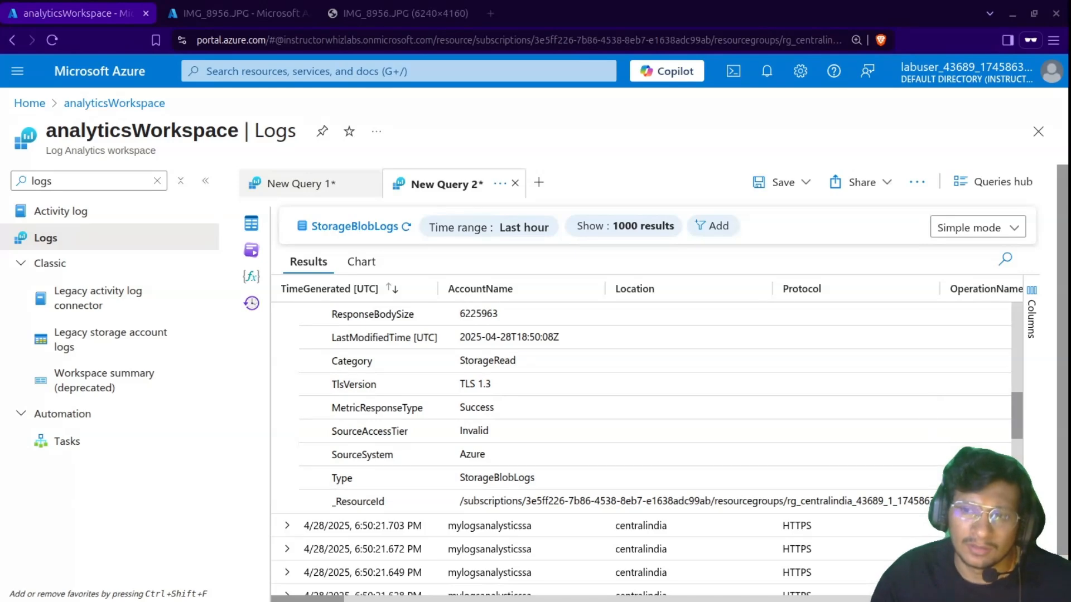
drag(1019, 418, 1049, 321)
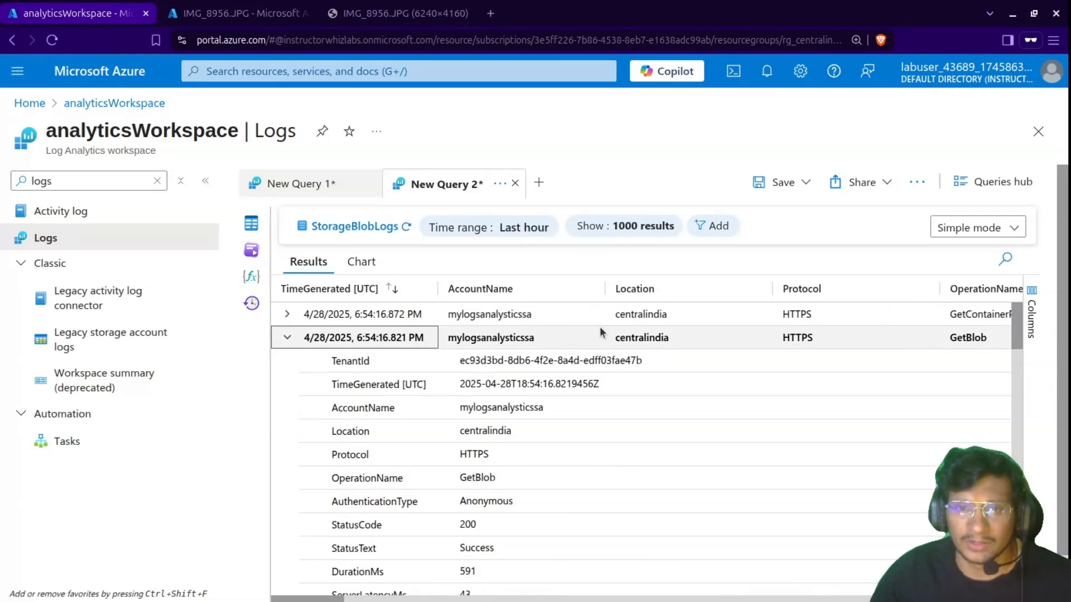
click(284, 338)
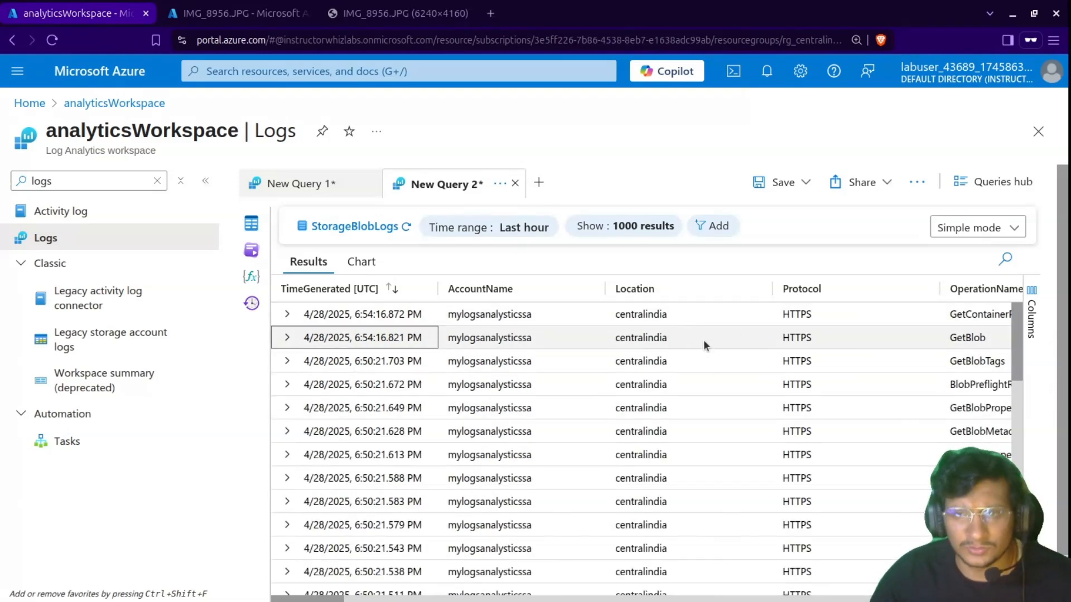
Examine the operation name, authentication type, status and duration columns across the listed StorageBlobLogs entries.
scroll(704, 340, right, 2)
scroll(704, 340, left, 2)
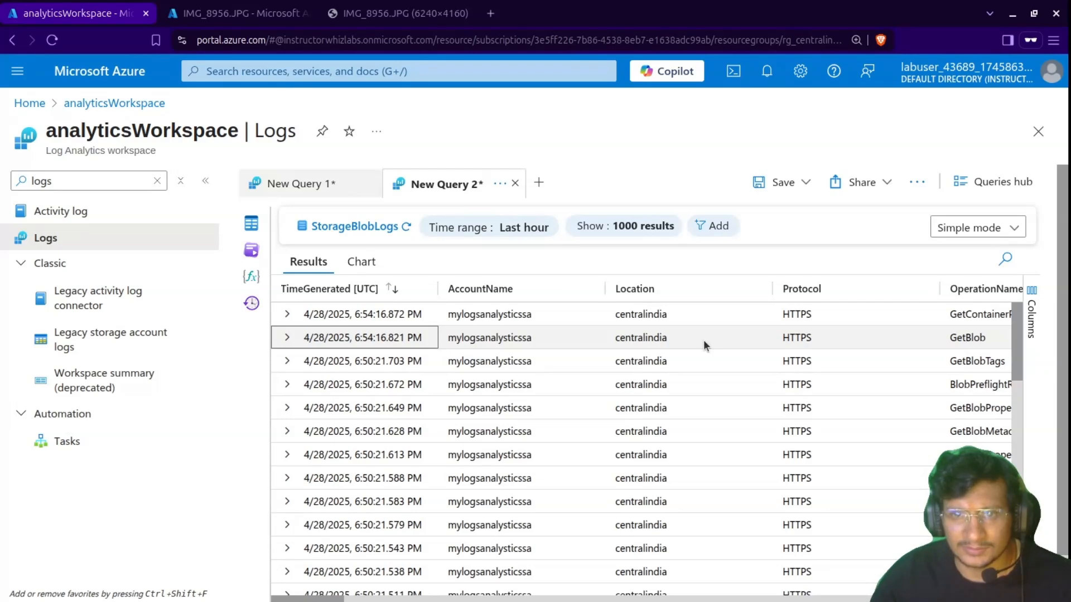
scroll(704, 340, right, 10)
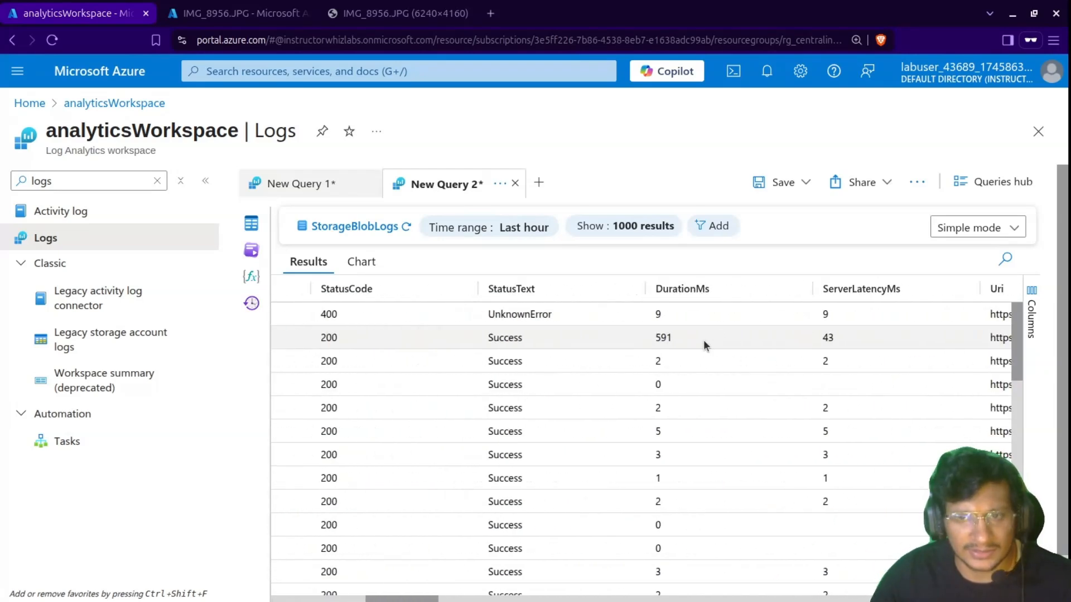
scroll(704, 340, right, 5)
scroll(704, 340, left, 7)
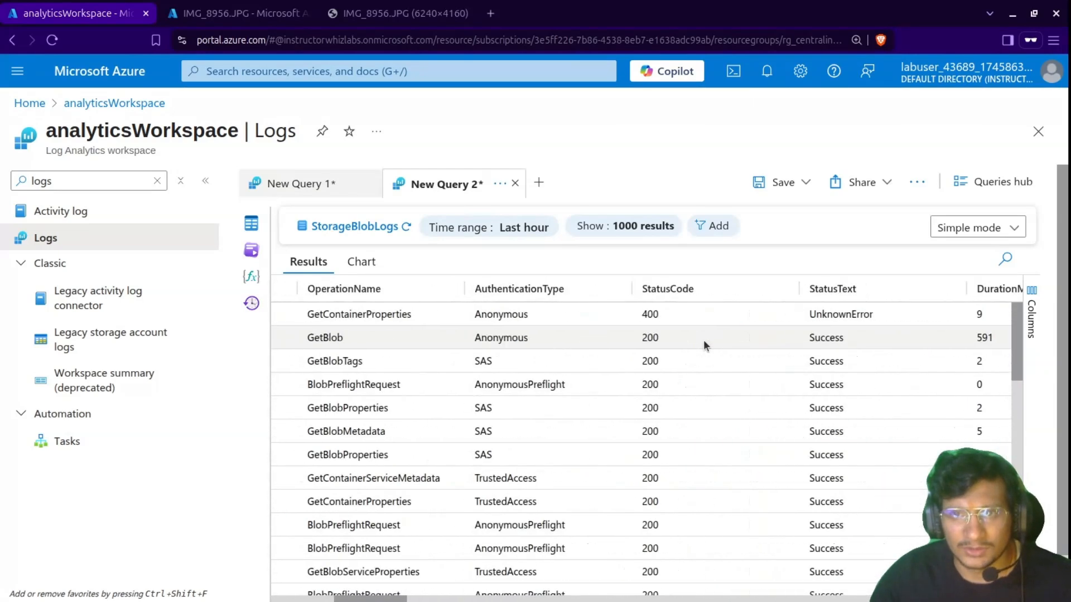
scroll(704, 340, left, 8)
scroll(704, 340, right, 2)
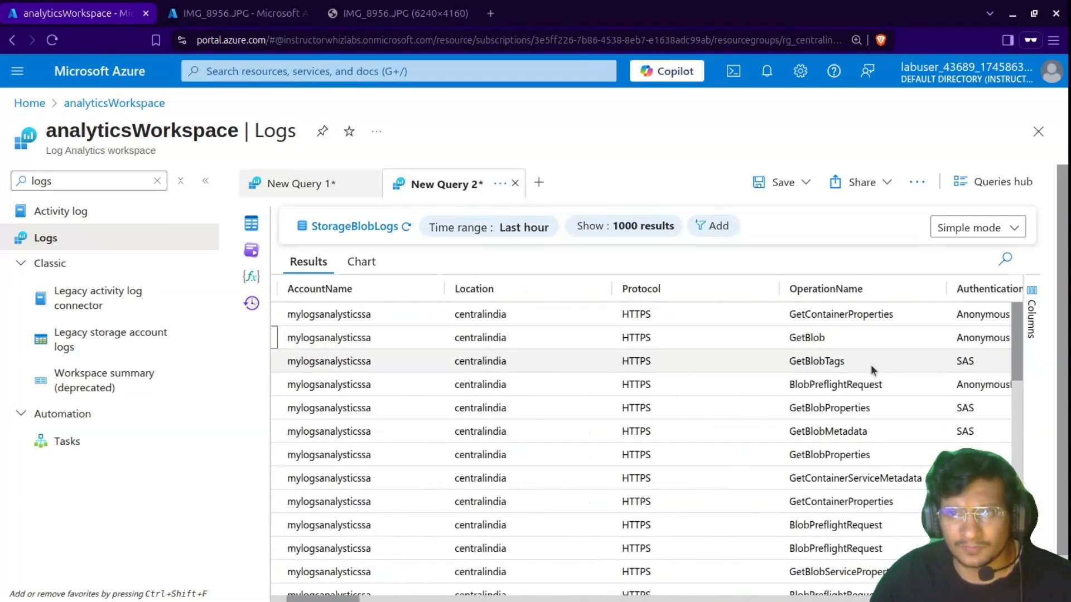
click(714, 225)
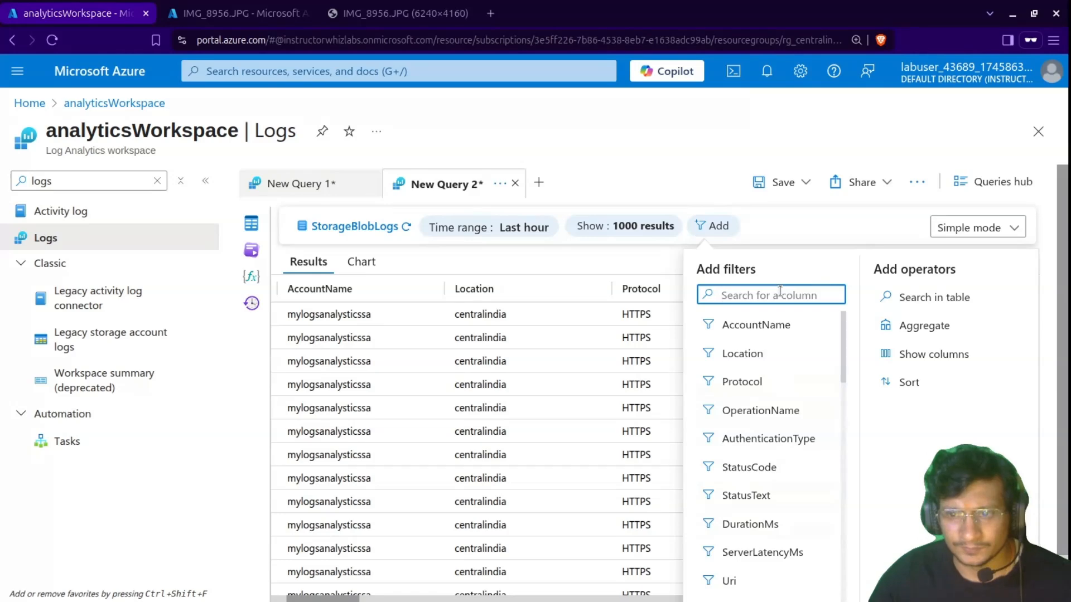
scroll(806, 446, down, 6)
scroll(806, 446, up, 5)
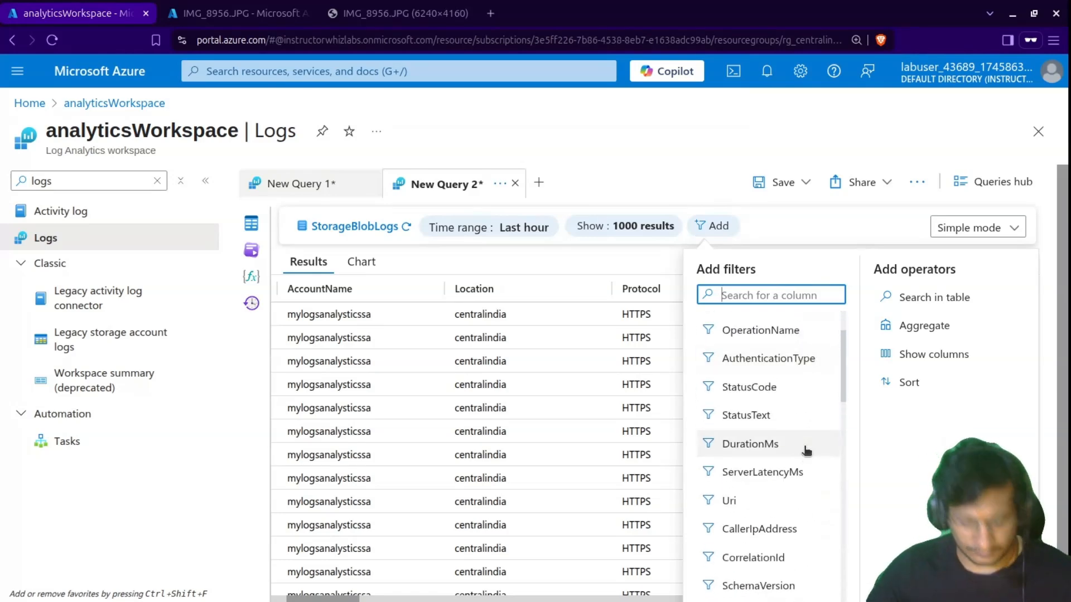
click(792, 418)
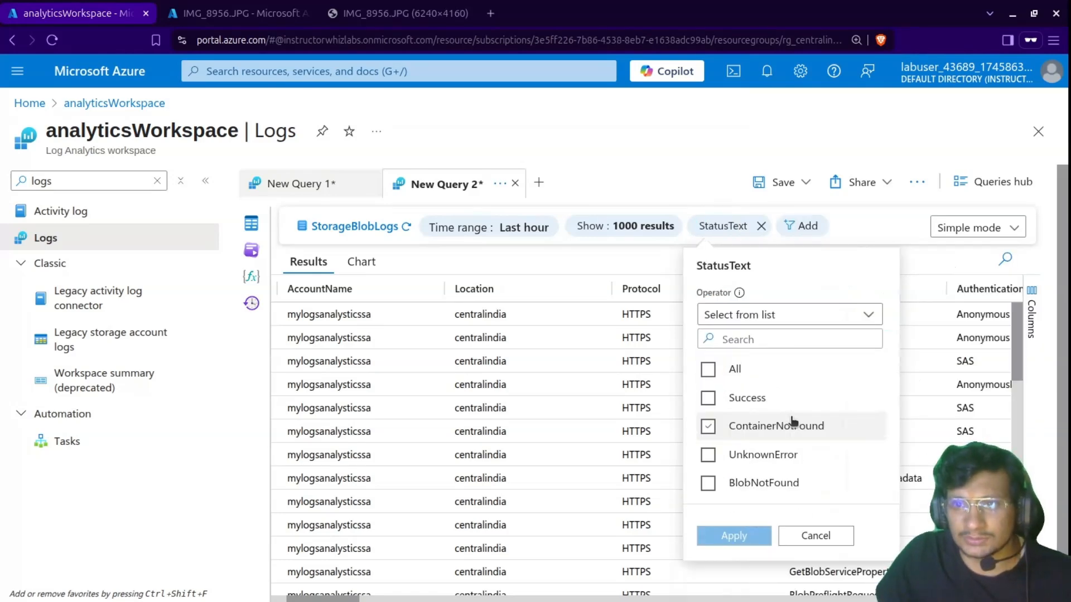
click(791, 426)
scroll(810, 392, down, 1)
scroll(808, 435, up, 1)
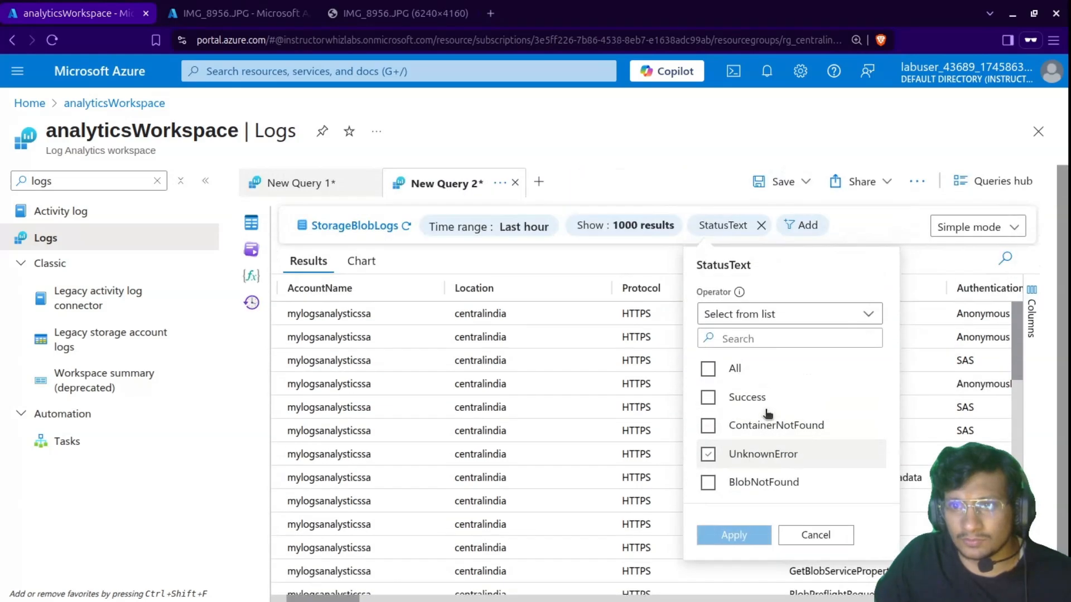
click(809, 315)
click(819, 536)
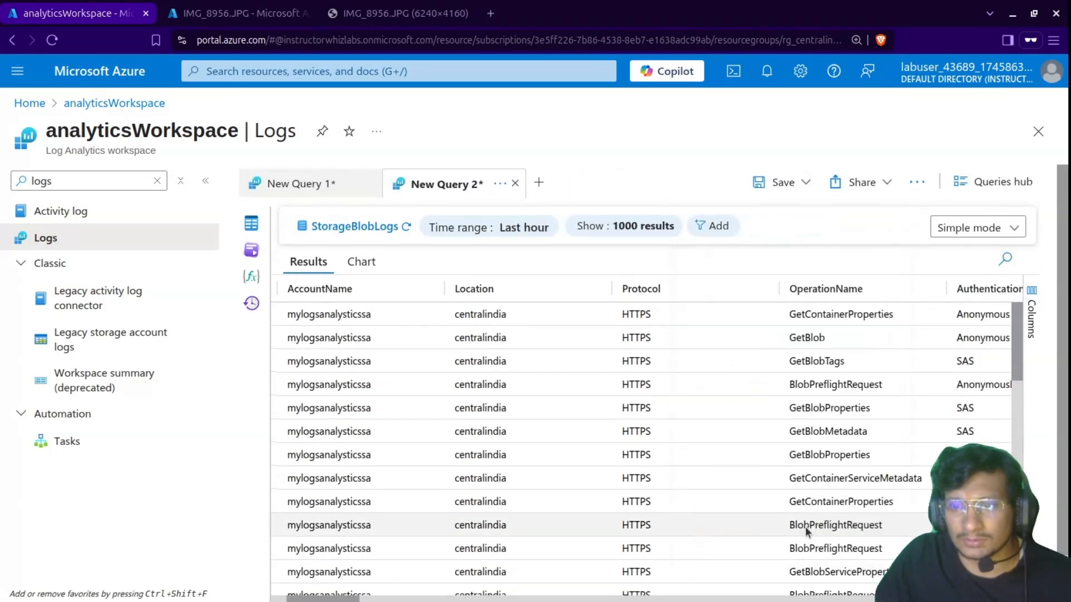
Add an OperationName filter to the StorageBlobLogs query that keeps only the GetBlob and PutBlob operations.
click(714, 226)
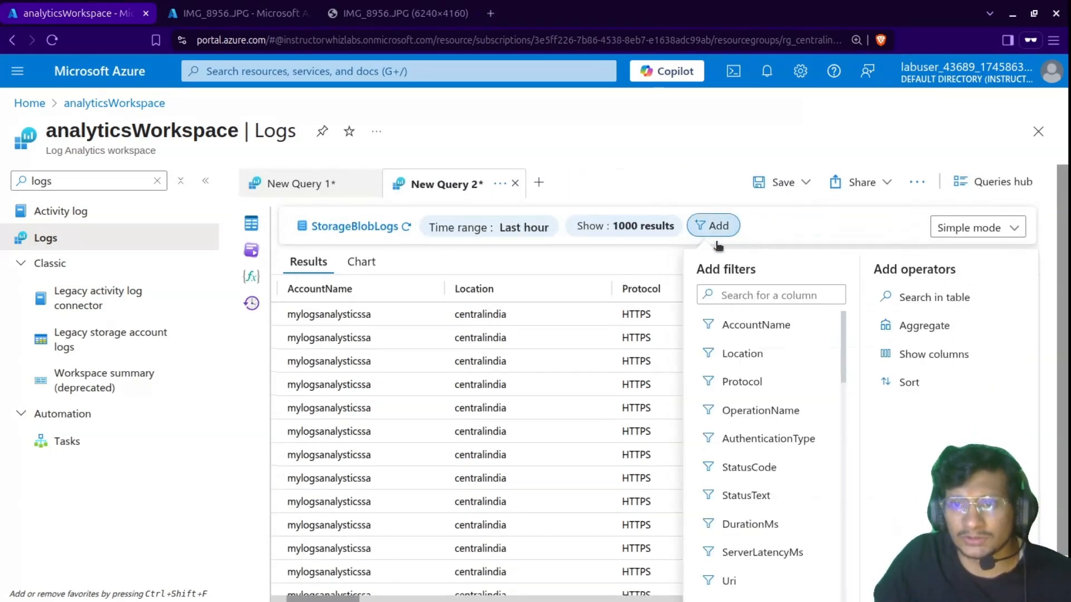
text(Op)
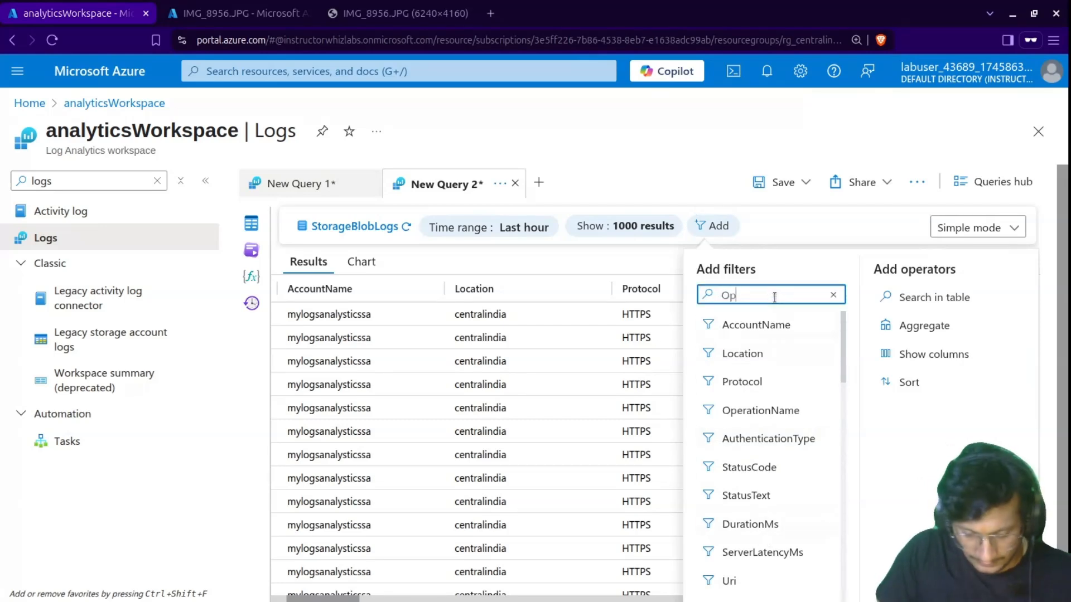
text(er)
click(765, 325)
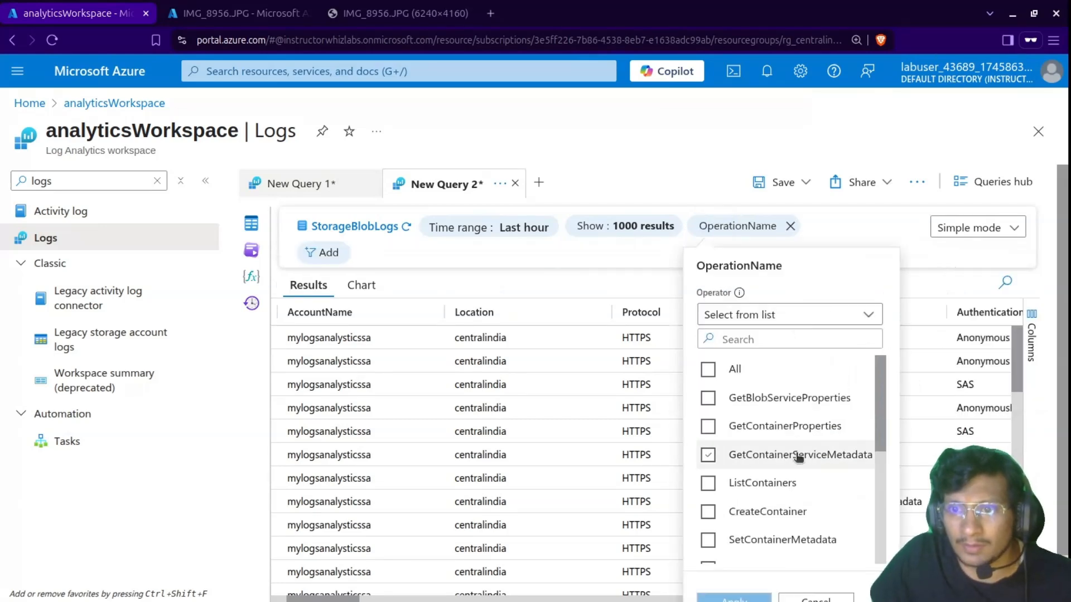
scroll(758, 497, down, 1)
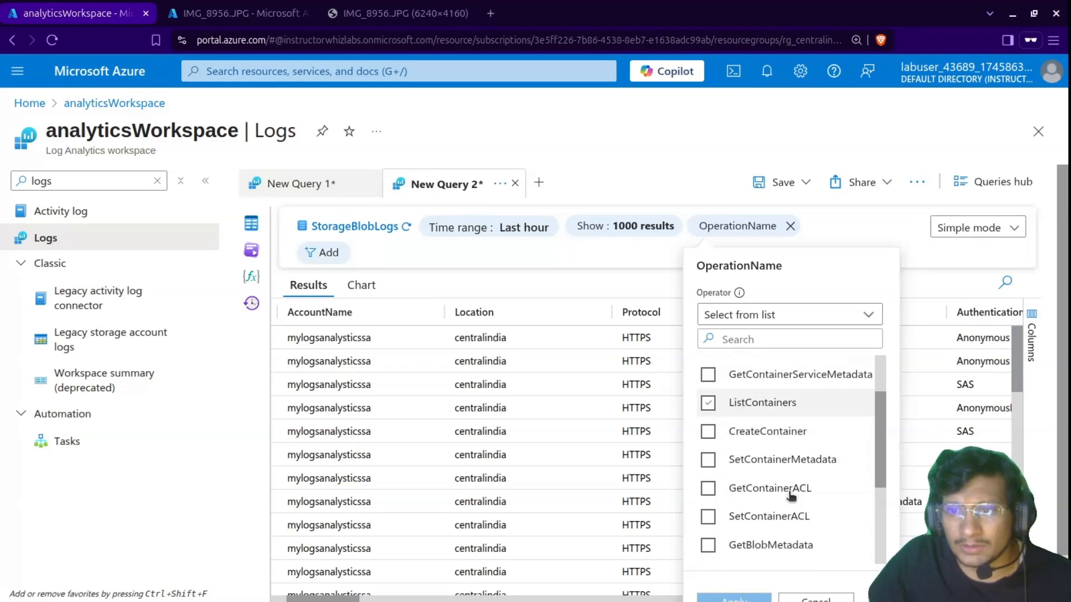
click(787, 488)
scroll(793, 503, down, 1)
scroll(789, 505, down, 3)
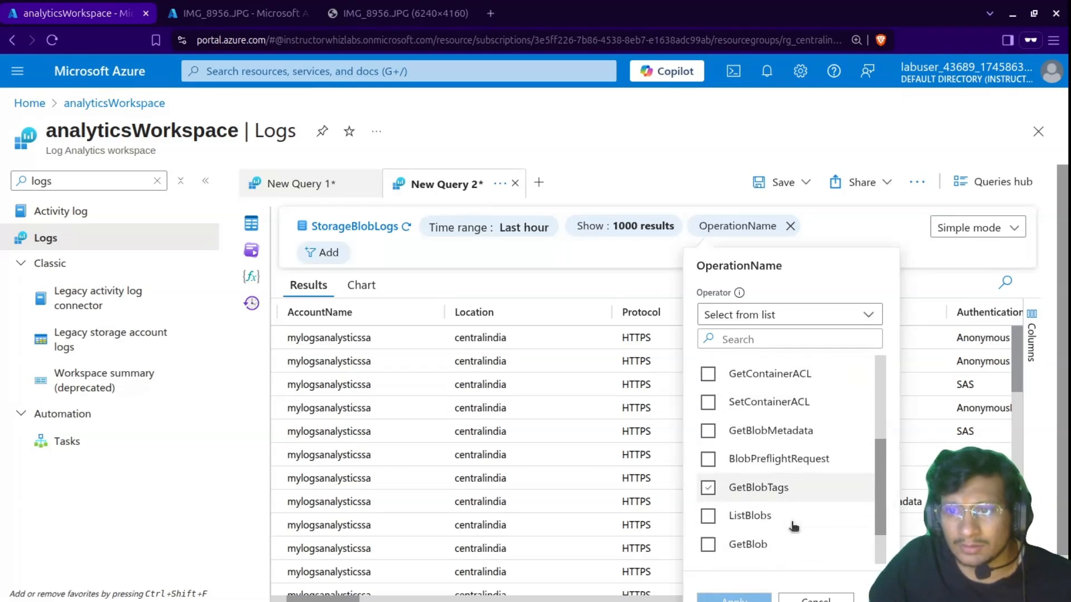
click(749, 496)
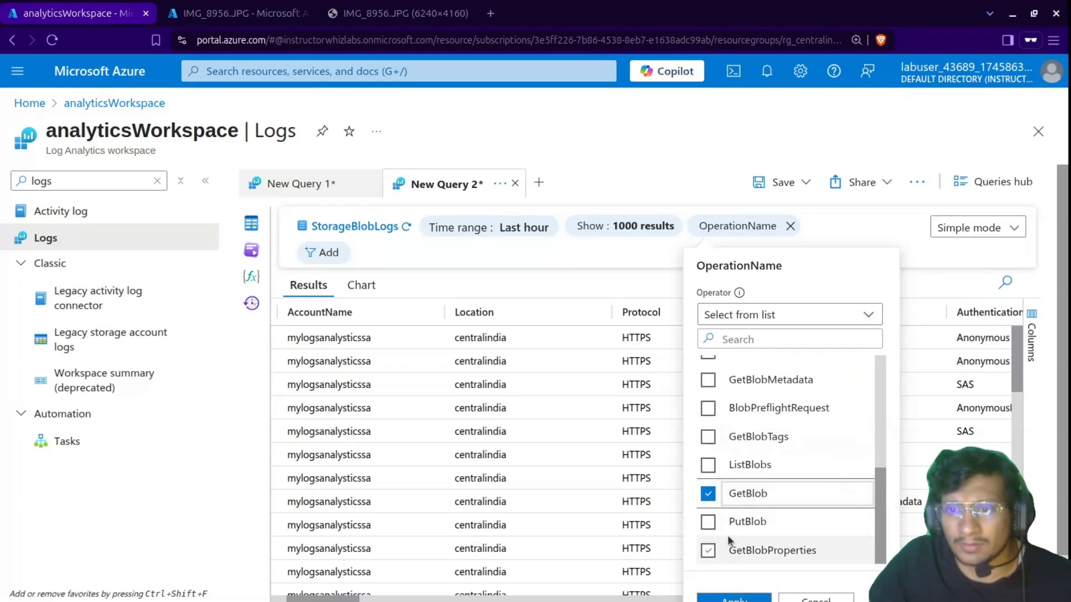
click(744, 524)
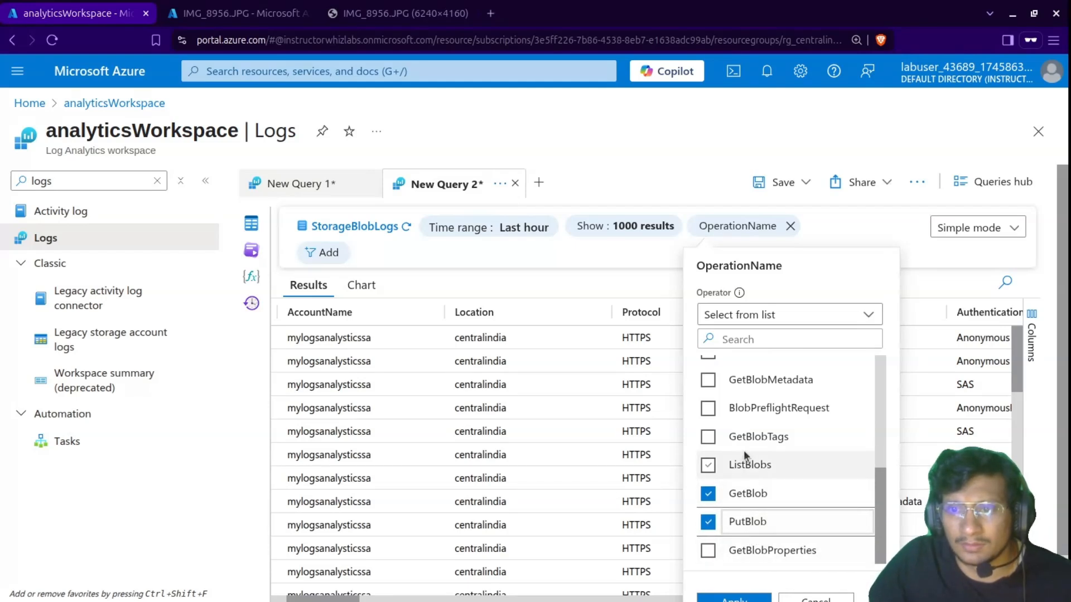
scroll(764, 466, up, 5)
scroll(769, 471, down, 5)
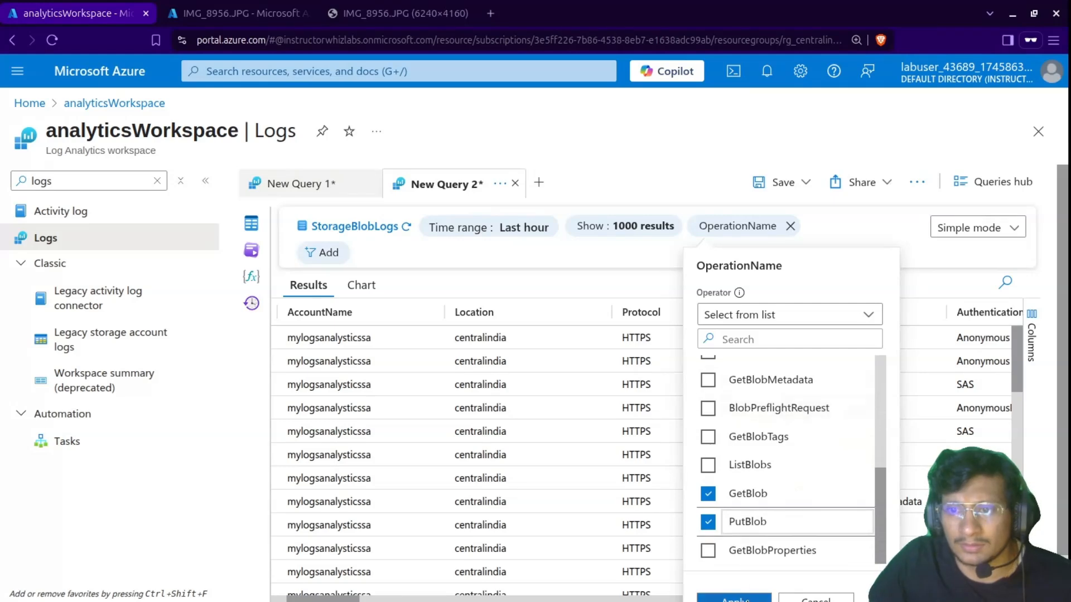
click(734, 598)
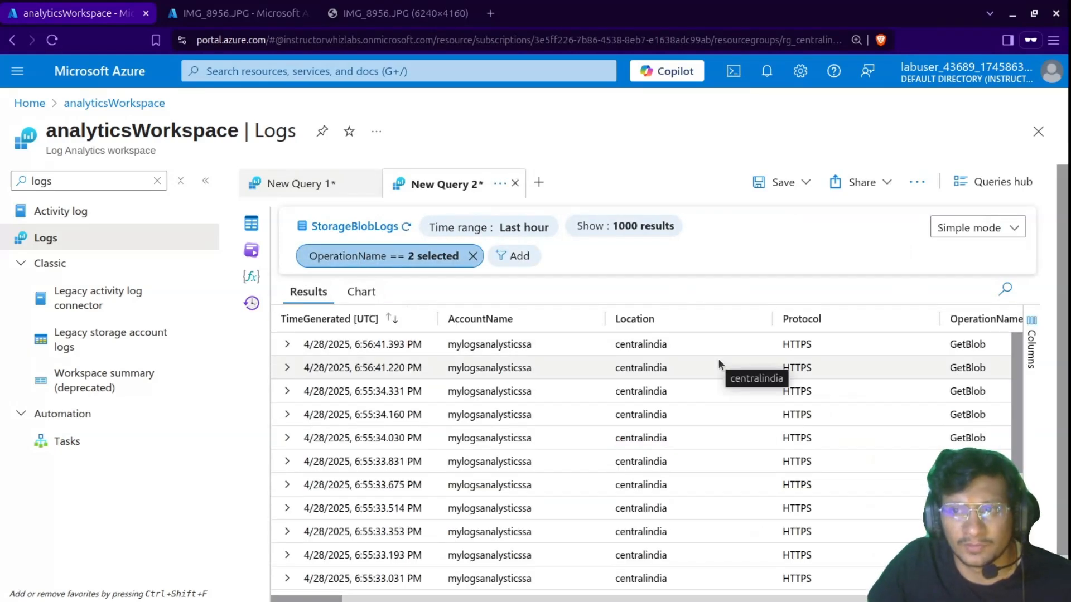
Check the status text, duration, server latency and Uri columns of the filtered blob operations.
scroll(718, 359, right, 5)
scroll(720, 365, right, 5)
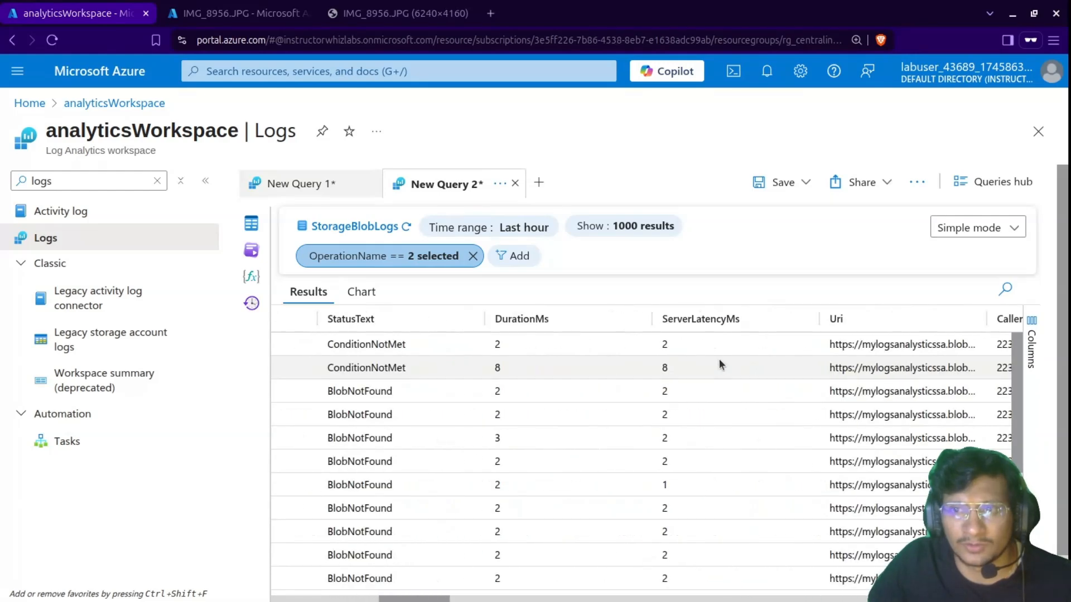
scroll(719, 365, right, 4)
scroll(719, 365, left, 15)
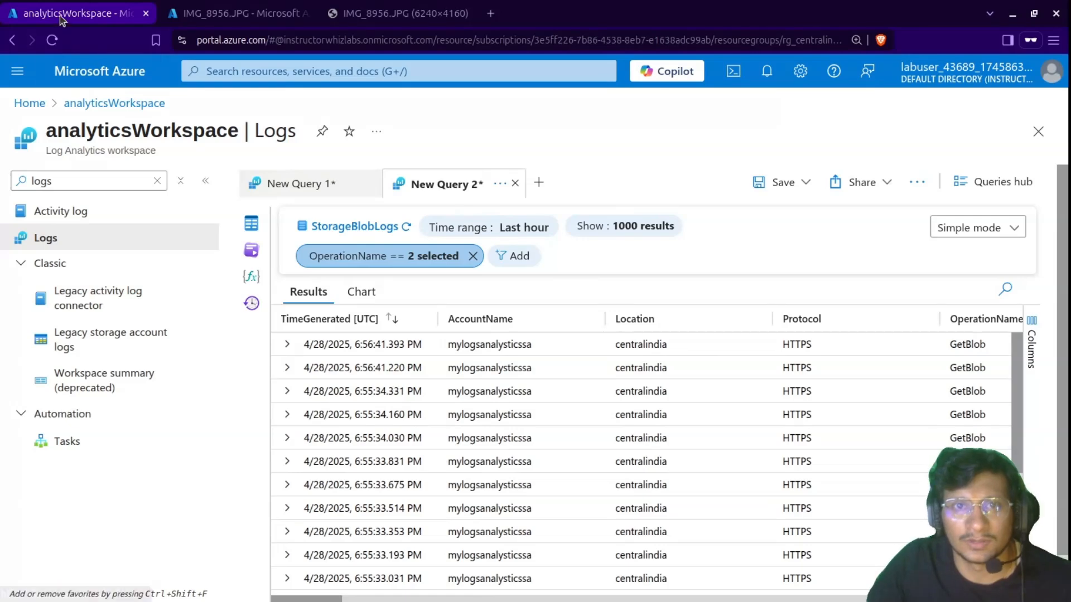
Upload IMG_8909.JPG to the blob container in its browser tab, and refresh the StorageBlobLogs results on the analyticsWorkspace tab.
click(207, 13)
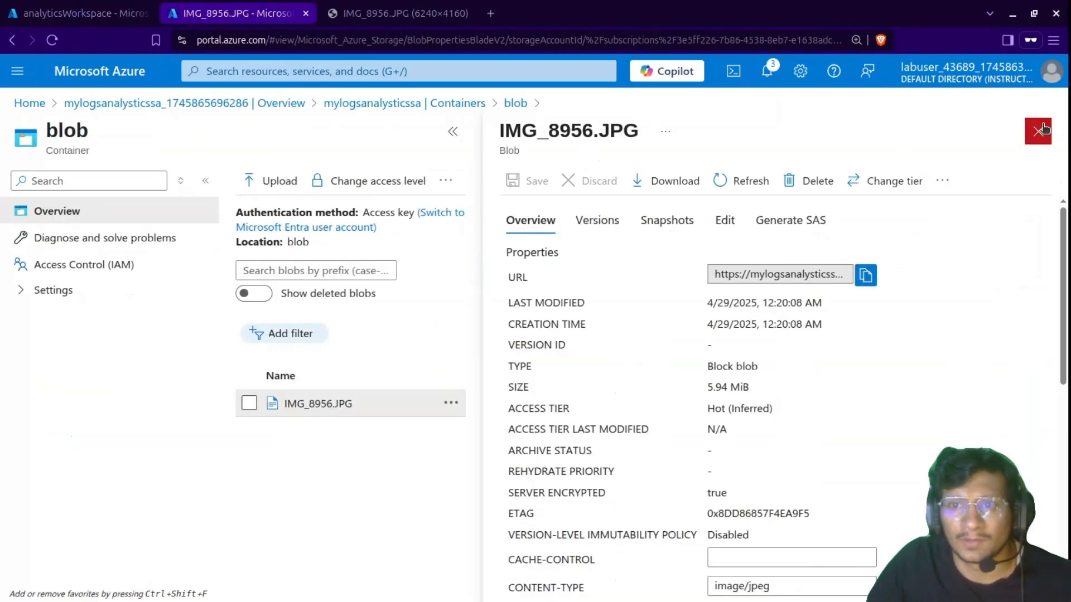
click(1038, 132)
click(283, 193)
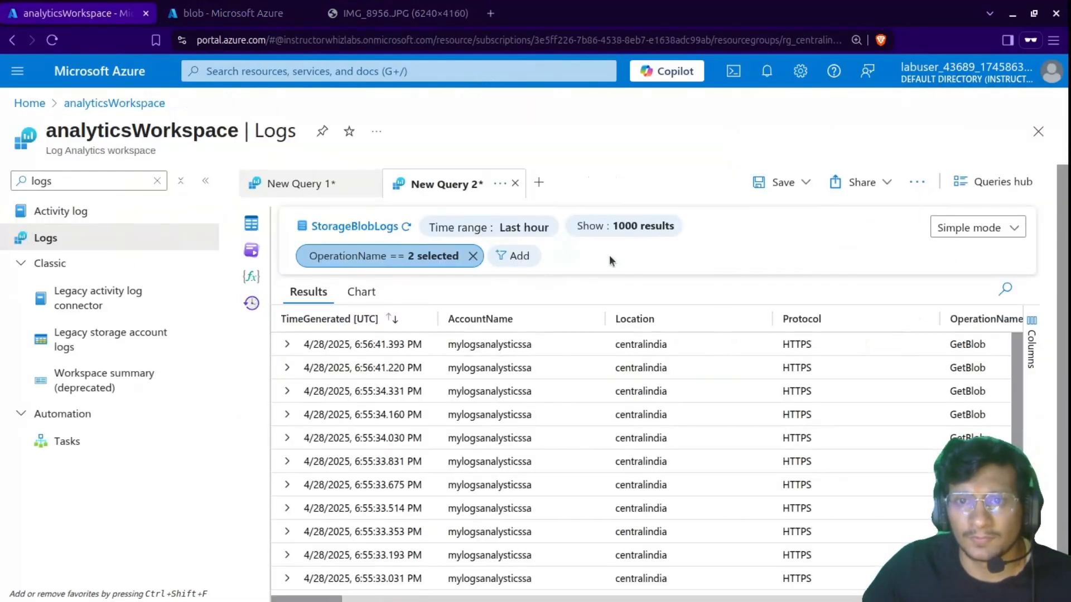
click(405, 227)
click(430, 255)
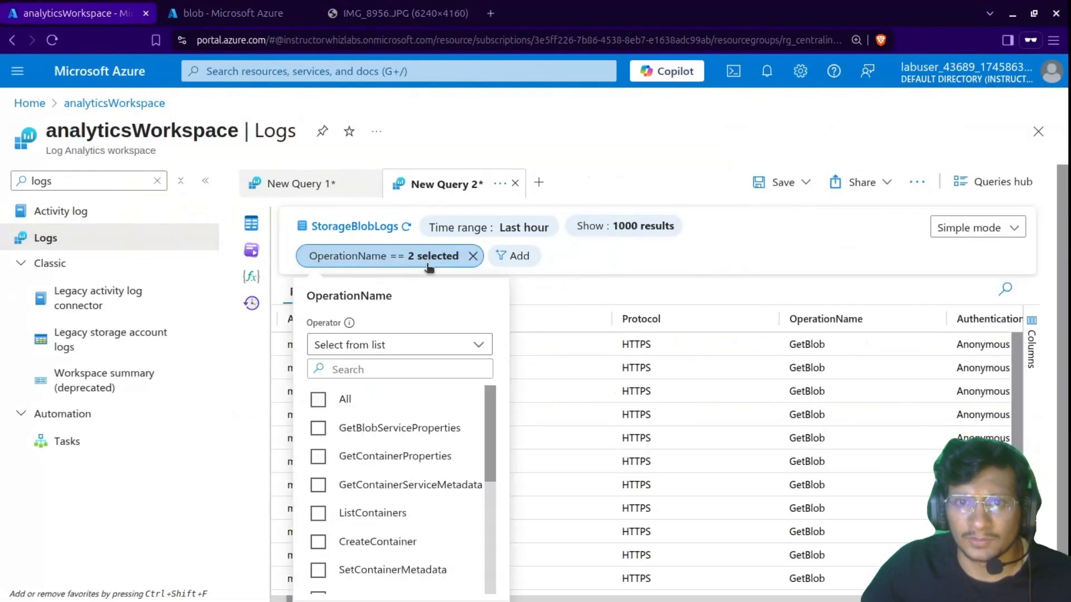
scroll(357, 403, down, 5)
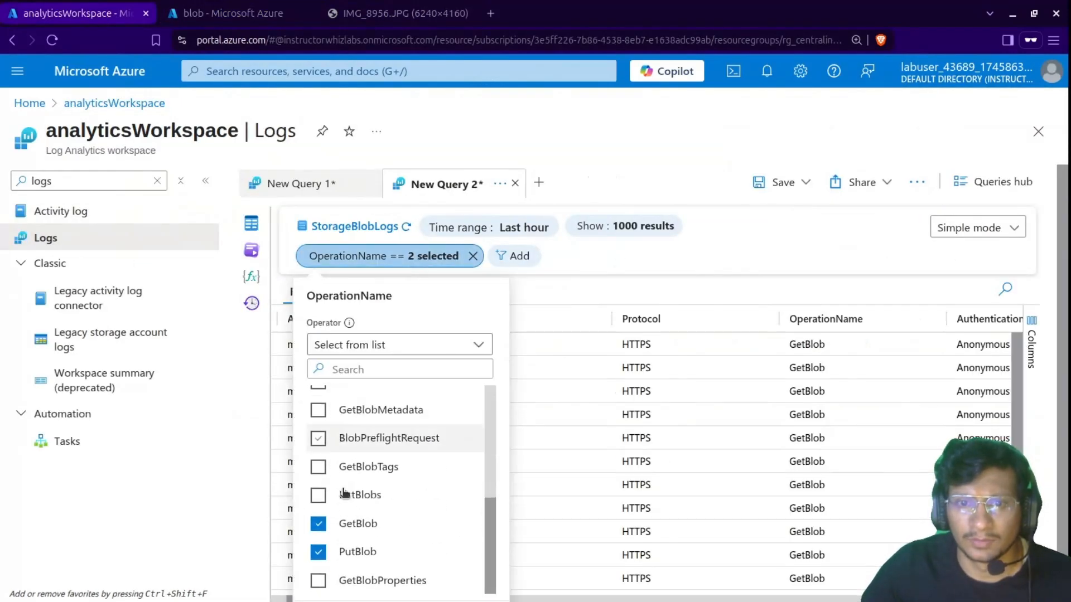
click(319, 523)
click(594, 282)
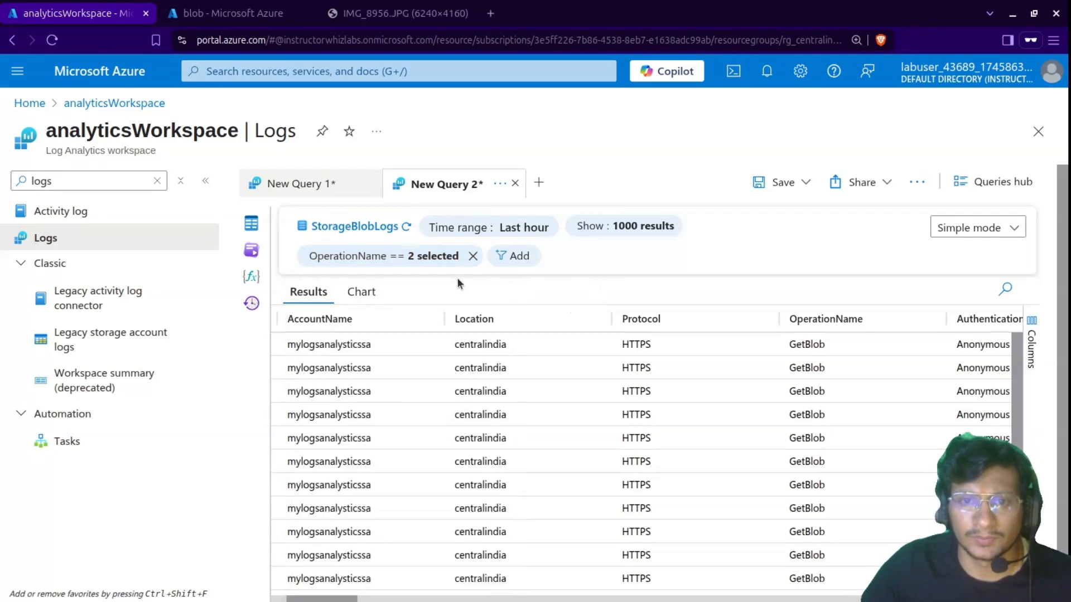
Limit the OperationName filter to PutBlob only and expand the details of the PutBlob entry.
click(440, 257)
scroll(383, 490, down, 5)
click(318, 523)
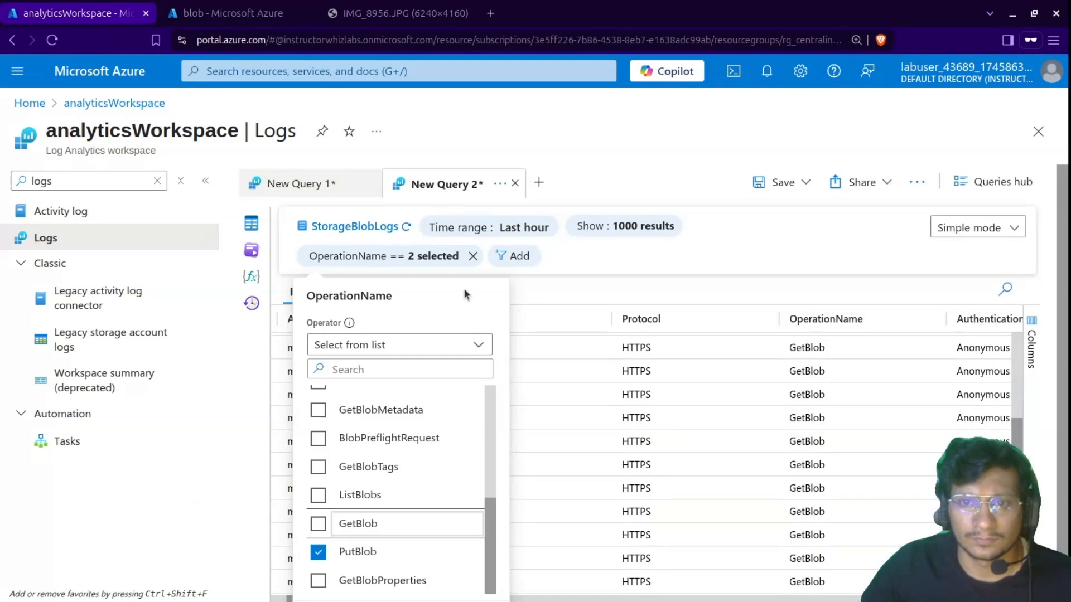
scroll(502, 503, down, 1)
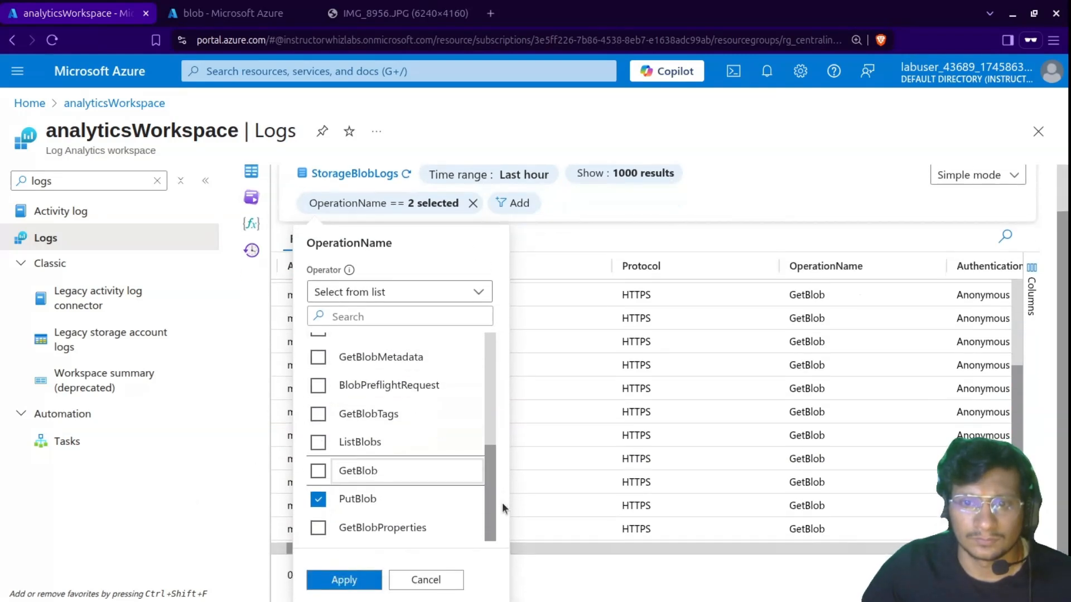
click(329, 584)
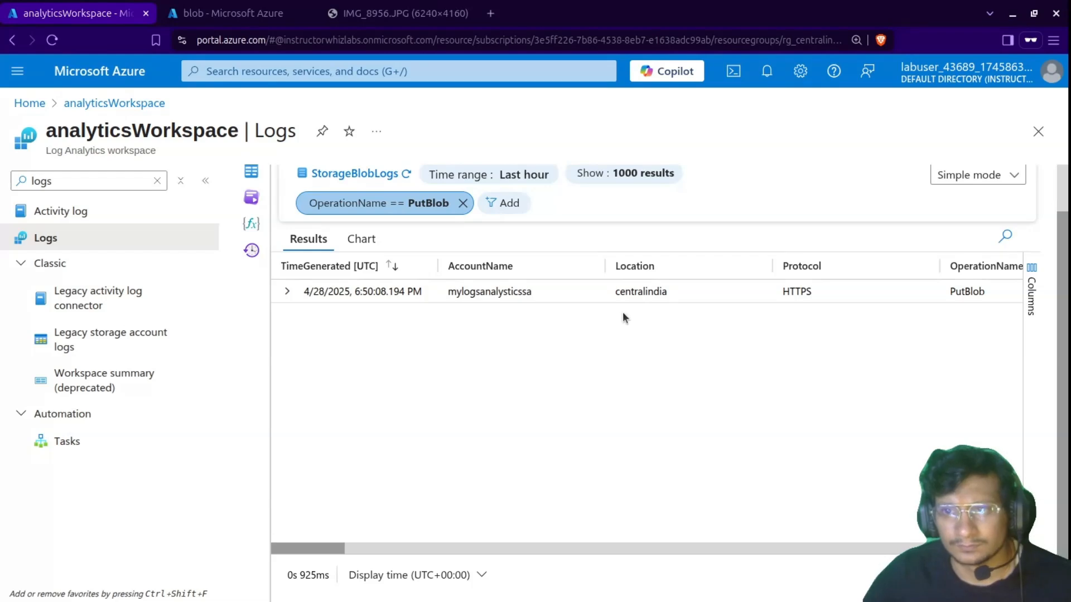
scroll(655, 301, up, 1)
click(286, 346)
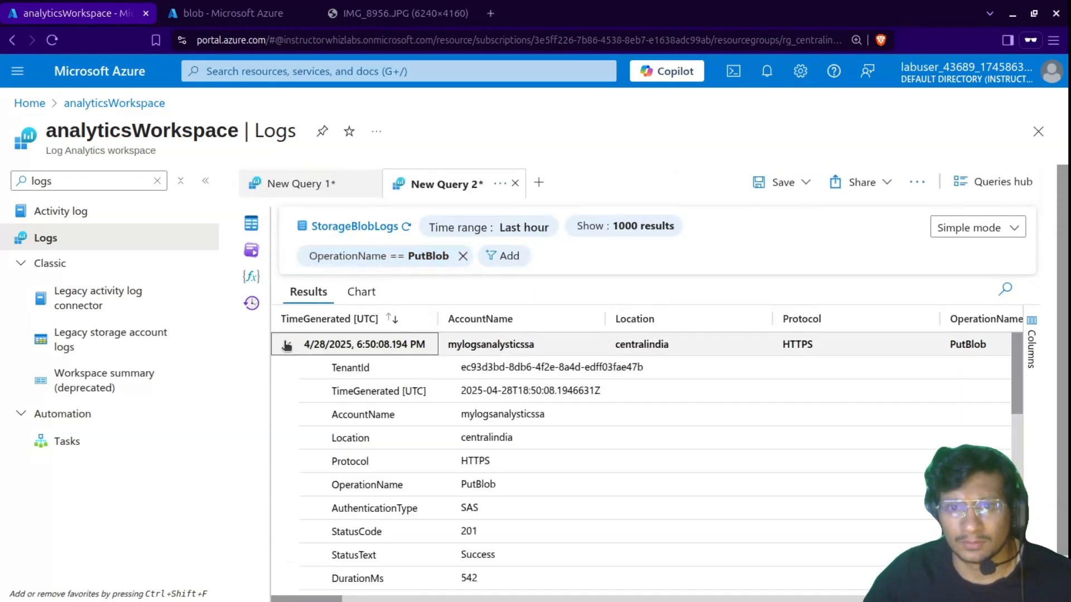
Check the blobs listed on the blob container browser tab, reload that page and return to the analyticsWorkspace tab.
click(236, 16)
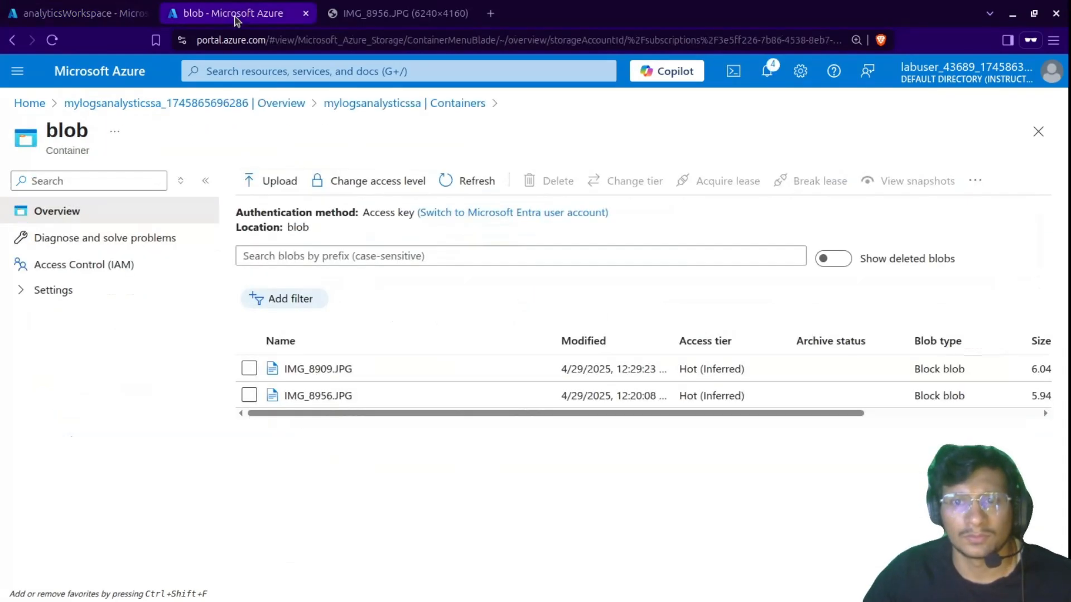
click(55, 41)
click(119, 13)
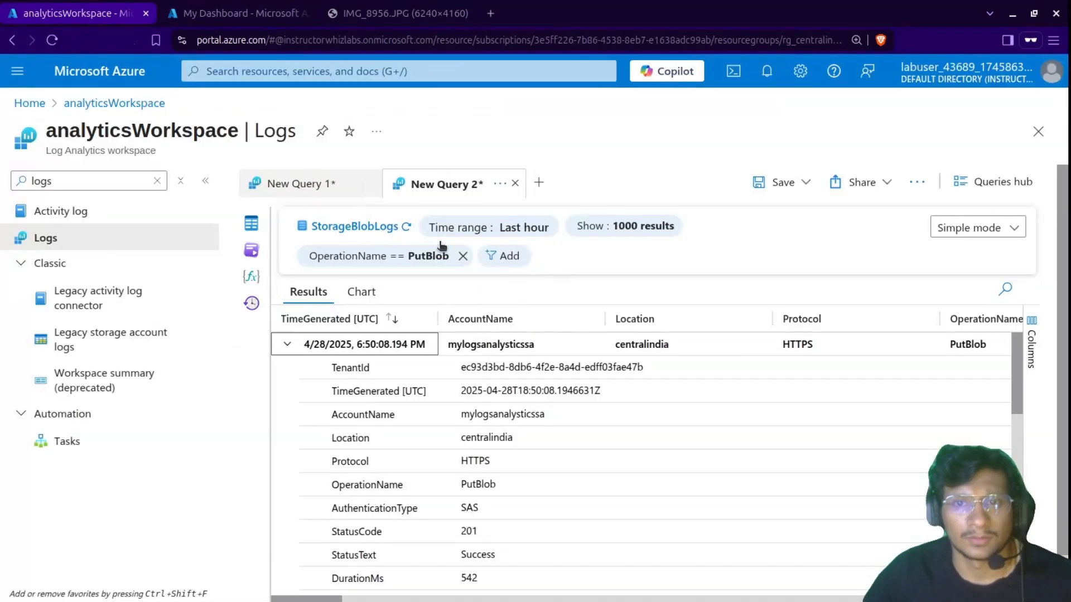
Refresh the filtered StorageBlobLogs results, expand the PutBlob entry and check its Uri and other details.
click(406, 227)
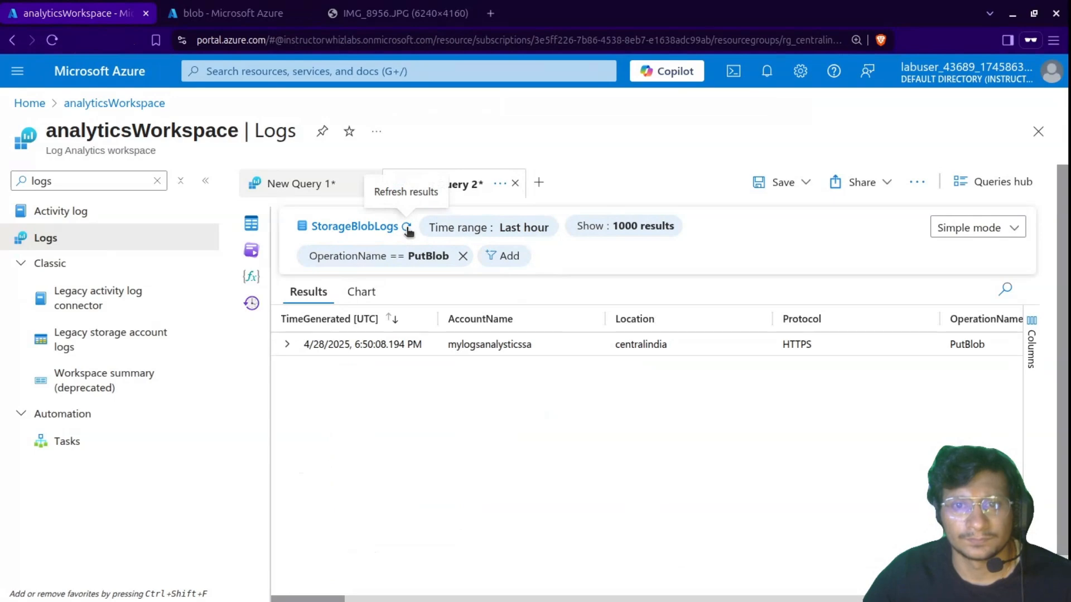
click(287, 344)
scroll(558, 446, down, 2)
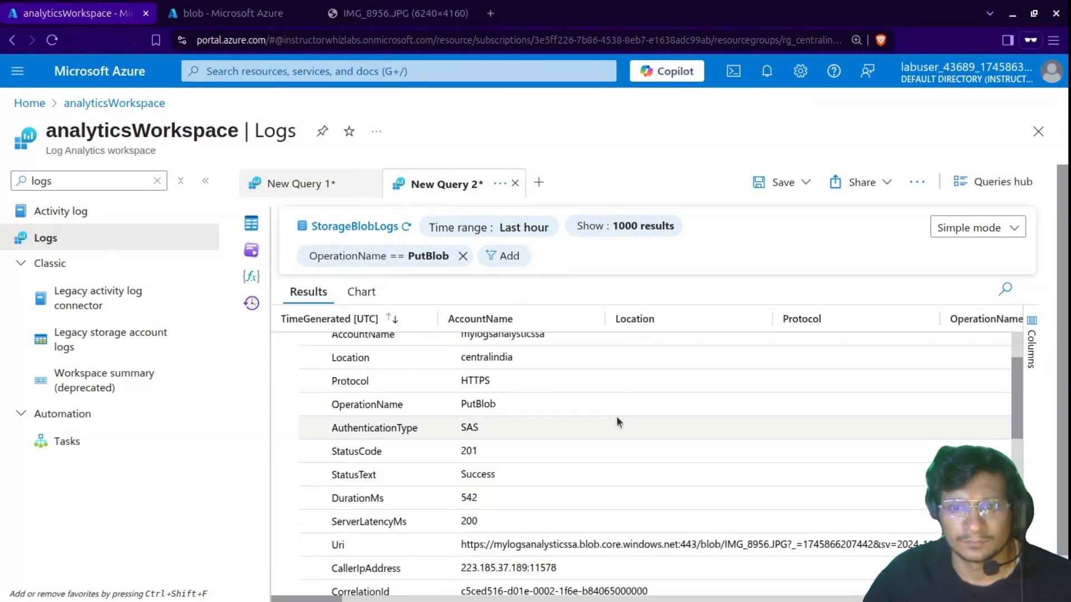
scroll(617, 416, down, 3)
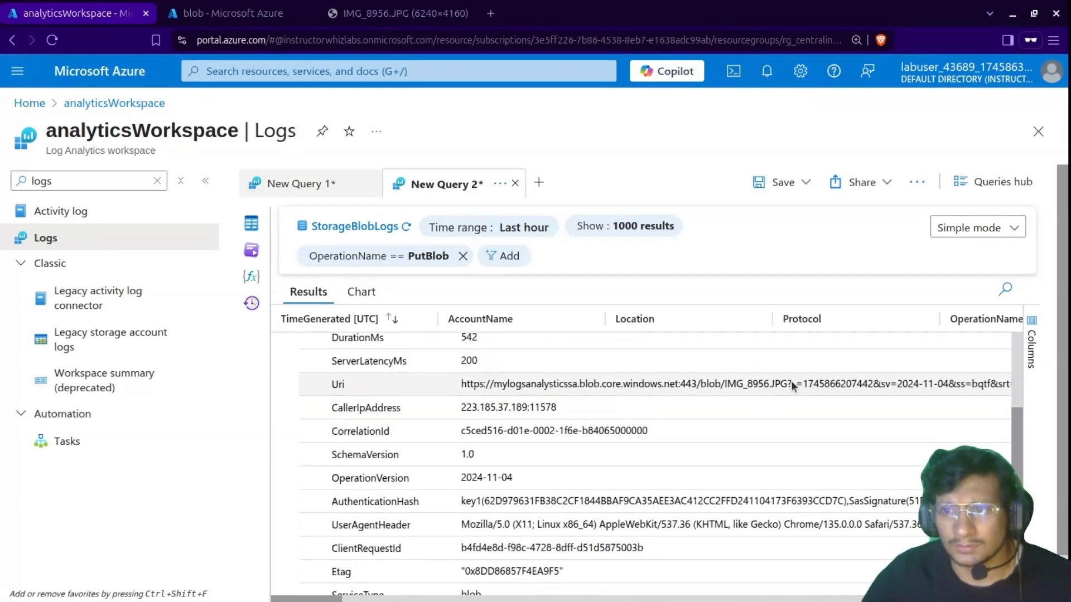
scroll(698, 496, down, 5)
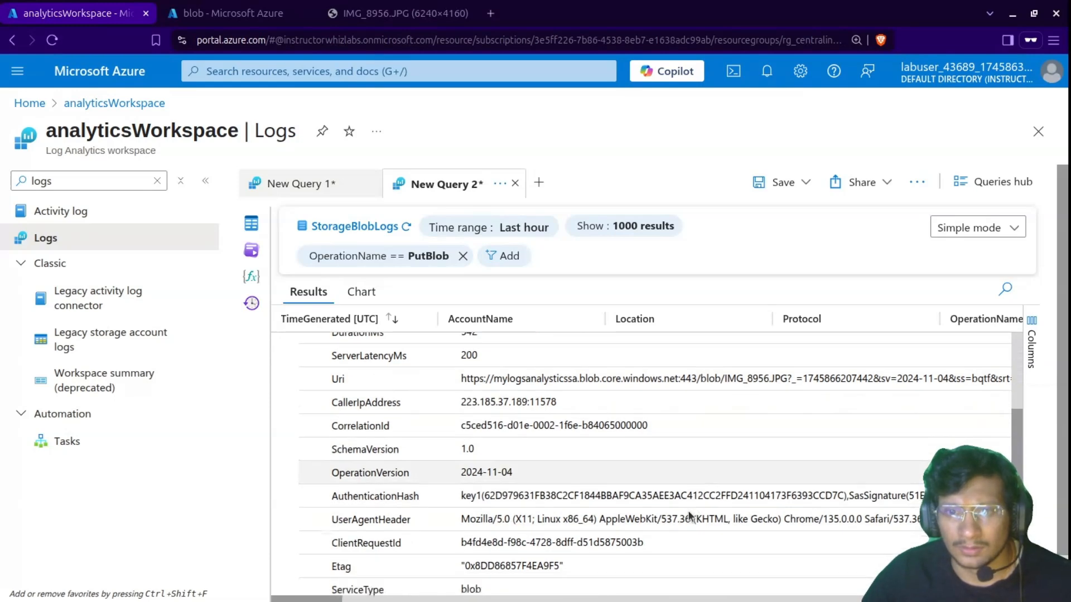
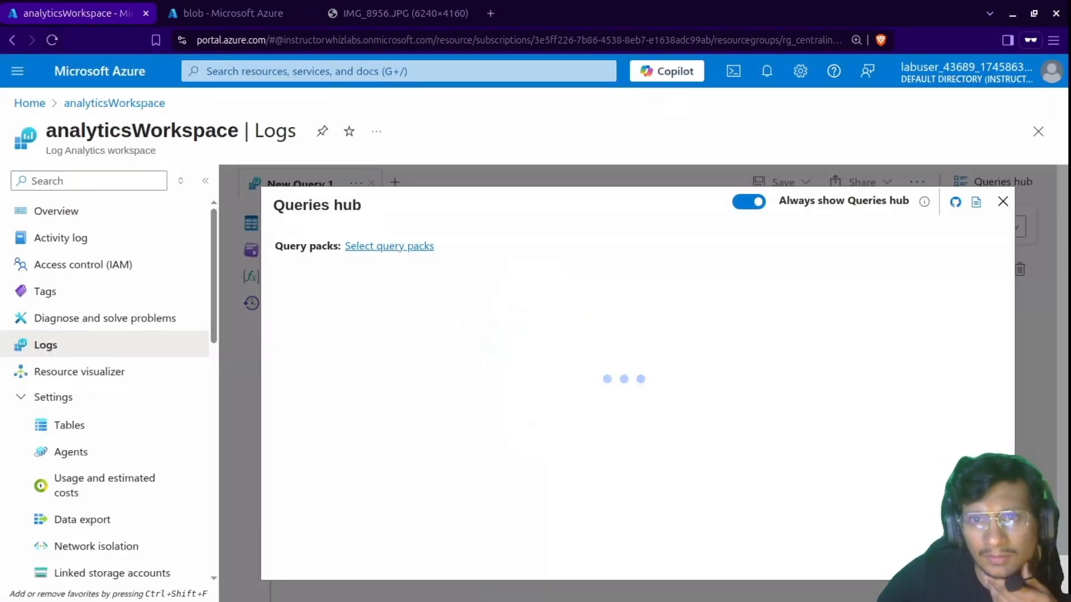
Dismiss the Queries hub and look through the columns of the StorageBlobLogs table under LogManagement.
click(1003, 202)
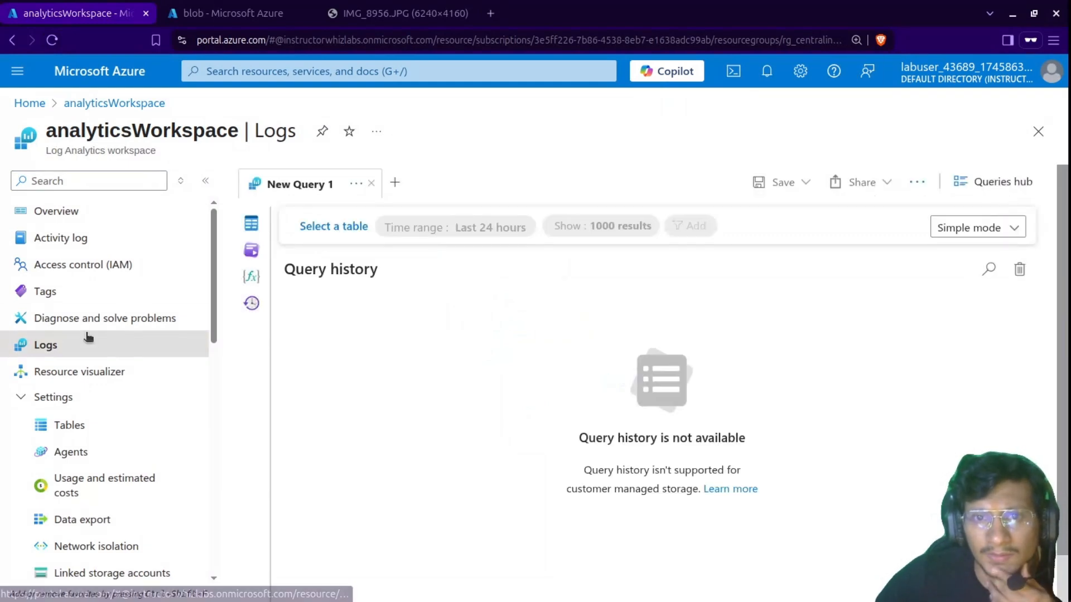
click(251, 224)
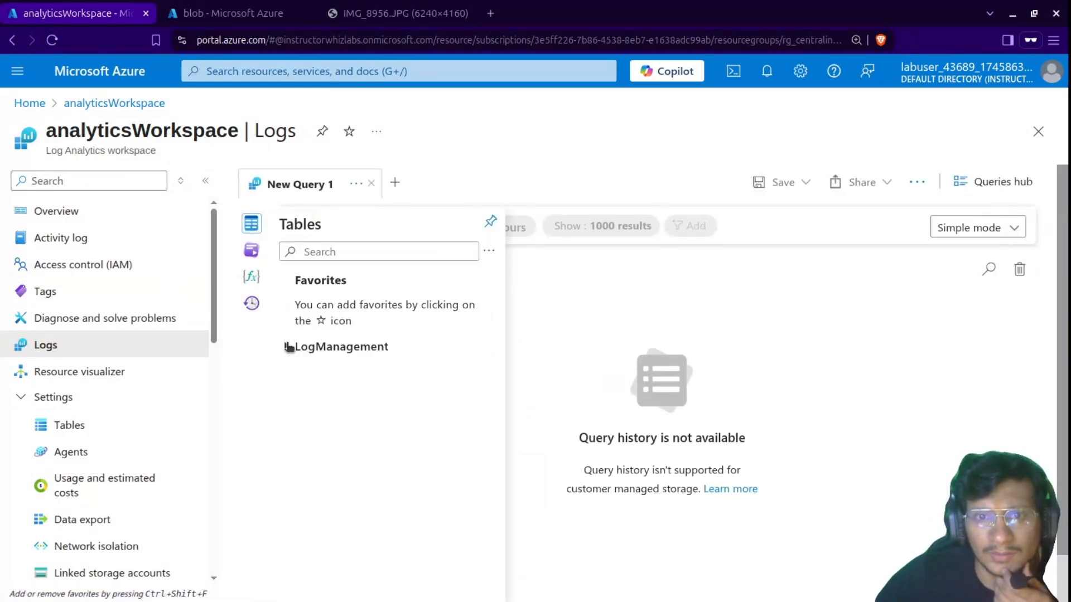
click(301, 400)
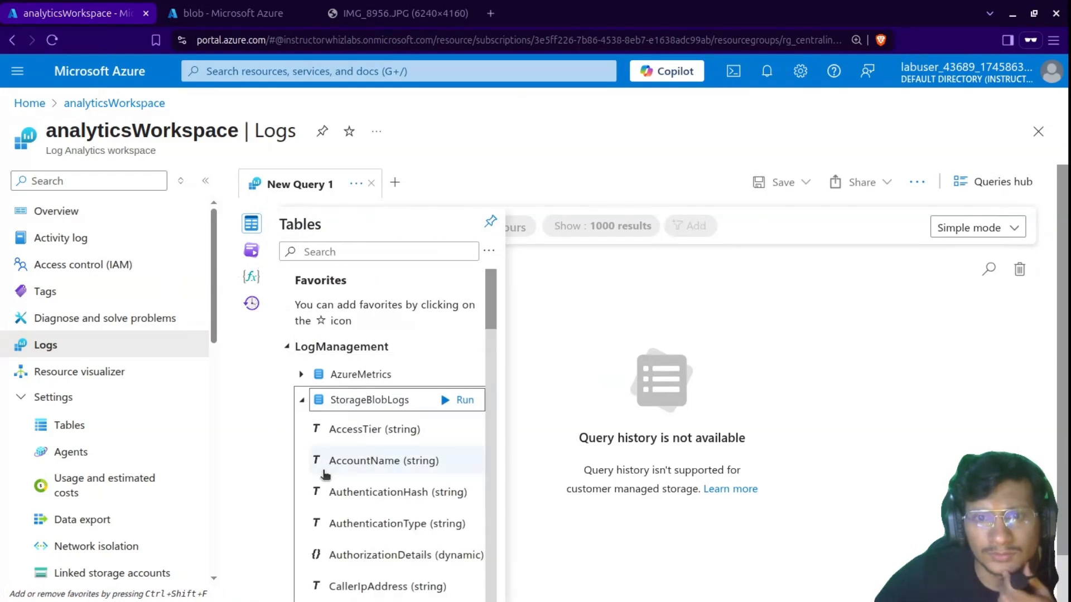
scroll(321, 480, down, 3)
scroll(376, 359, up, 1)
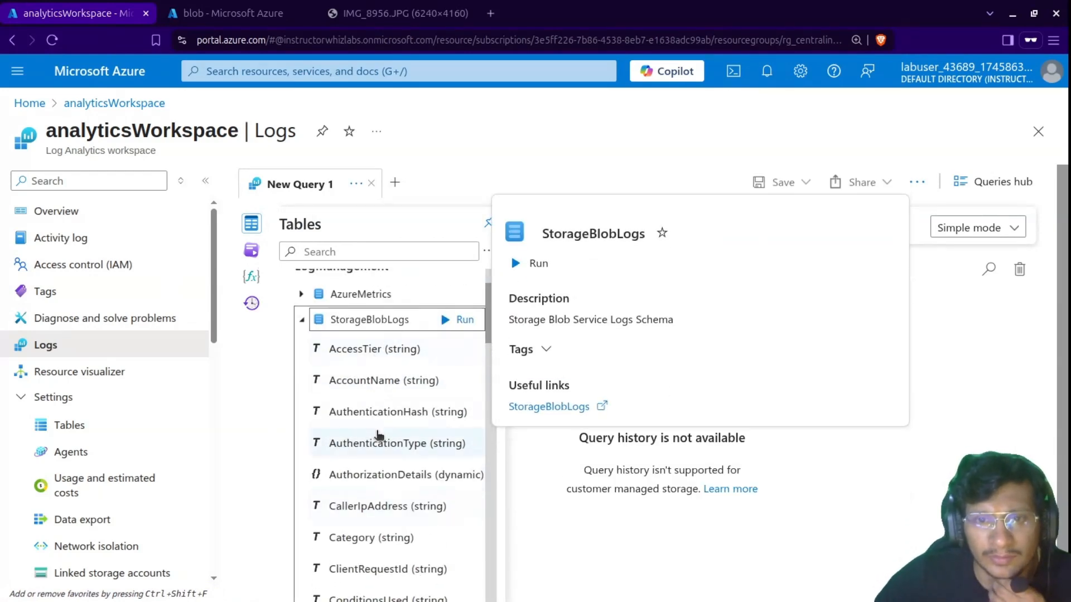
scroll(390, 445, down, 18)
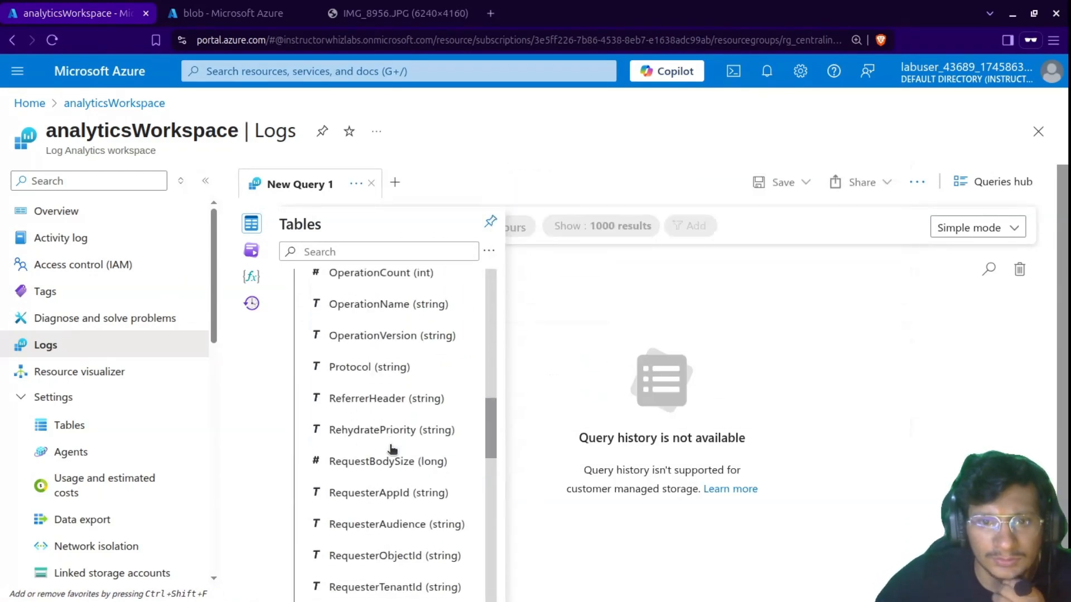
scroll(390, 449, down, 4)
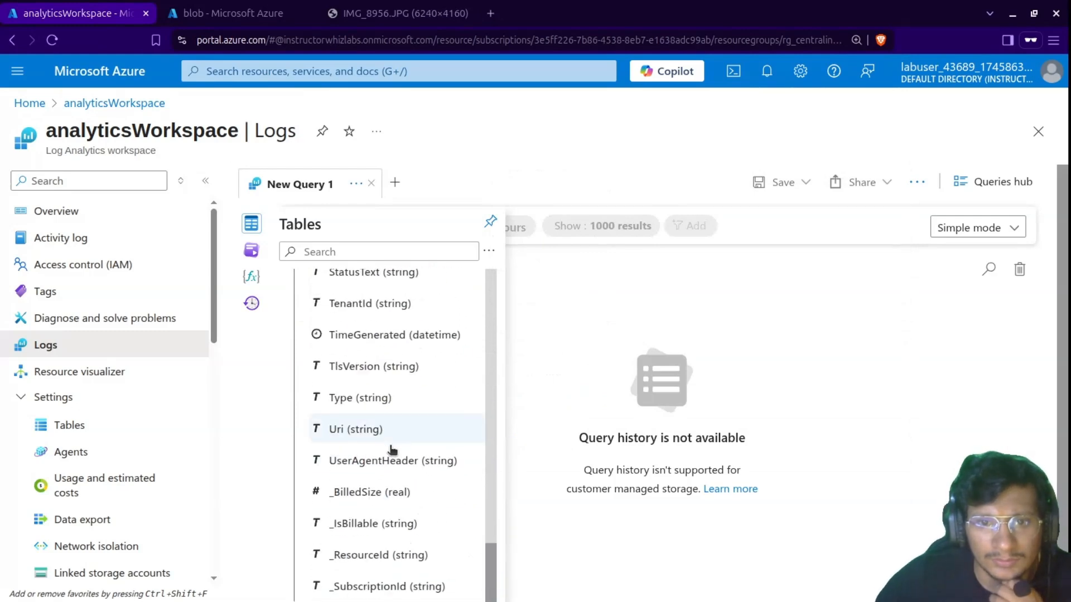
scroll(390, 447, down, 1)
scroll(395, 431, up, 8)
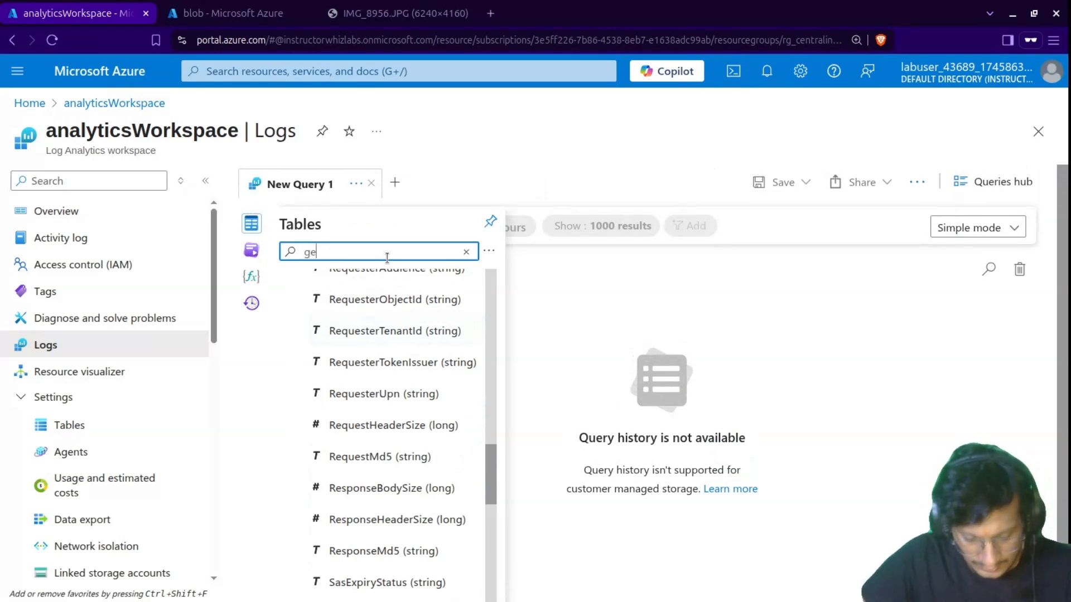
text(t)
key(BackSpace)
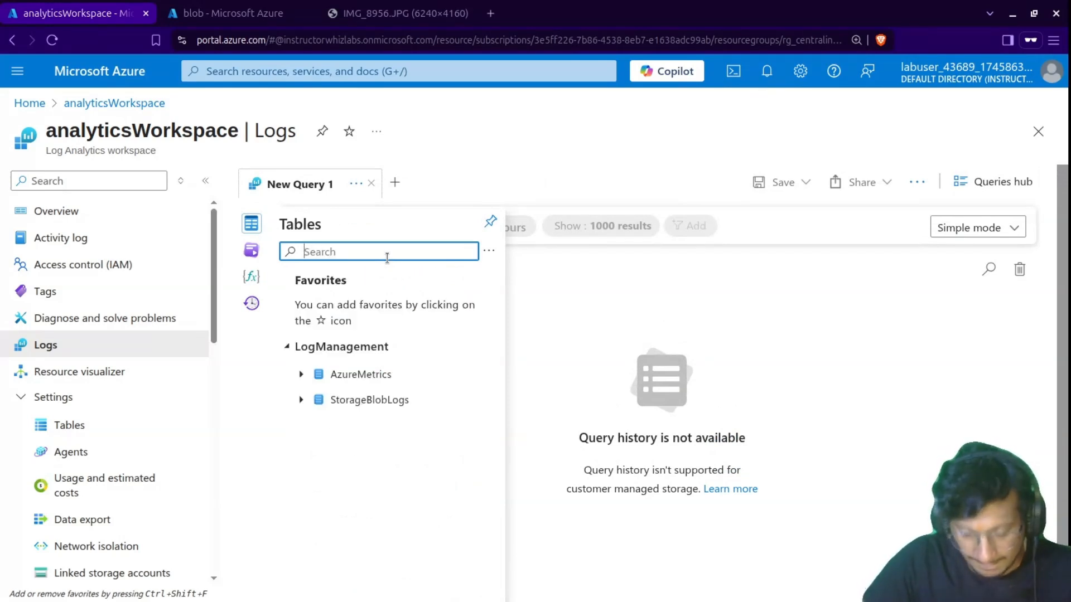
Run a query on the StorageBlobLogs table and set its time range to Last hour.
click(352, 398)
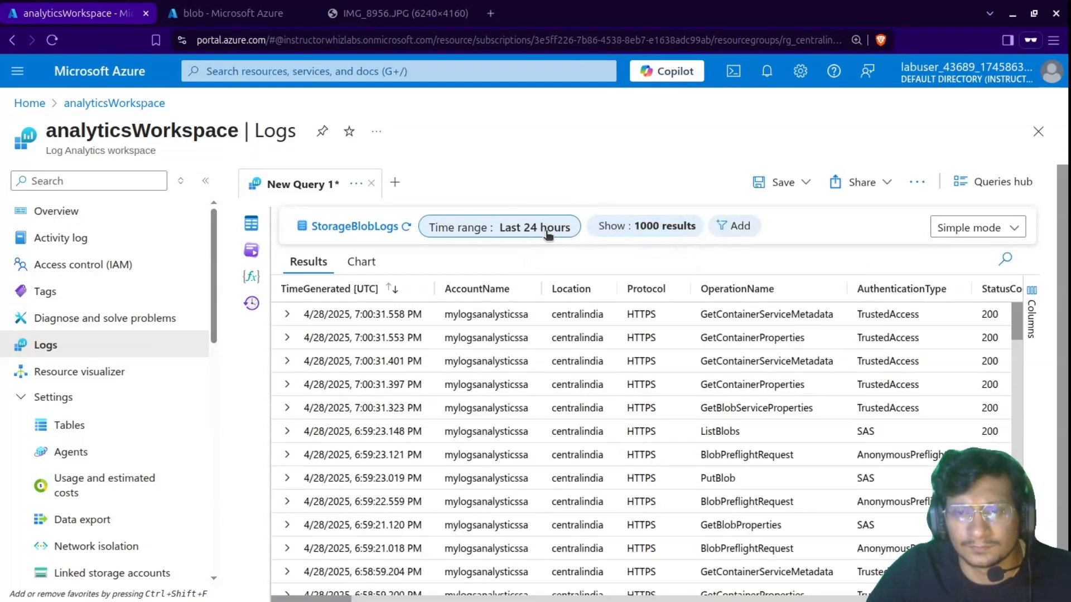
click(549, 232)
click(453, 279)
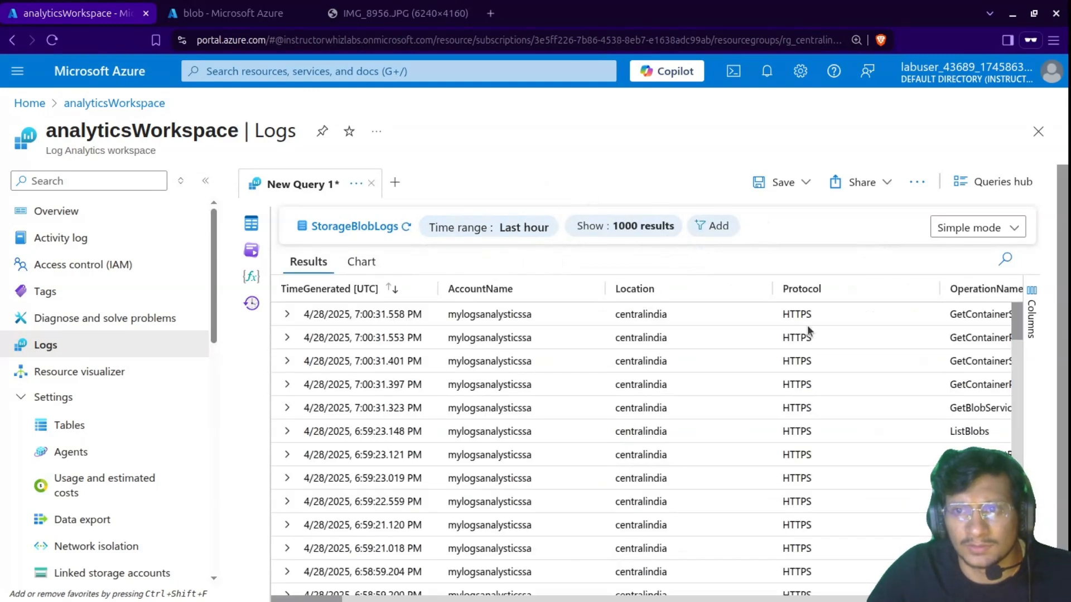
click(354, 292)
click(355, 291)
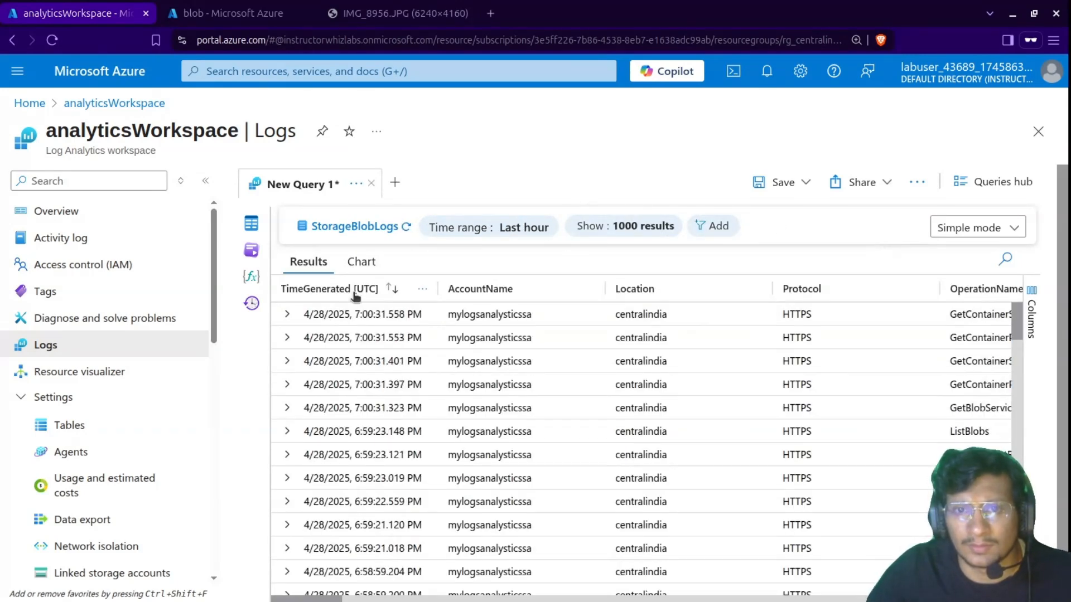
Check the OperationName column, then expand the PutBlob entry from 6:59:23.019 PM and examine its status, duration and Uri.
scroll(915, 347, right, 5)
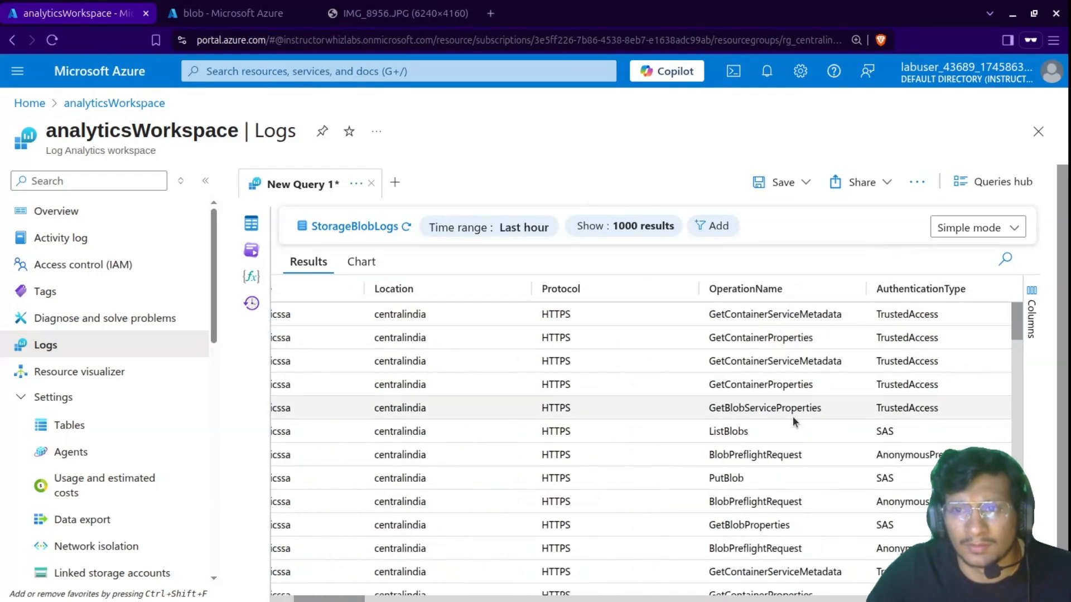
scroll(706, 479, left, 5)
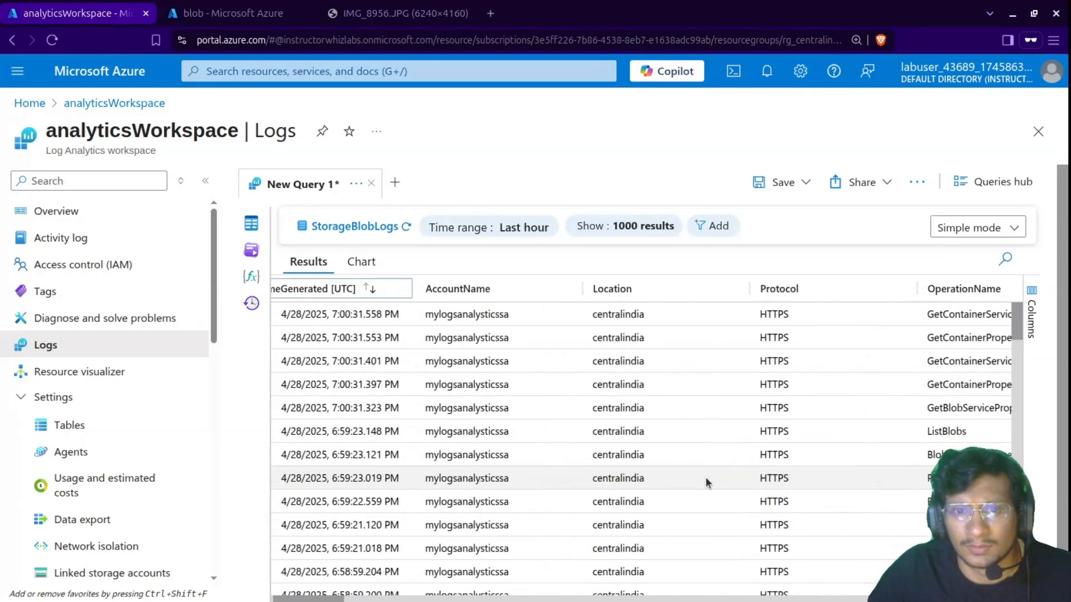
click(287, 478)
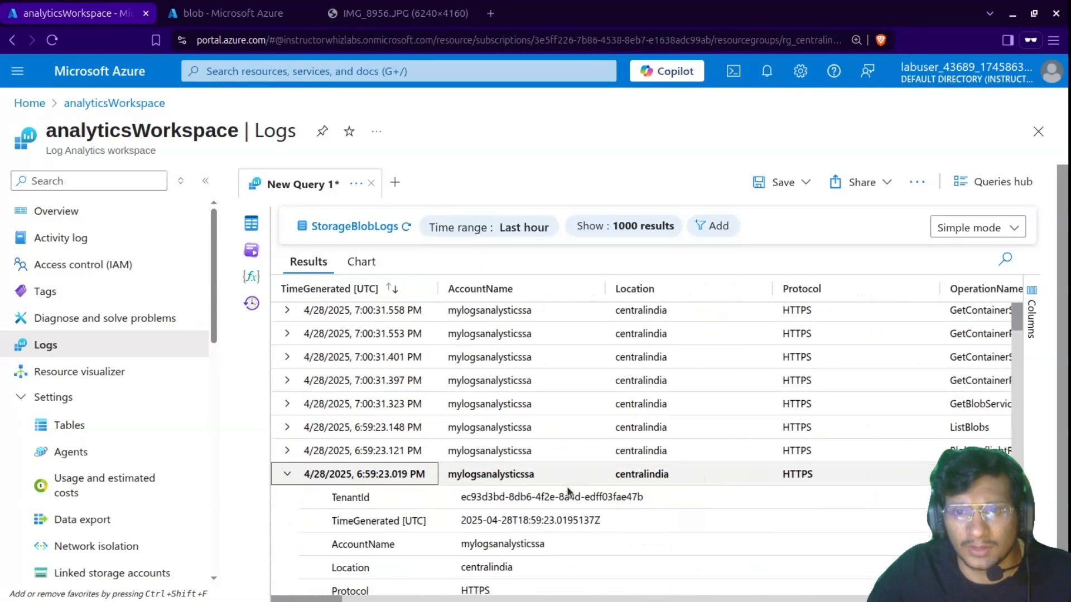
scroll(567, 486, down, 5)
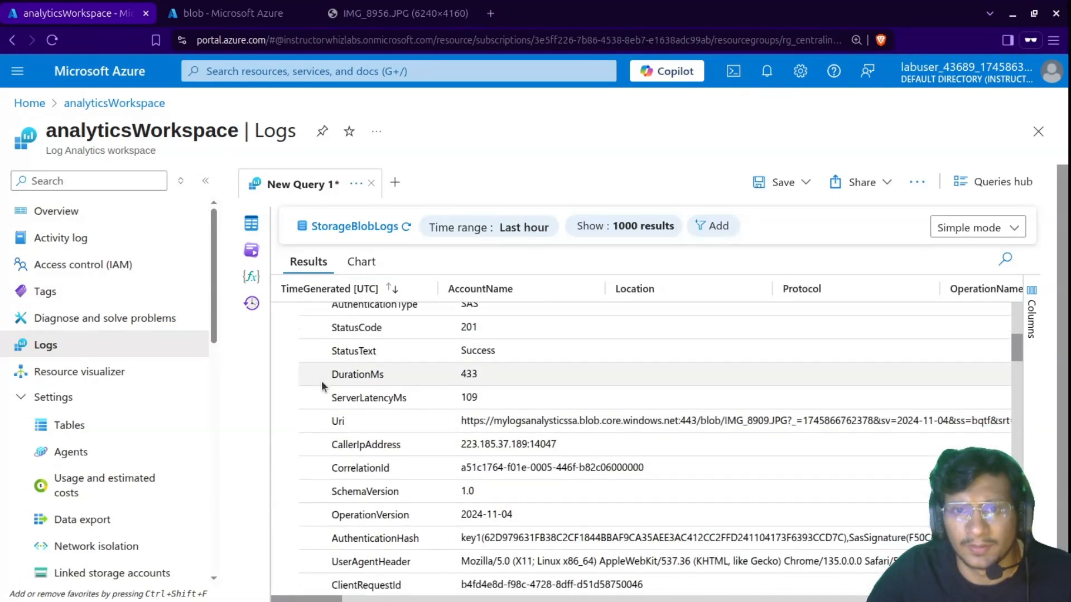
scroll(321, 381, up, 5)
scroll(714, 181, down, 2)
Add an OperationName filter to the StorageBlobLogs query that keeps only PutBlob operations.
click(714, 177)
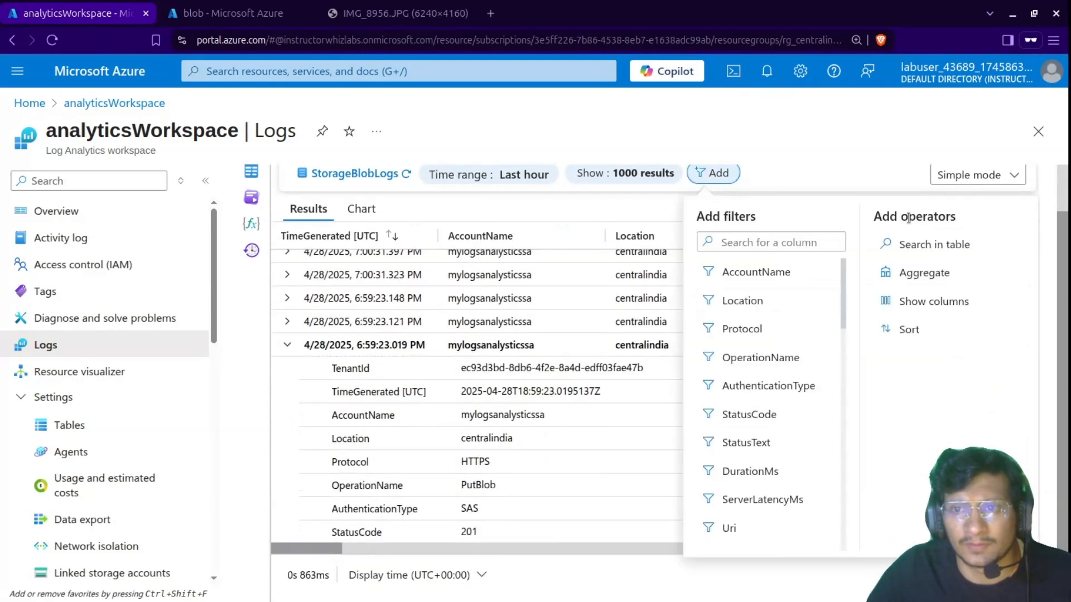
click(748, 358)
scroll(750, 469, down, 3)
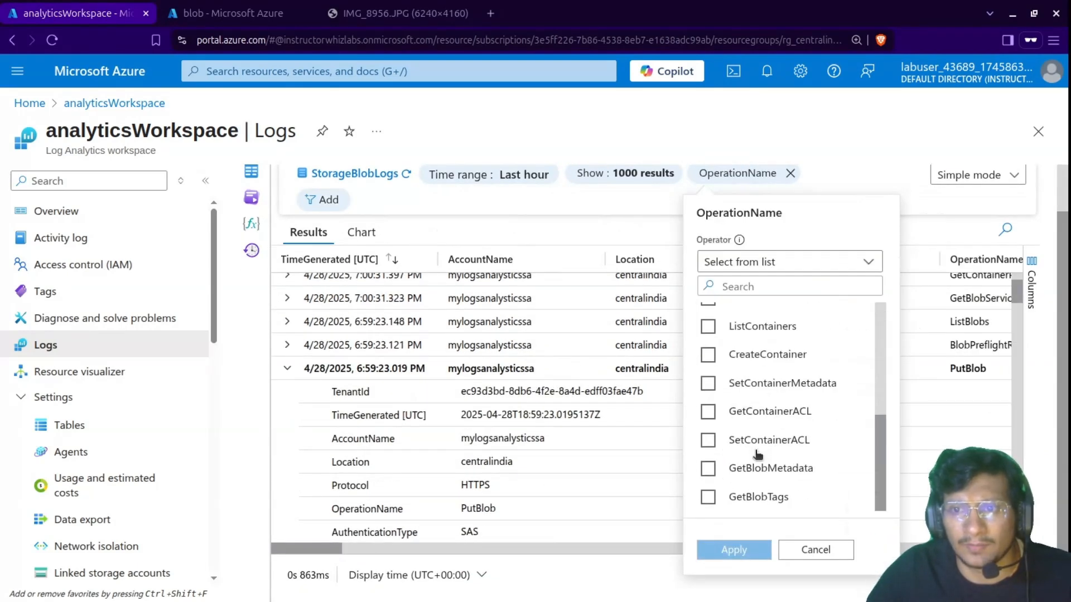
click(751, 498)
scroll(760, 447, up, 4)
scroll(732, 353, down, 4)
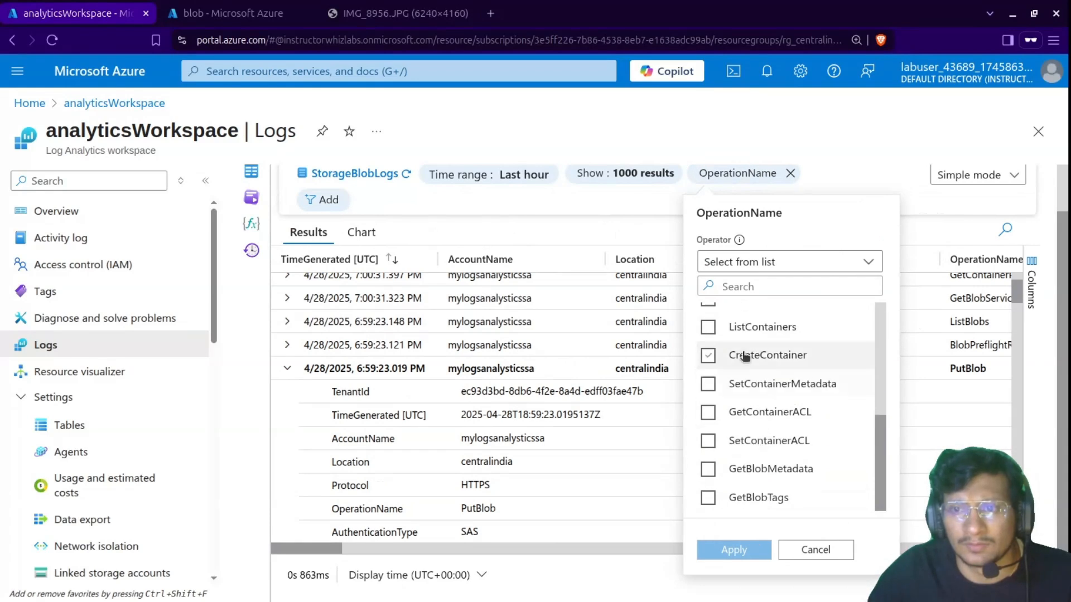
scroll(739, 343, up, 2)
click(743, 329)
click(737, 350)
click(734, 550)
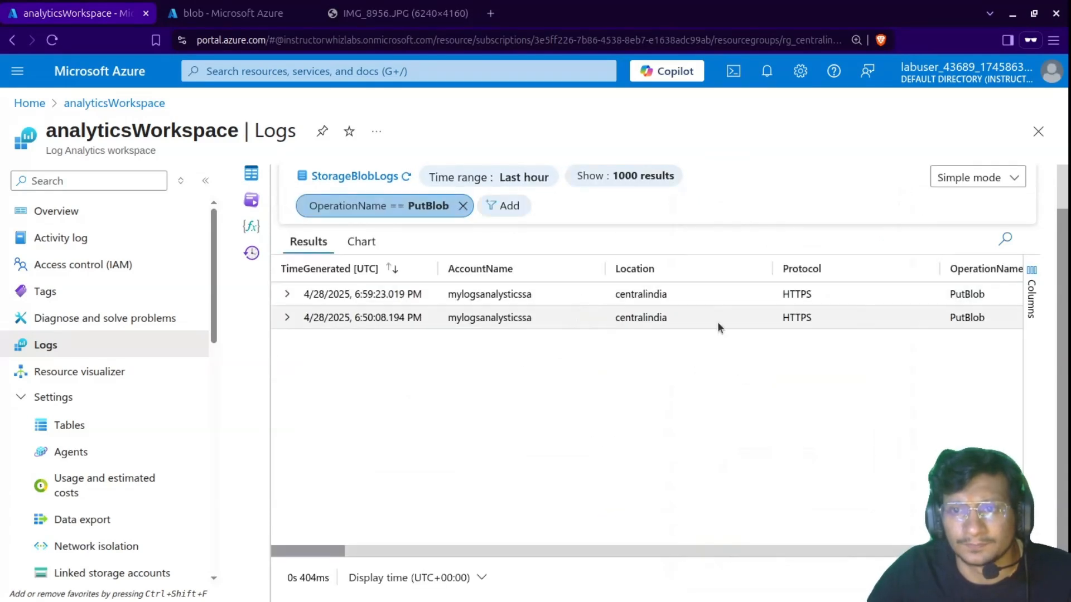
Expand each of the filtered PutBlob entries in turn to check its details, and collapse it again.
click(287, 294)
click(286, 294)
click(286, 318)
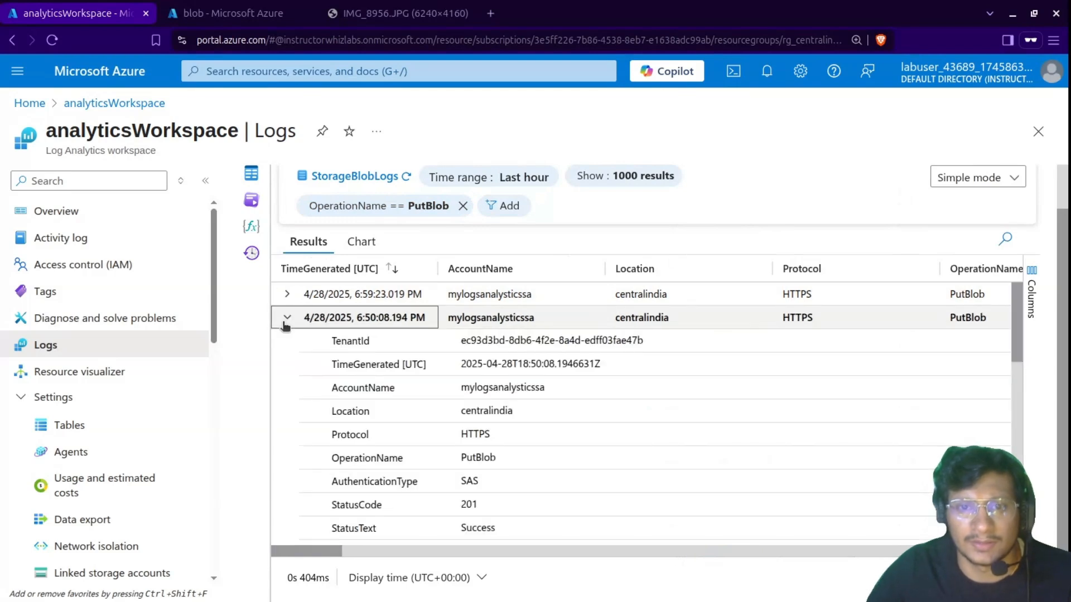
click(287, 317)
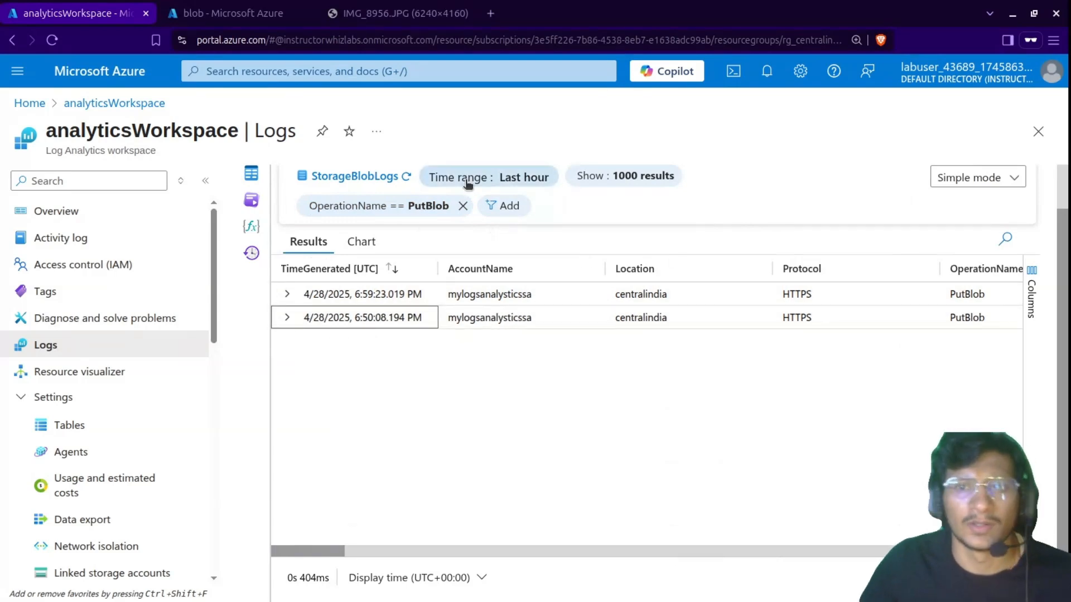
Change the OperationName filter from PutBlob to GetBlob only and refresh the StorageBlobLogs results.
click(445, 205)
scroll(390, 514, down, 3)
scroll(385, 505, down, 1)
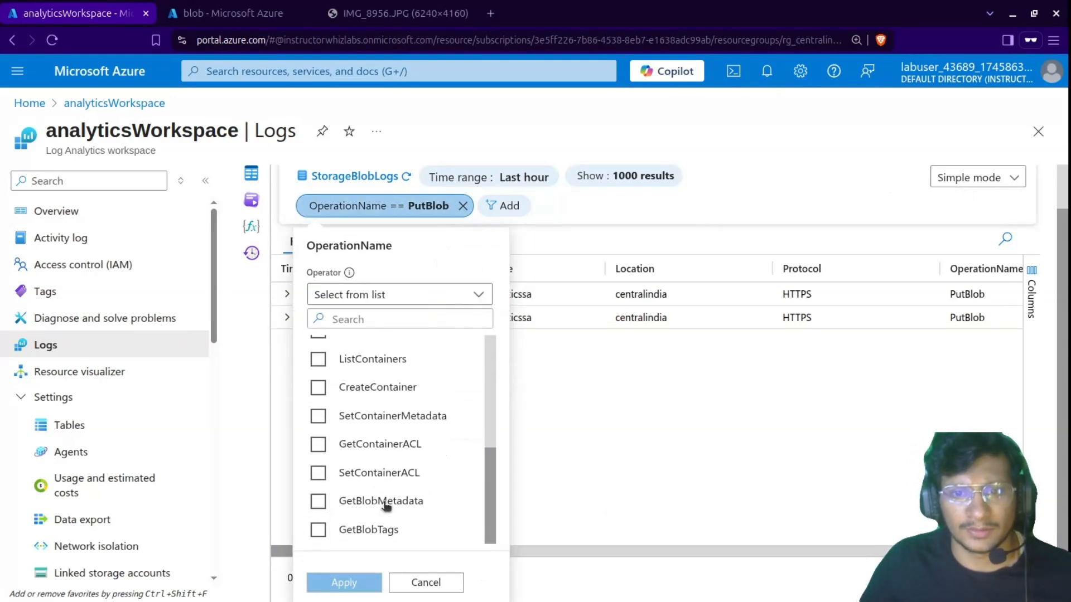
scroll(363, 497, up, 4)
click(360, 491)
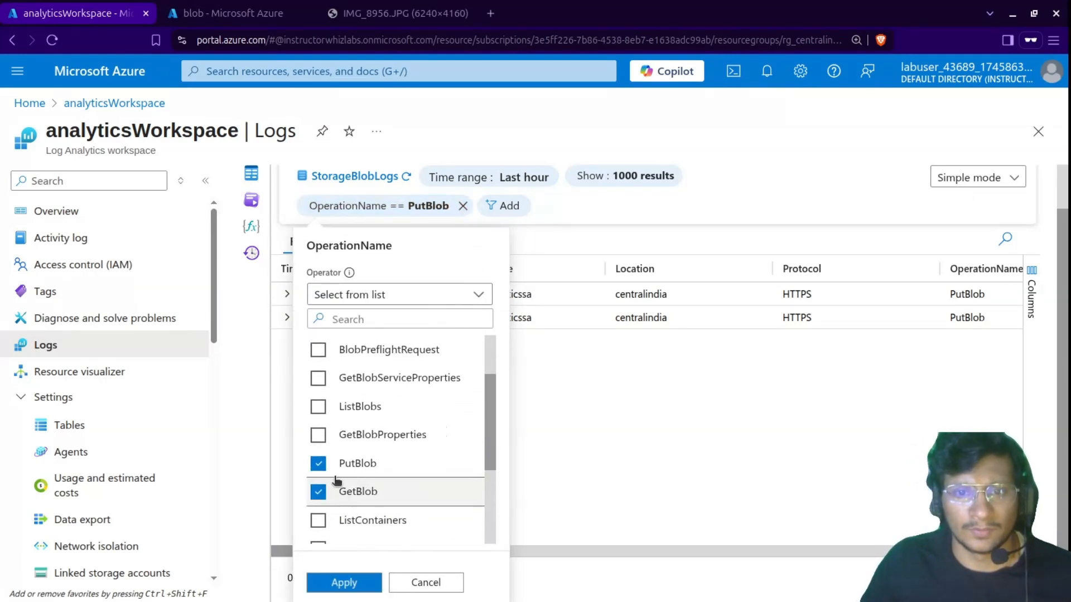
click(319, 463)
click(344, 582)
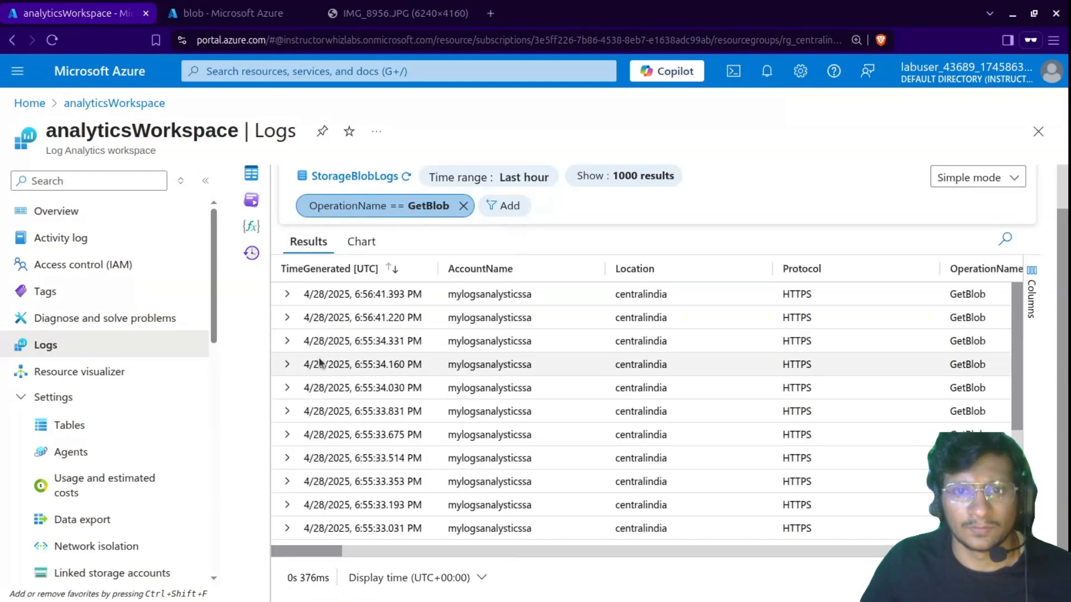
scroll(318, 363, up, 2)
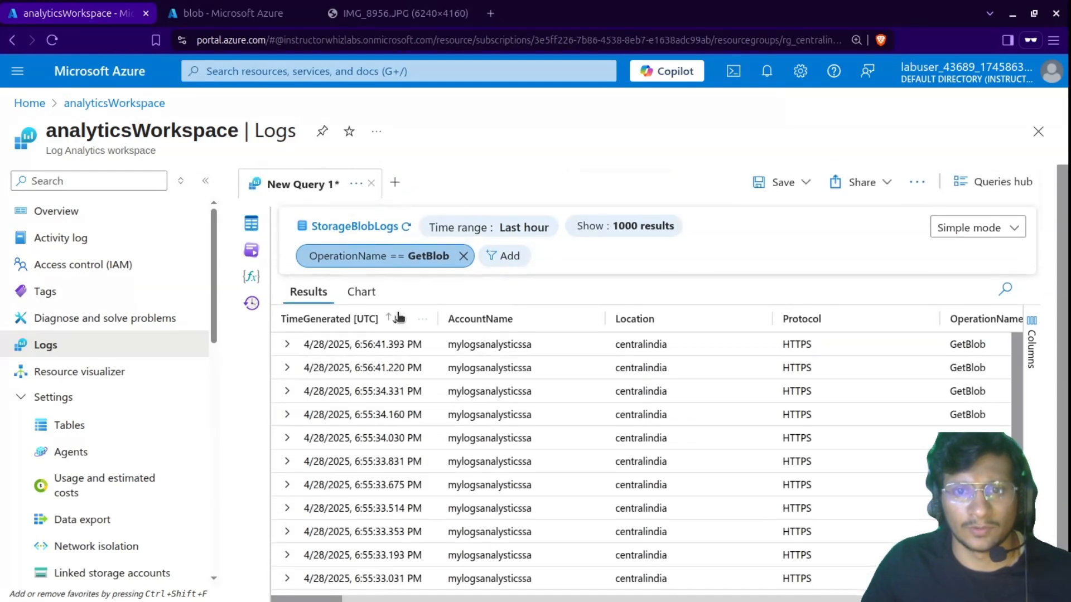
click(403, 229)
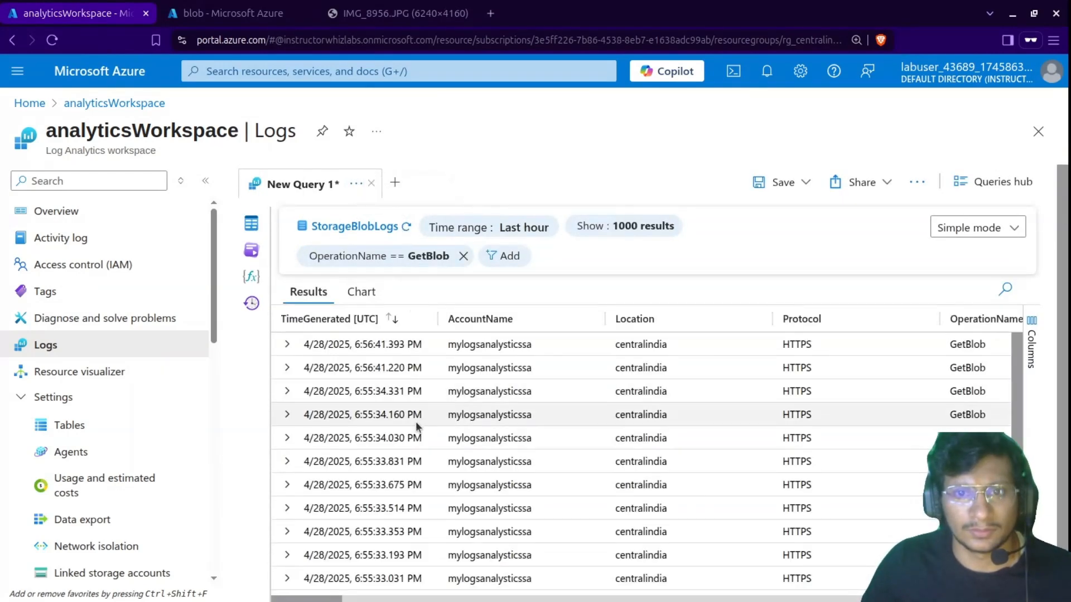
Open the properties of IMG_8909.JPG in the blob container, copy its URL and load it in a new browser tab.
click(368, 11)
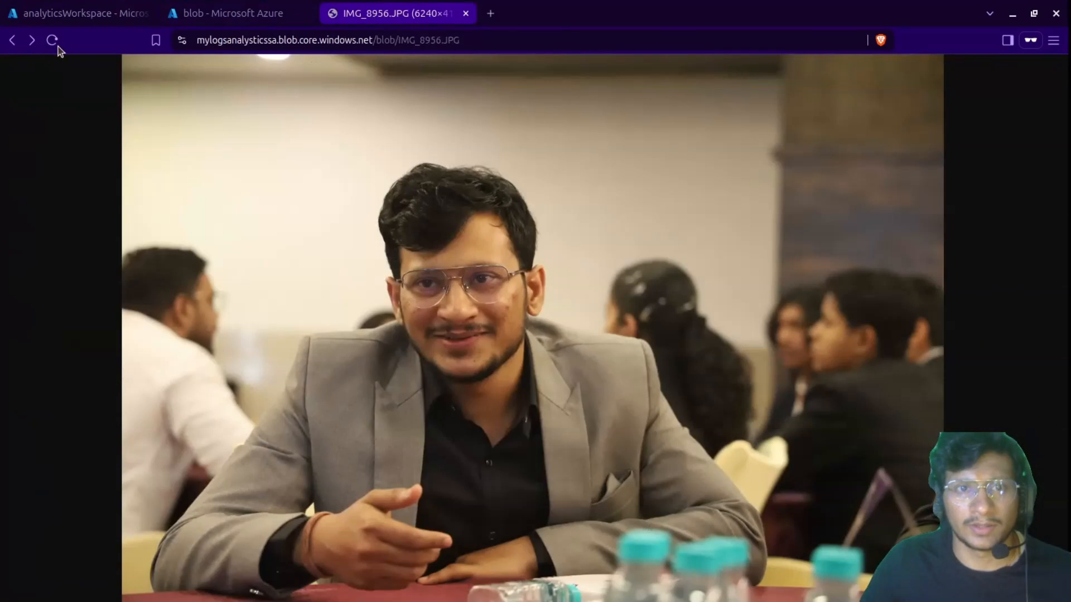
click(311, 9)
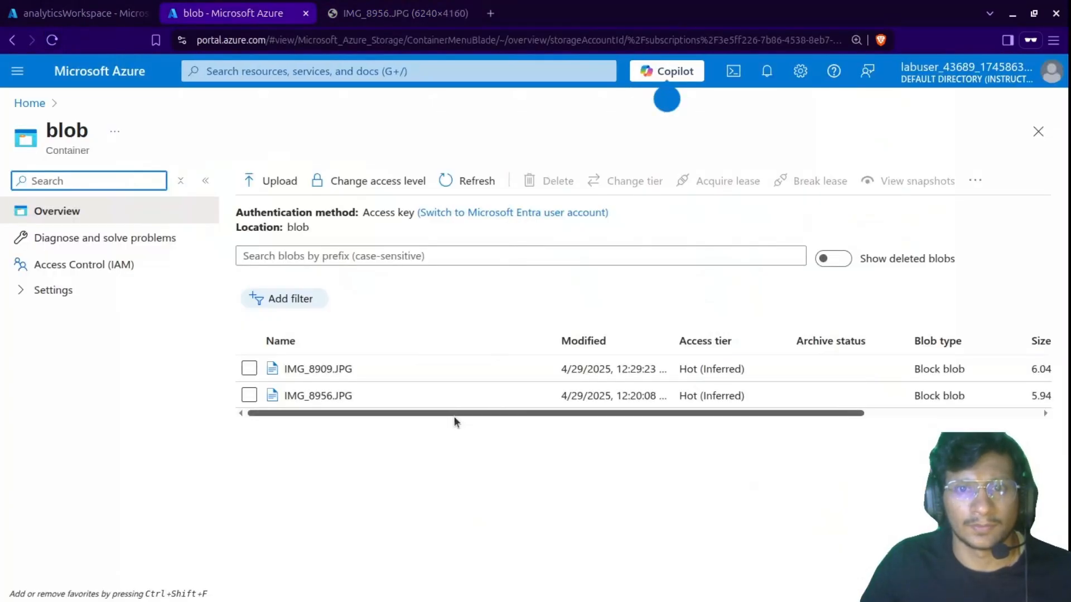
click(323, 369)
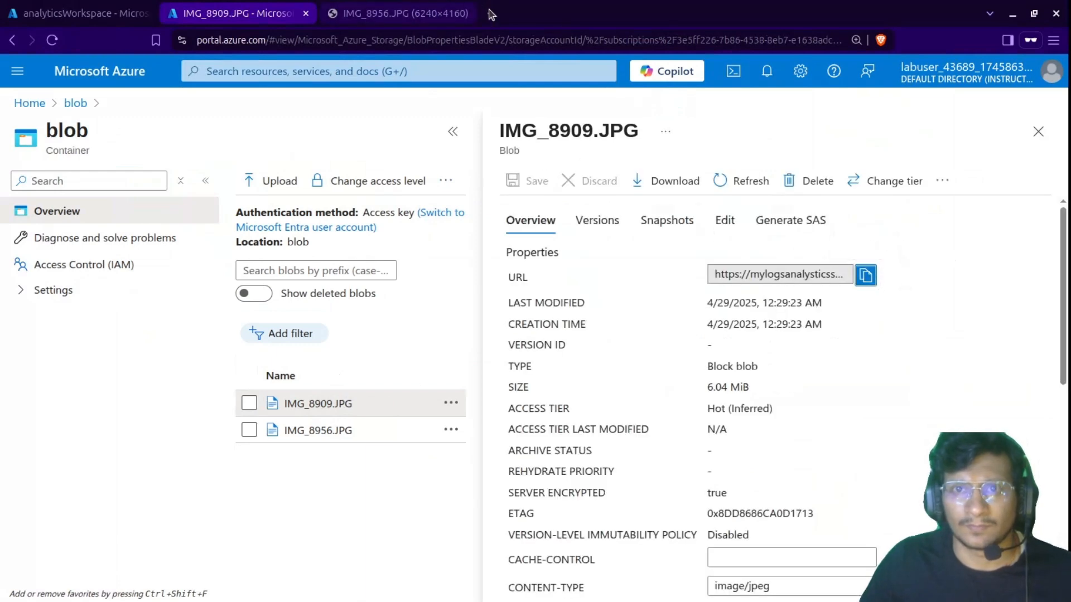
click(491, 14)
text(https://mylogsanalyticssa.blob.core.windows.net/blob/IMG_8909.JPG)
key(Return)
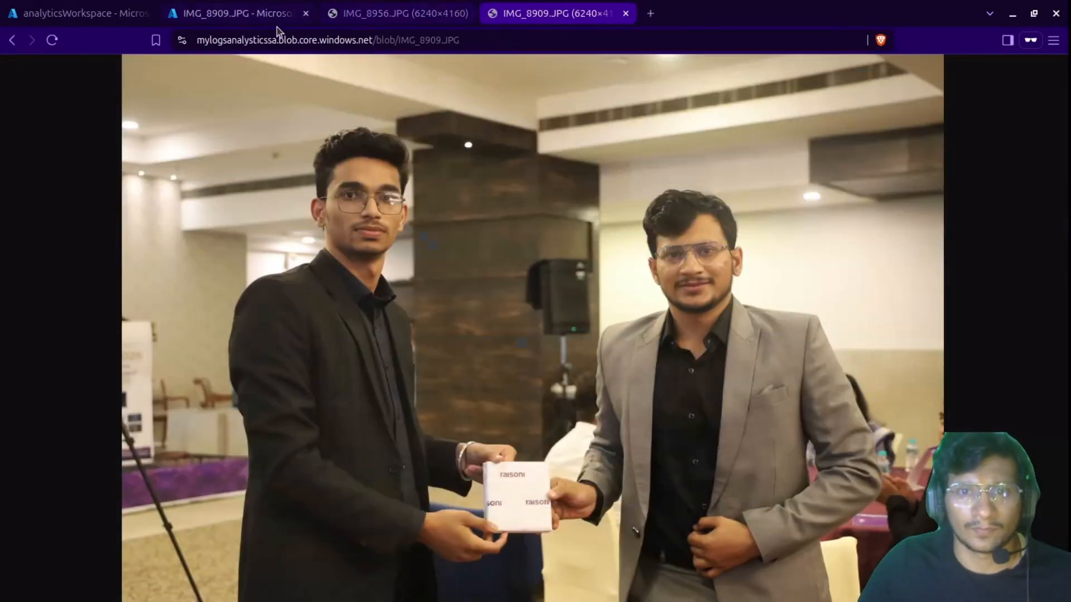
Close the IMG_8909.JPG properties in the blob container and view the opened IMG_8956.JPG image.
click(357, 9)
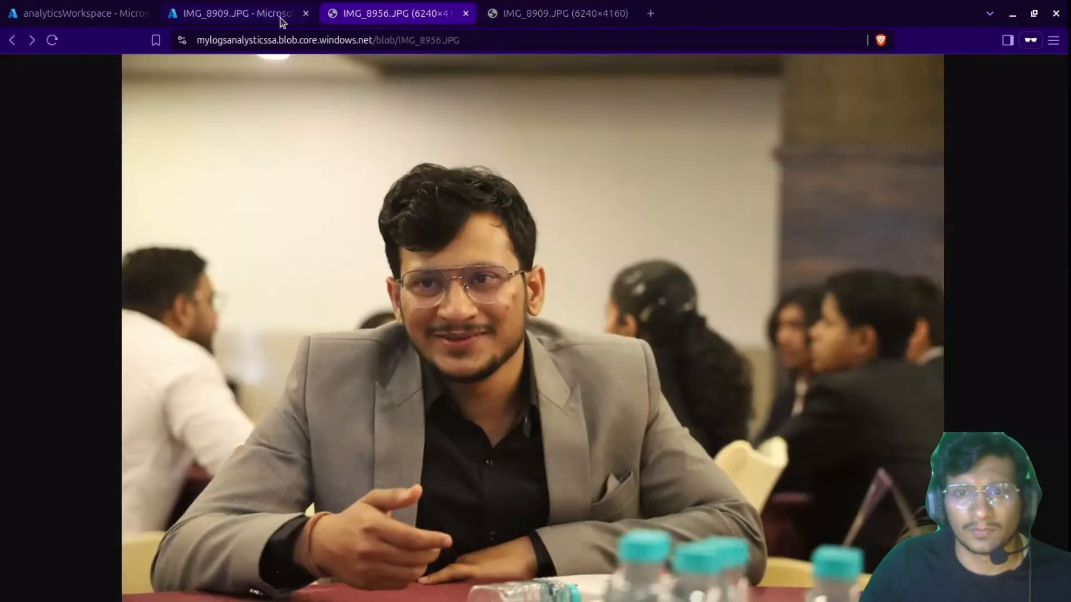
click(219, 17)
click(1037, 132)
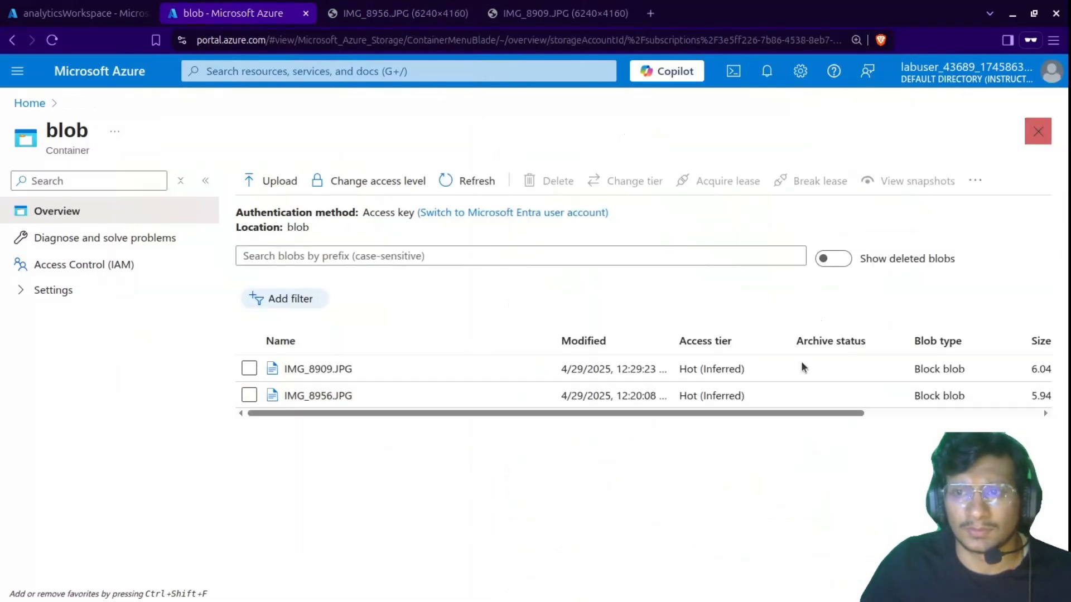
click(348, 15)
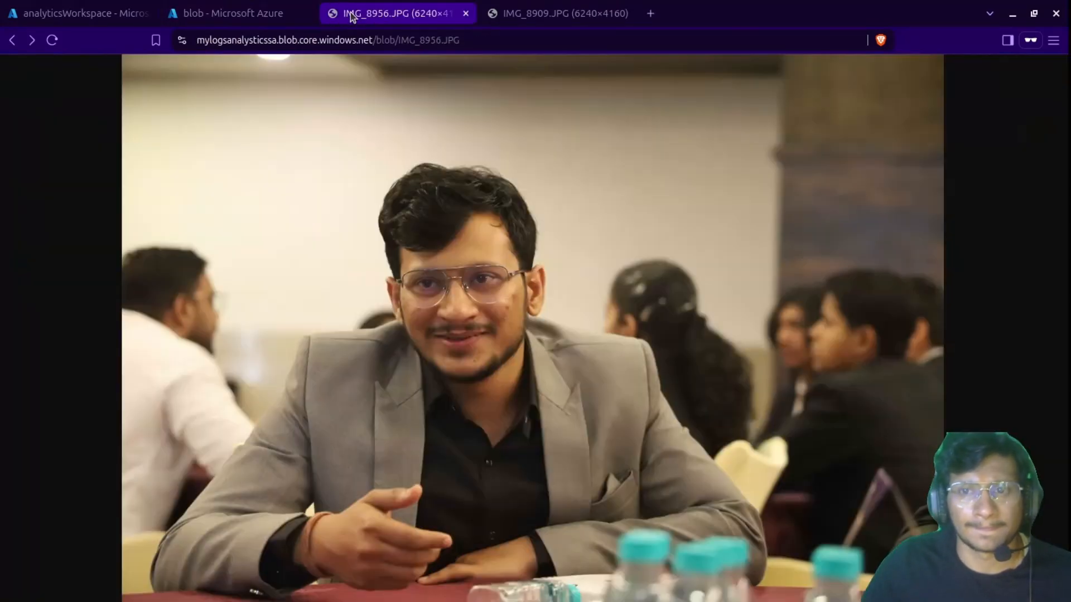
Return to the analyticsWorkspace logs, reload the page and dismiss the Queries hub.
click(66, 6)
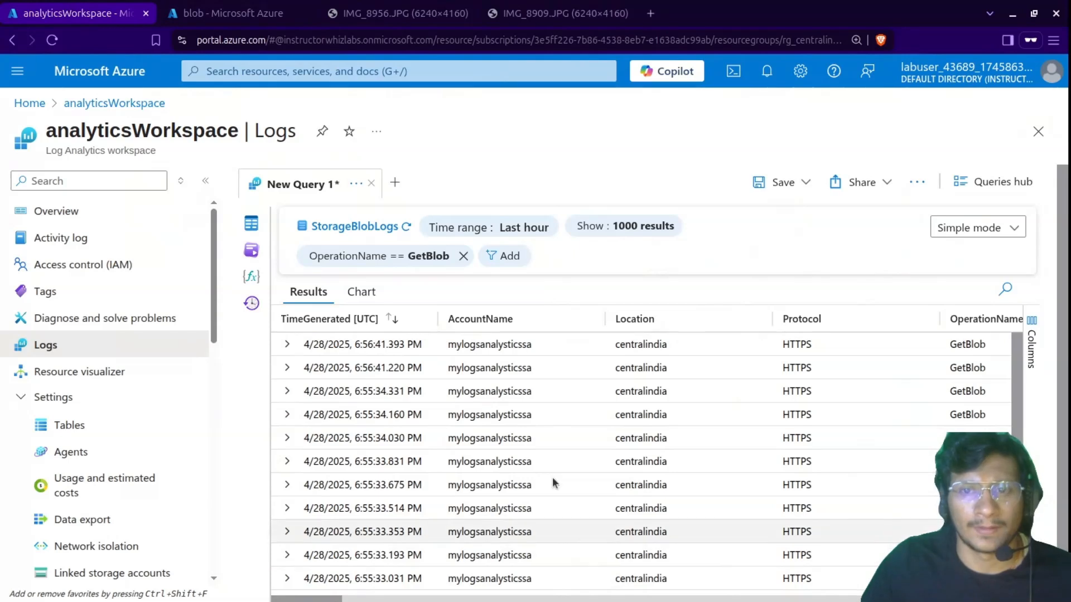
click(52, 40)
click(642, 125)
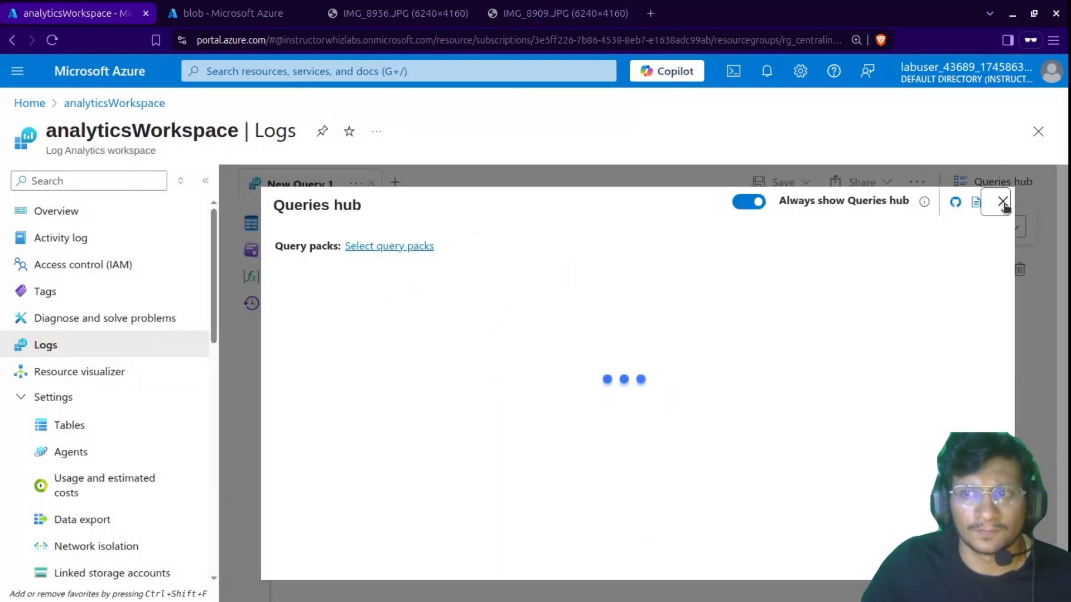
click(1002, 202)
Query the StorageBlobLogs table from LogManagement with the time range set to Last hour.
click(332, 226)
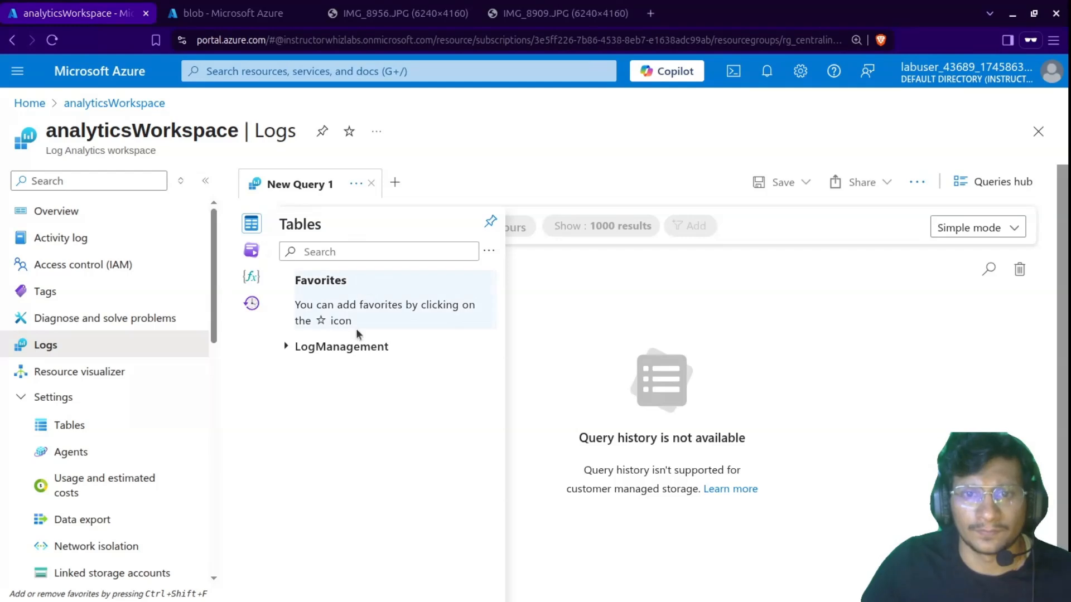
click(356, 343)
click(376, 398)
click(504, 228)
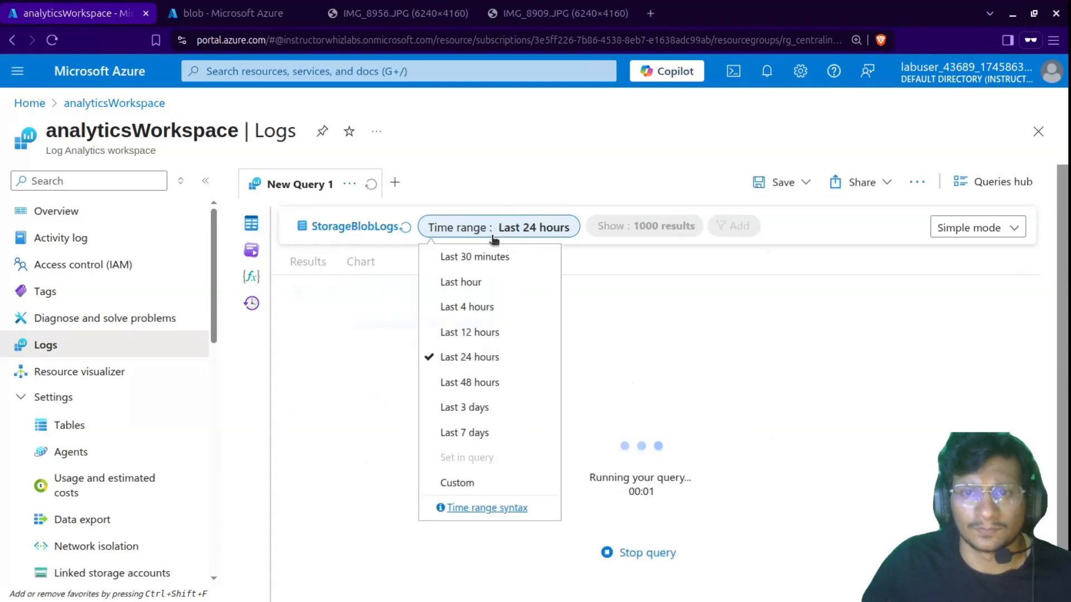
click(502, 282)
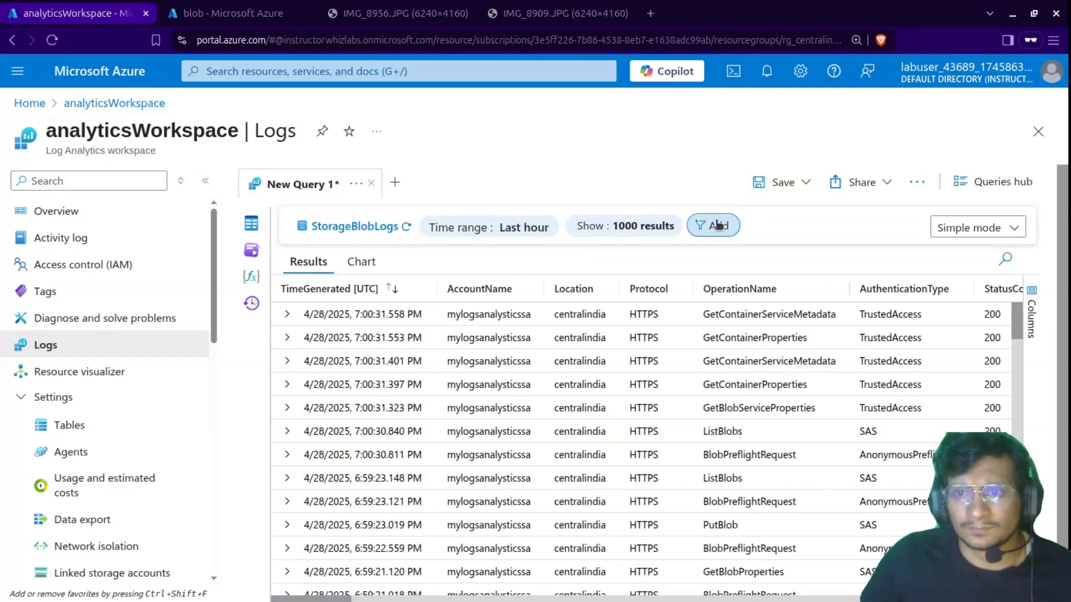
Add an OperationName filter to the StorageBlobLogs query that keeps only GetBlob operations.
click(719, 226)
click(760, 411)
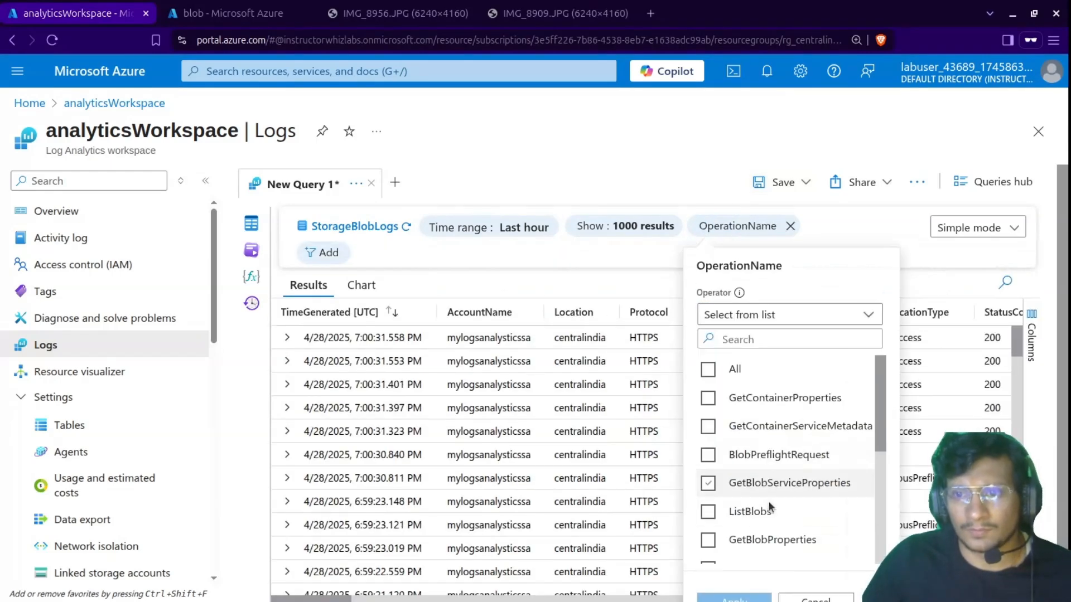
scroll(768, 501, down, 5)
scroll(754, 430, up, 3)
click(750, 511)
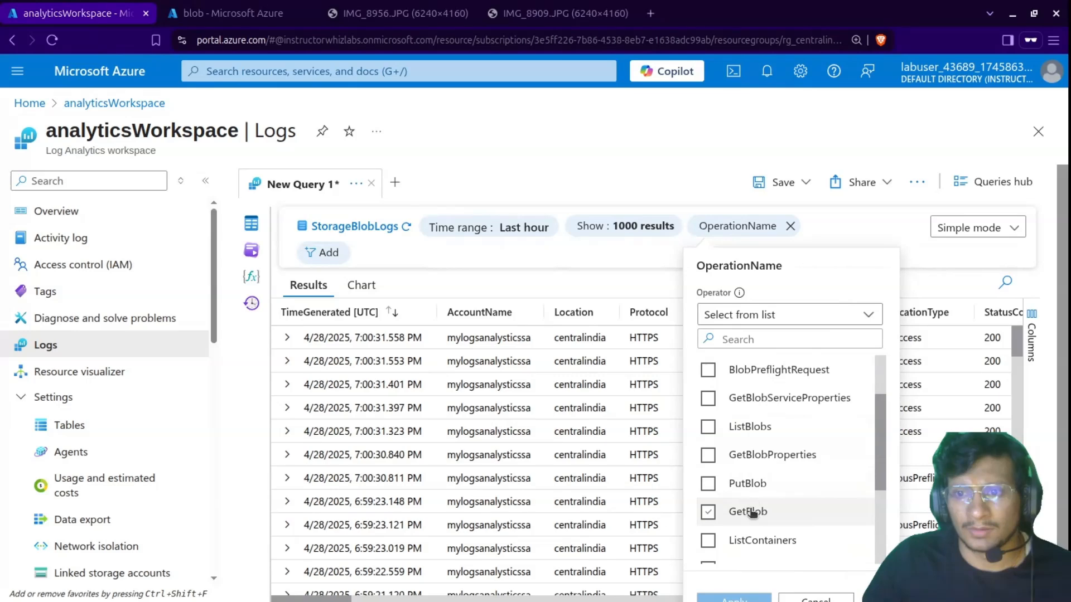
click(735, 598)
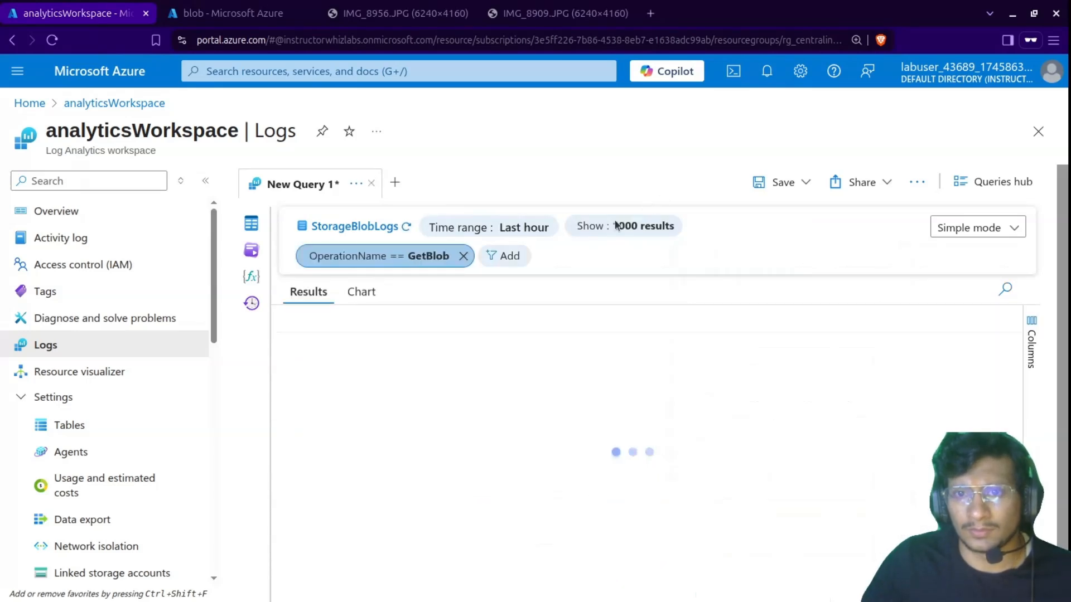
Add a Uri filter to the GetBlob query that keeps only the first listed blob URL.
click(505, 256)
scroll(584, 483, down, 3)
scroll(584, 483, down, 5)
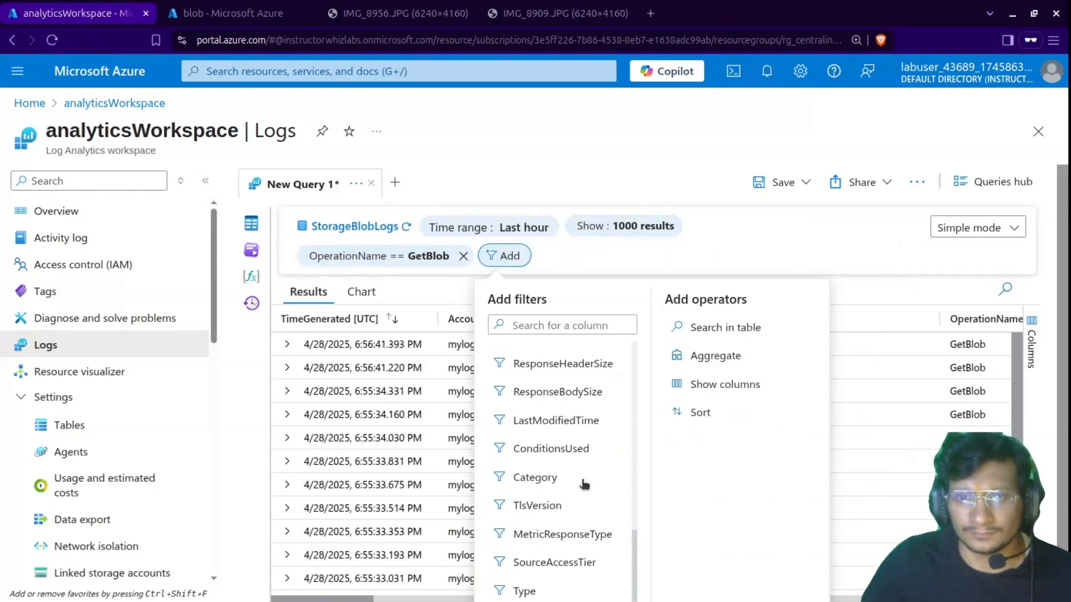
scroll(584, 483, up, 5)
click(560, 408)
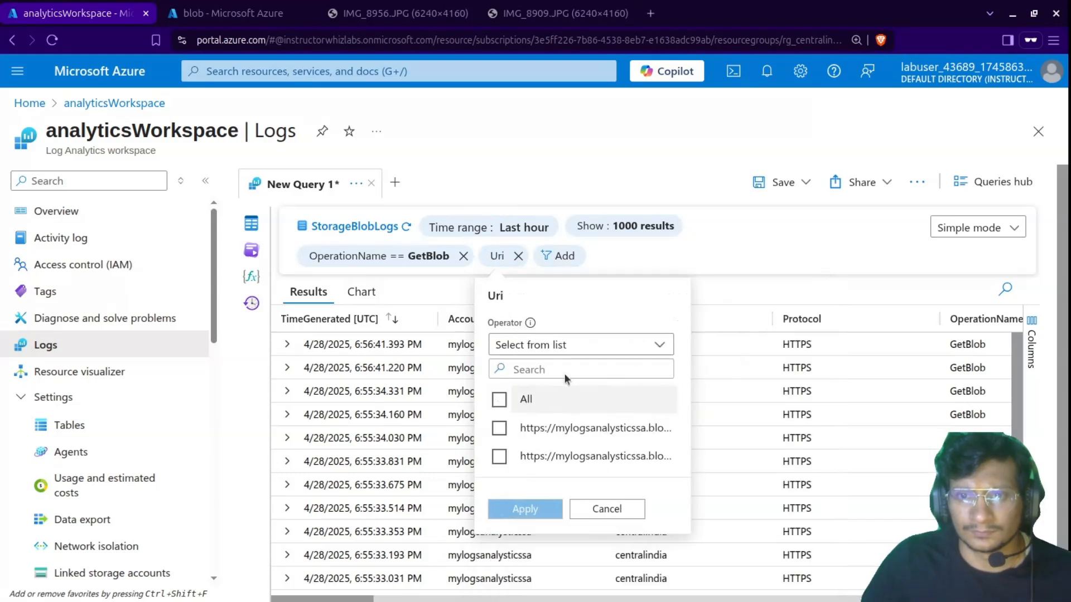
click(500, 430)
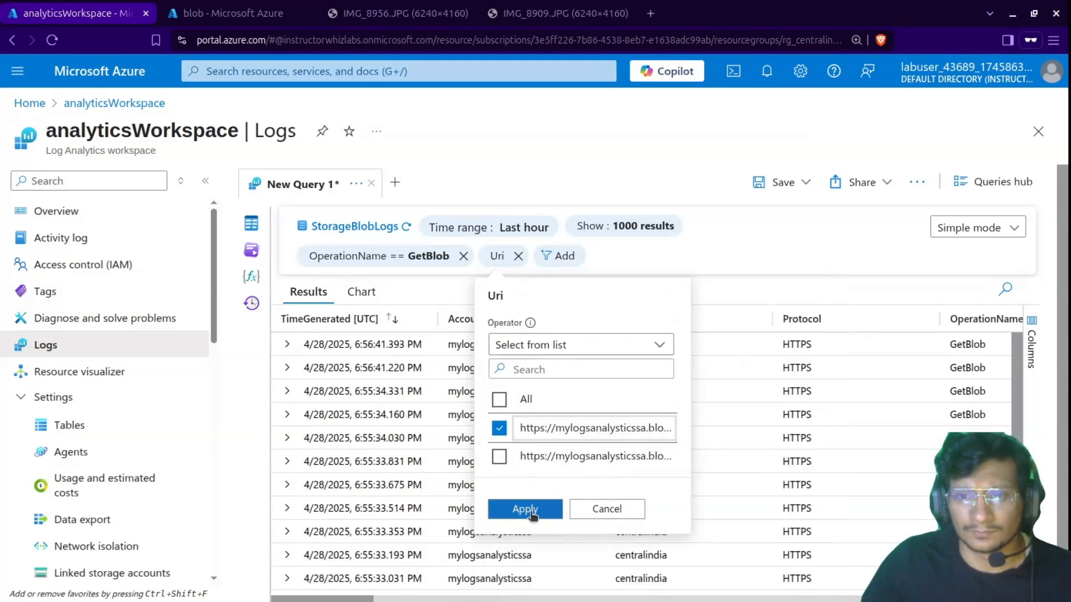
click(521, 508)
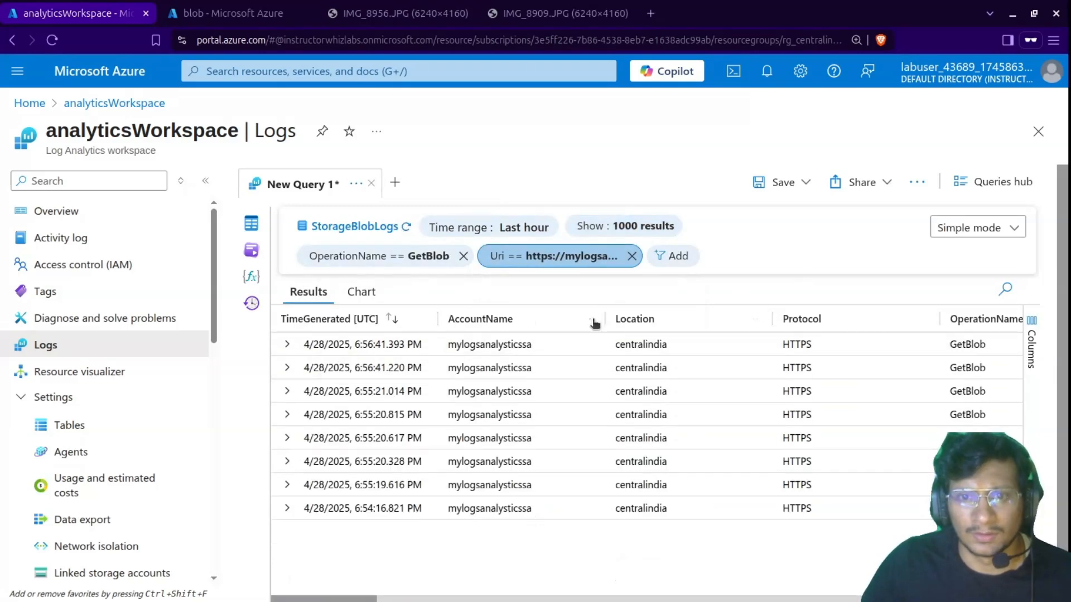
Change the Uri filter to keep only the second listed blob URL instead of the first.
click(608, 256)
click(500, 456)
click(499, 428)
click(517, 505)
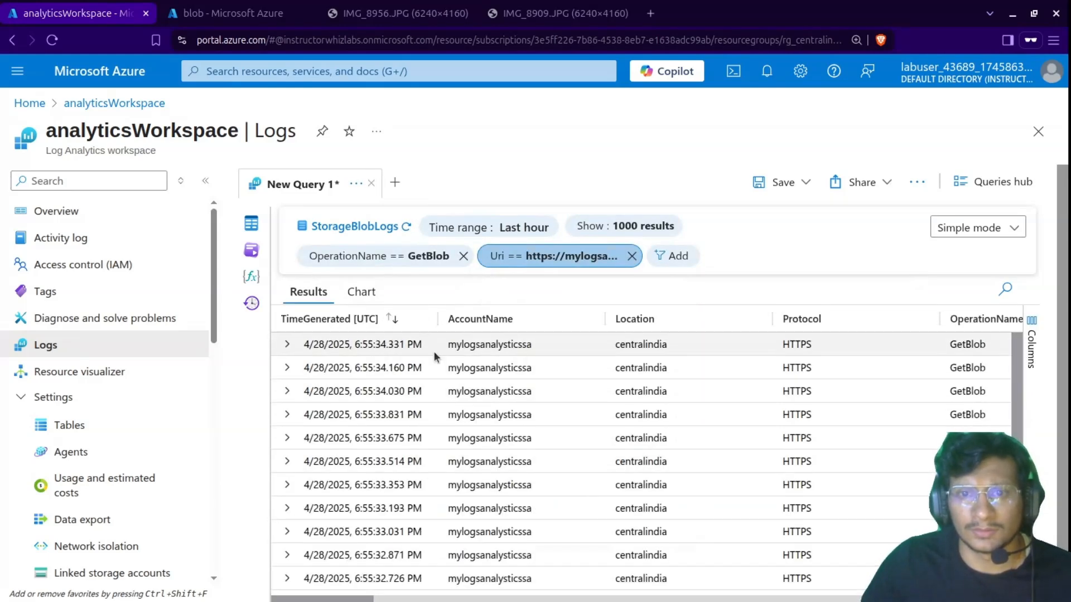
Reorder the filtered entries by TimeGenerated so the earliest comes first, and expand that entry.
scroll(405, 344, down, 1)
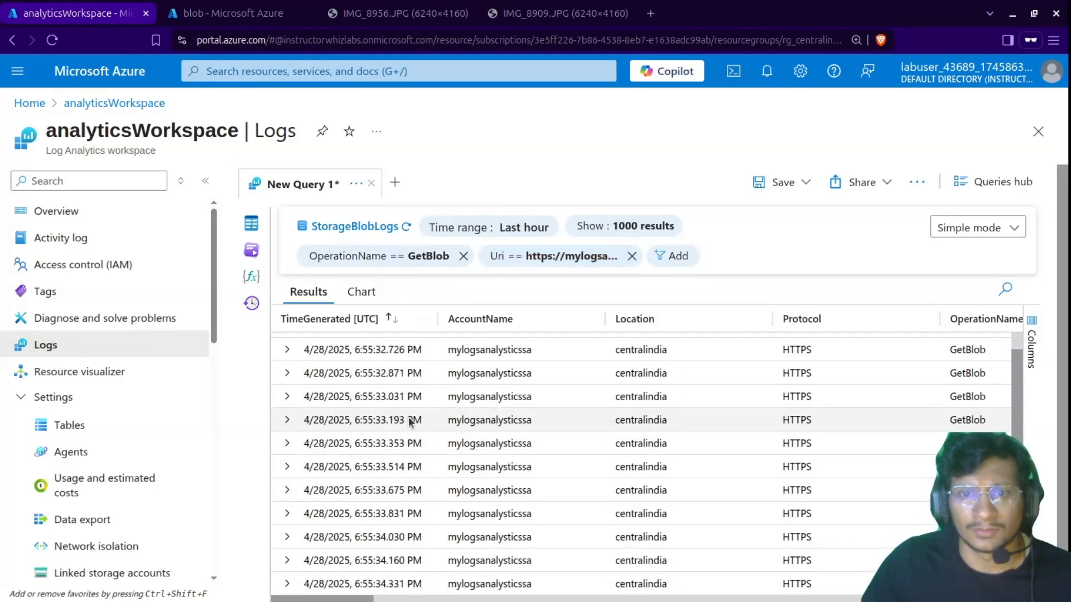
click(391, 319)
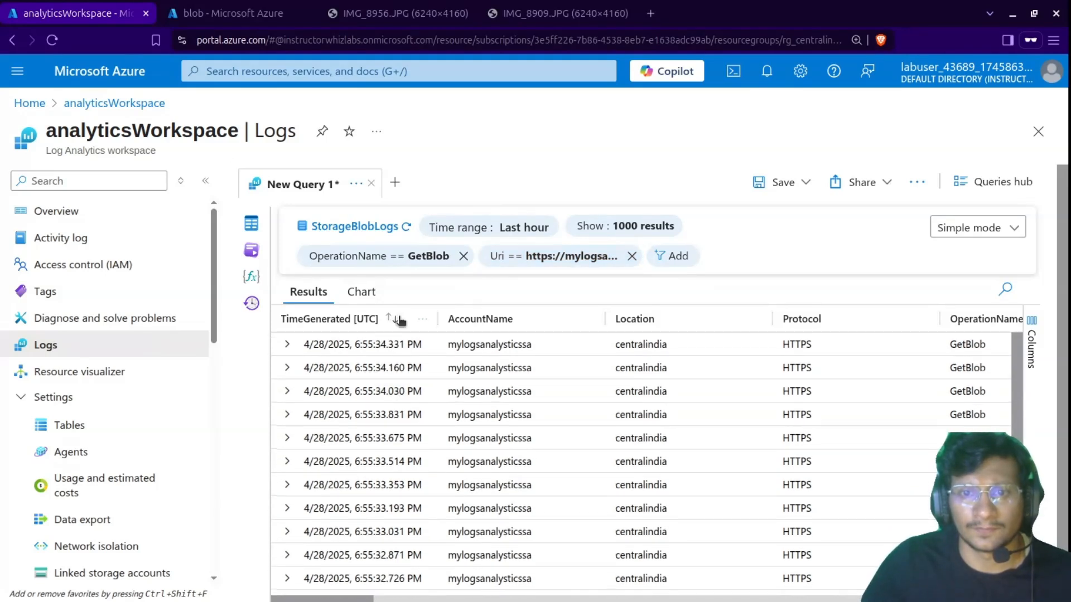
click(518, 343)
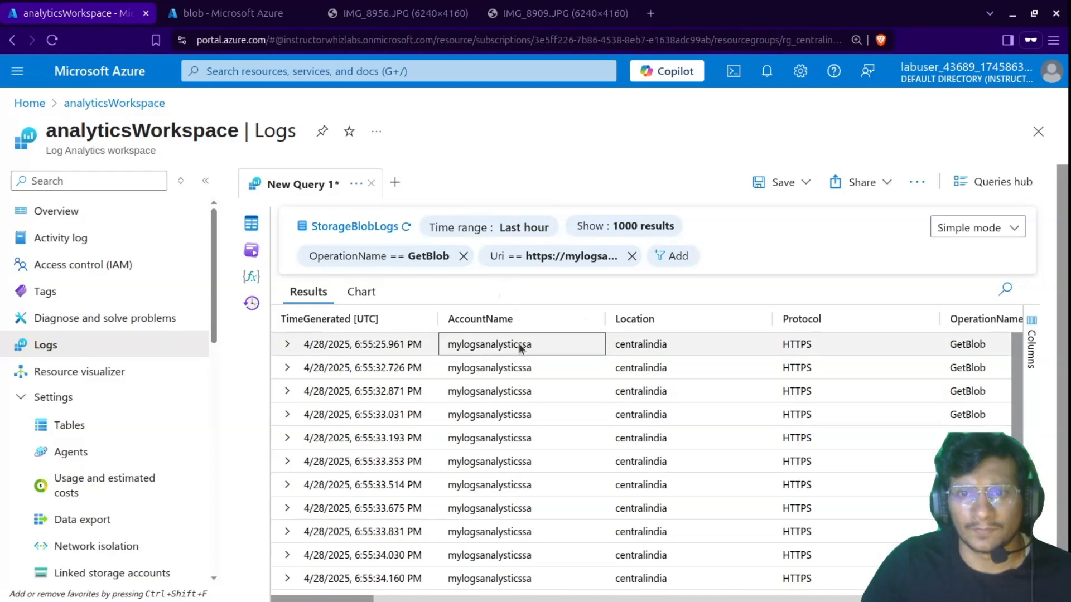
click(287, 345)
Examine the expanded GetBlob entry's details, including its status, Uri and CallerIpAddress.
scroll(557, 392, down, 8)
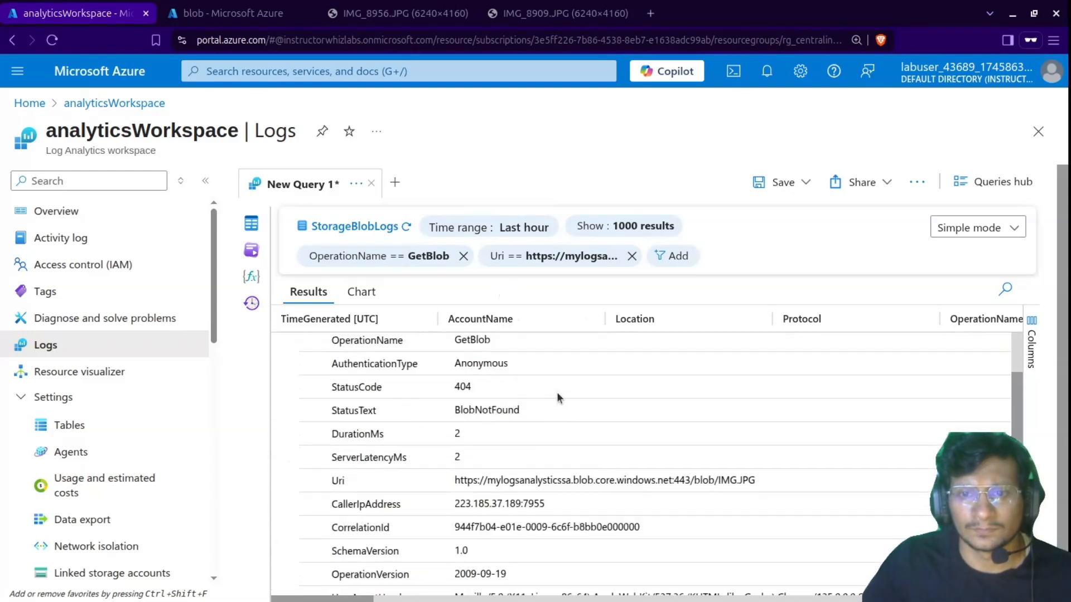
scroll(828, 367, up, 3)
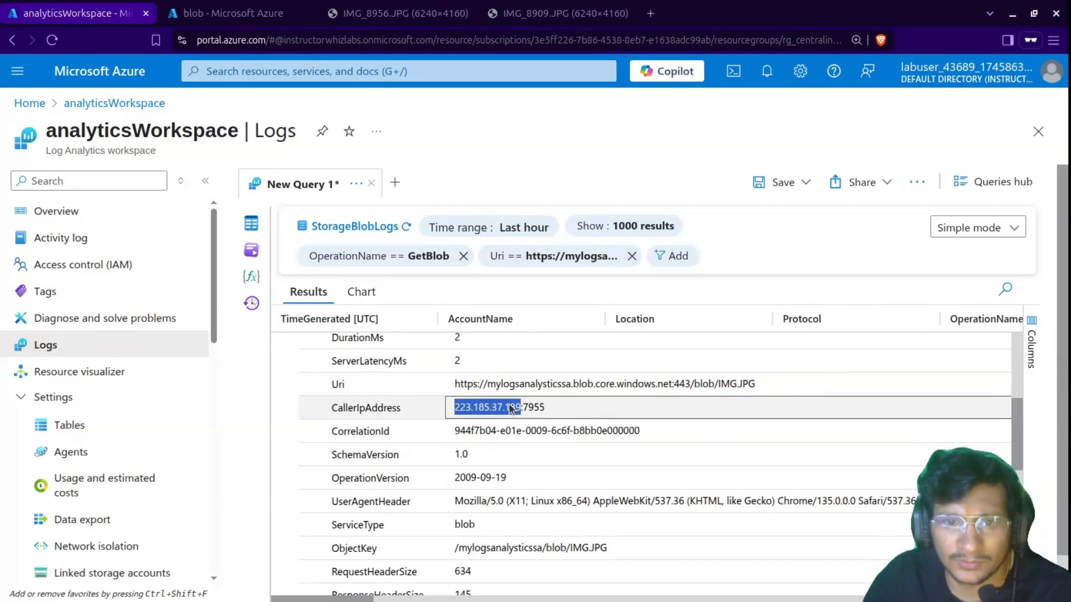
click(529, 408)
scroll(515, 557, up, 1)
scroll(515, 587, down, 1)
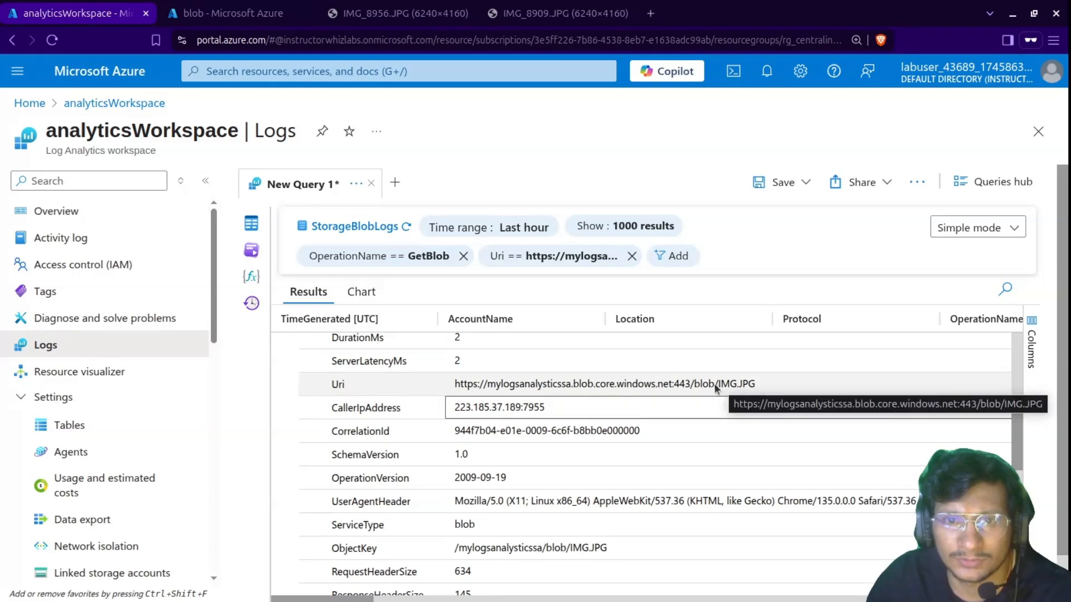
scroll(765, 388, up, 5)
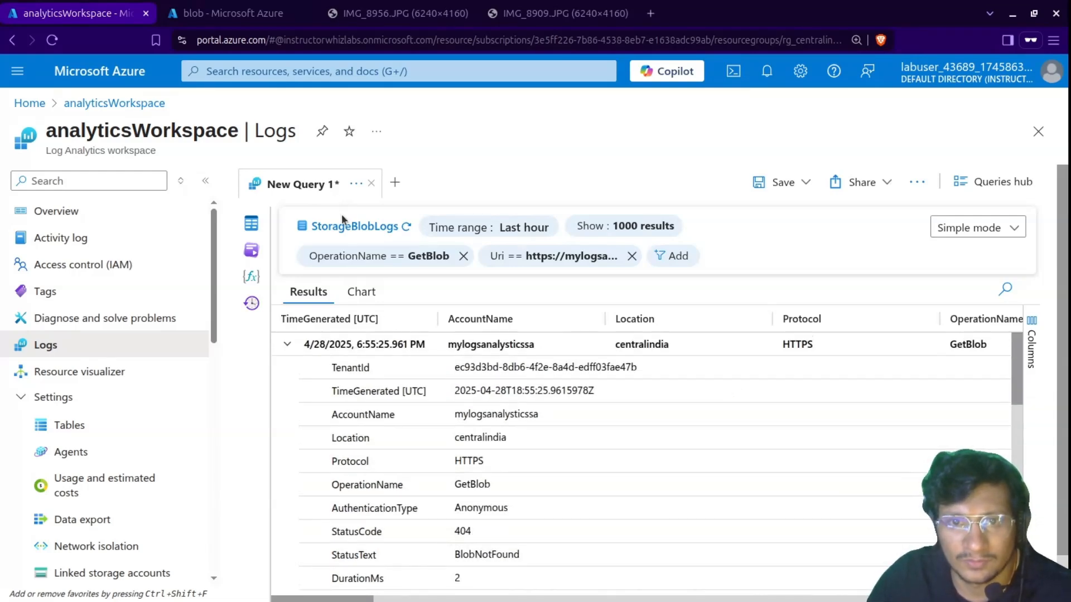
Try the Uri filter with the Has operator and the value 8909, and remove the Uri filter from the query.
click(611, 258)
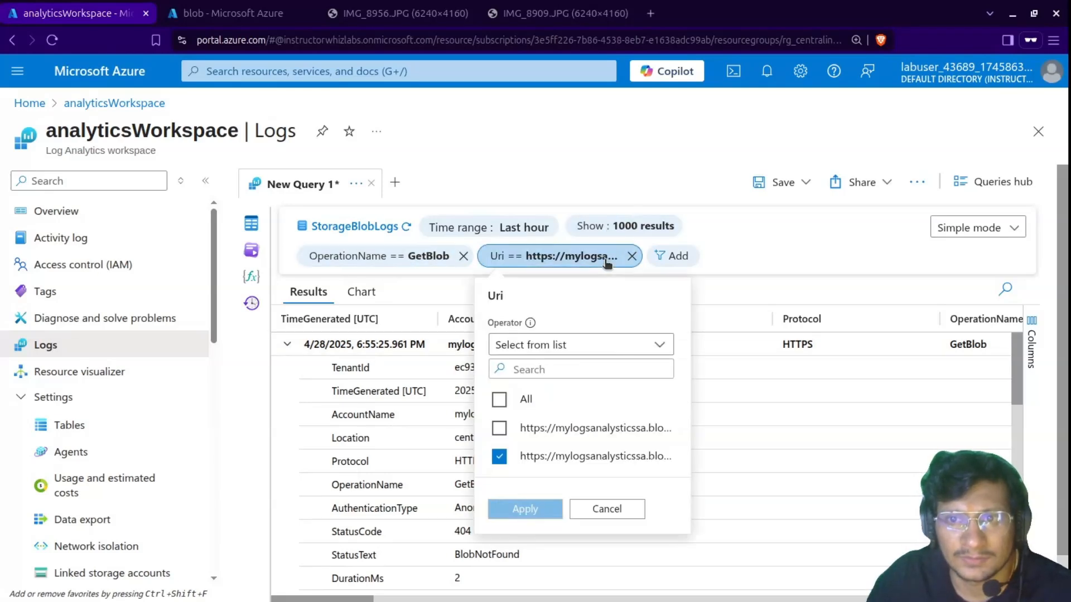
click(503, 430)
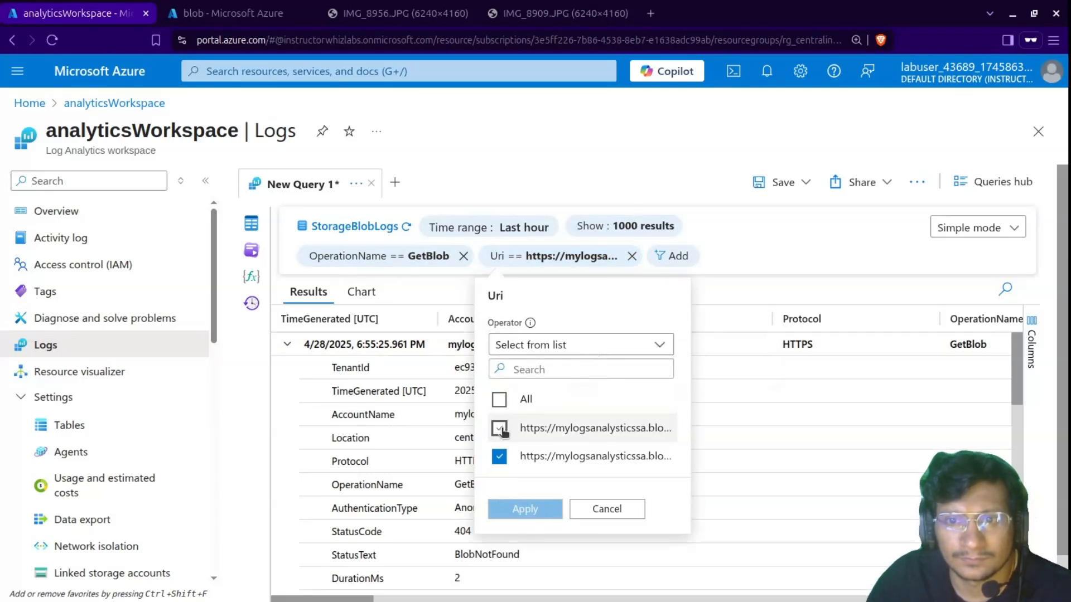
click(504, 431)
click(527, 346)
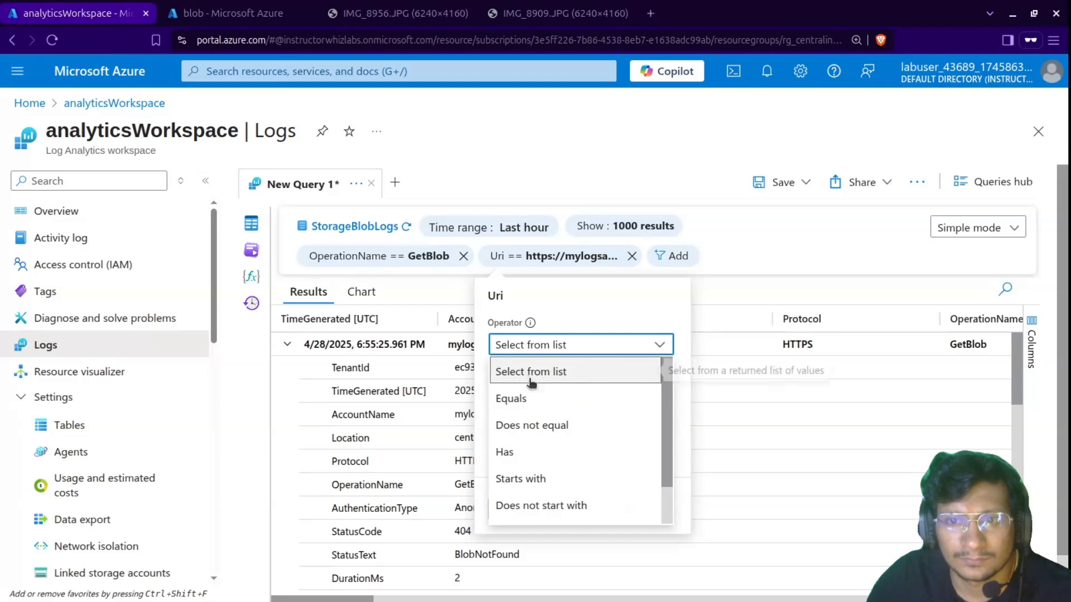
click(524, 452)
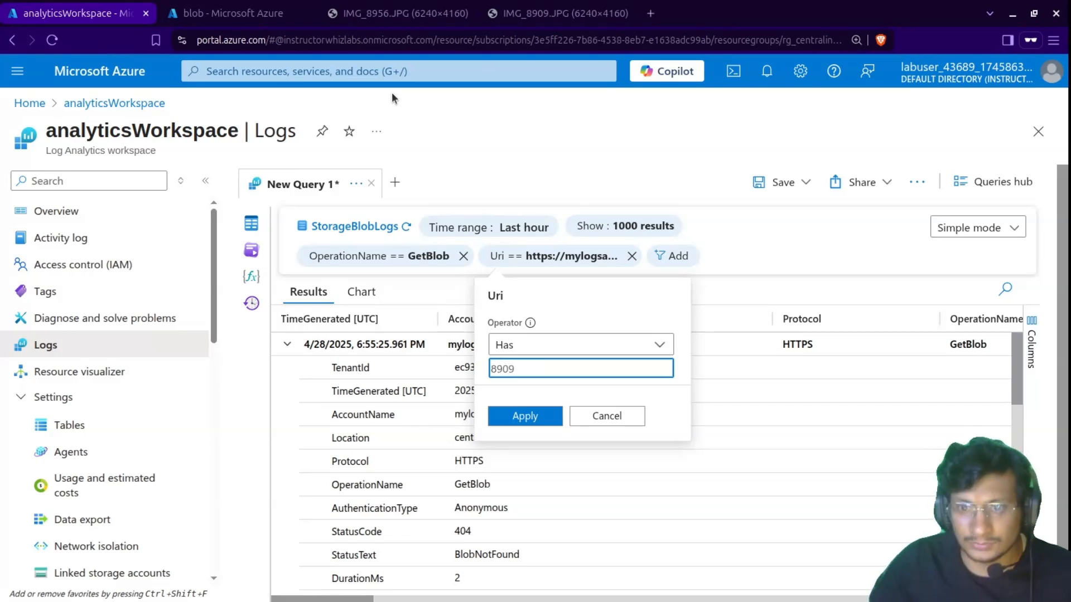
click(551, 415)
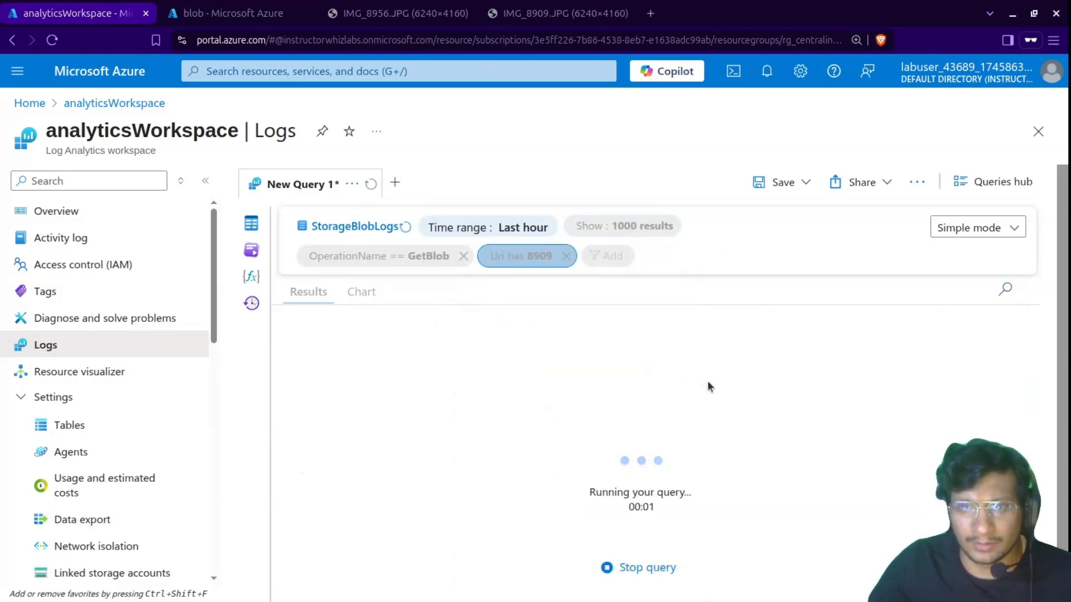
click(568, 257)
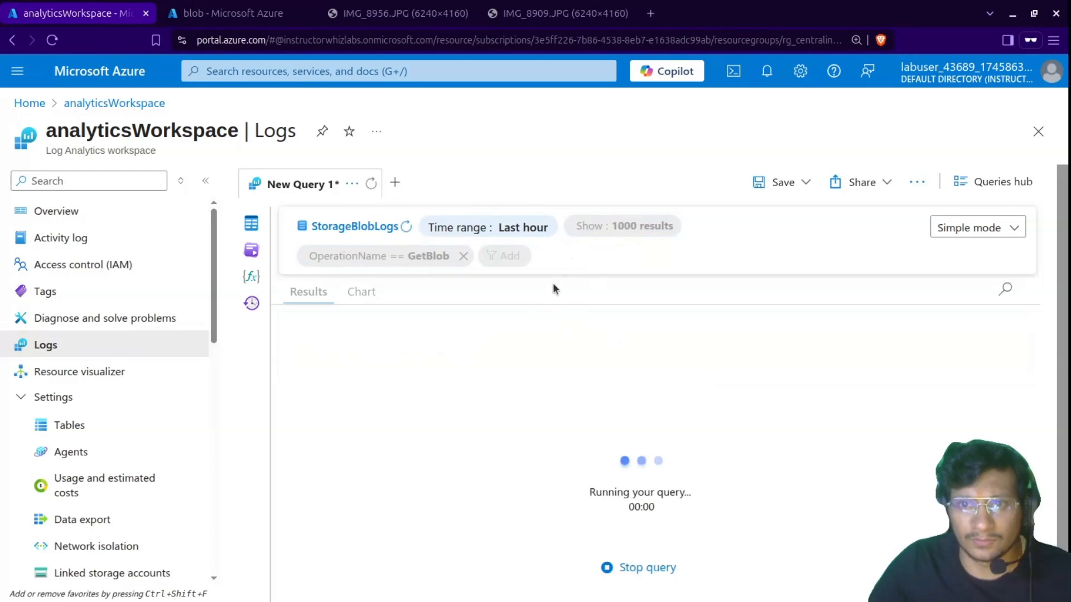
click(504, 255)
scroll(509, 540, down, 2)
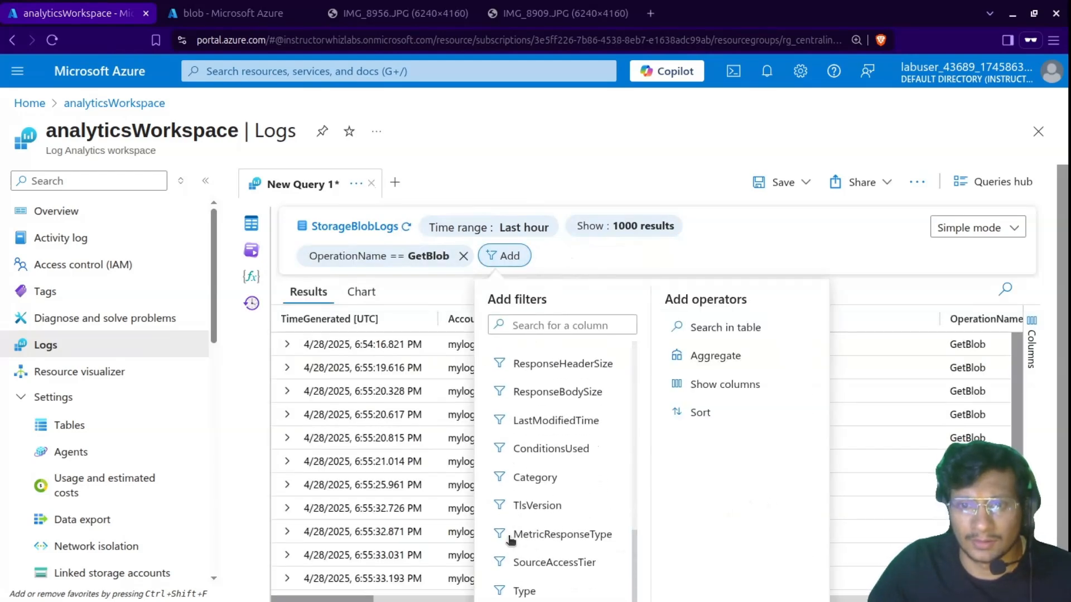
scroll(509, 540, down, 2)
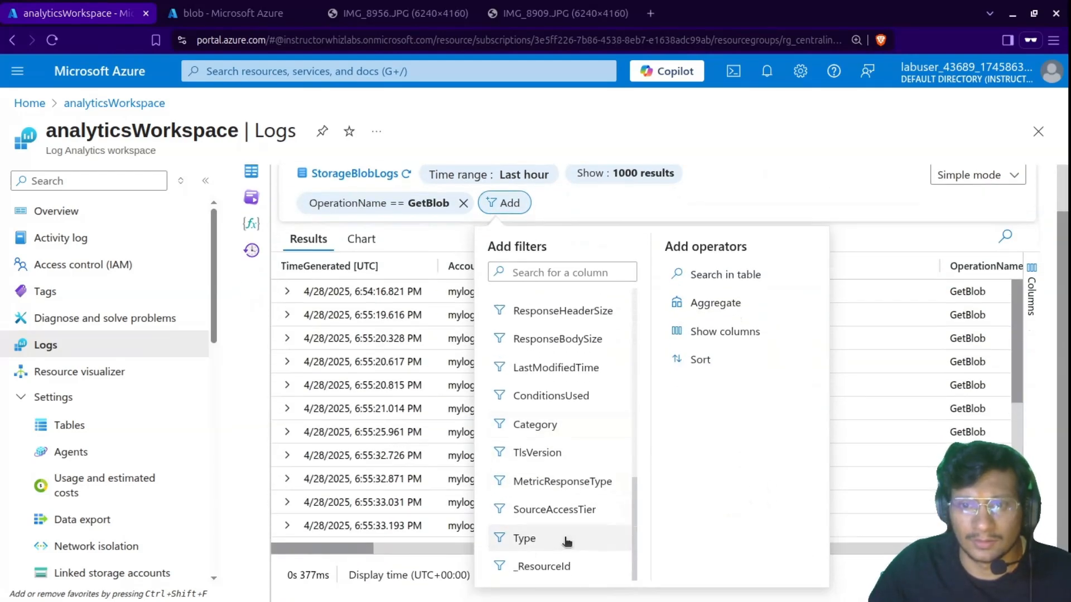
click(564, 565)
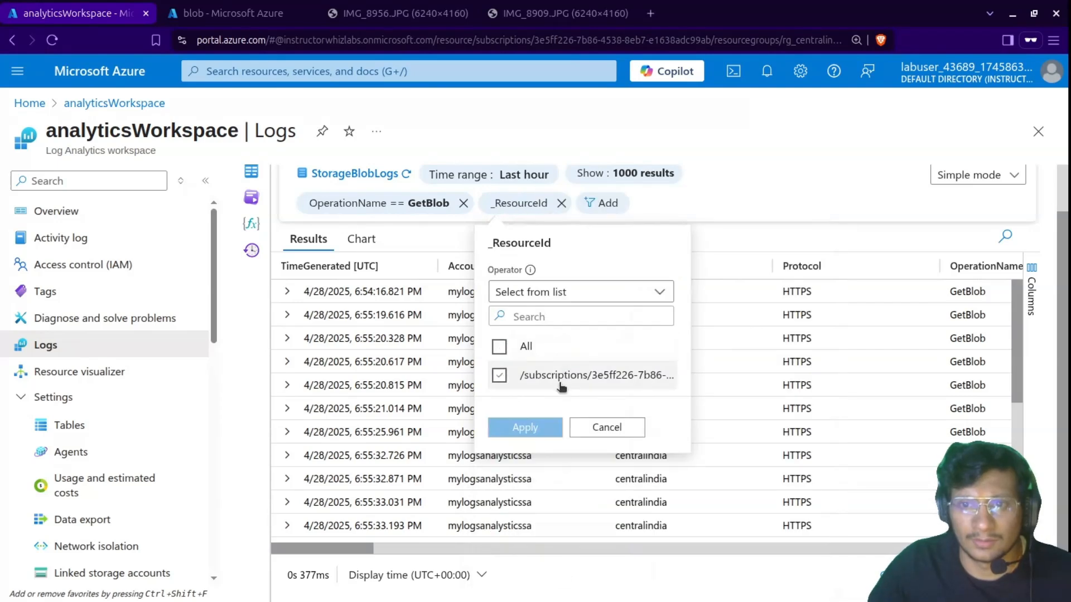
click(618, 427)
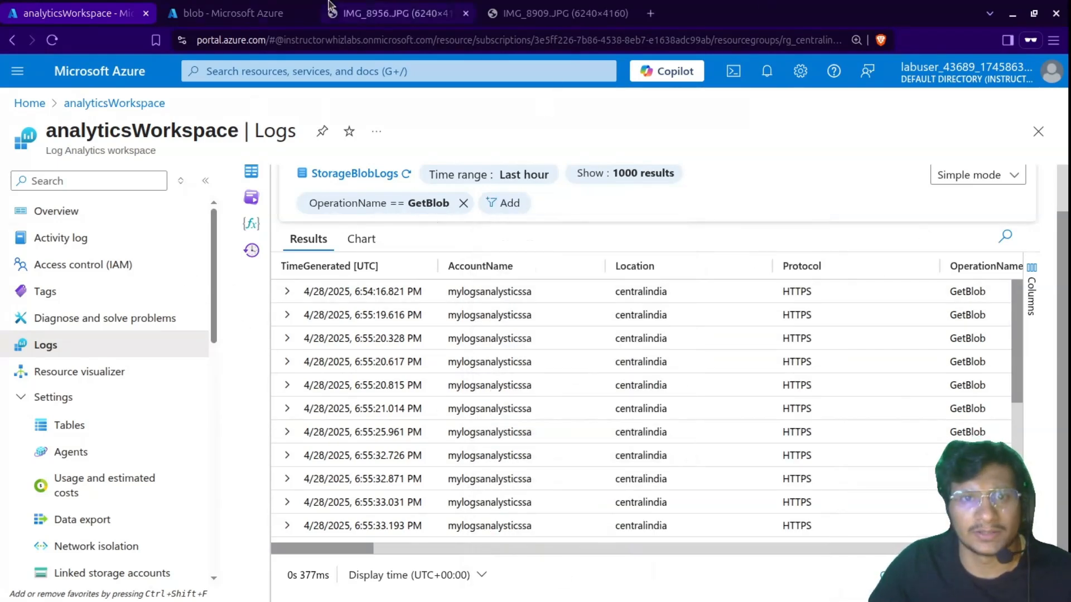
Go back to the IMG_8956.JPG image opened in the browser.
click(390, 13)
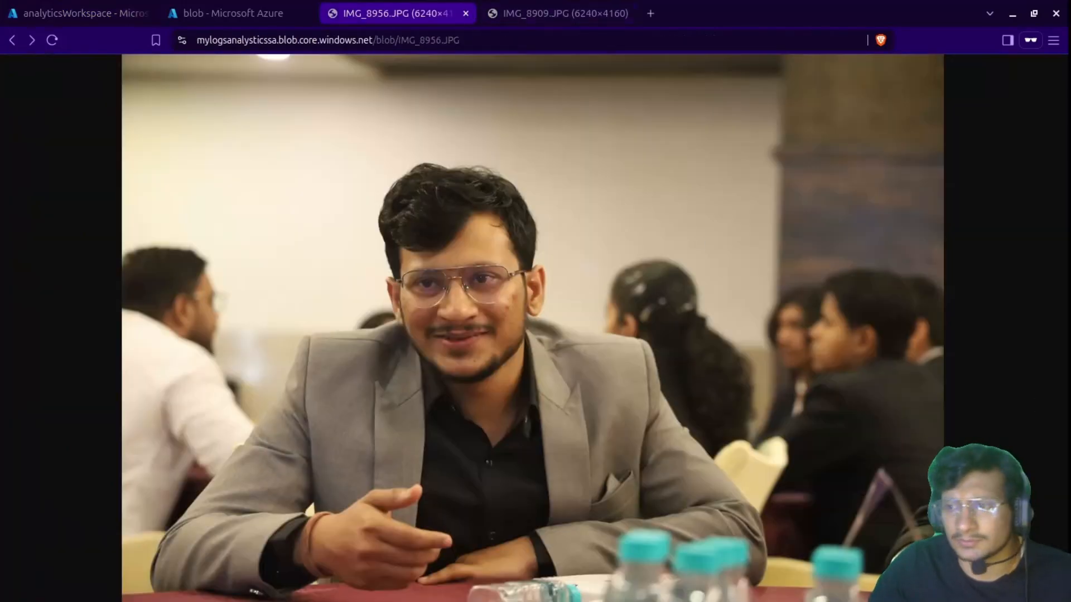